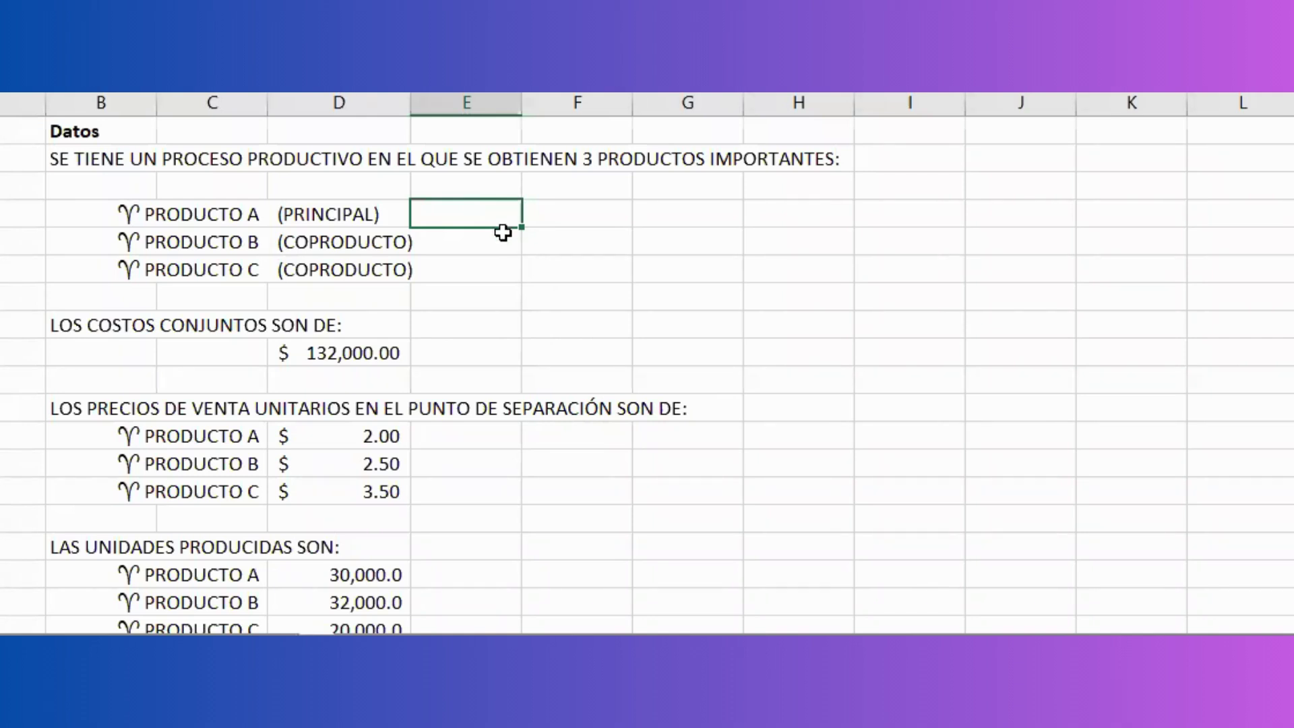
Review the given data for the product types, joint costs, unit sale prices at the split-off point, and units produced
drag(503, 232, 494, 263)
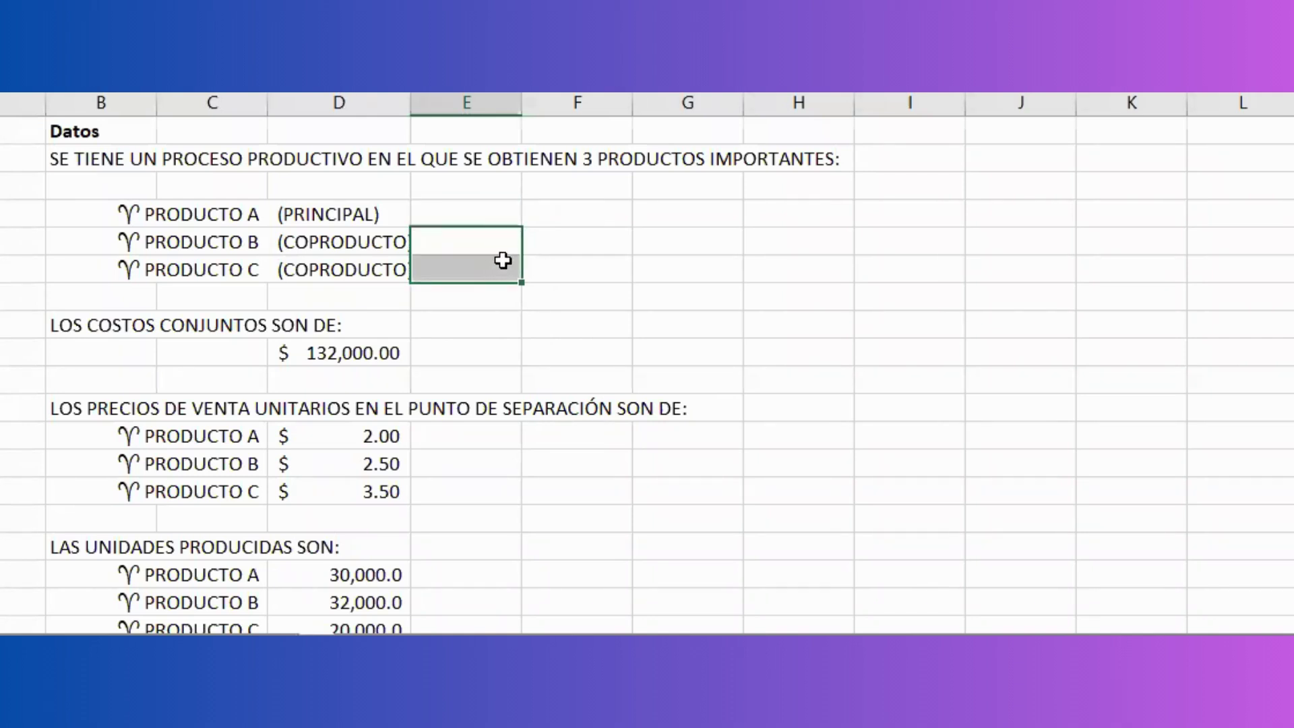
click(407, 358)
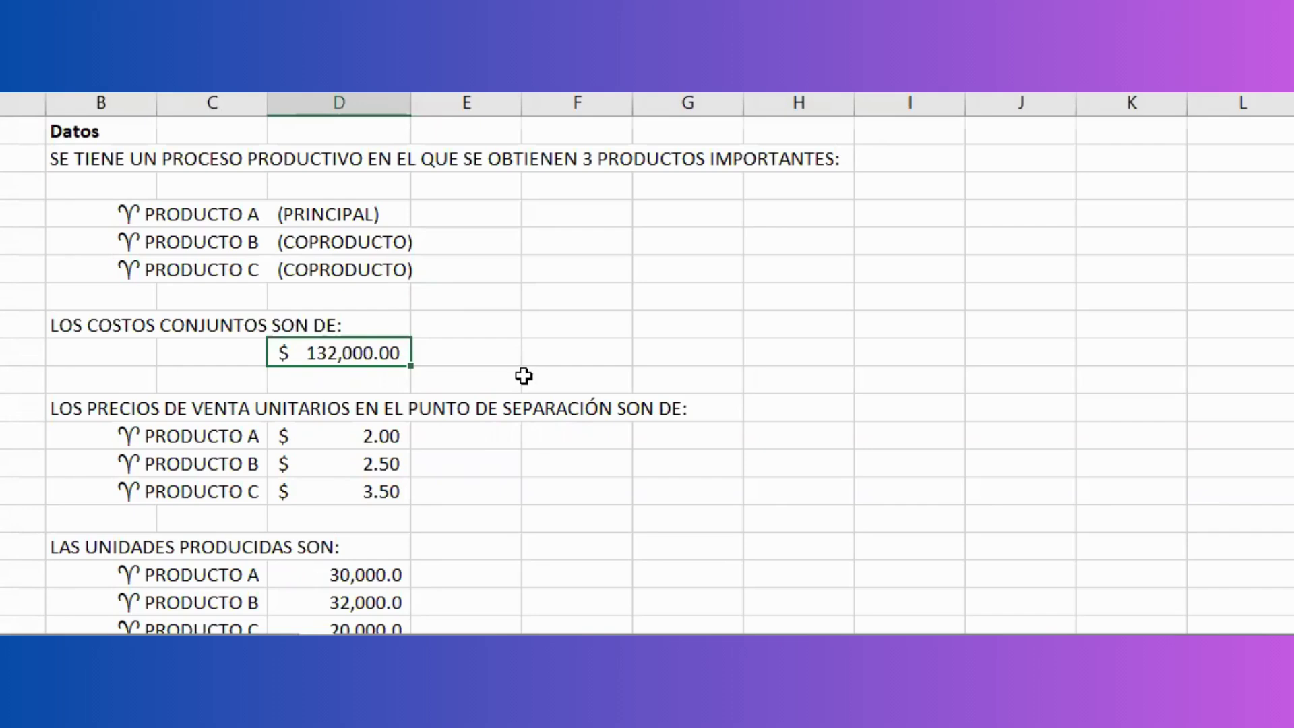
click(405, 438)
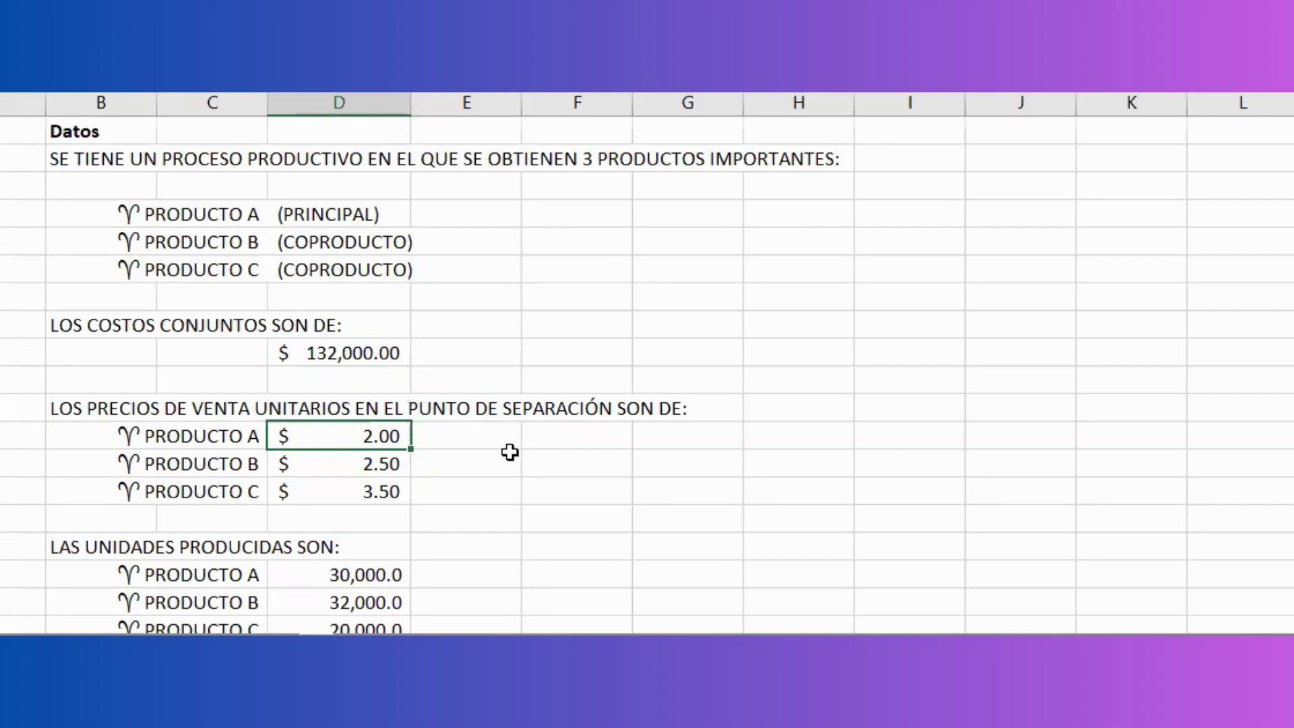
key(Down)
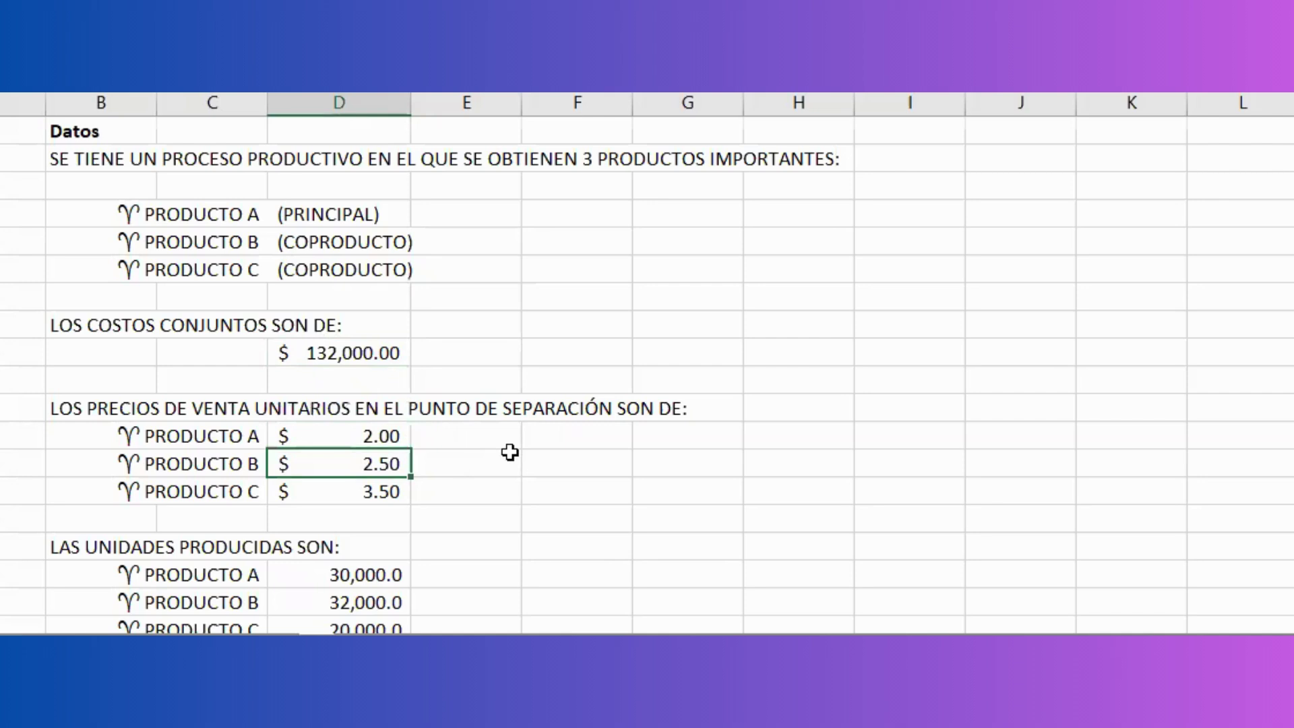
key(Down)
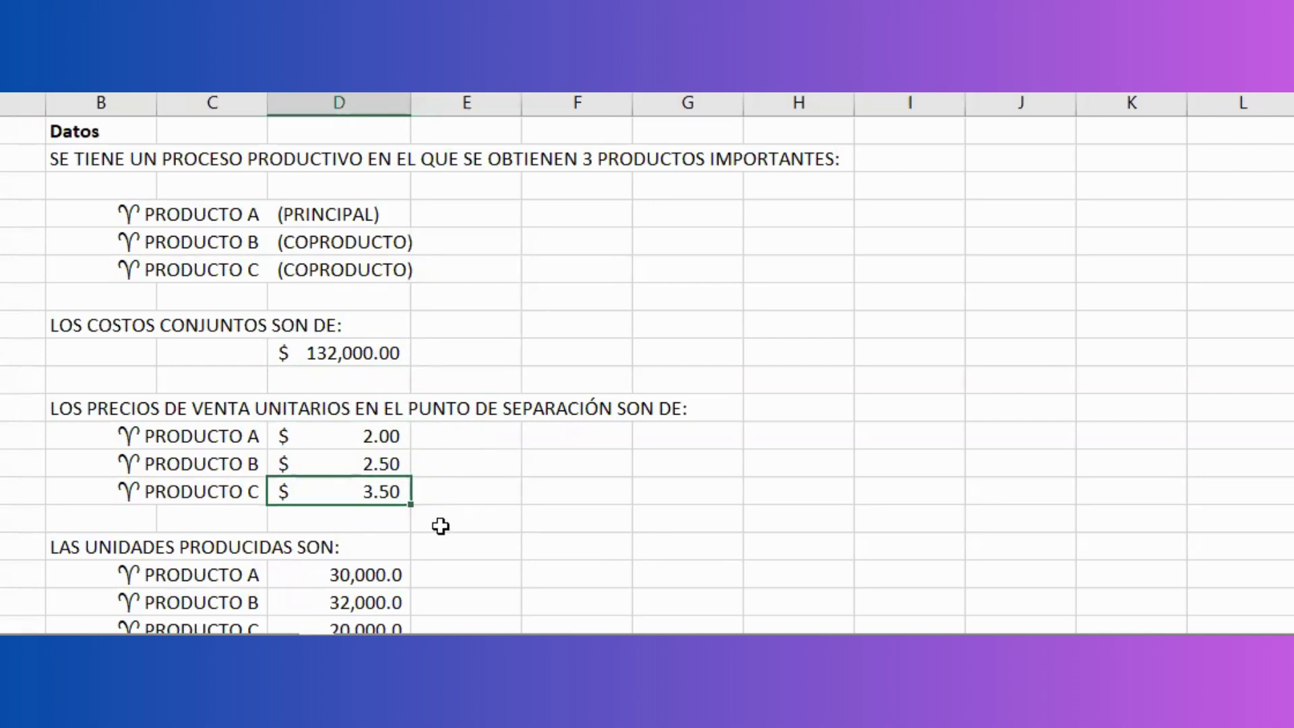
scroll(441, 526, down, 2)
click(401, 411)
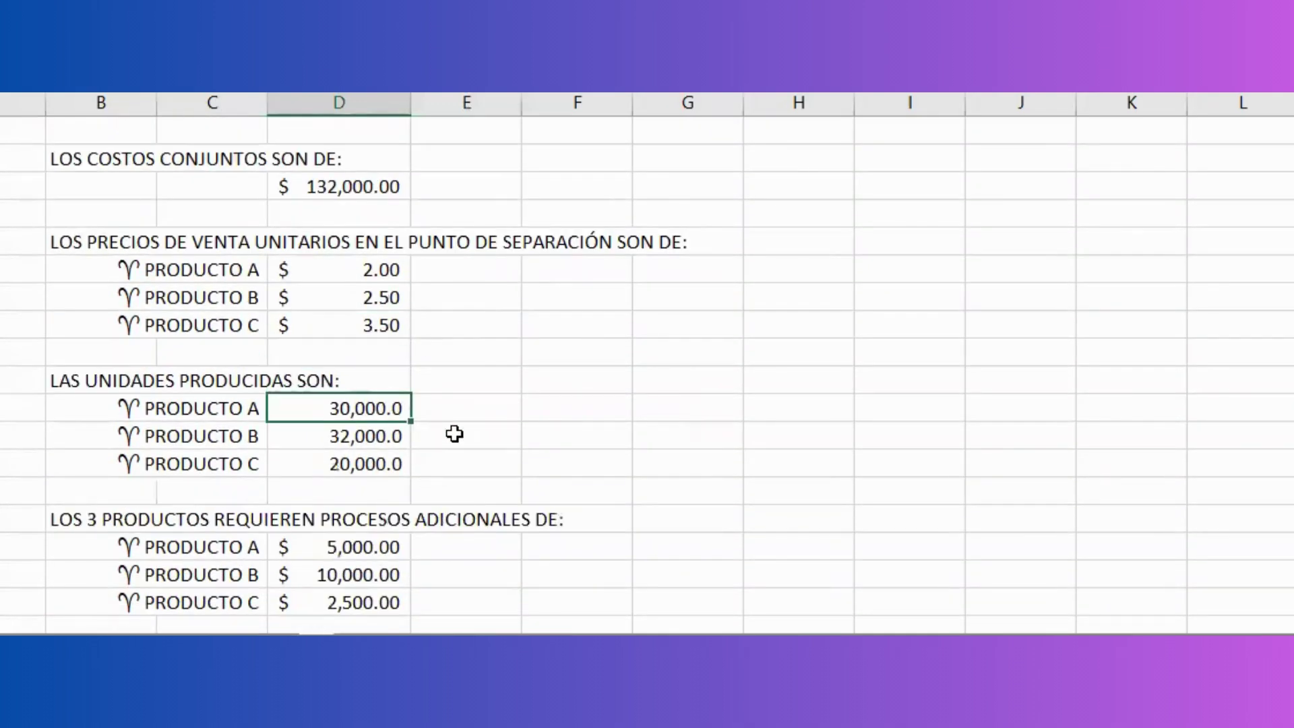
key(Down)
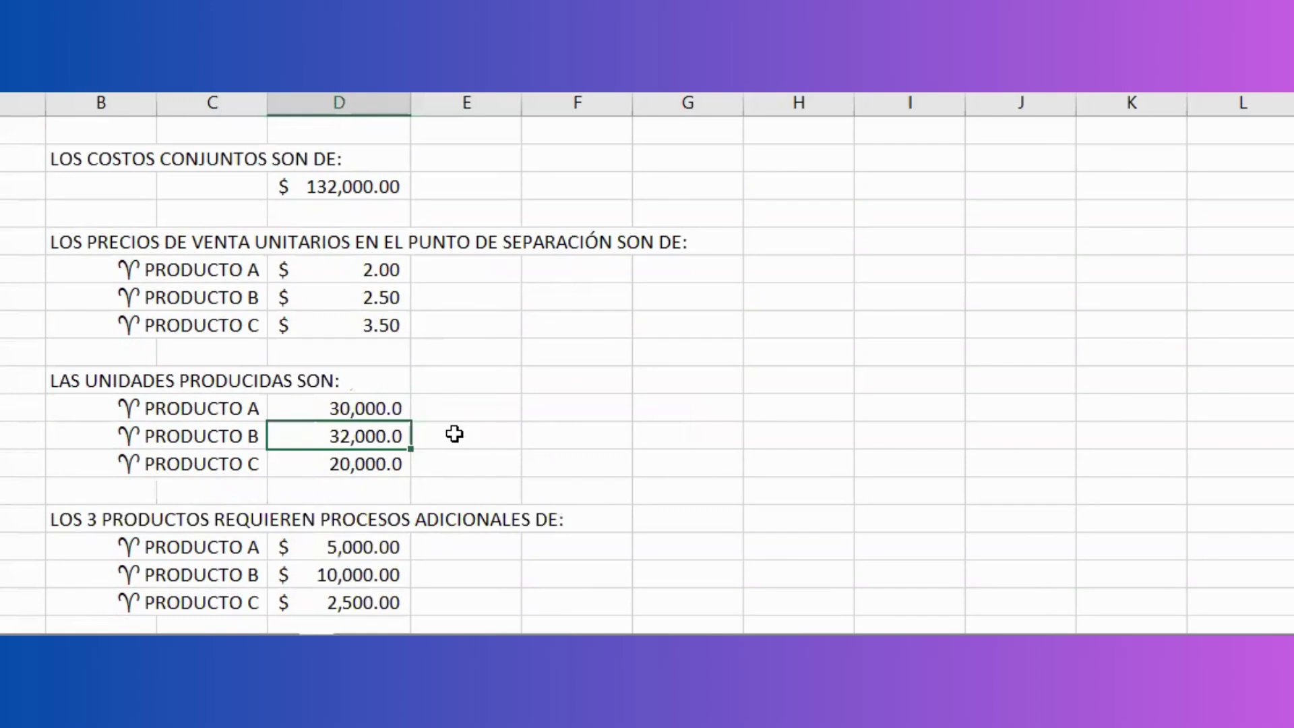
key(Down)
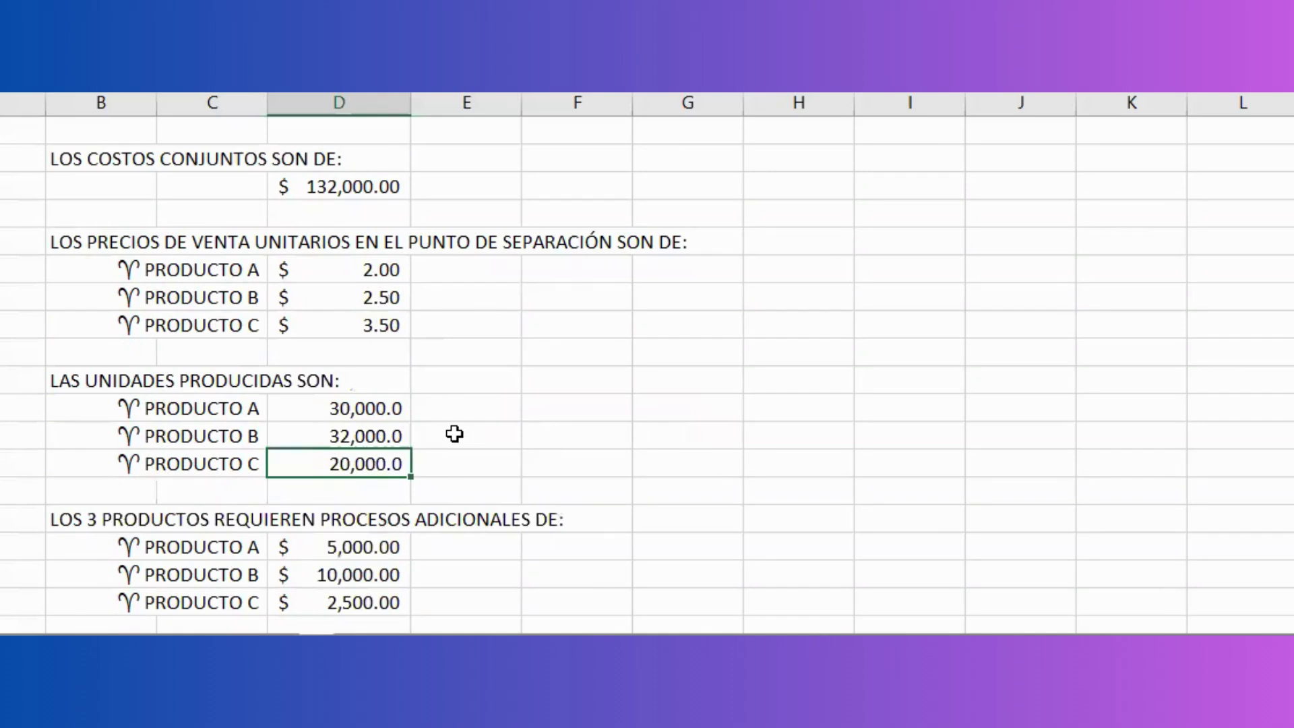
Examine the additional processing costs and the hypothetical final market prices of products A, B and C
scroll(454, 434, down, 2)
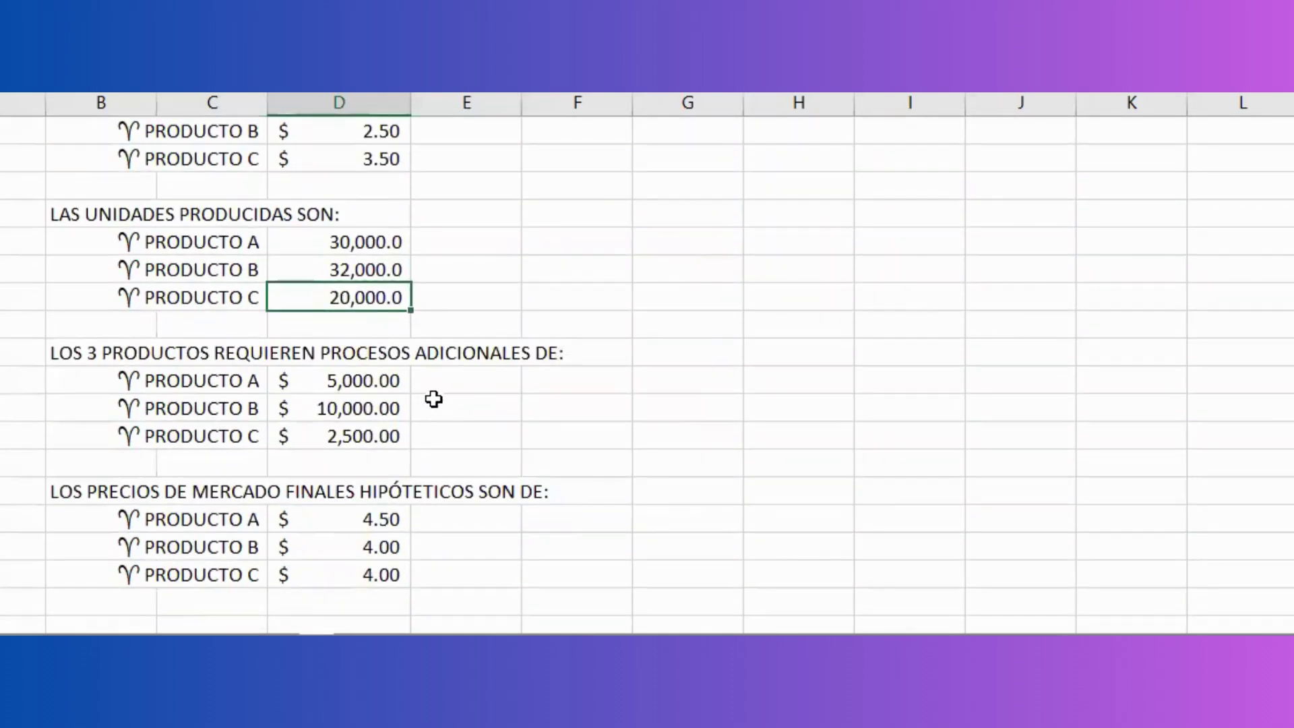
click(413, 390)
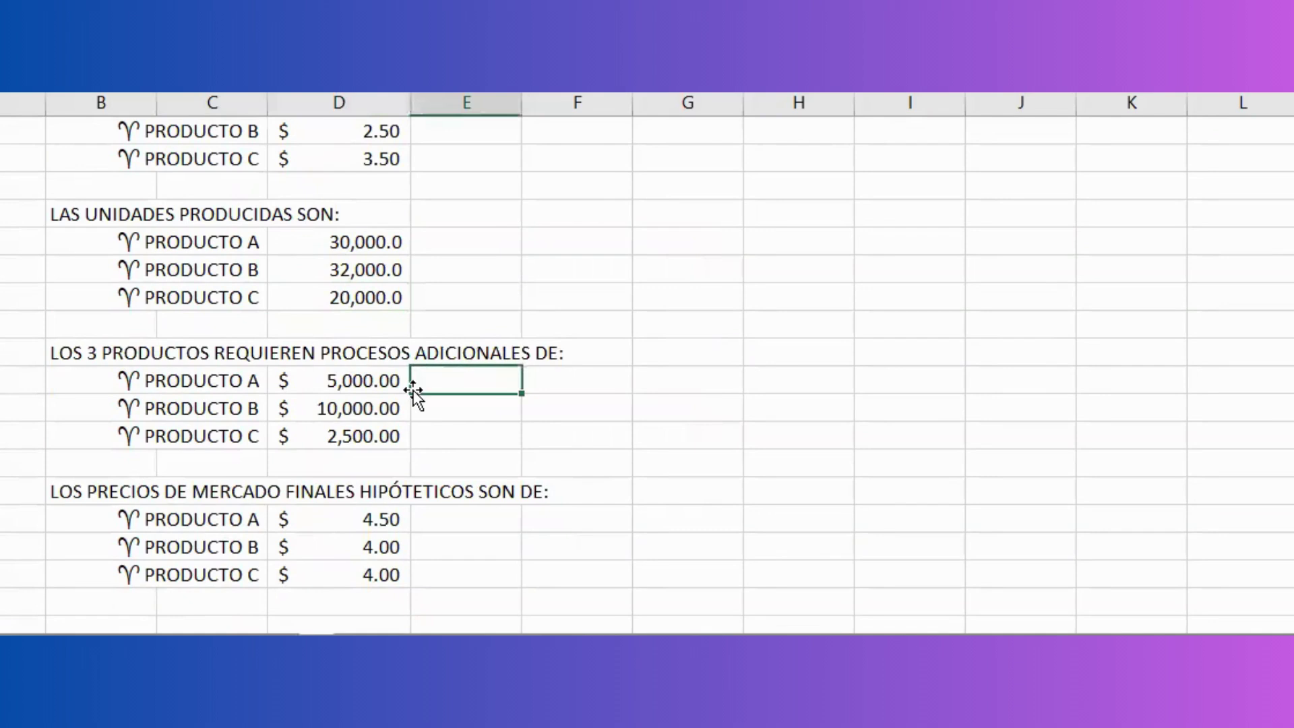
click(407, 390)
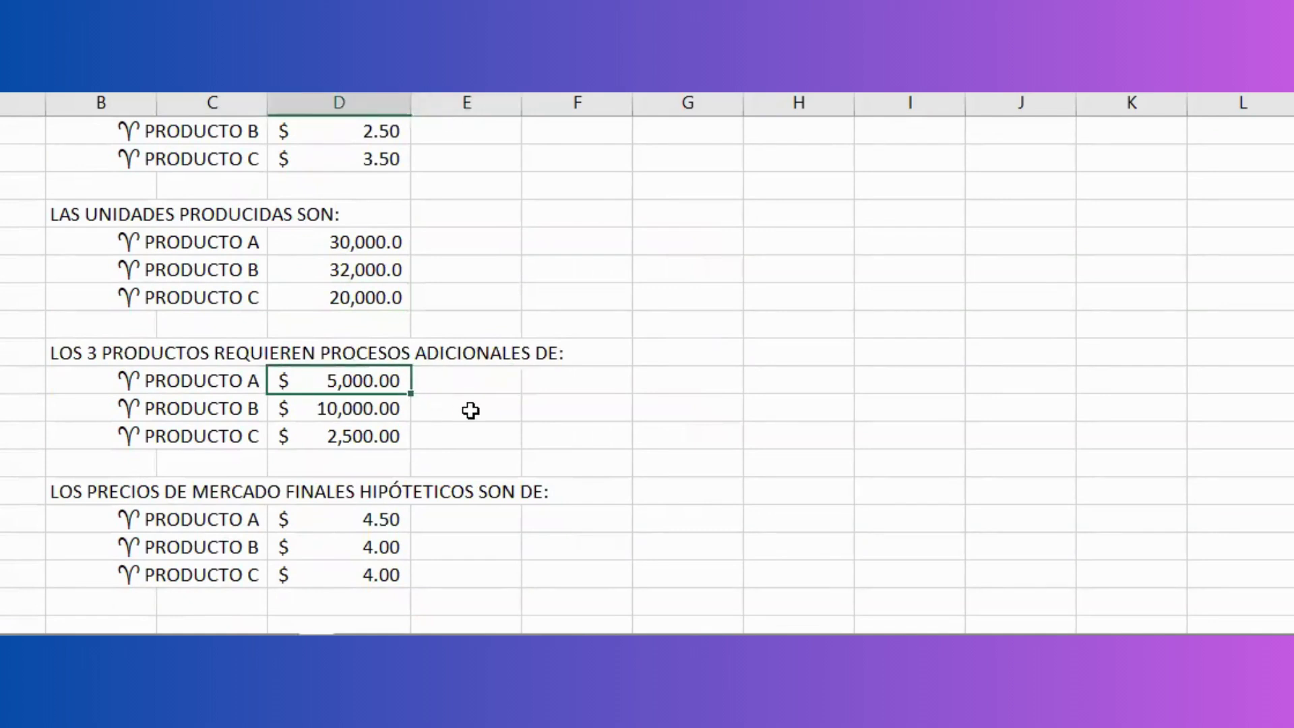
key(Down)
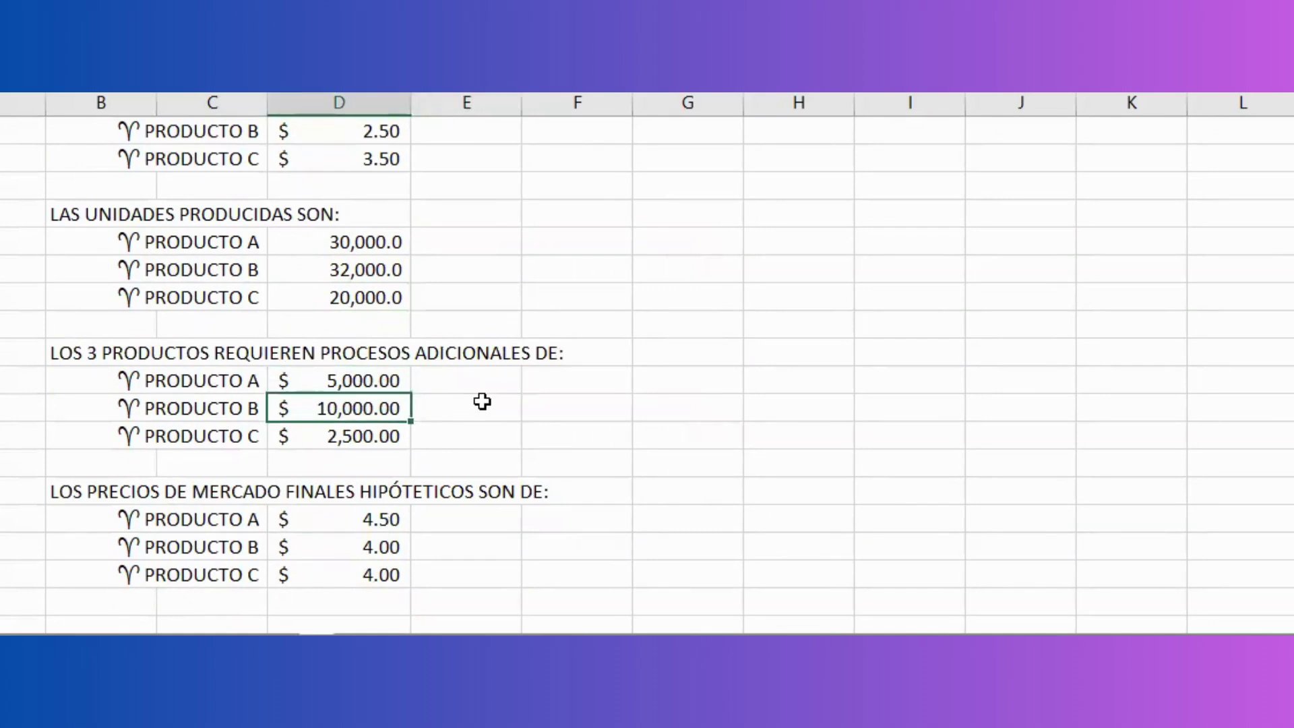
key(Down)
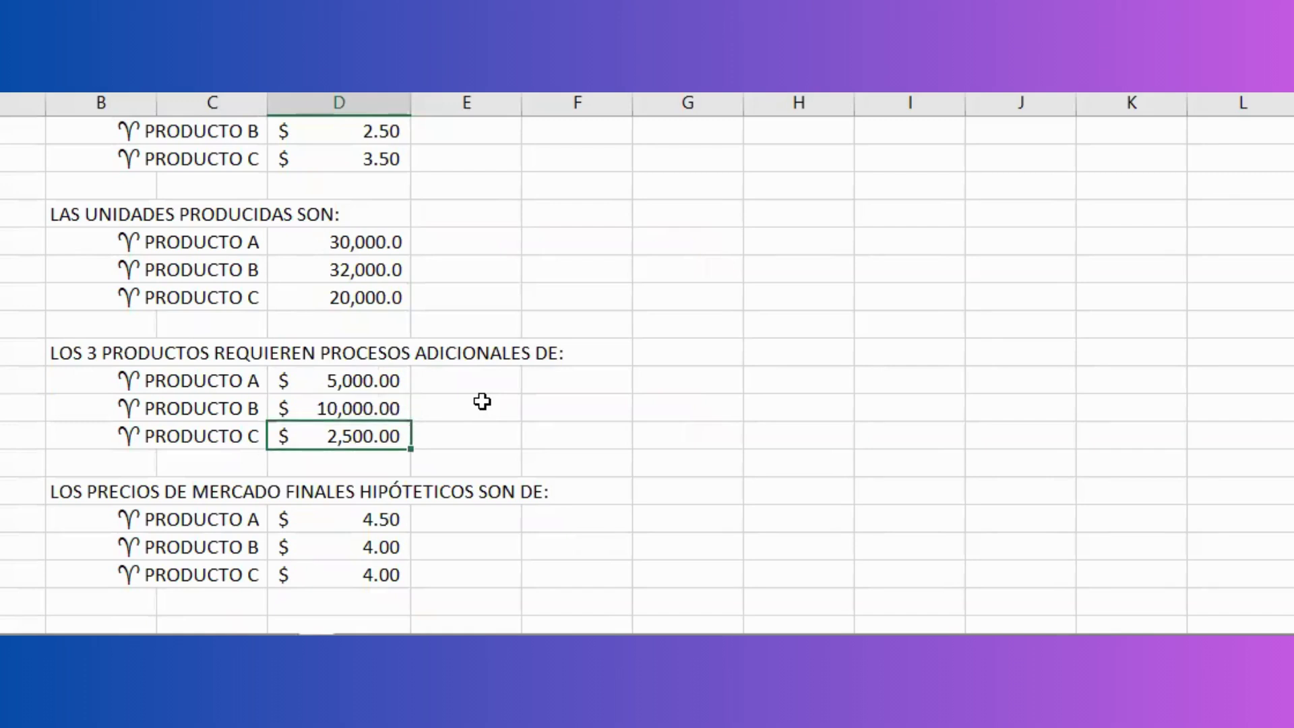
click(415, 522)
click(408, 522)
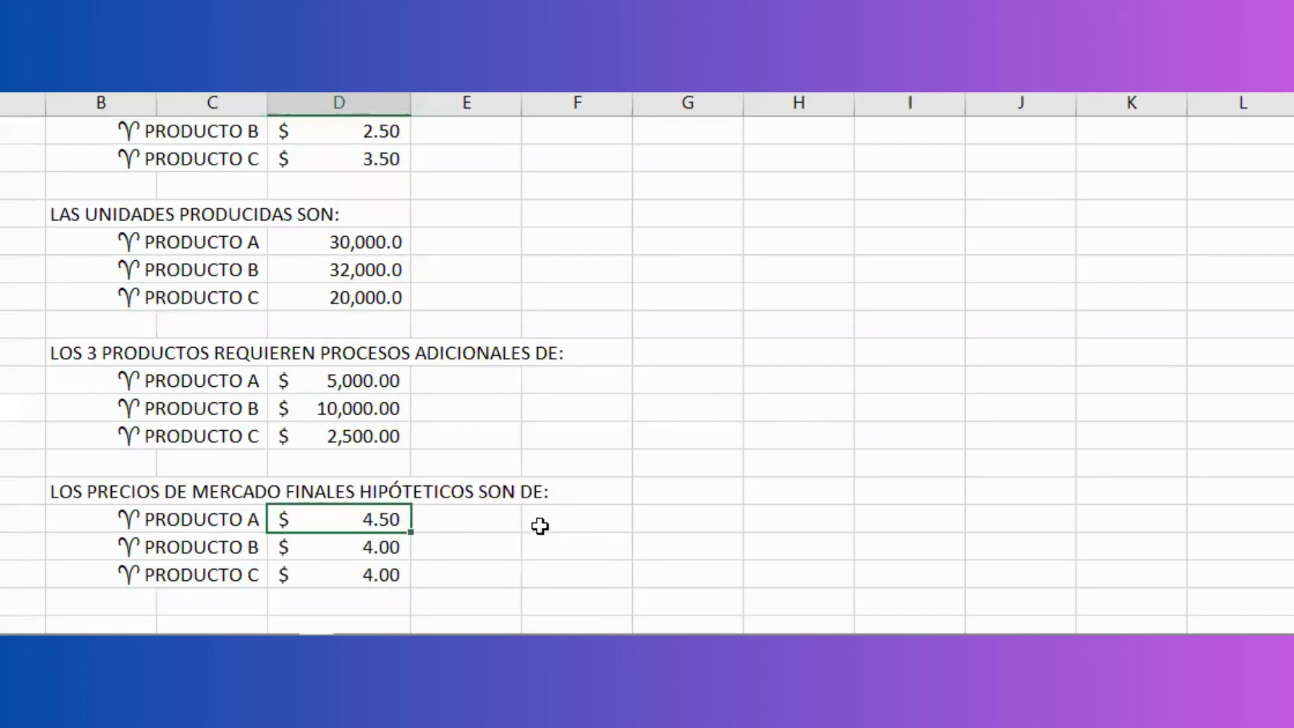
key(Down)
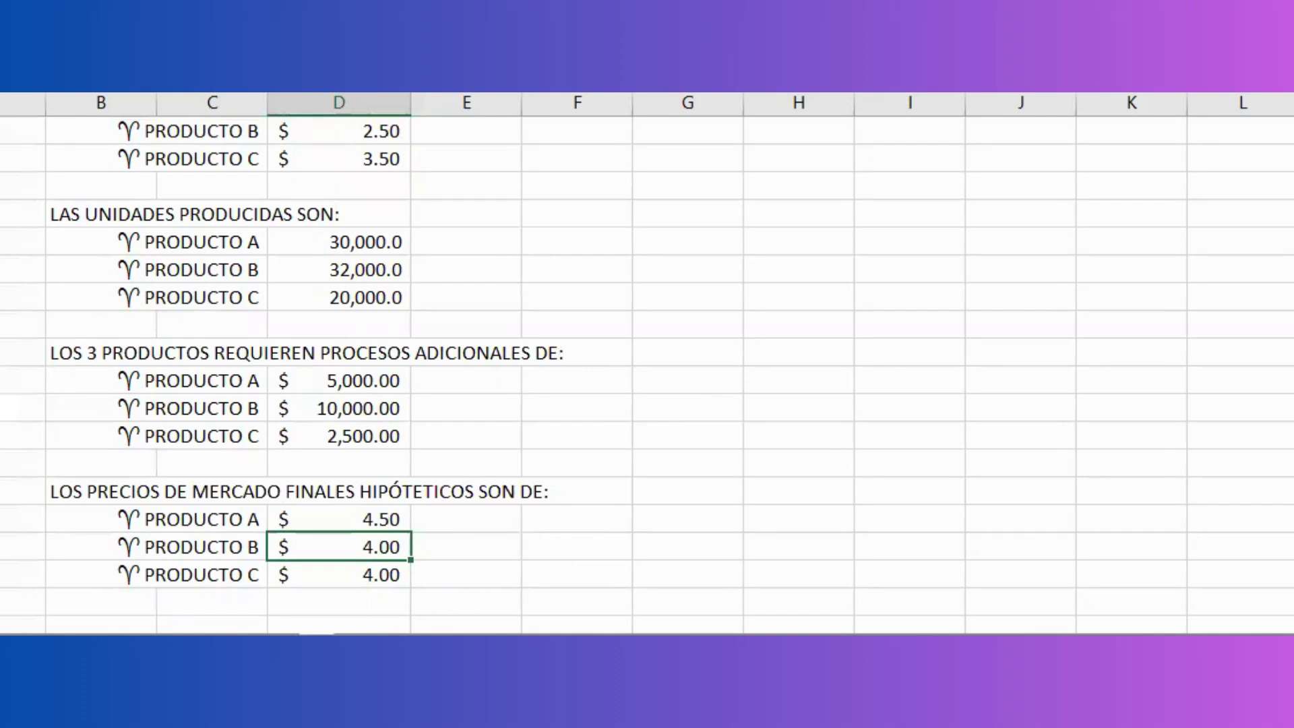
key(Down)
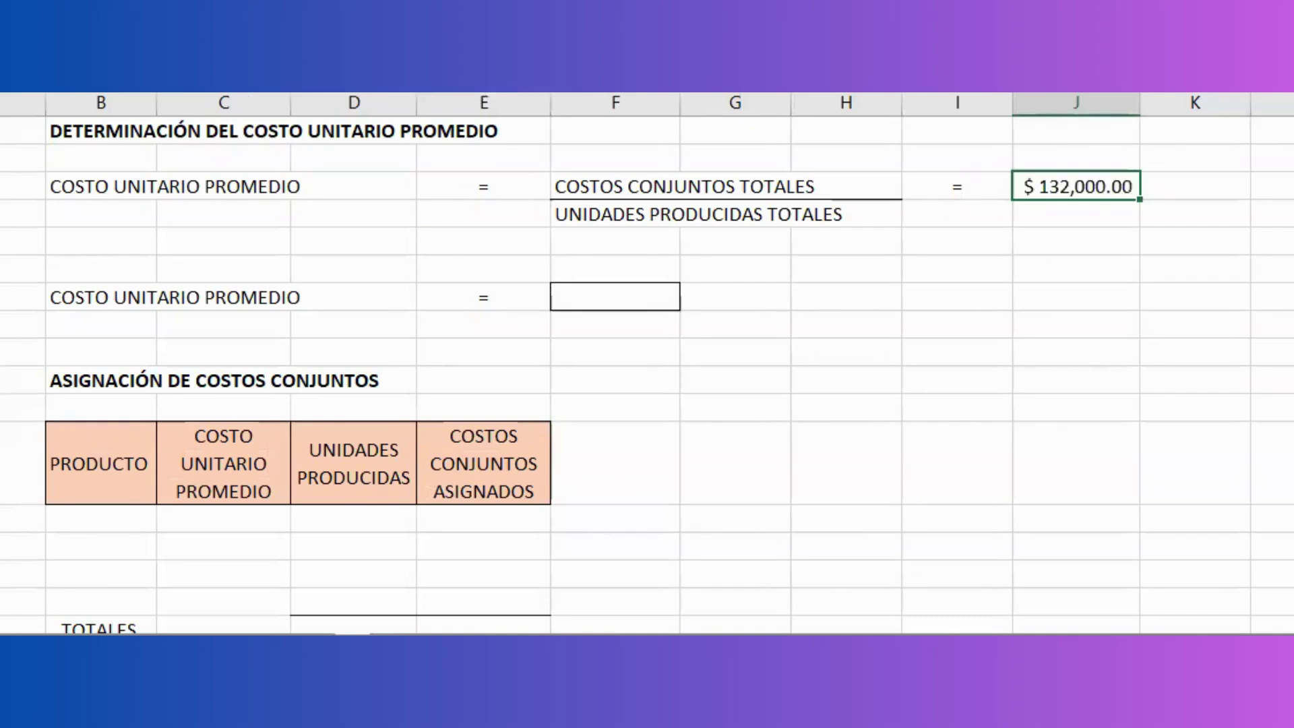
Enter 82,000.00 as the total units produced under the joint costs, and 1.6098 as the average unit cost
key(Right)
key(Down)
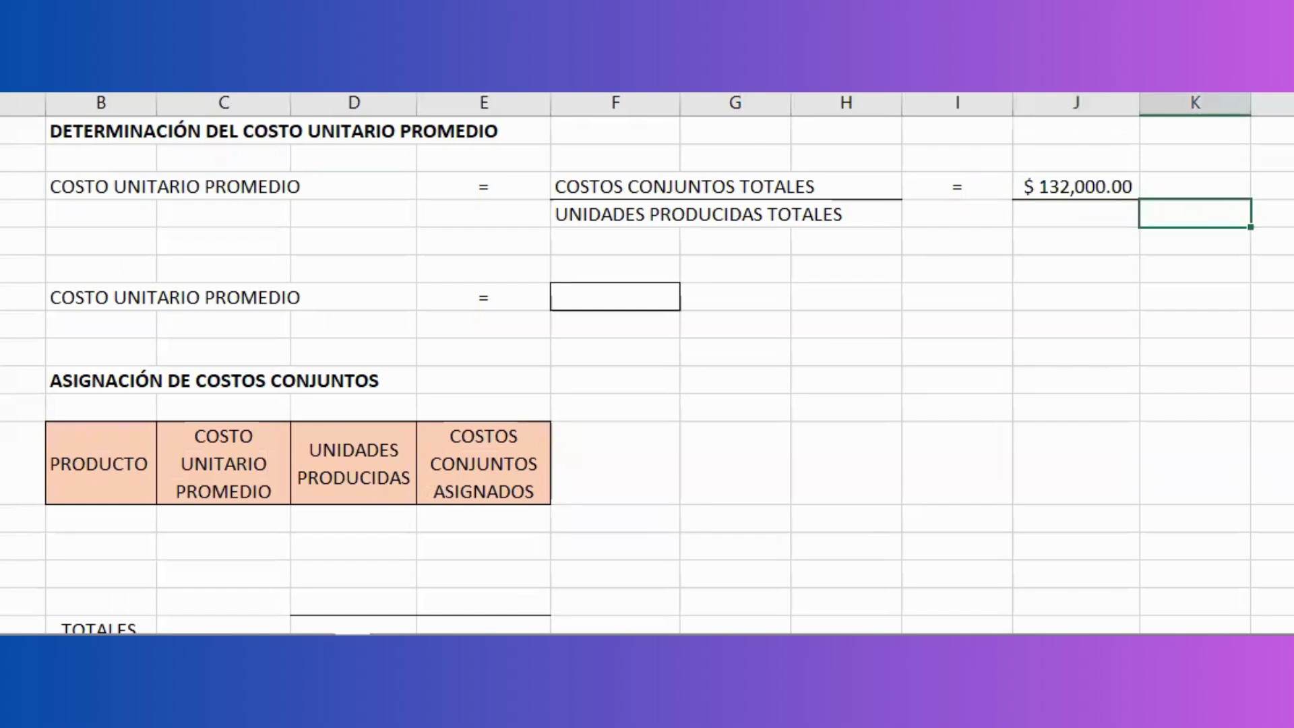
key(Left)
text(82,000.00)
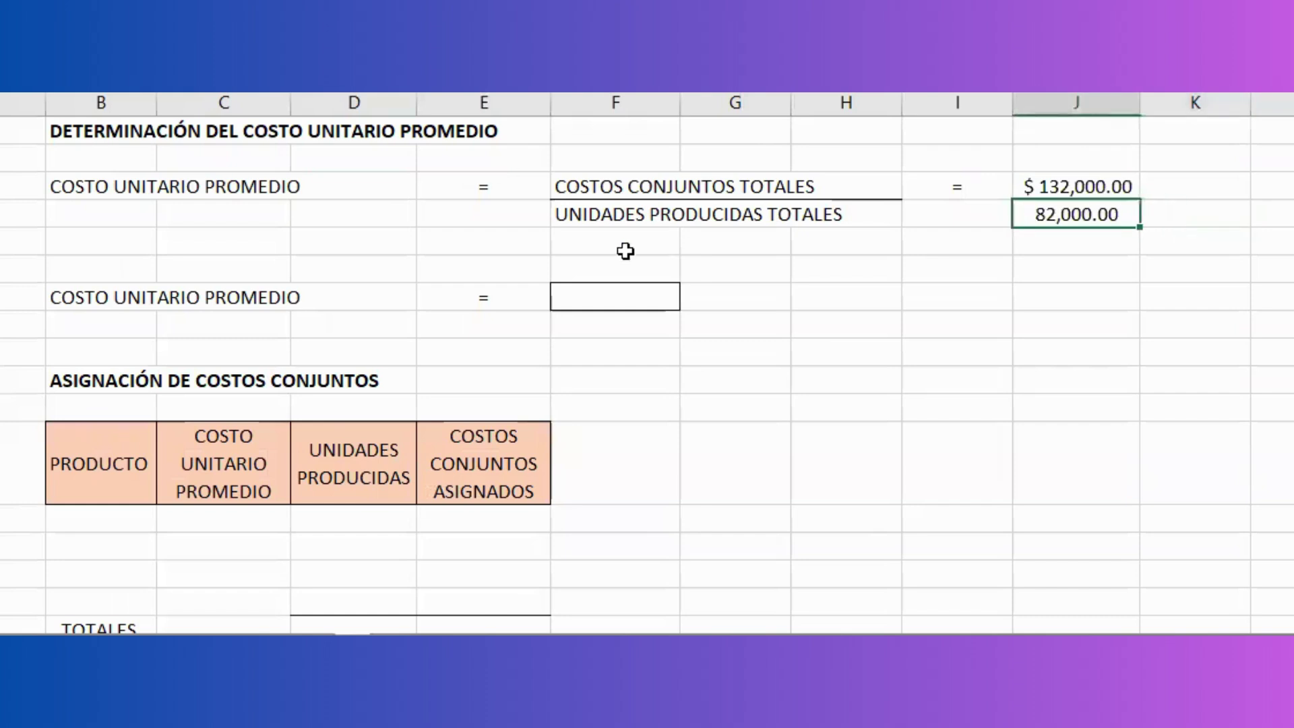
click(629, 291)
text(1.6098)
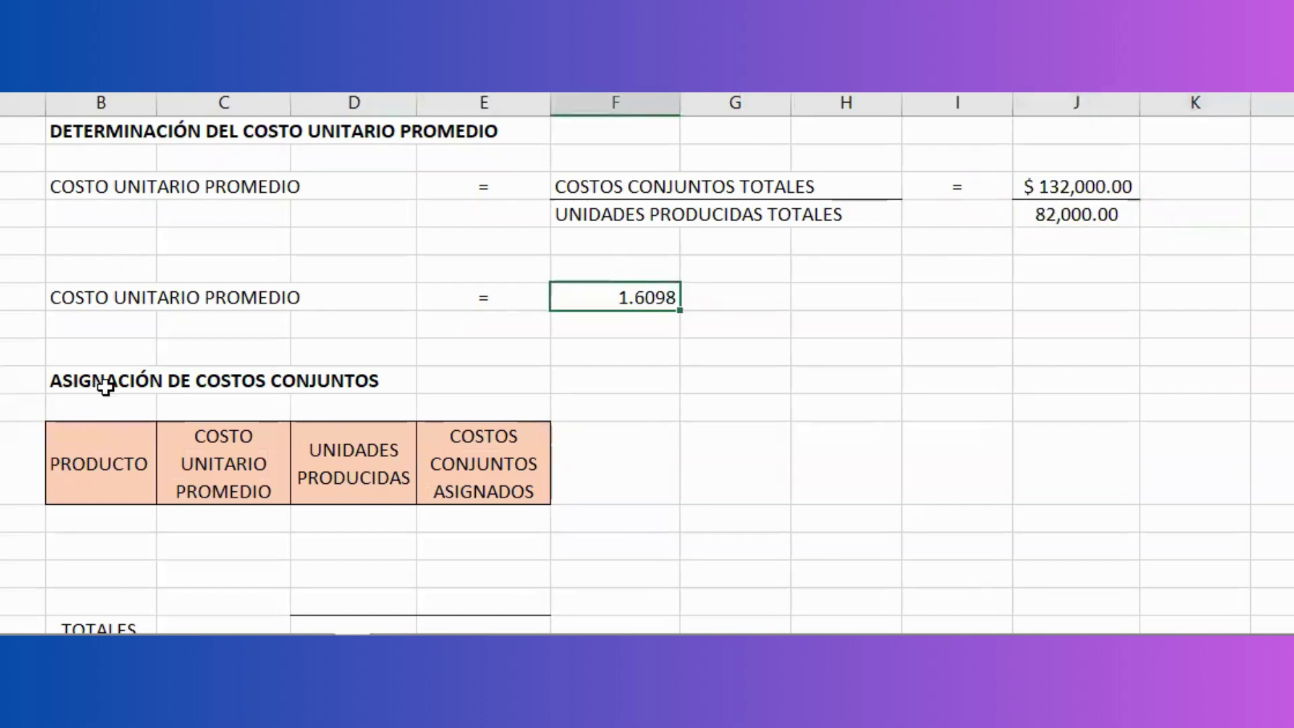
Fill the joint cost allocation table with products A, B and C and an average unit cost of 1.6098 each
scroll(101, 387, down, 1)
drag(96, 434, 95, 514)
key(ctrl+v)
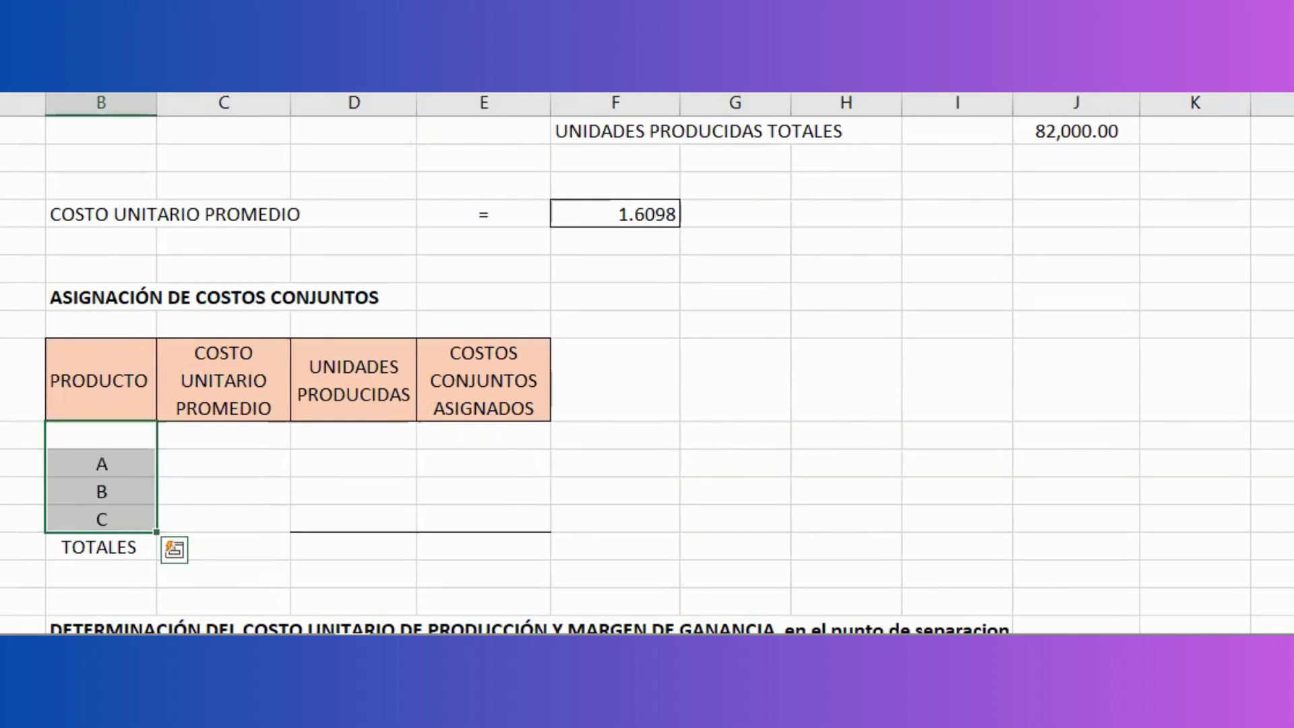
click(281, 461)
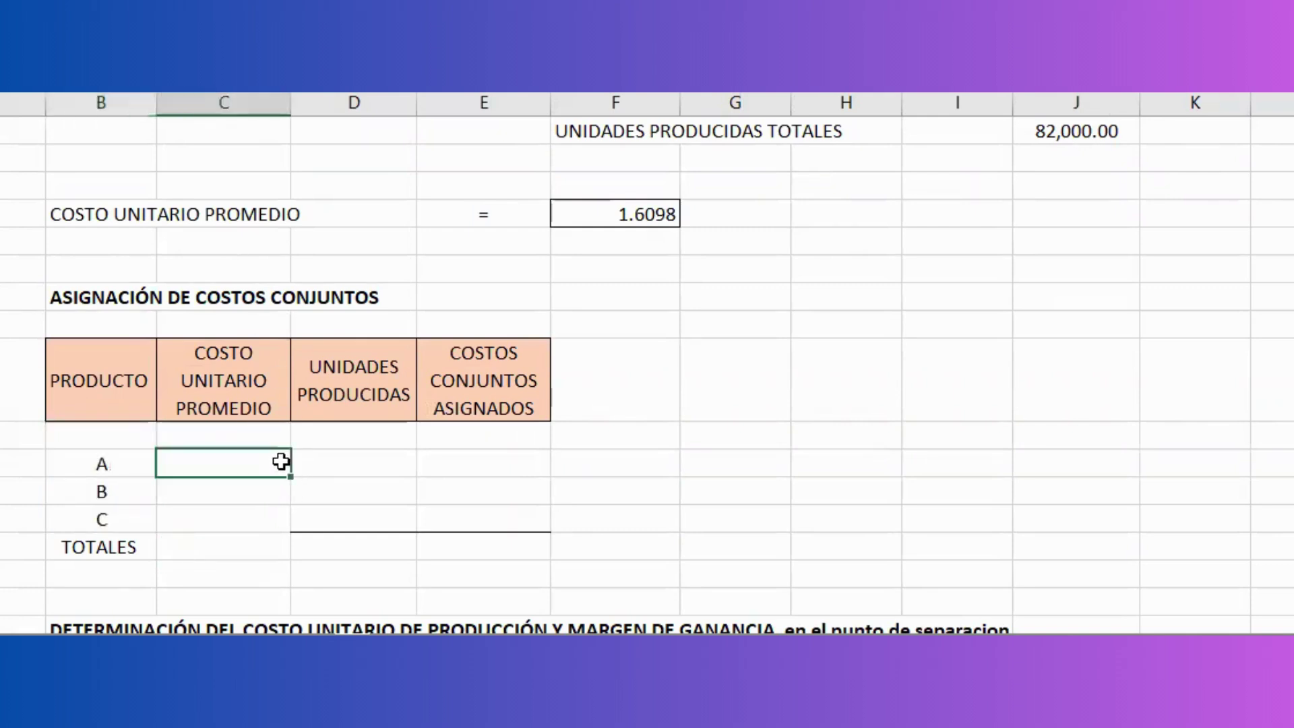
drag(281, 461, 281, 520)
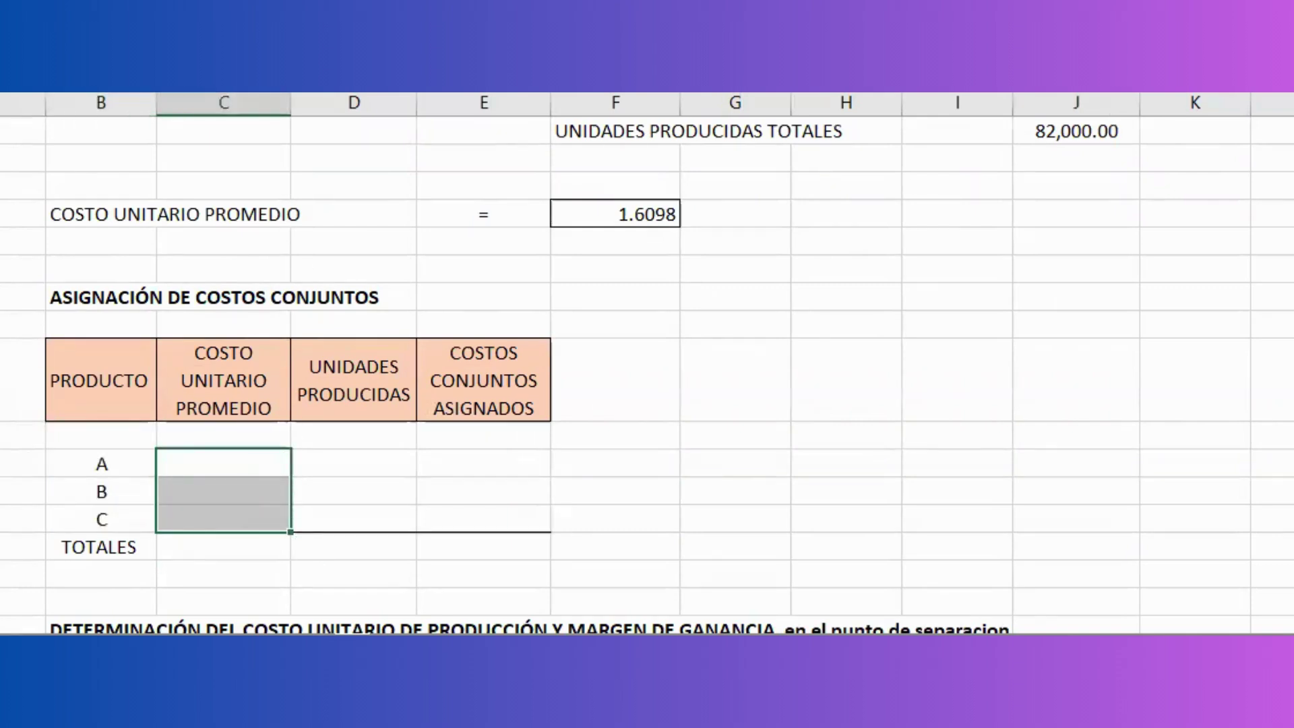
text(1.6098 1.6098 1.6098)
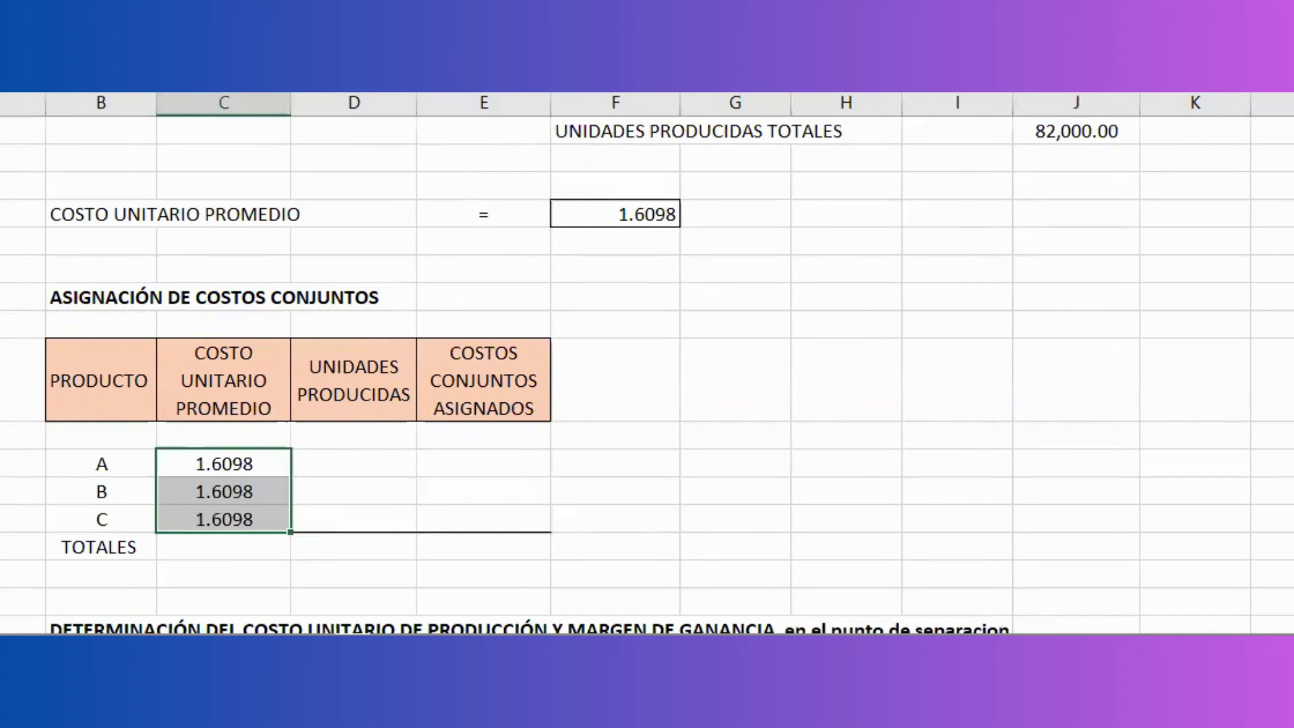
Enter 30,000 units produced and $48,292.68 of assigned joint costs for product A in the allocation table
click(353, 463)
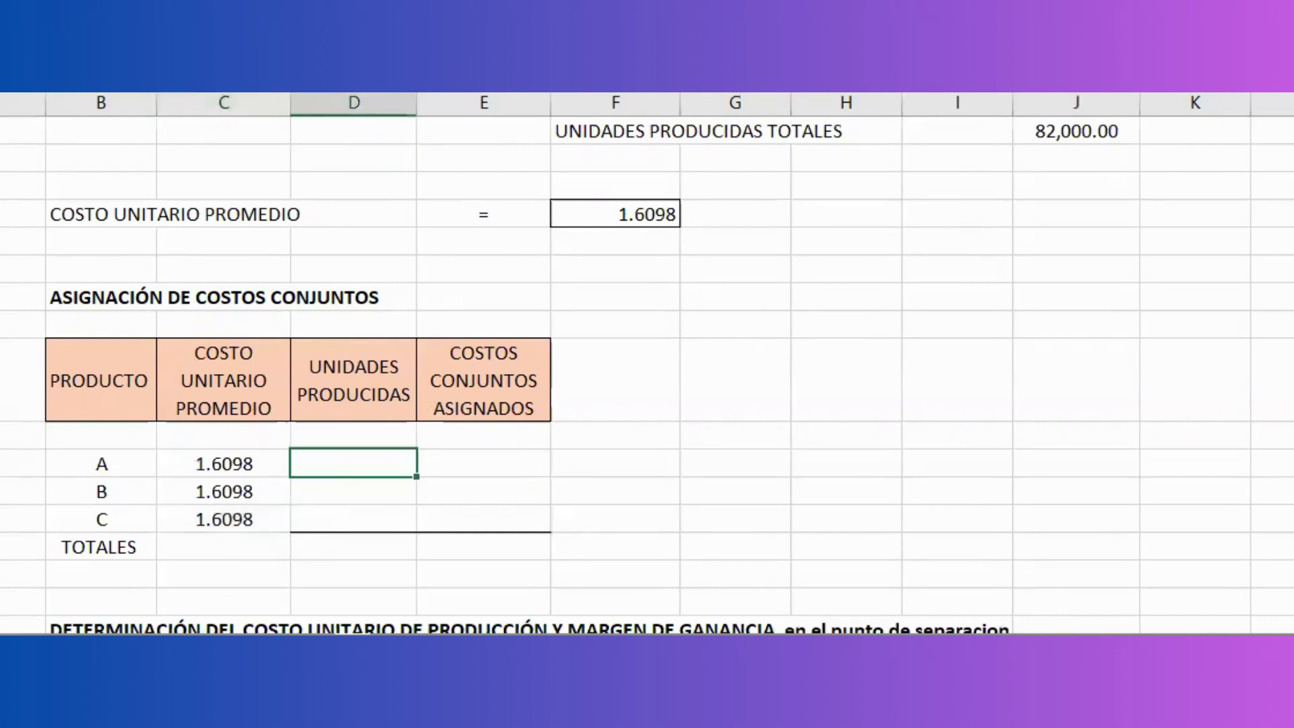
text(30,000)
key(Tab)
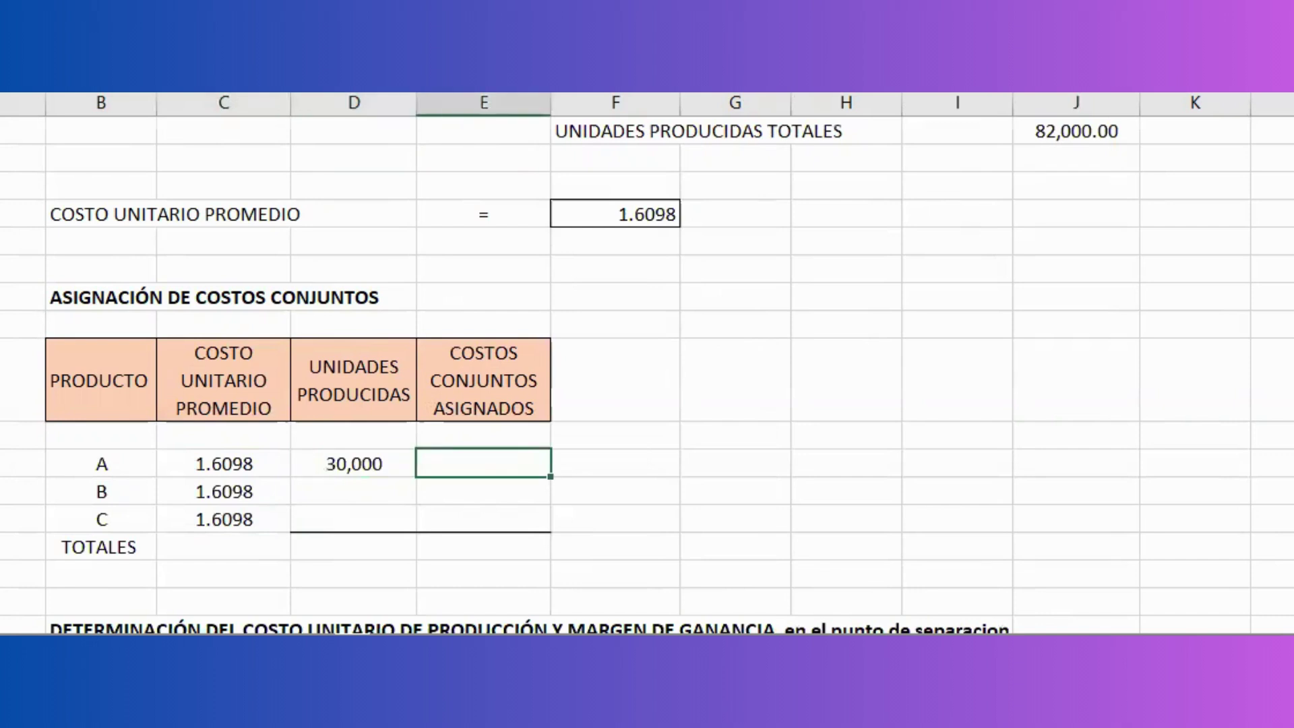
text($ 48,292.68)
key(Down)
key(Left)
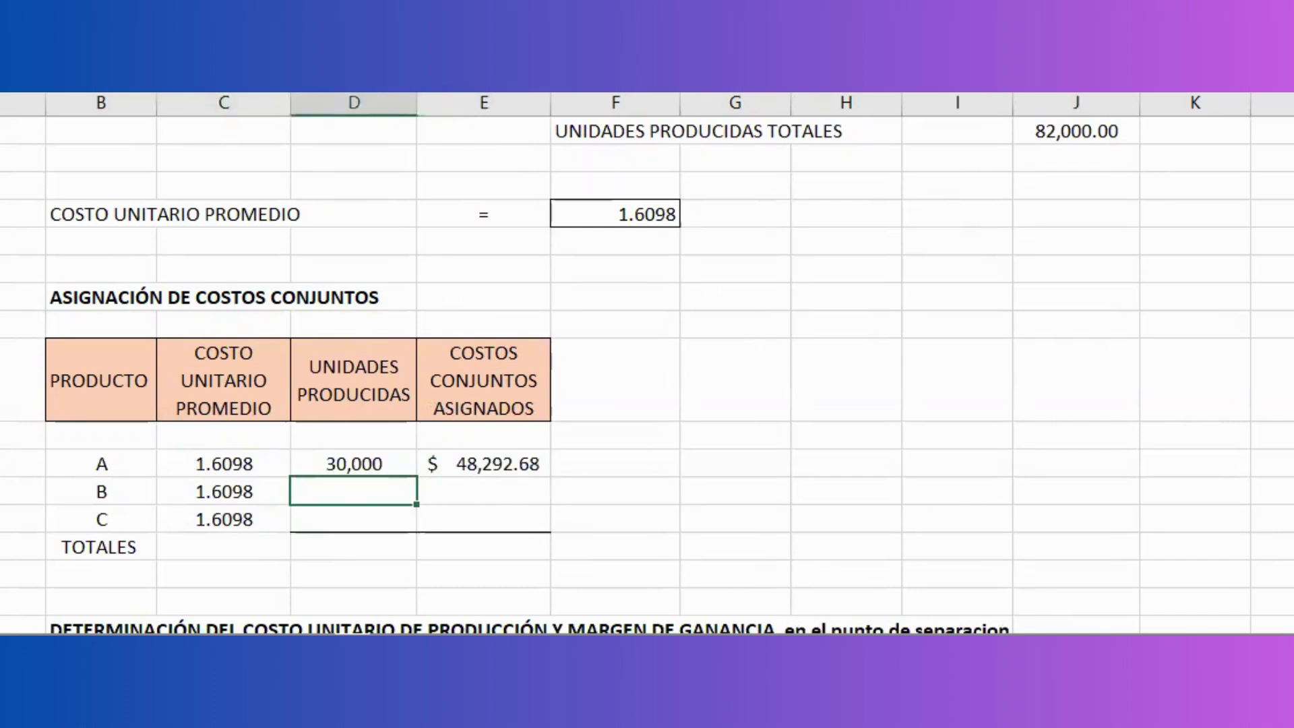
Enter 32,000 units produced and $51,512.20 of assigned joint costs for product B in the allocation table
text(32,000)
key(Tab)
text($ 51,512.20)
key(Down)
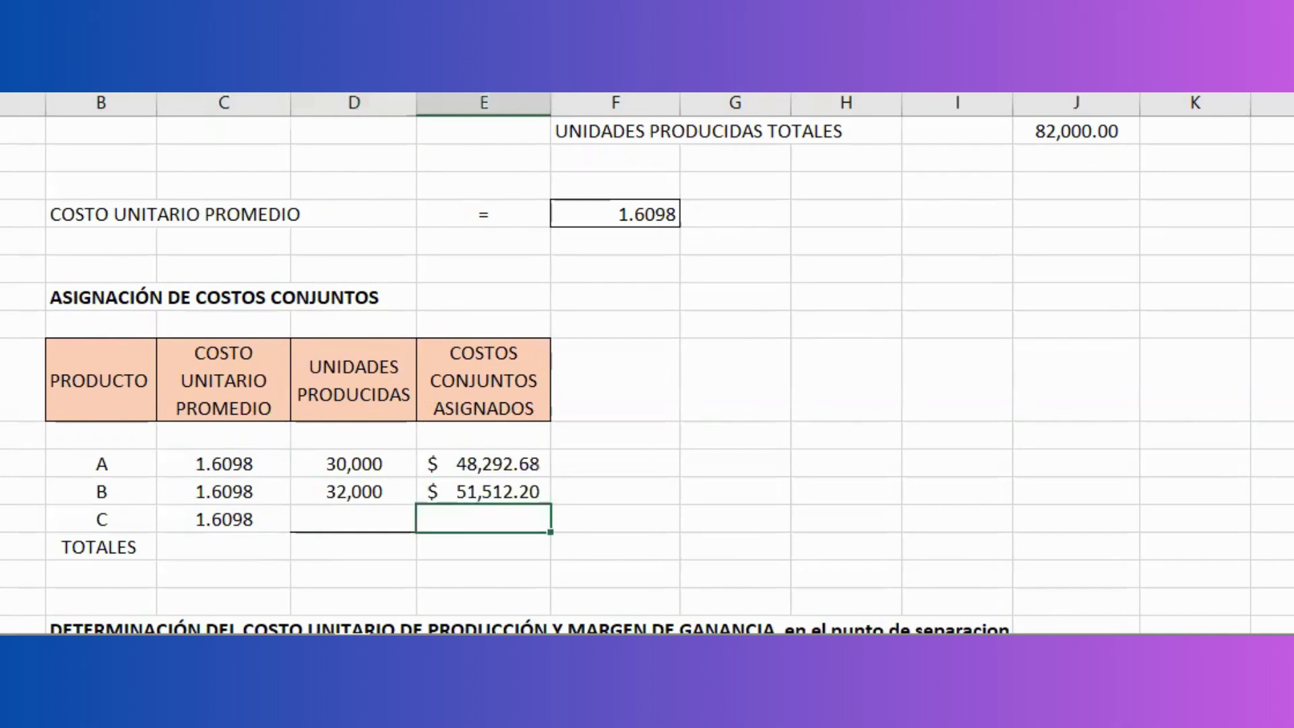
Enter 20,000 units produced and $32,195.12 of assigned joint costs for product C in the allocation table
key(Left)
text(20,000)
key(Tab)
text($ 32,195.12)
key(Down)
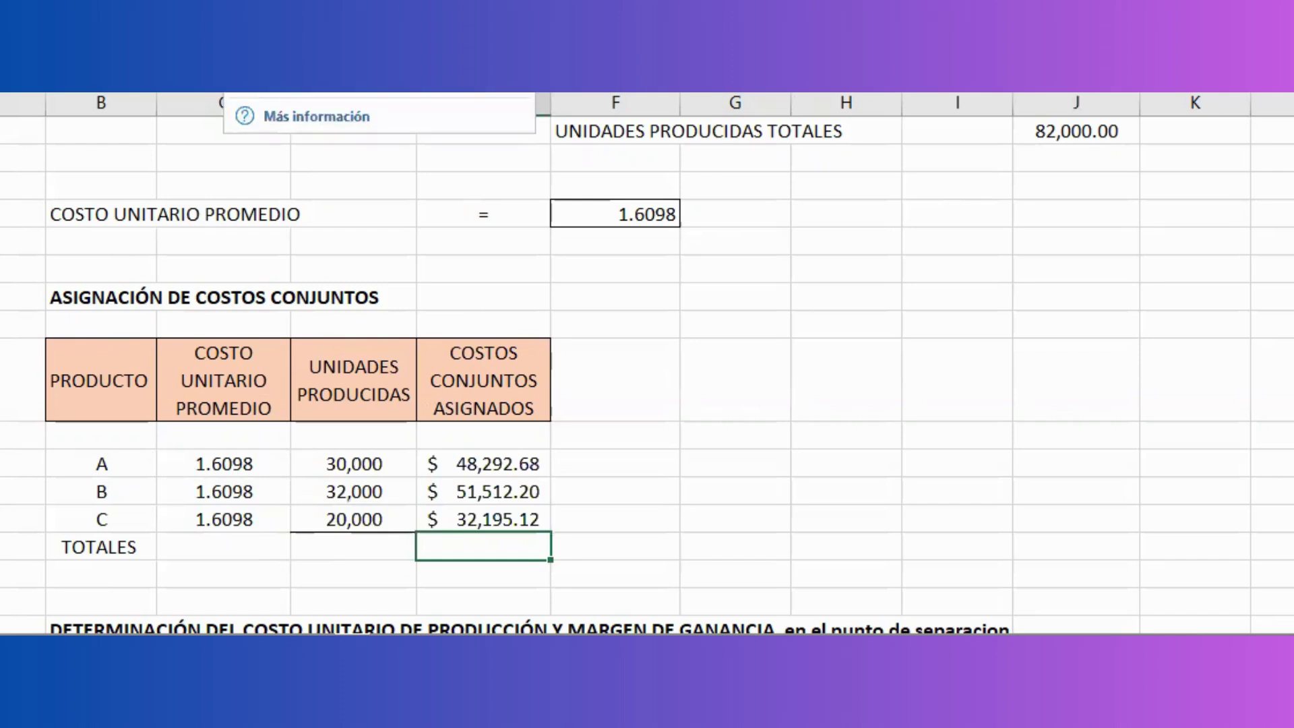
Sum the assigned joint costs in the TOTALES row and check the sum against the total joint costs in the average cost calculation
key(alt+=)
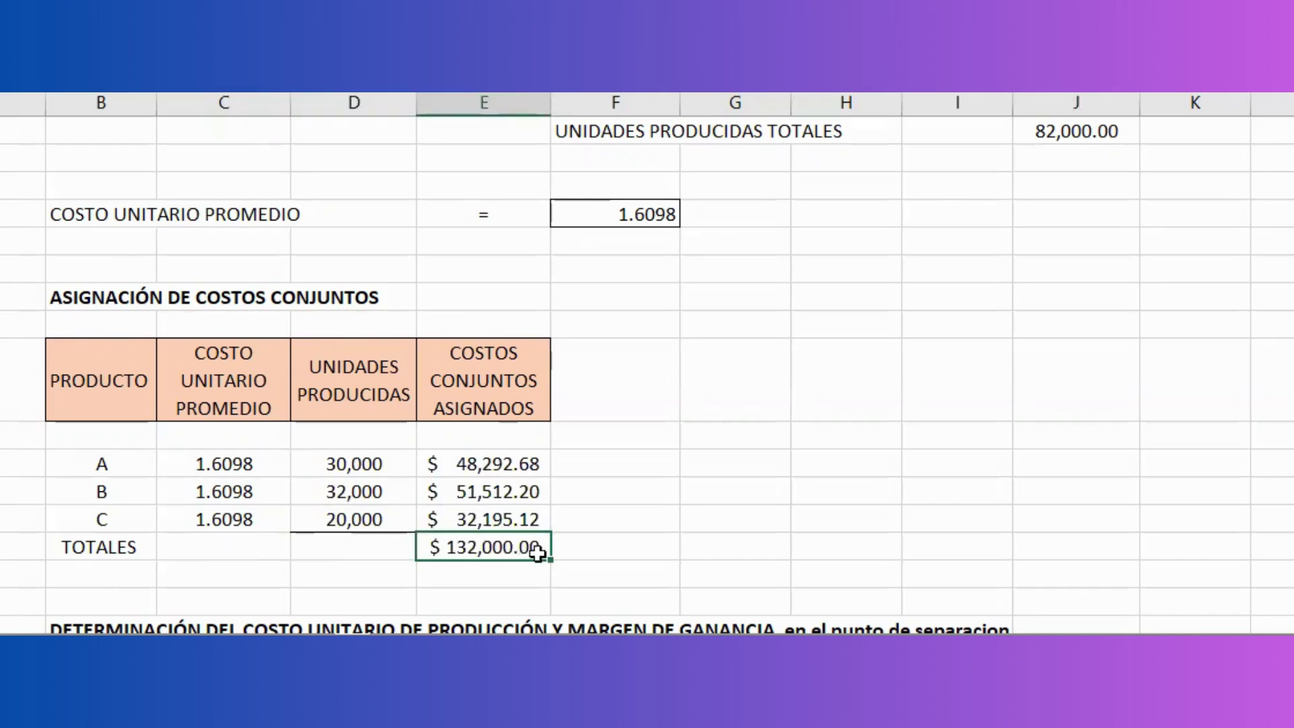
scroll(659, 462, up, 1)
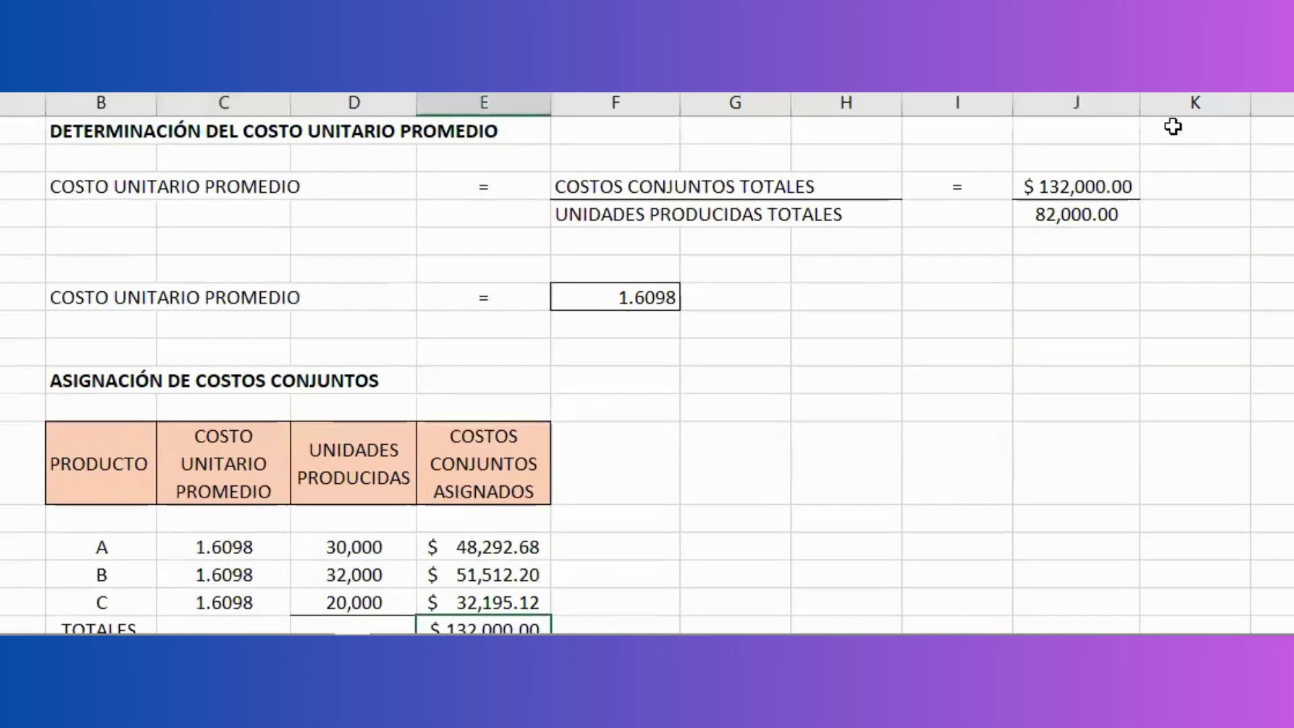
click(1104, 202)
click(1101, 187)
List products A, B and C in the unit production cost and profit margin table for the split-off point
scroll(907, 416, down, 3)
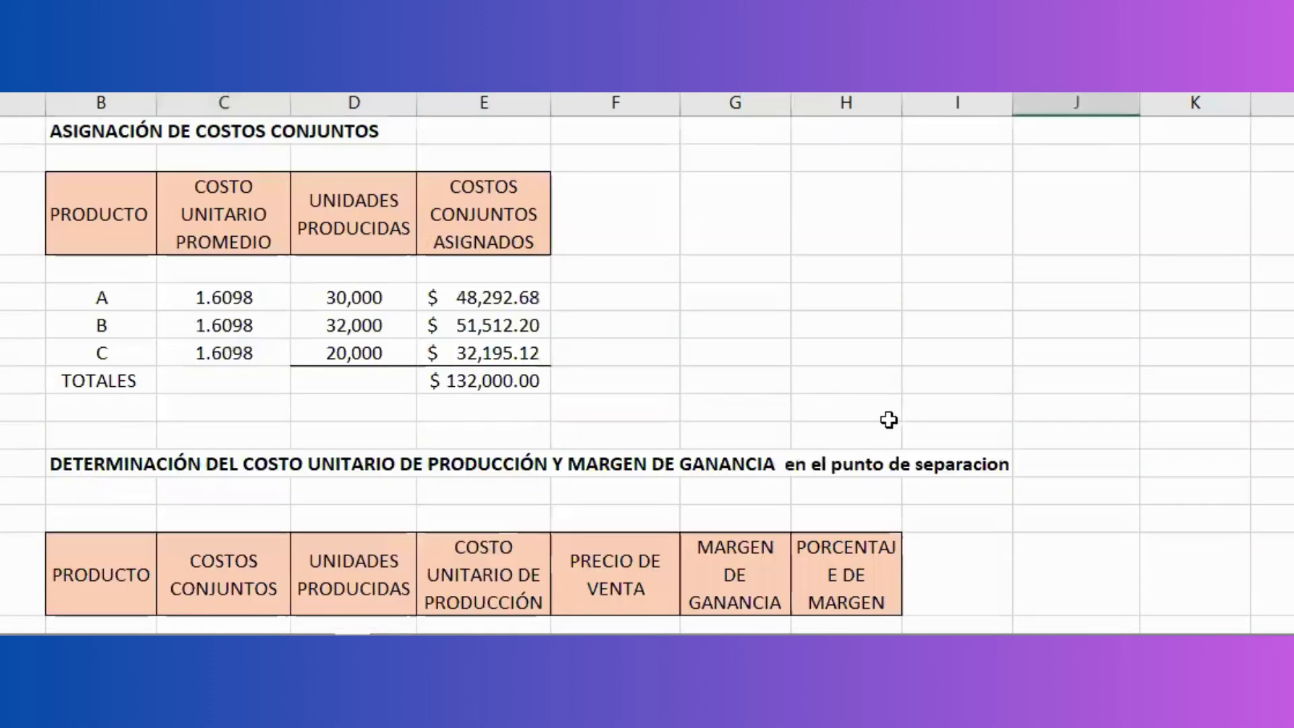
scroll(856, 432, down, 1)
scroll(856, 431, down, 2)
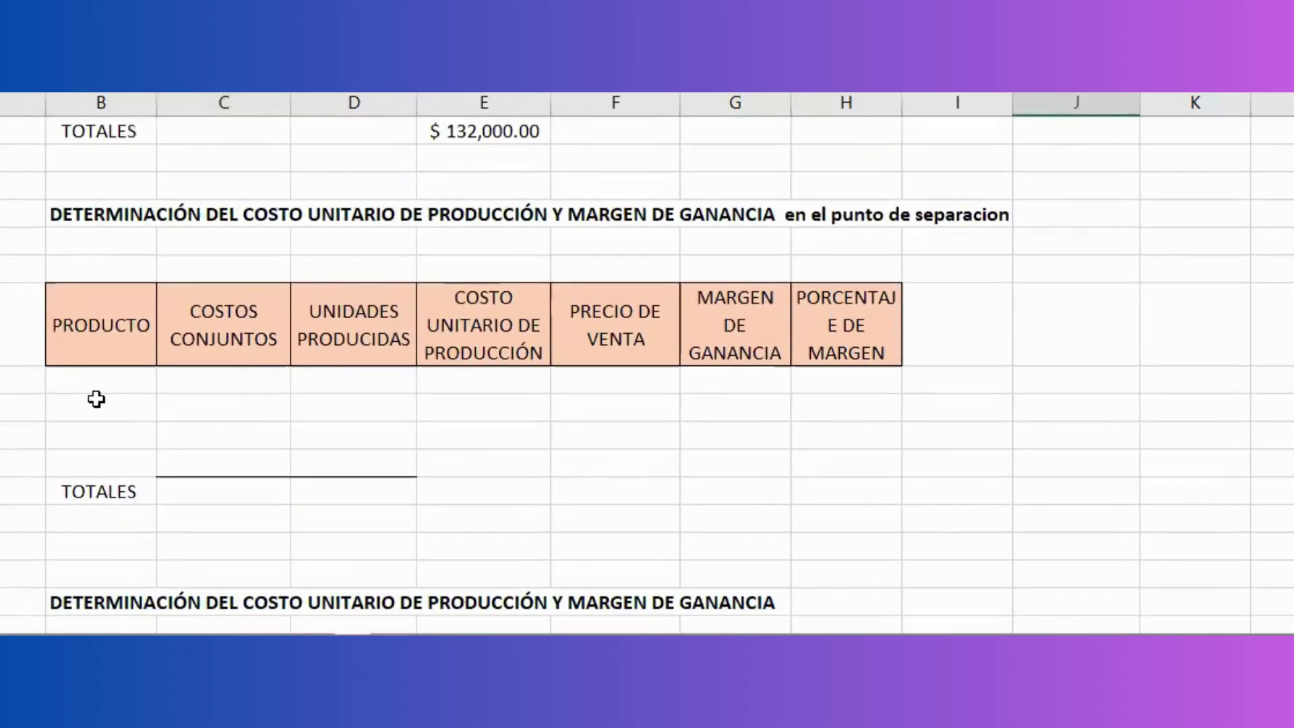
click(85, 235)
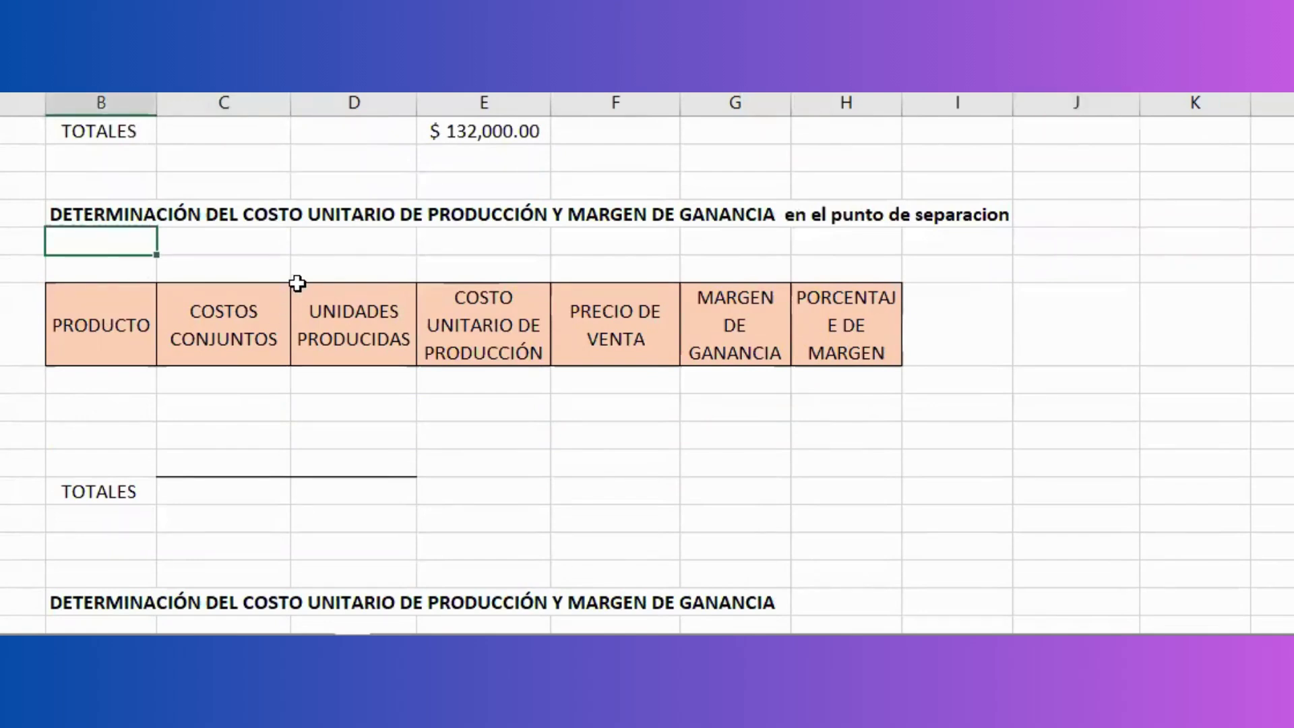
click(134, 402)
drag(130, 413, 127, 465)
text(A B C)
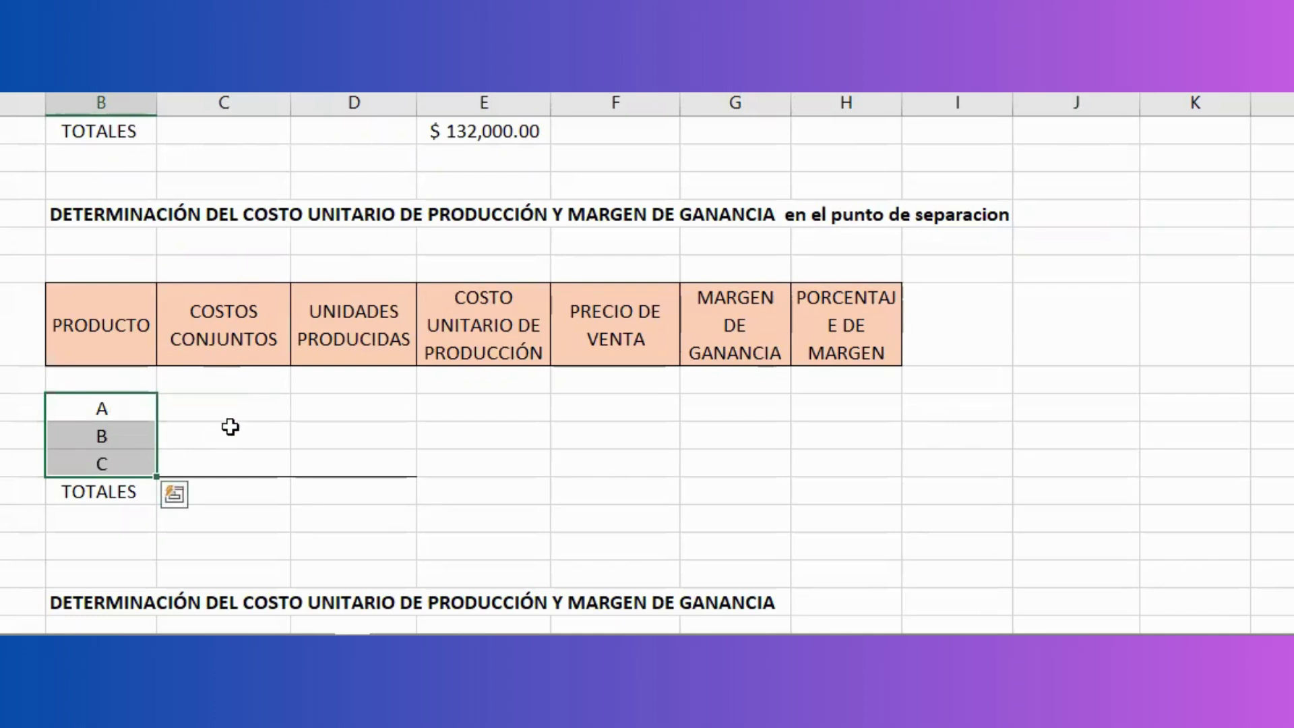
Enter joint costs of $48,292.68, $51,512.20 and $32,195.12 for A, B and C, plus the $132,000.00 total, in the split-off point table
click(232, 406)
drag(234, 438, 237, 487)
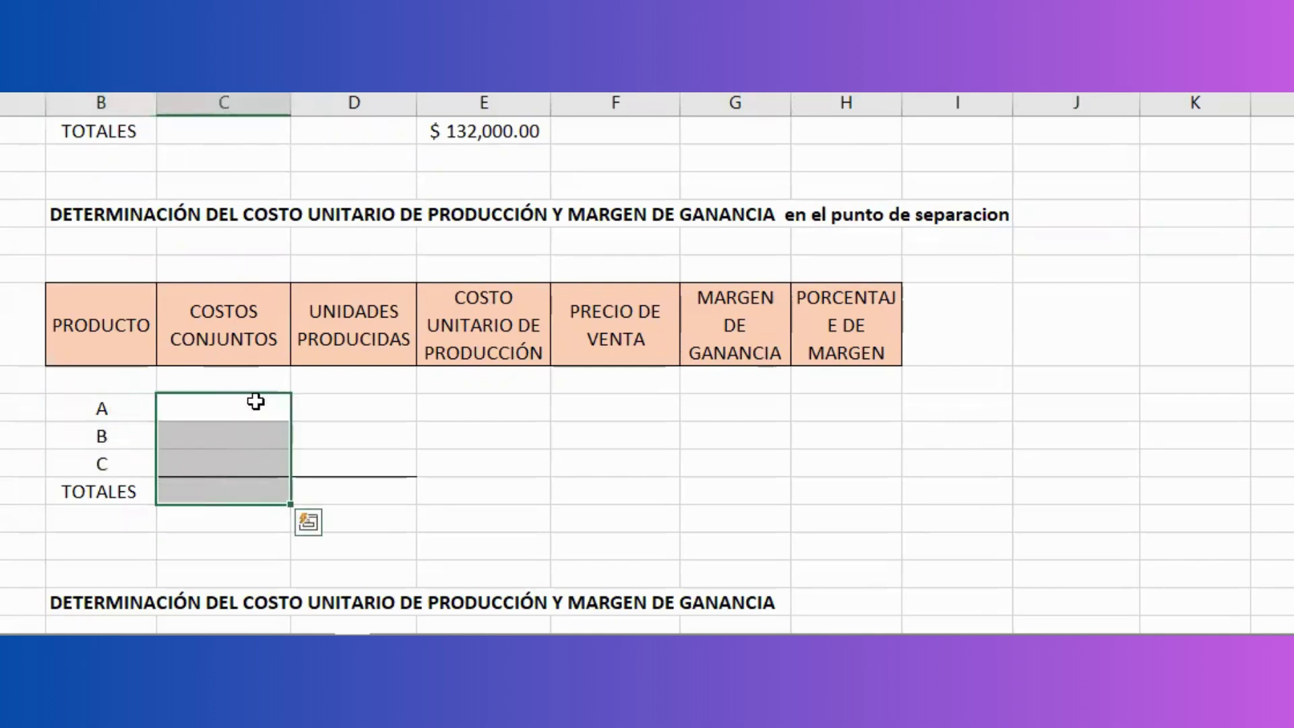
text($ 48,292.68 $ 51,512.20 $ 32,195.12 $ 132,000.00)
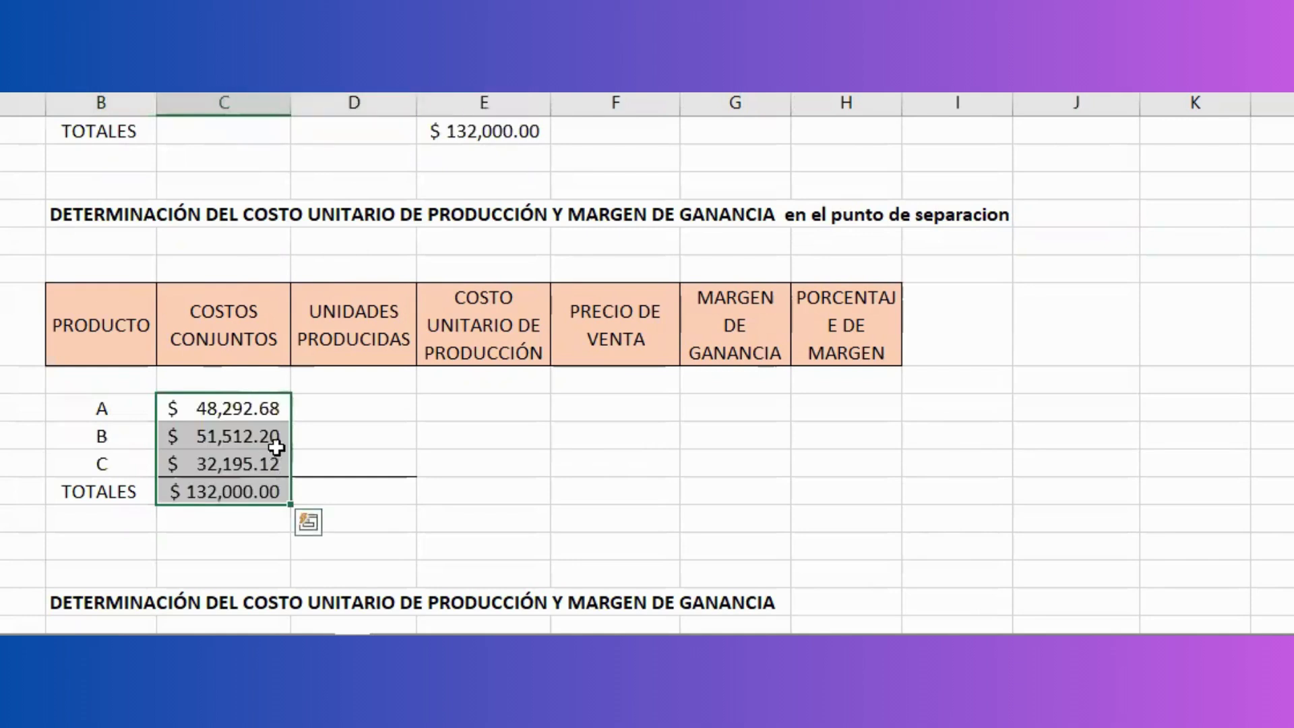
Enter 30,000, 32,000 and 20,000 units produced for products A, B and C, with the 82,000 total, in the split-off point table
scroll(432, 203, up, 2)
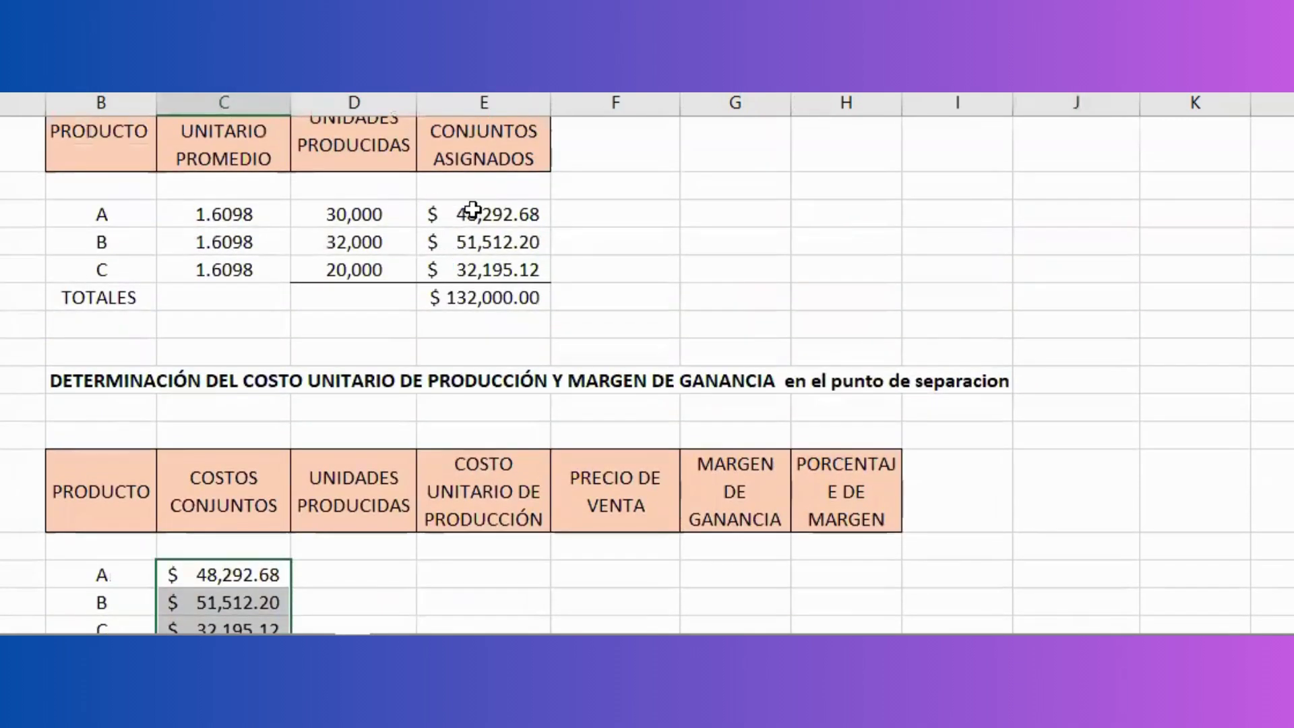
scroll(452, 302, down, 1)
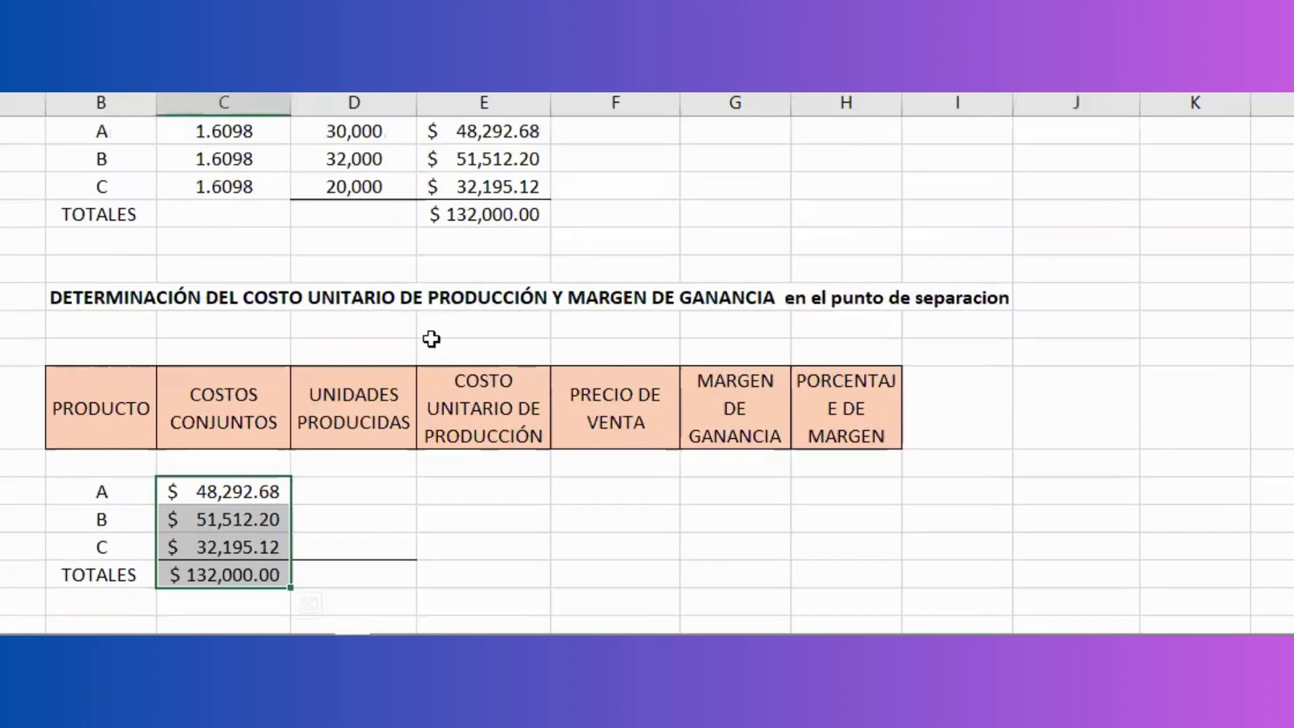
click(382, 491)
drag(382, 492, 378, 575)
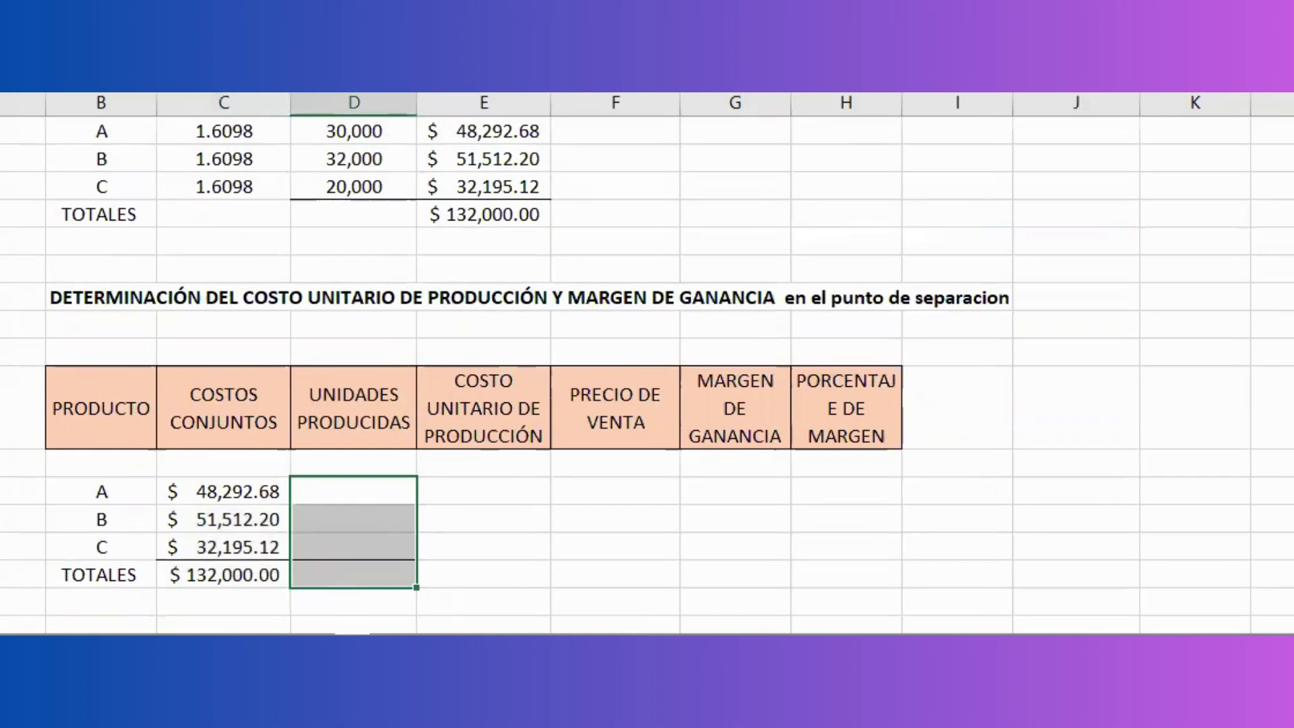
text(30,000 32,000 20,000 82,000)
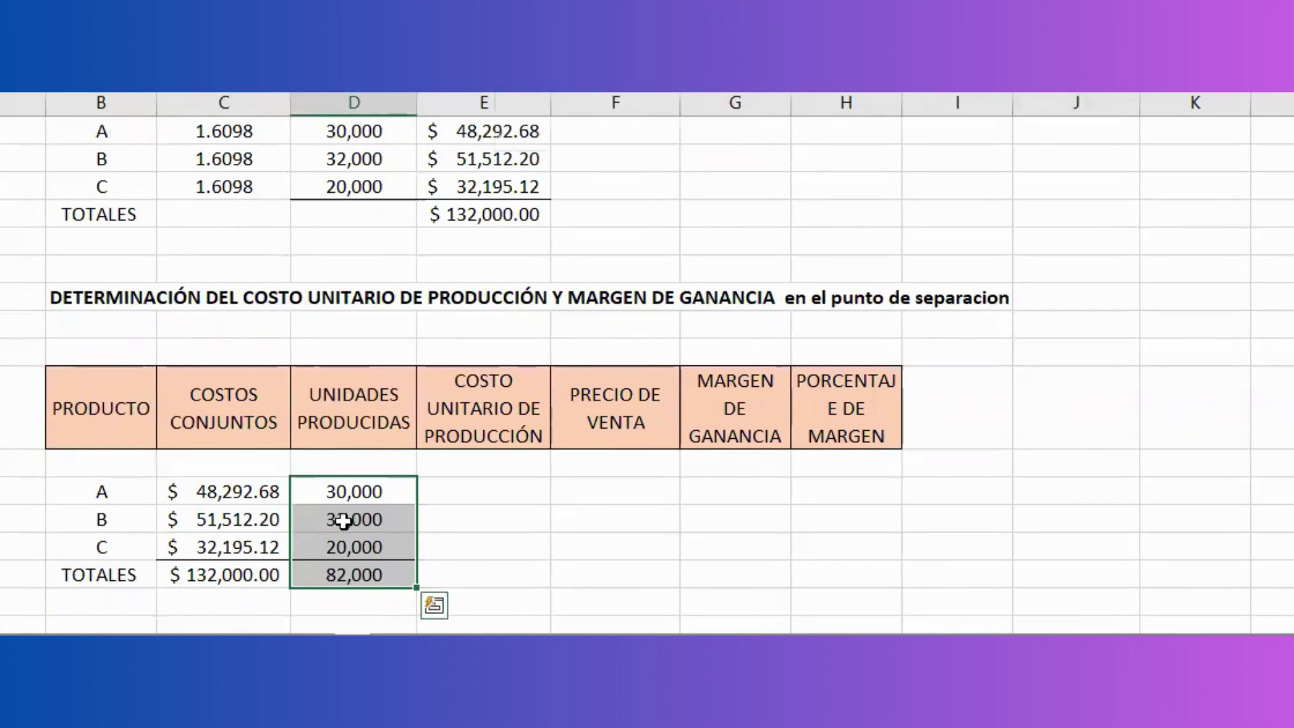
Fill in a unit production cost of 1.6098 for each of products A, B and C in the split-off point table
click(439, 482)
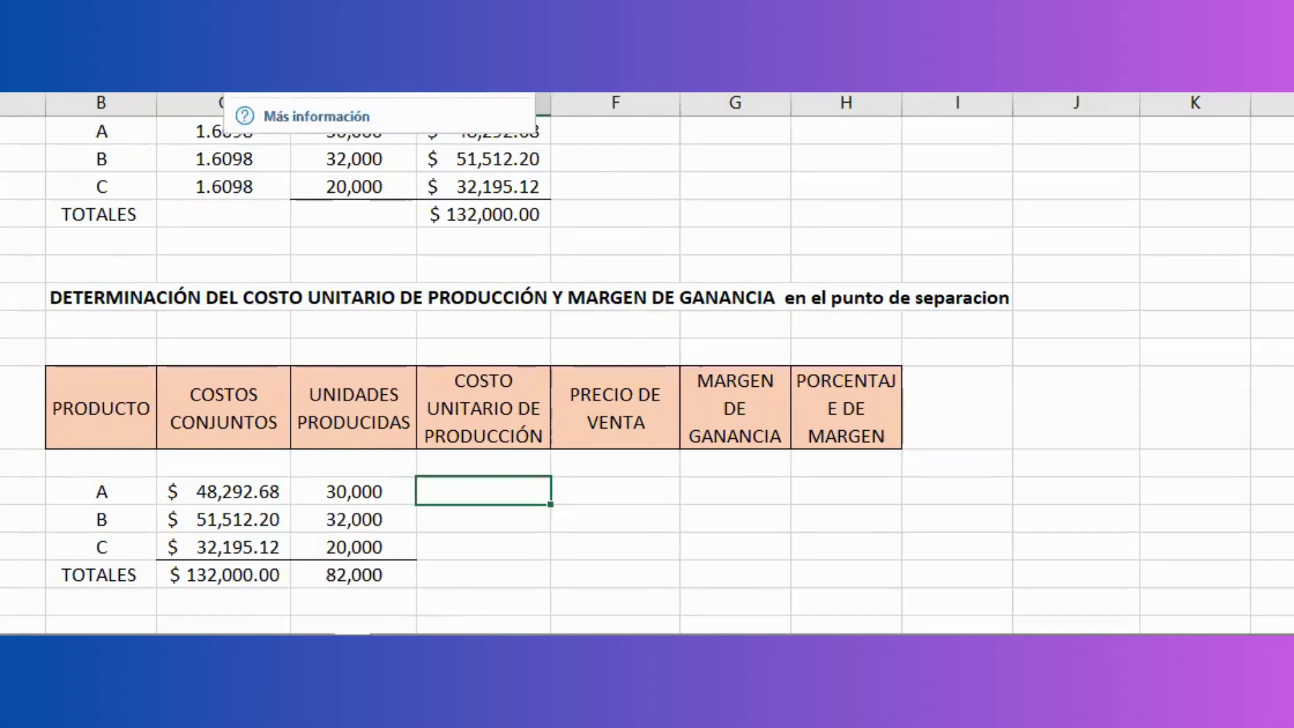
text(1.6098)
key(Return)
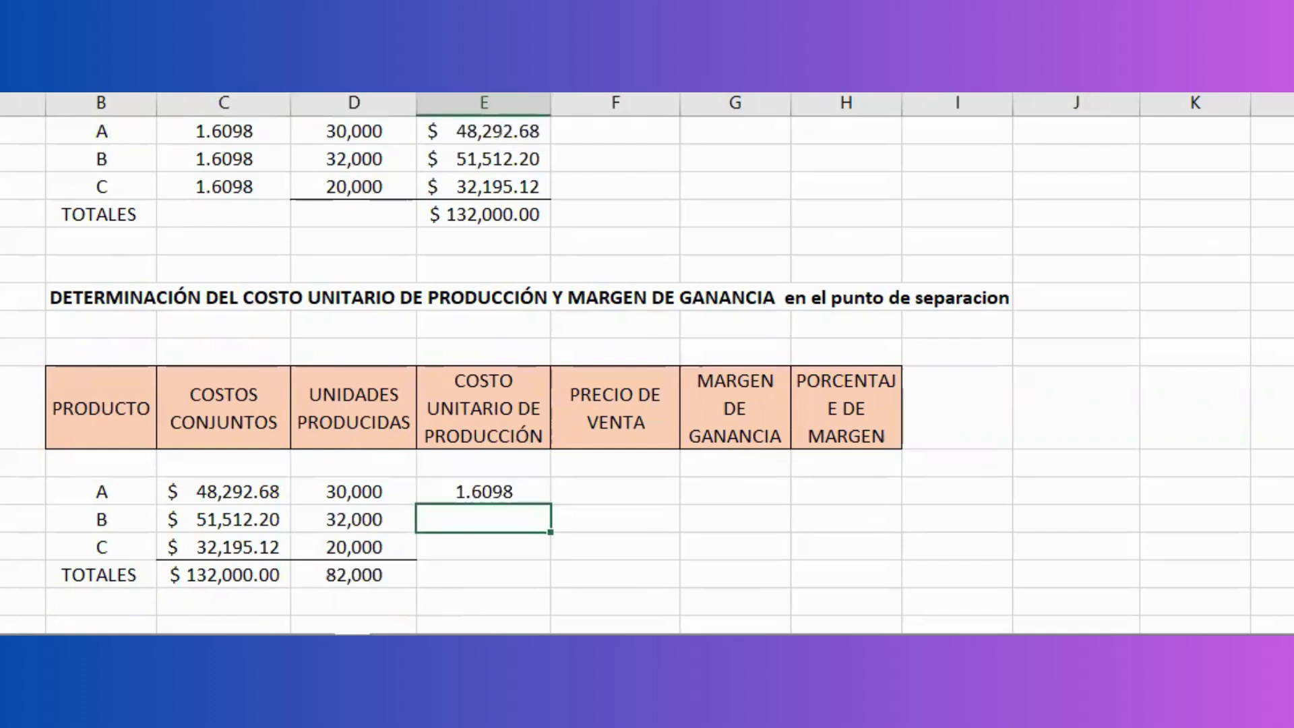
text(1.6098)
key(Return)
text(1.6098)
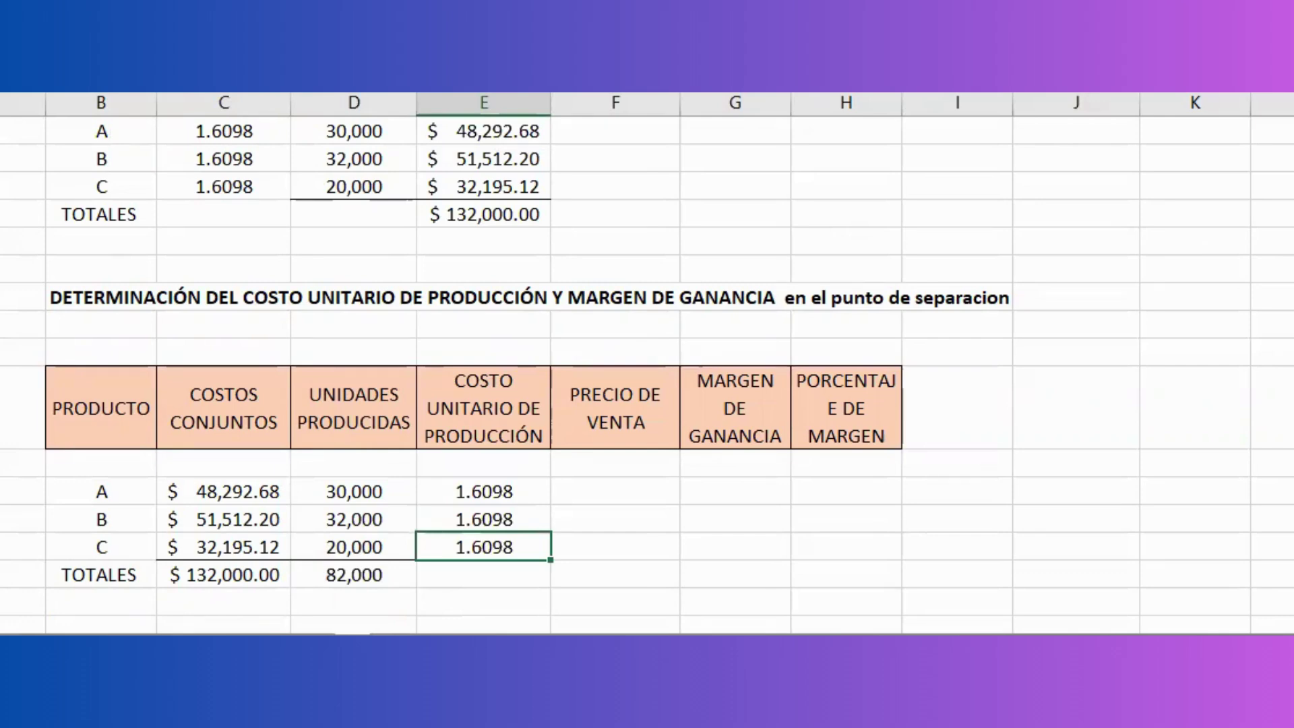
Enter selling prices of $2.00, $2.50 and $3.50 for products A, B and C in the split-off point table
key(Right)
key(Up)
key(Up)
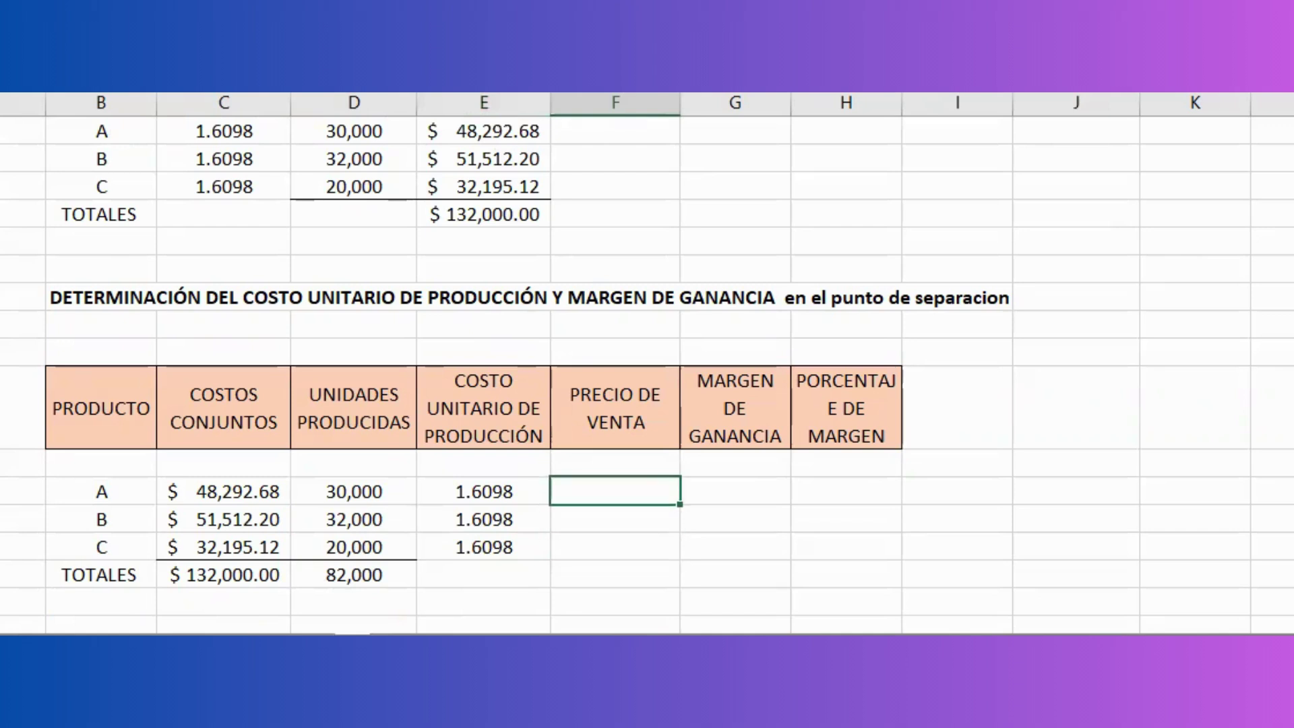
text(2)
key(Return)
click(615, 547)
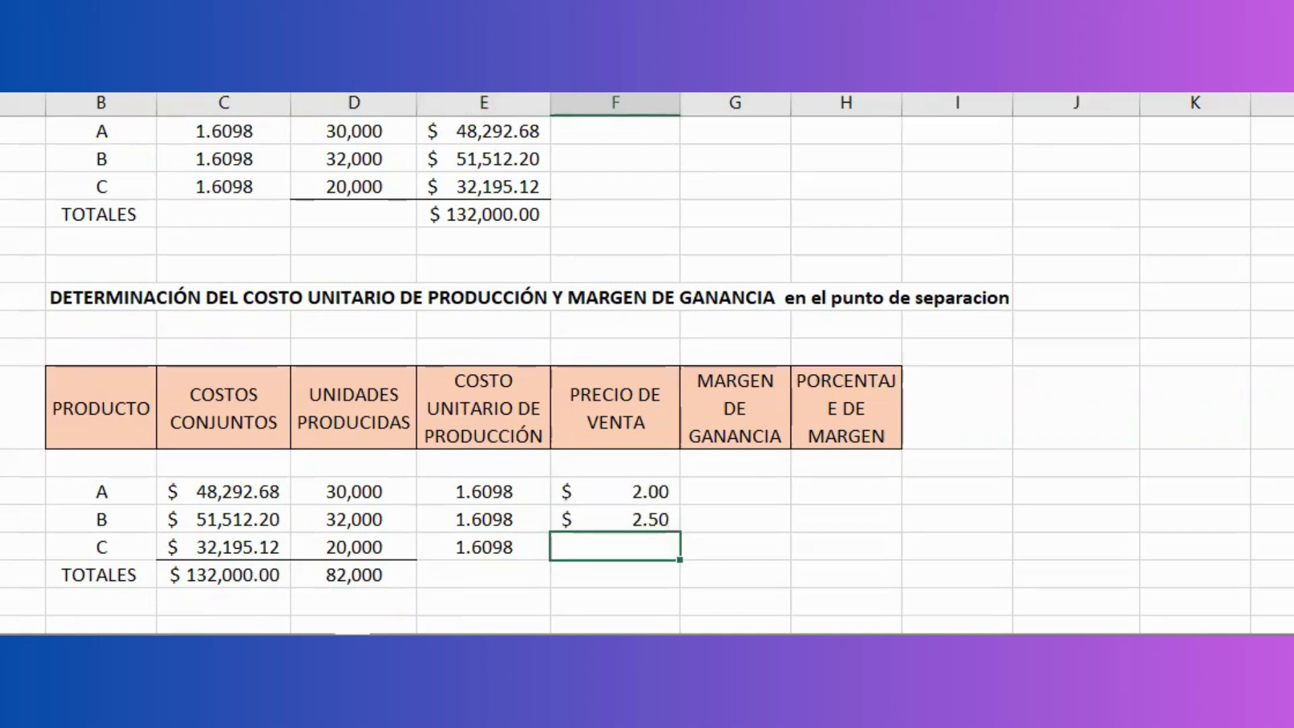
text(3.5)
key(Return)
Calculate the profit margin of products A, B and C at the split-off point as selling price minus unit production cost
key(Right)
key(Up)
key(Up)
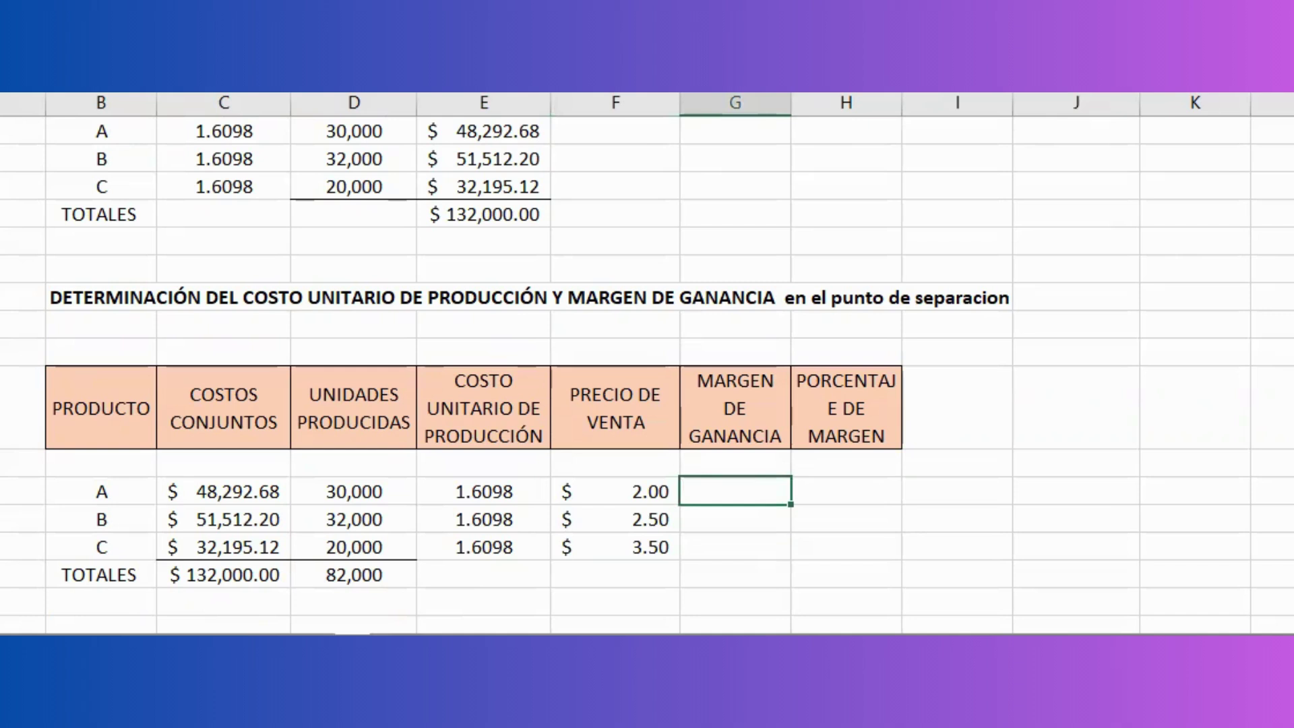
key(F4)
key(Down)
key(F4)
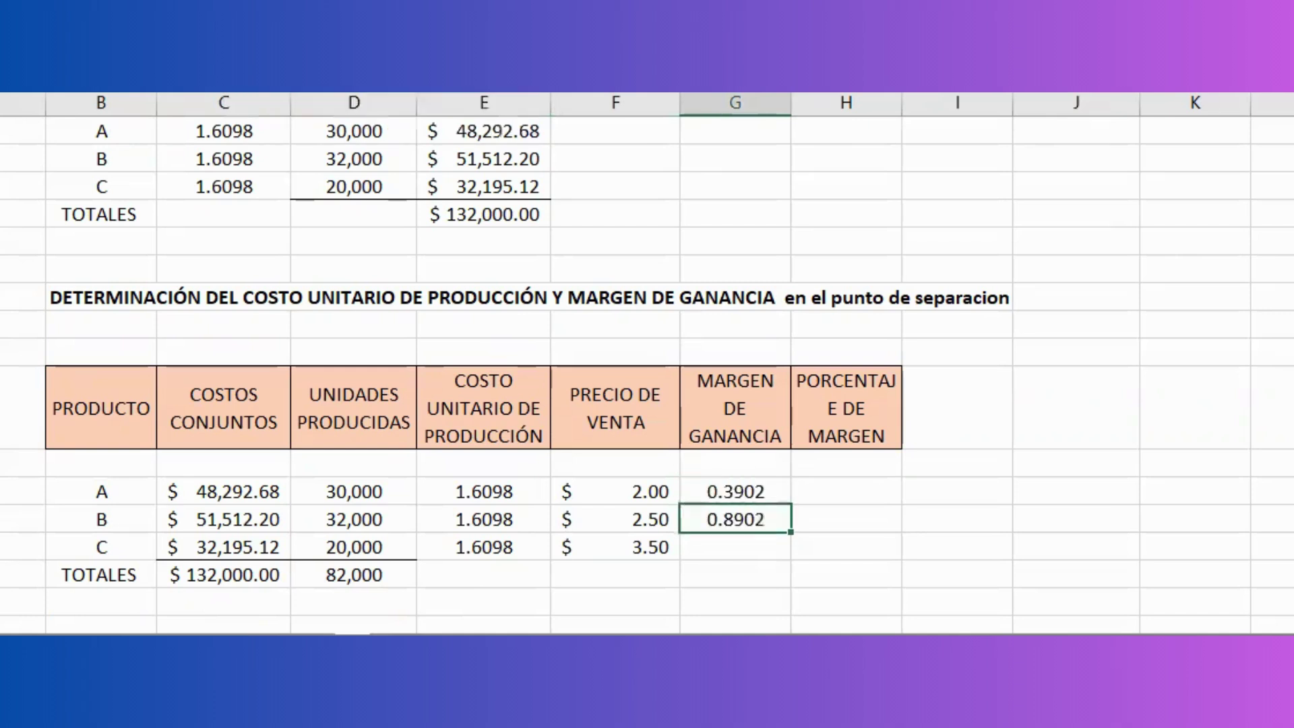
key(Down)
key(ctrl+d)
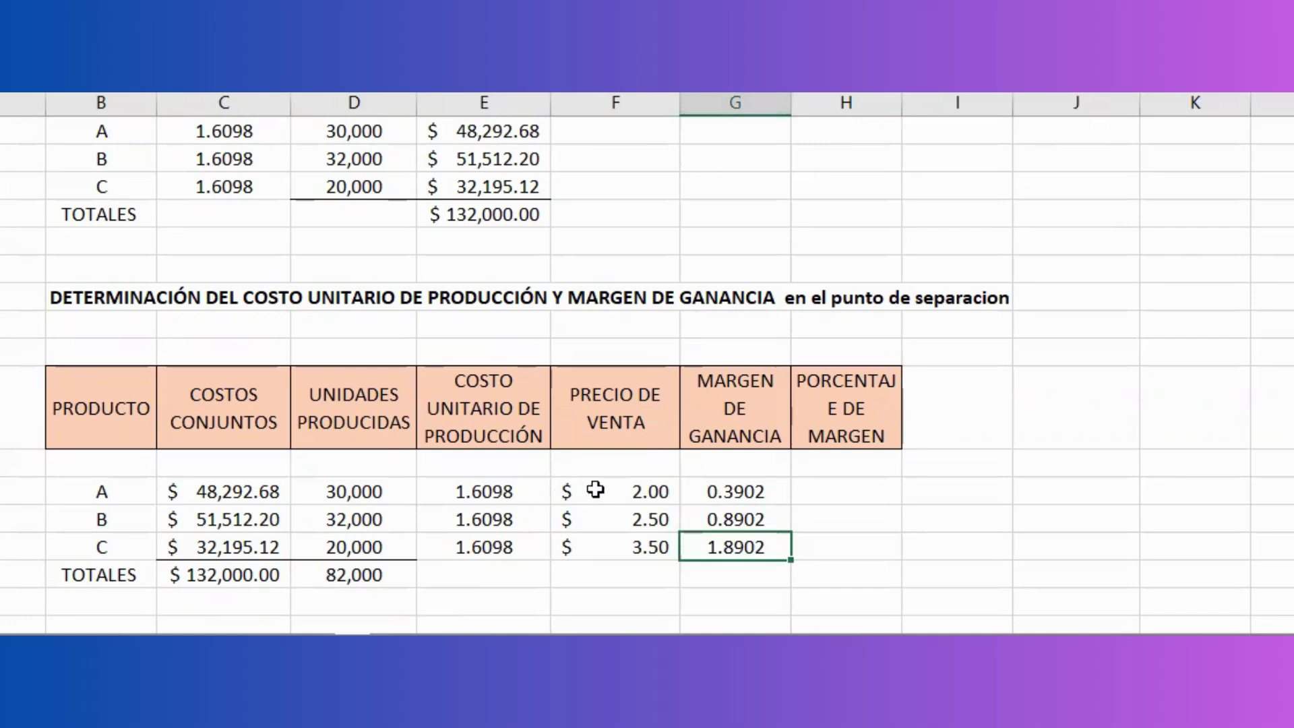
Calculate the margin percentage of products A, B and C by dividing each profit margin by its unit production cost
click(822, 482)
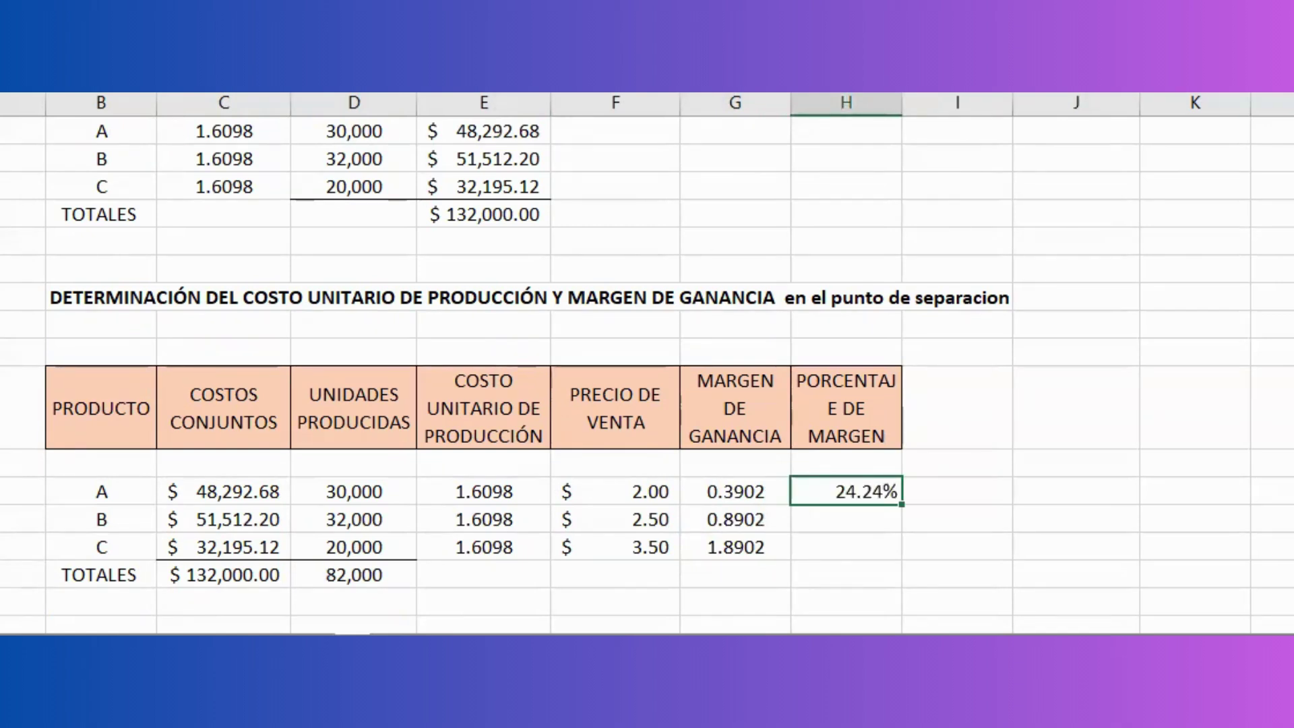
key(Return)
key(Down)
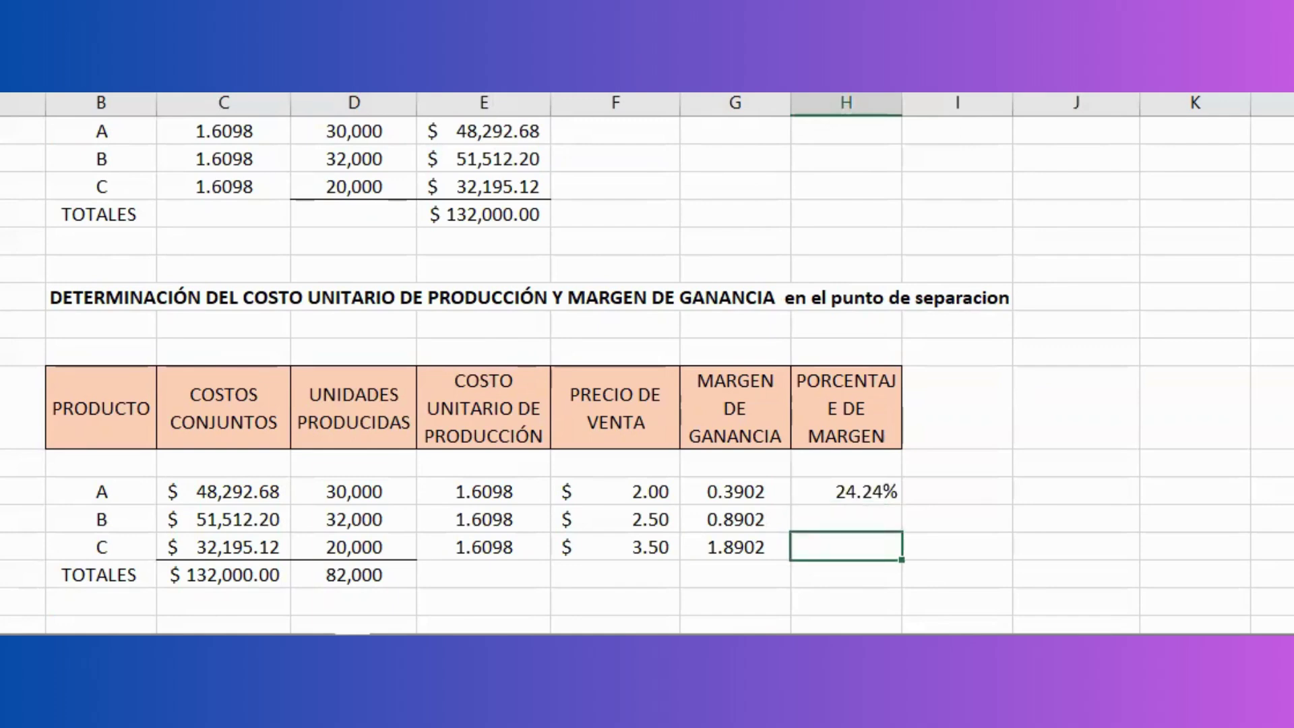
key(Up)
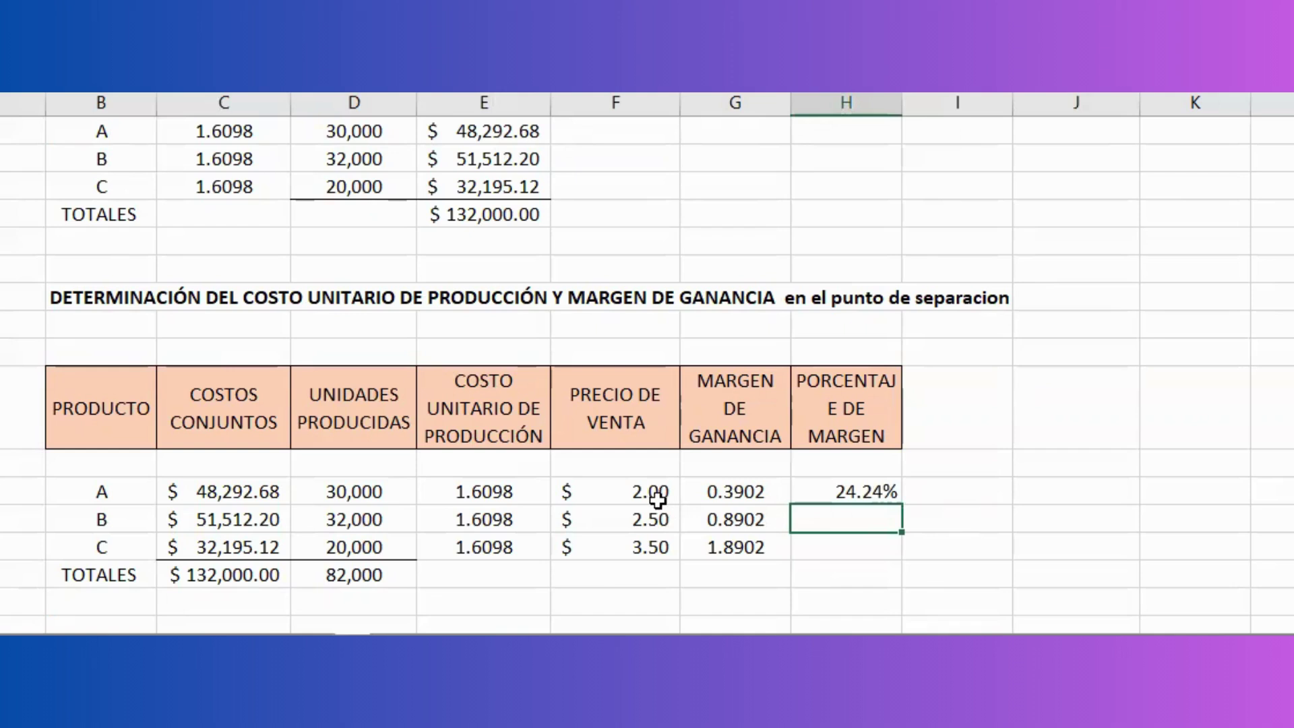
key(ctrl+d)
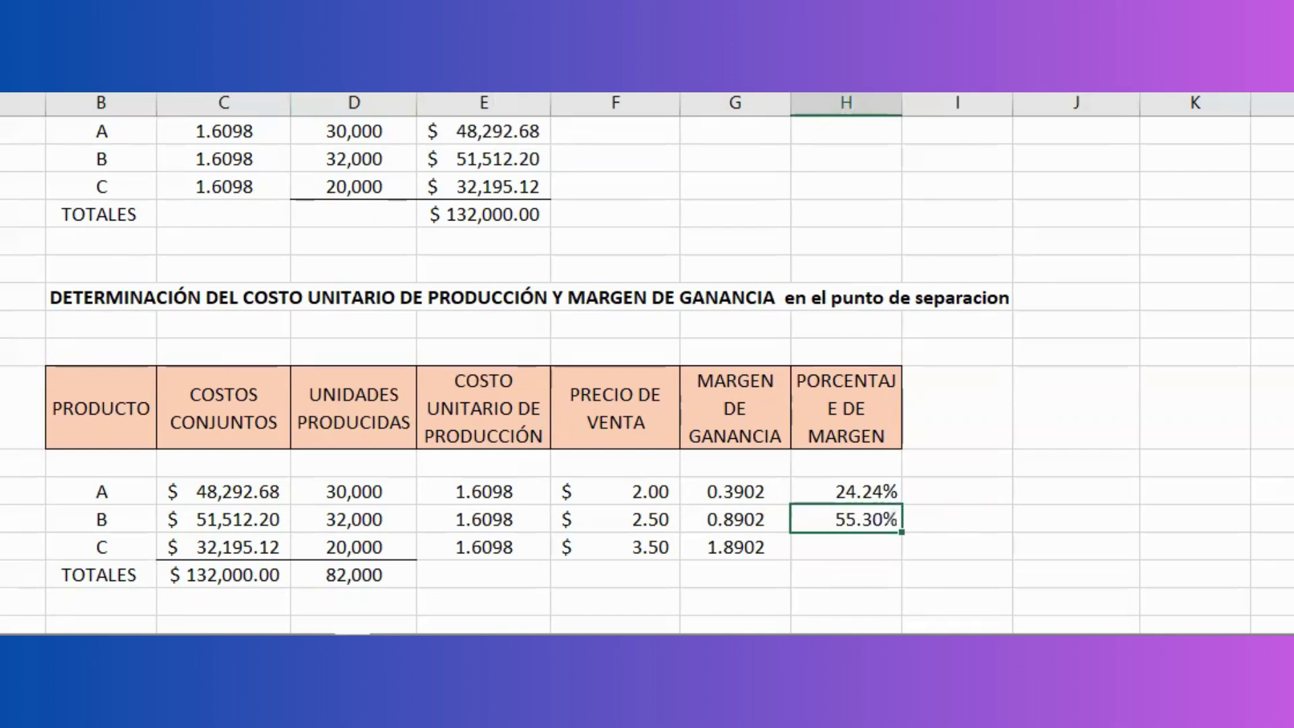
key(Down)
key(Down)
key(Up)
key(ctrl+d)
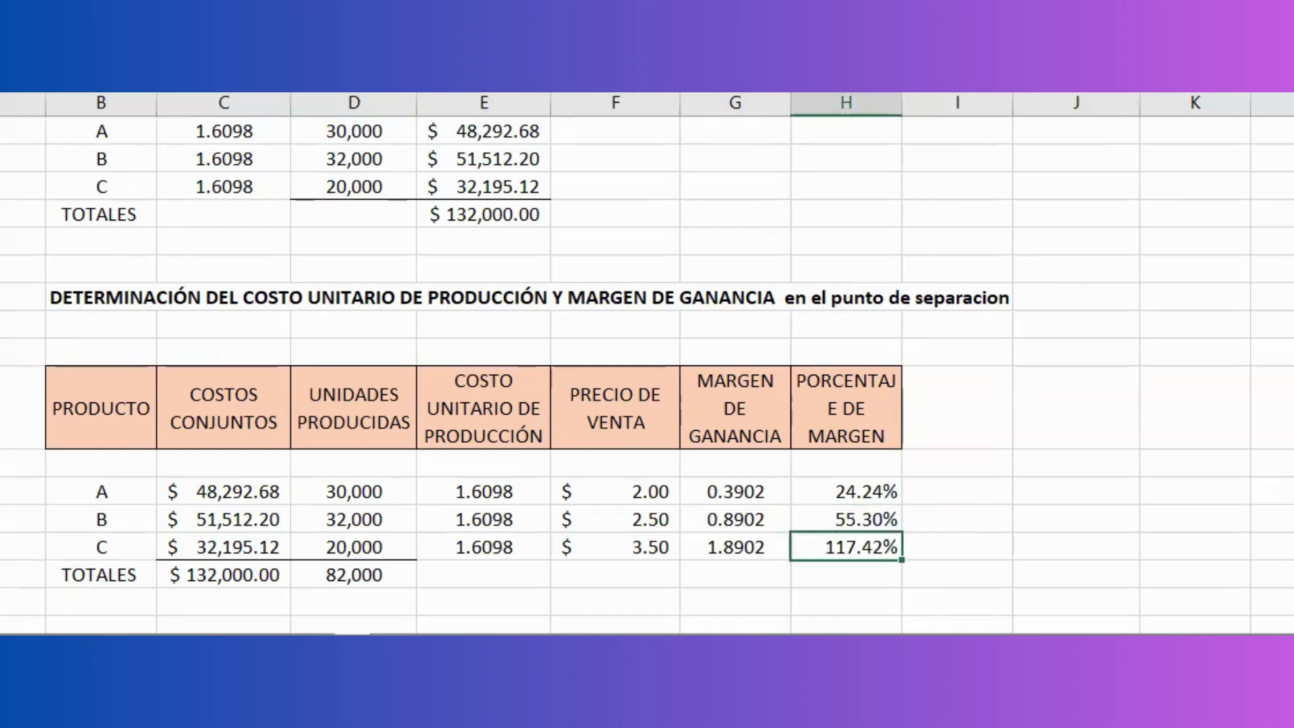
List products A, B and C in the unit cost and profit margin table that includes additional process costs
scroll(350, 192, down, 2)
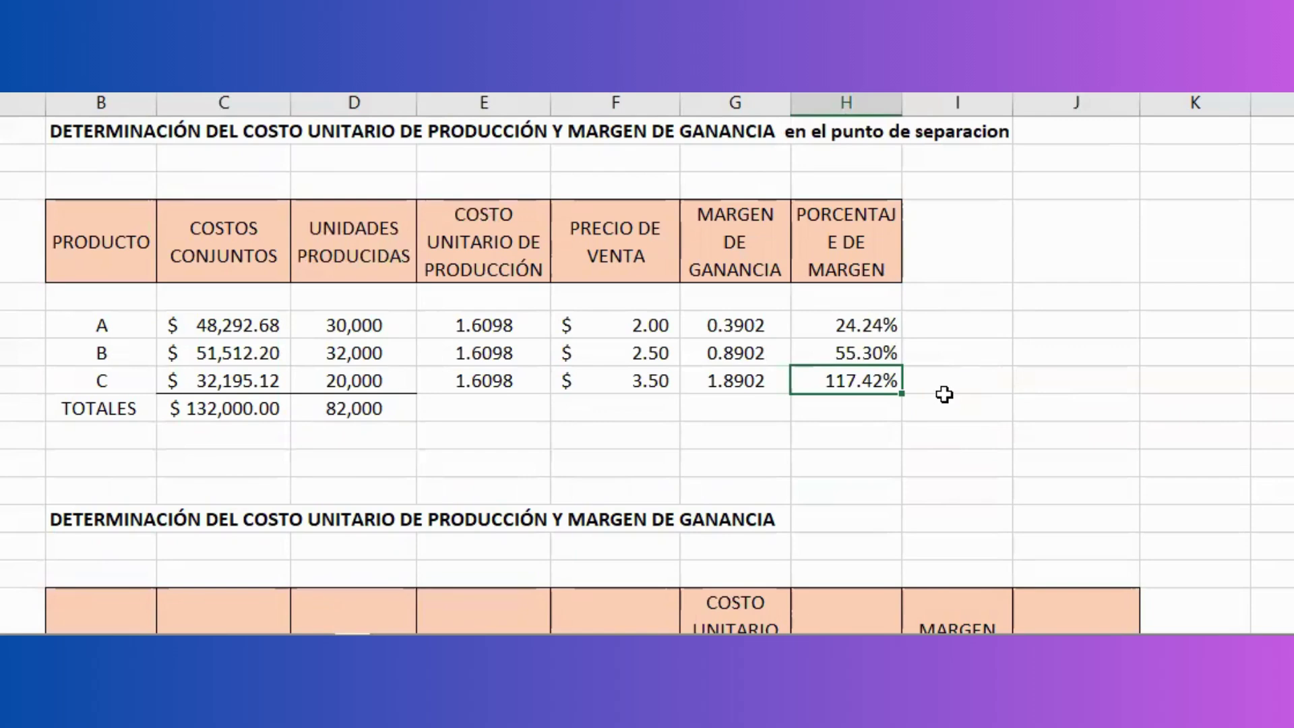
scroll(946, 380, down, 2)
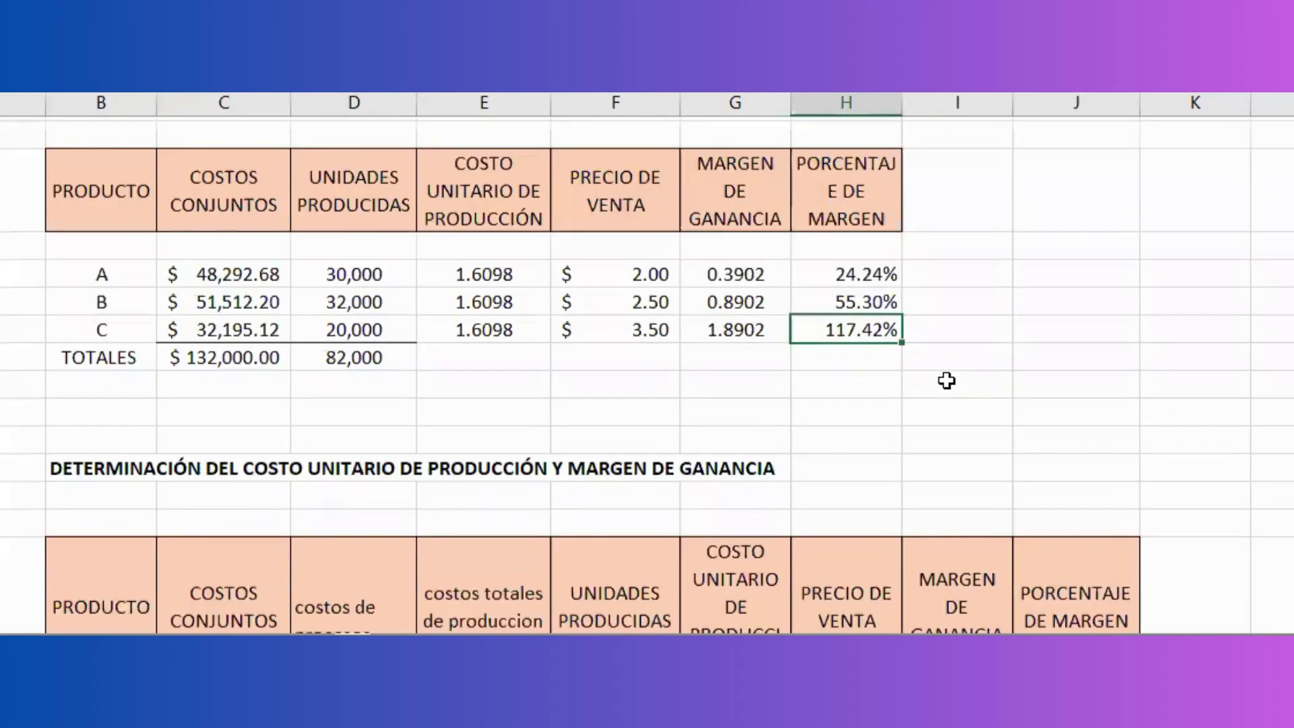
scroll(946, 380, down, 1)
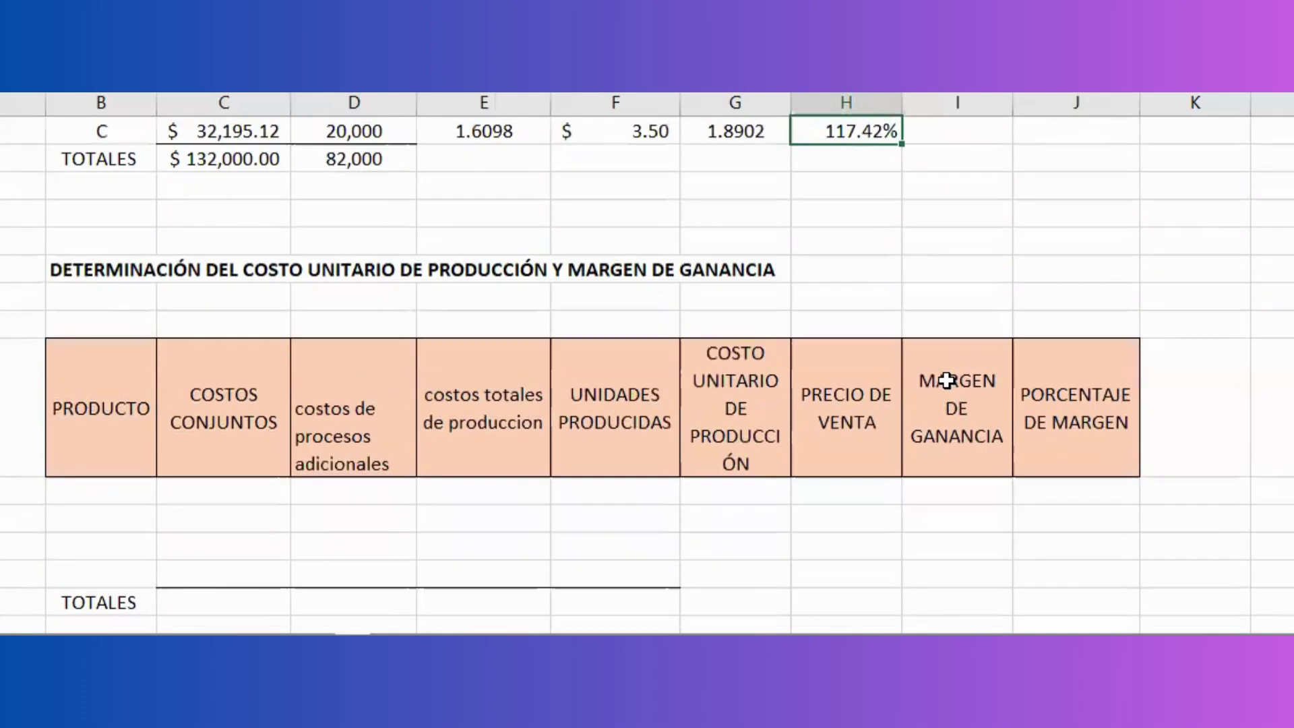
click(87, 304)
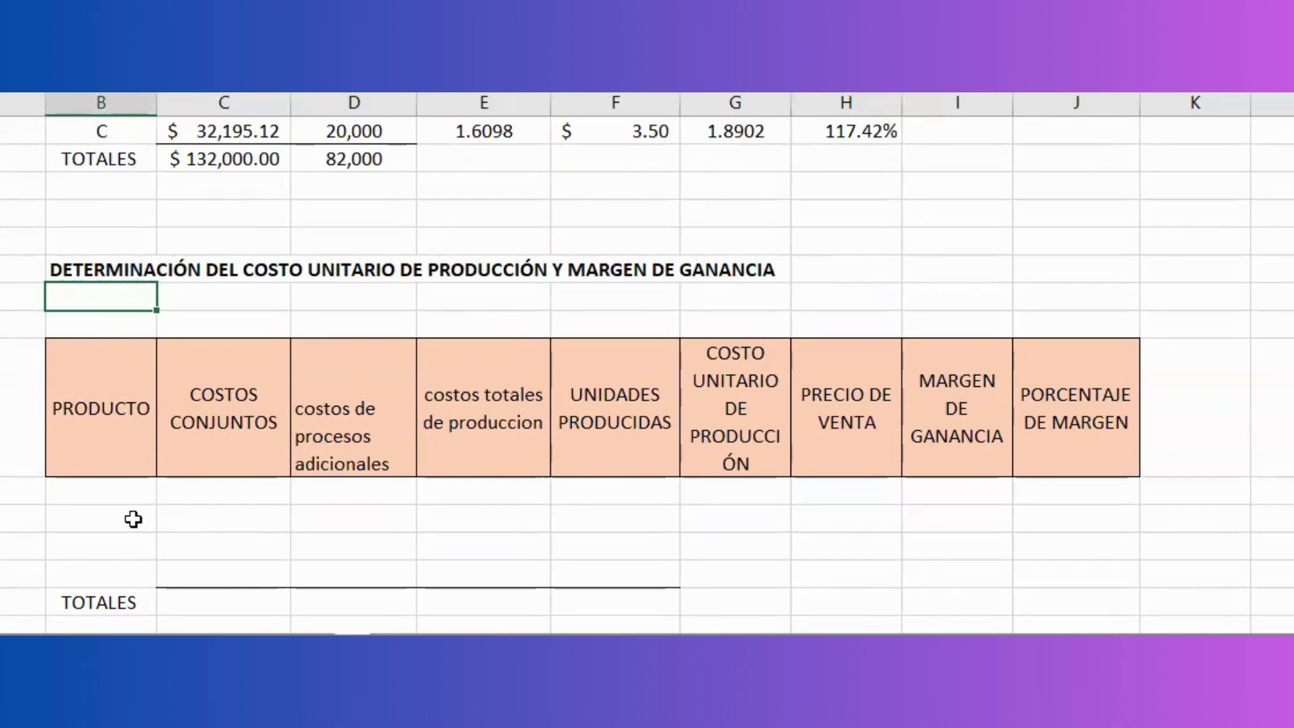
drag(133, 518, 131, 570)
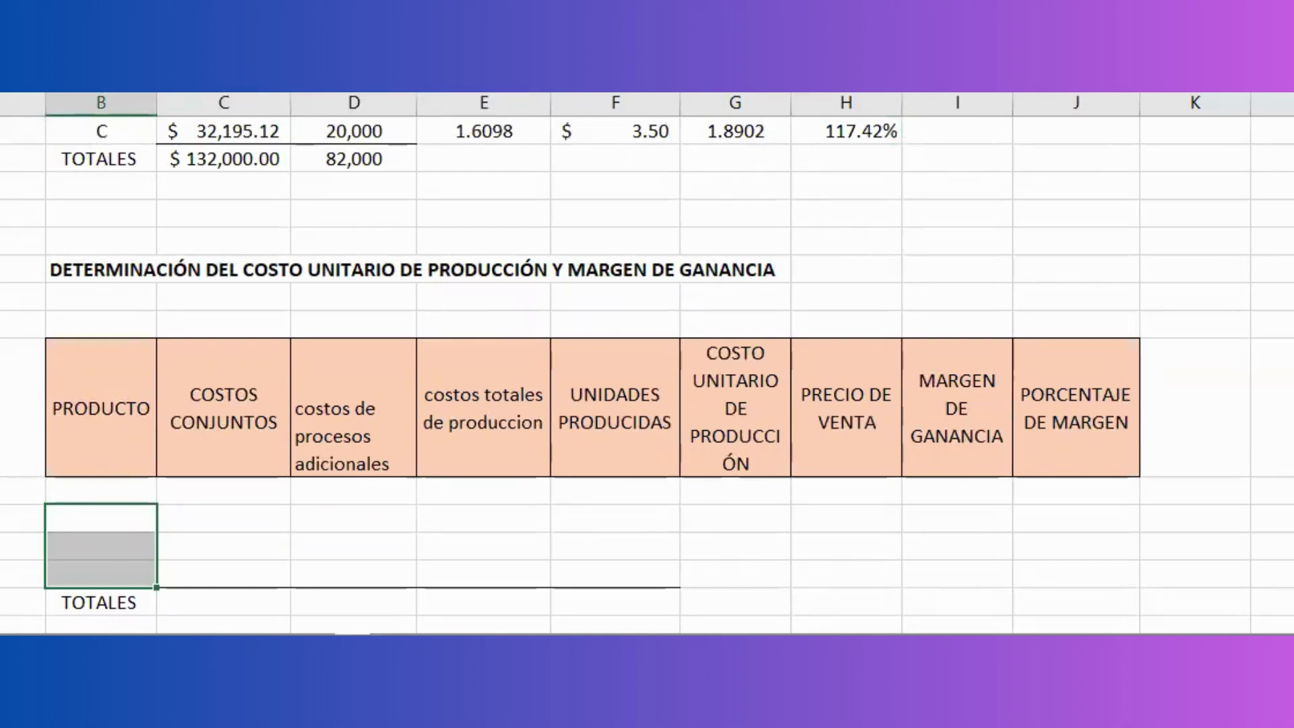
text(A B C)
Fill in joint costs of $48,292.68, $51,512.20 and $32,195.12 for A, B and C, plus the $132,000.00 total, in the additional-process table
click(230, 520)
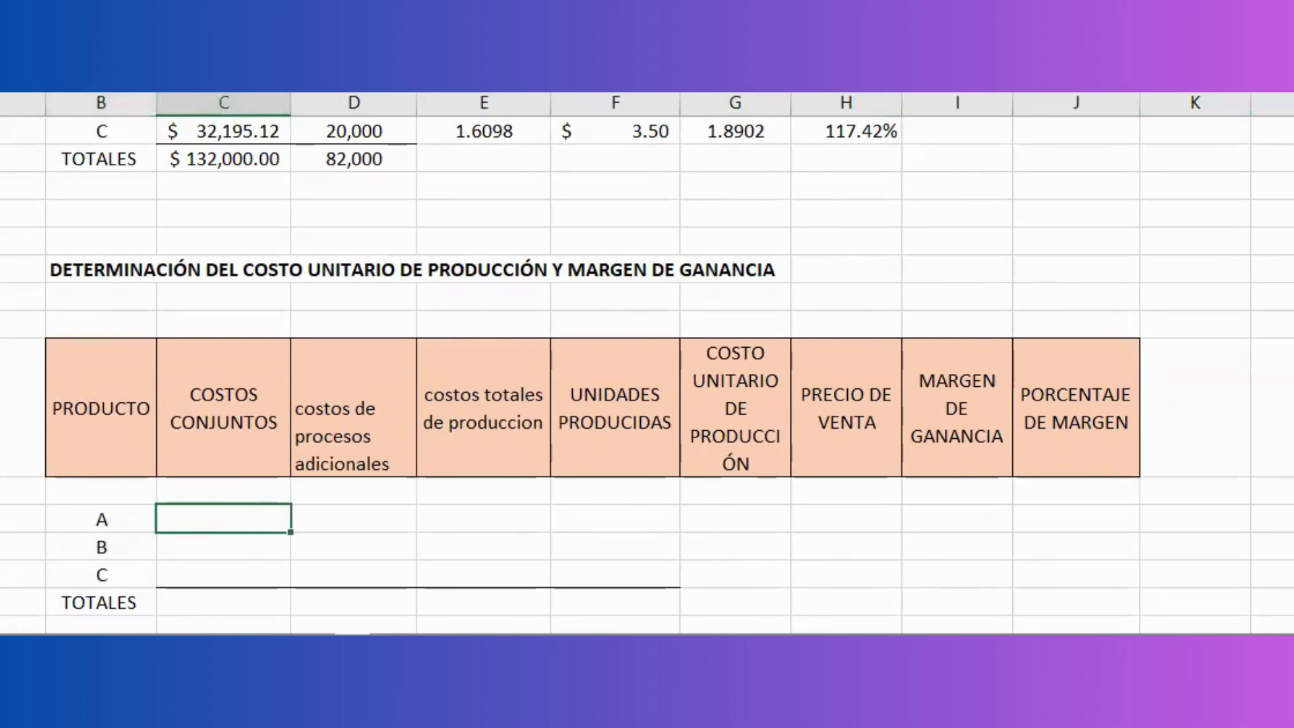
key(Return)
key(Return)
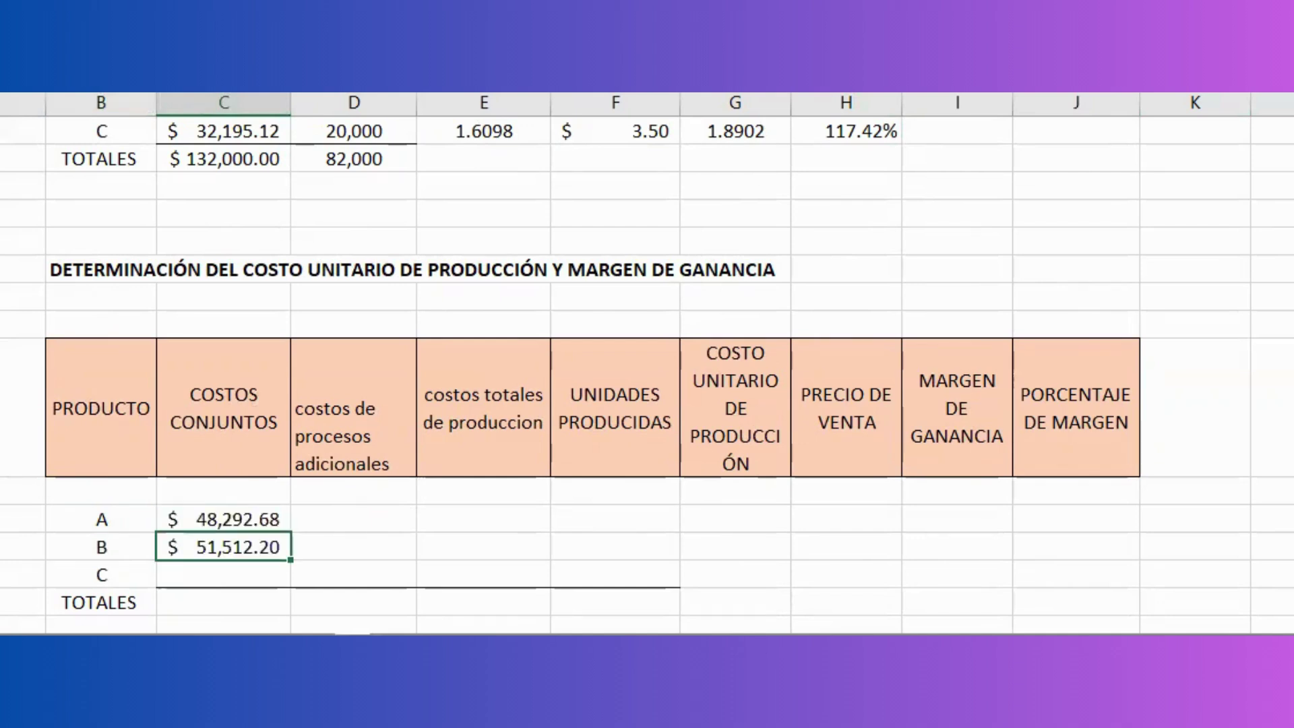
key(Return)
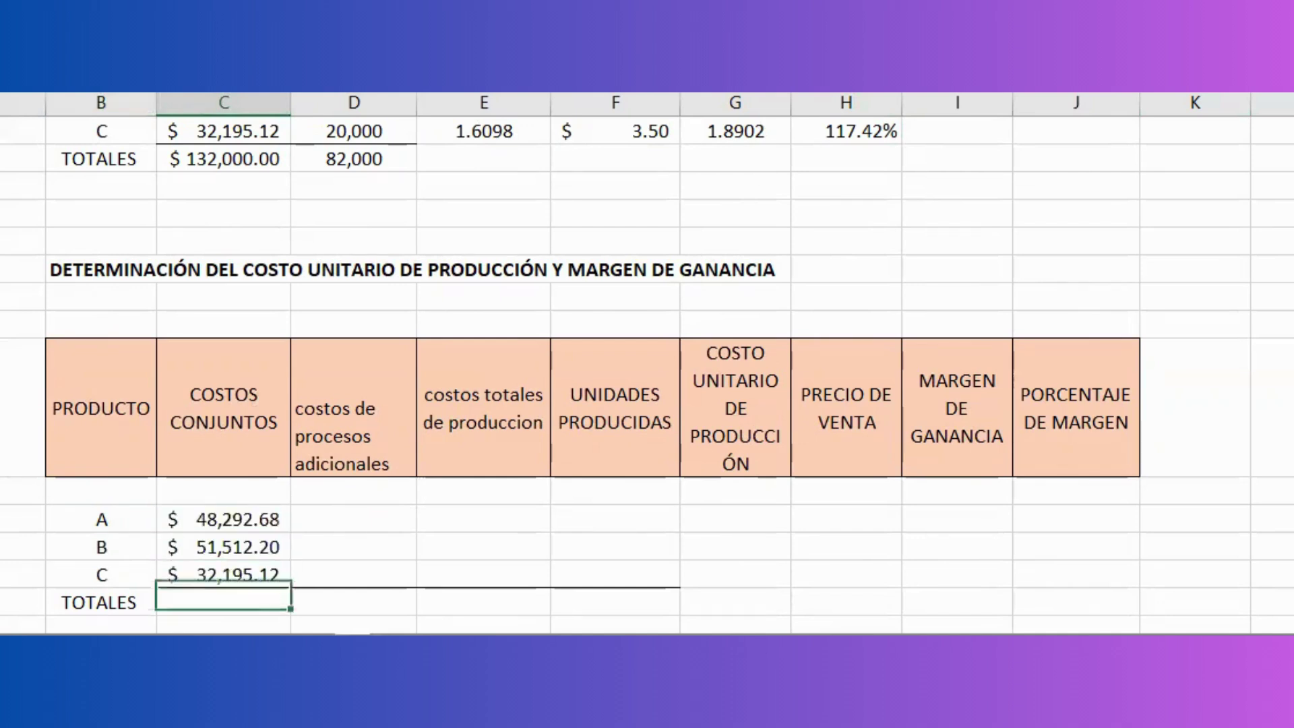
text($ 132,000.00)
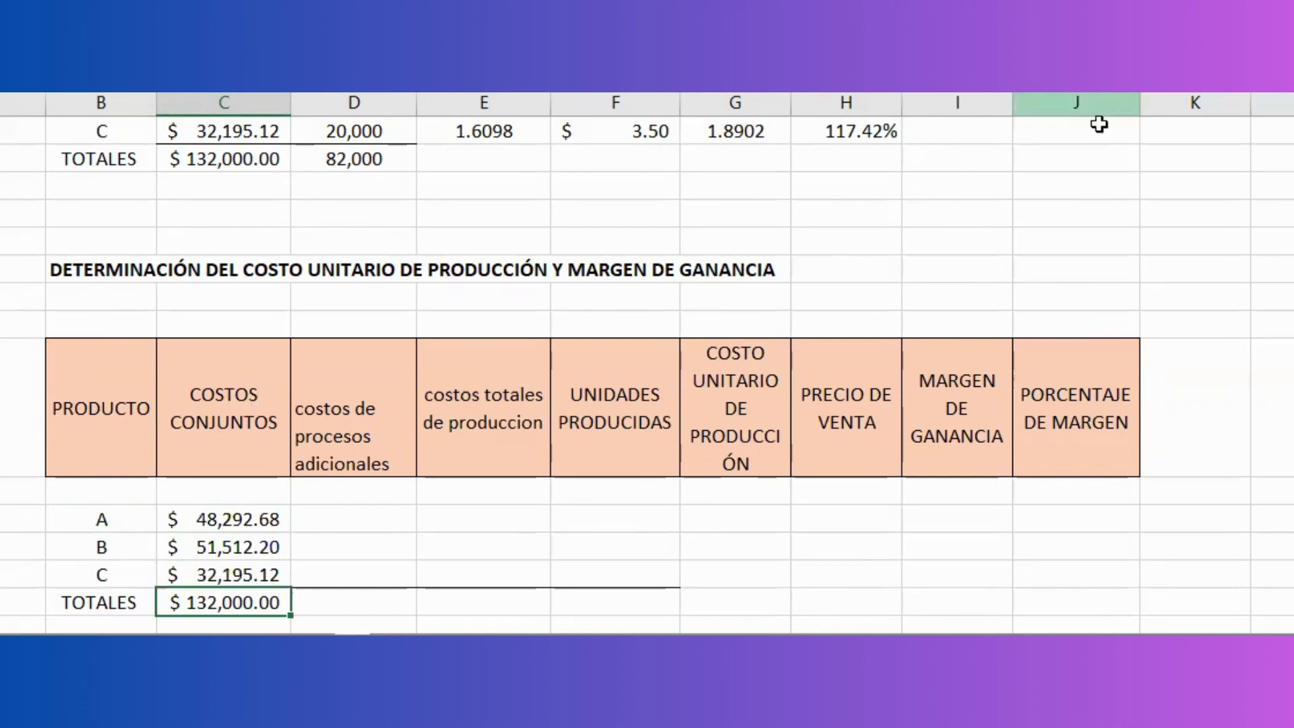
Enter additional process costs of $5,000.00, $10,000.00 and $2,500.00 for products A, B and C, and total them as $17,500.00
click(327, 519)
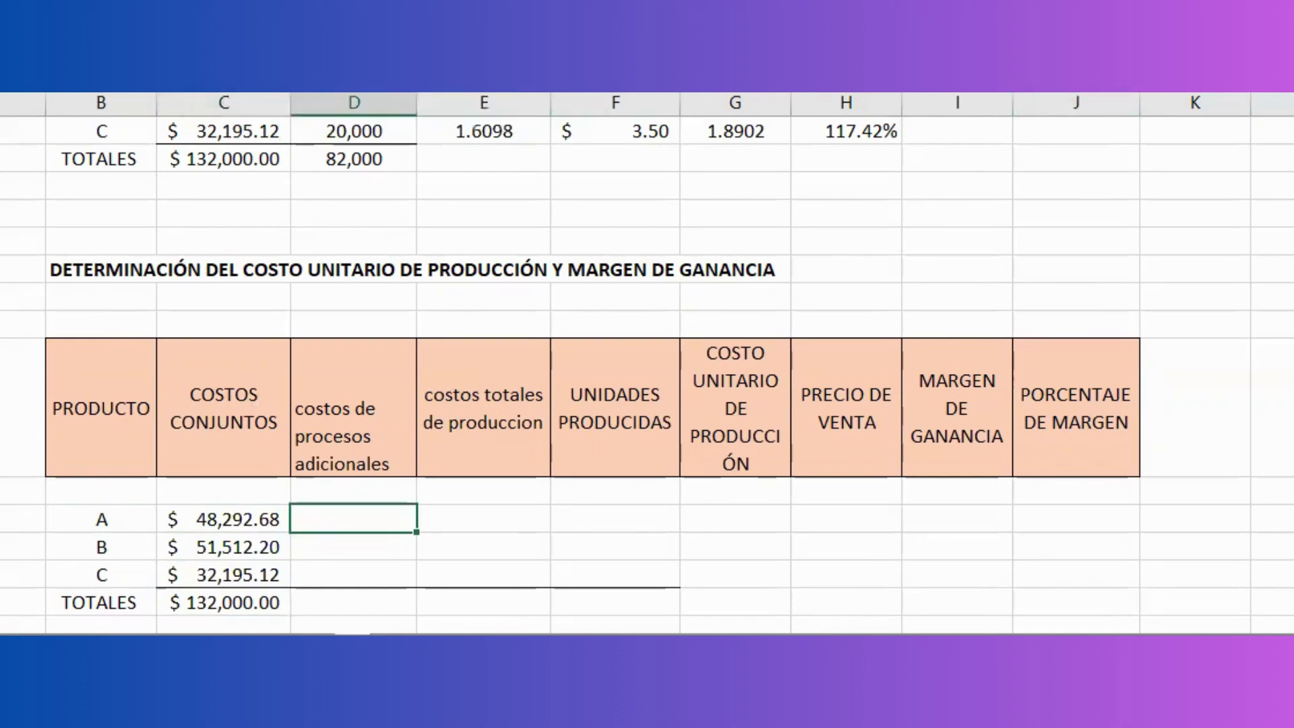
text($ 5,000.00)
key(Return)
text($ 10,000.00)
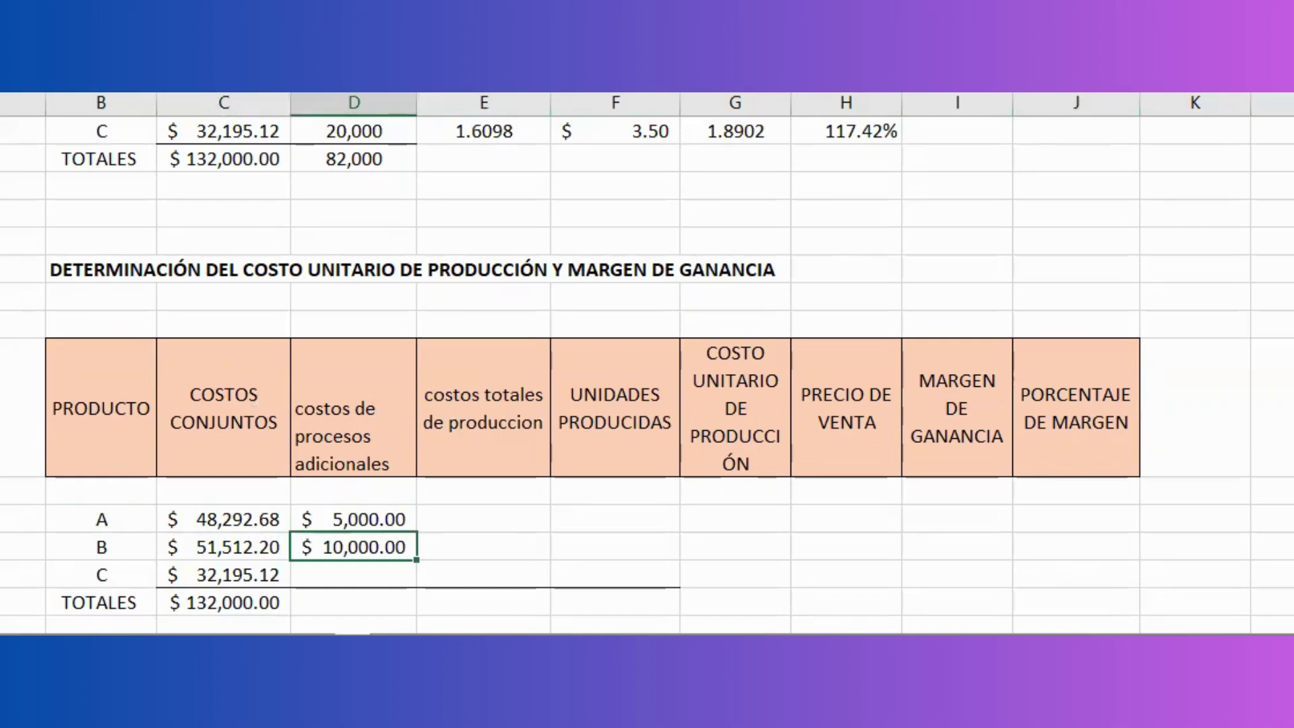
key(Return)
text($ 2,500.00)
key(Return)
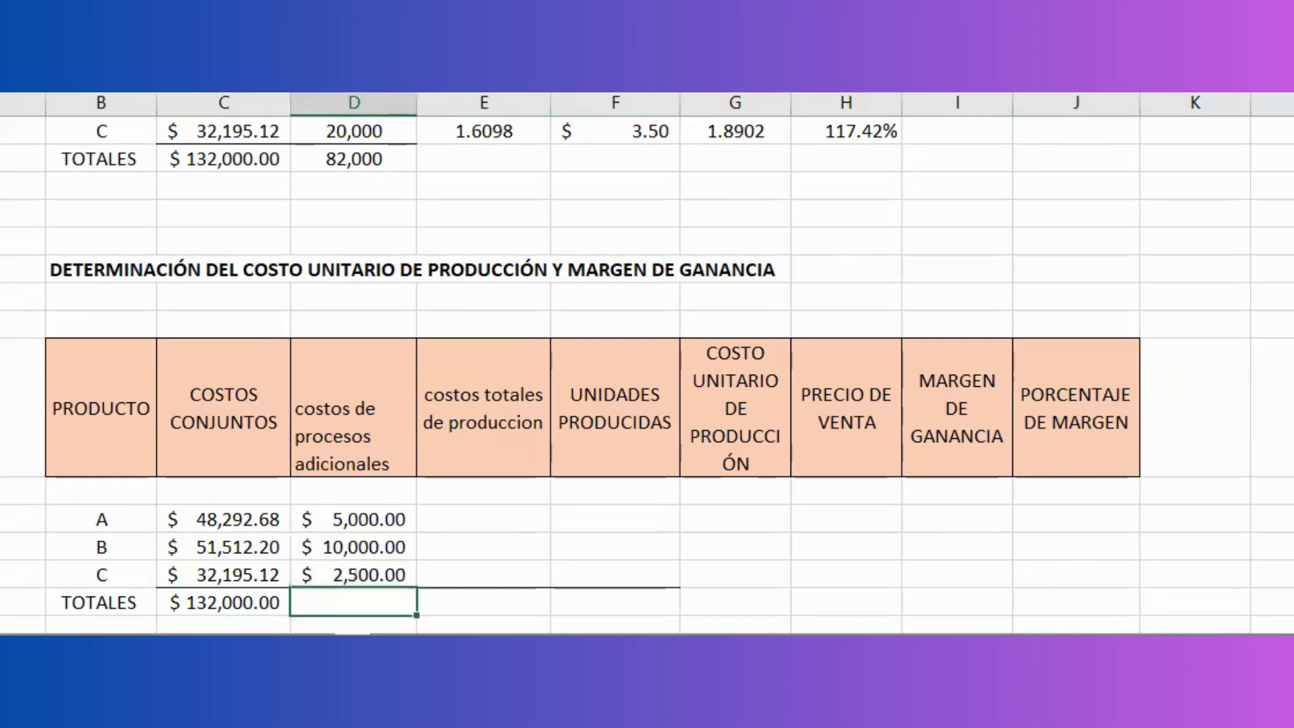
text($ 17,500.00)
Calculate total production costs for A, B, C and the TOTALES row by adding joint costs and additional process costs
key(Up)
key(Up)
key(Up)
key(Up)
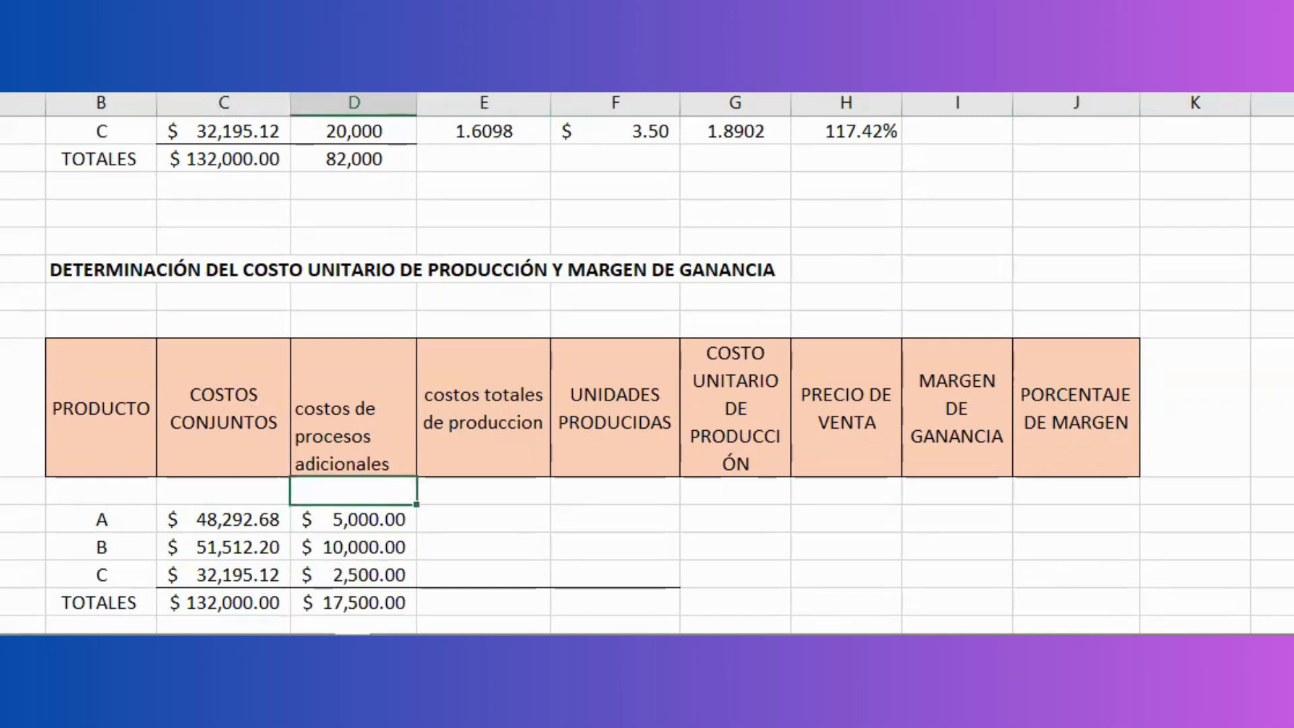
key(Right)
key(Down)
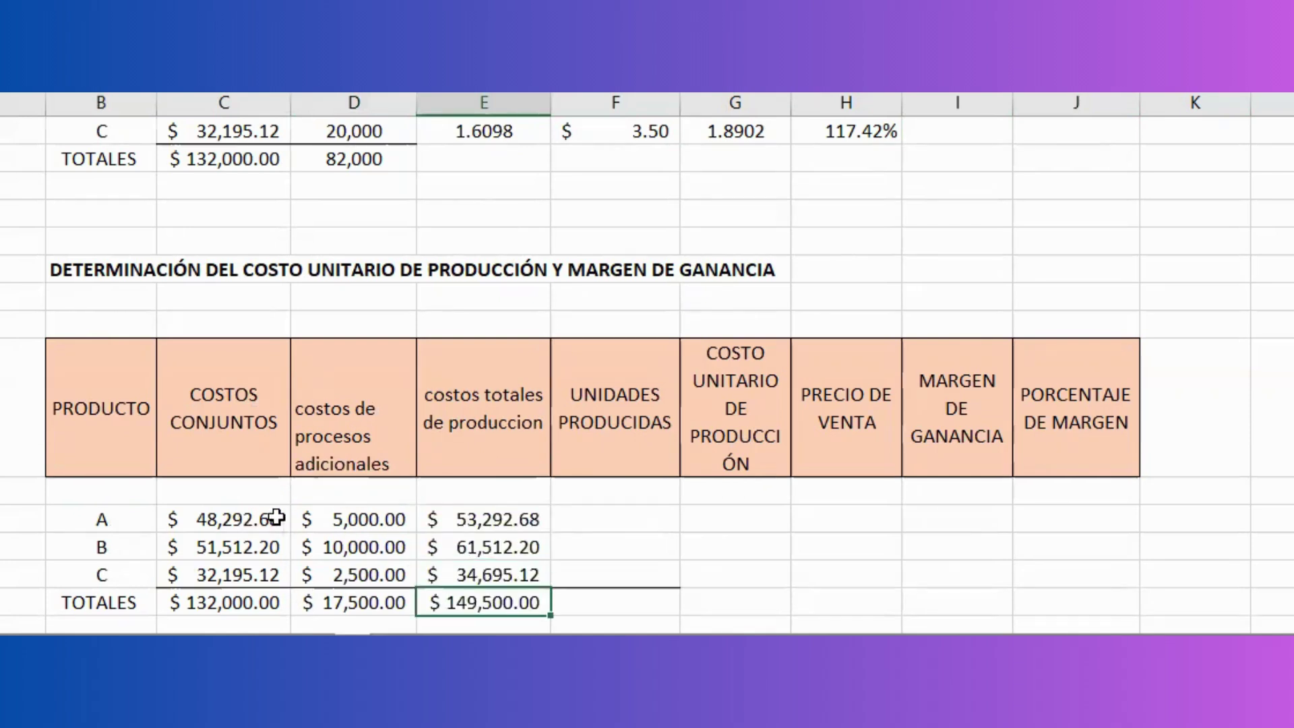
Enter produced units of 30,000, 32,000 and 20,000 for products A, B and C in the additional-process table and sum them in TOTALES
click(615, 519)
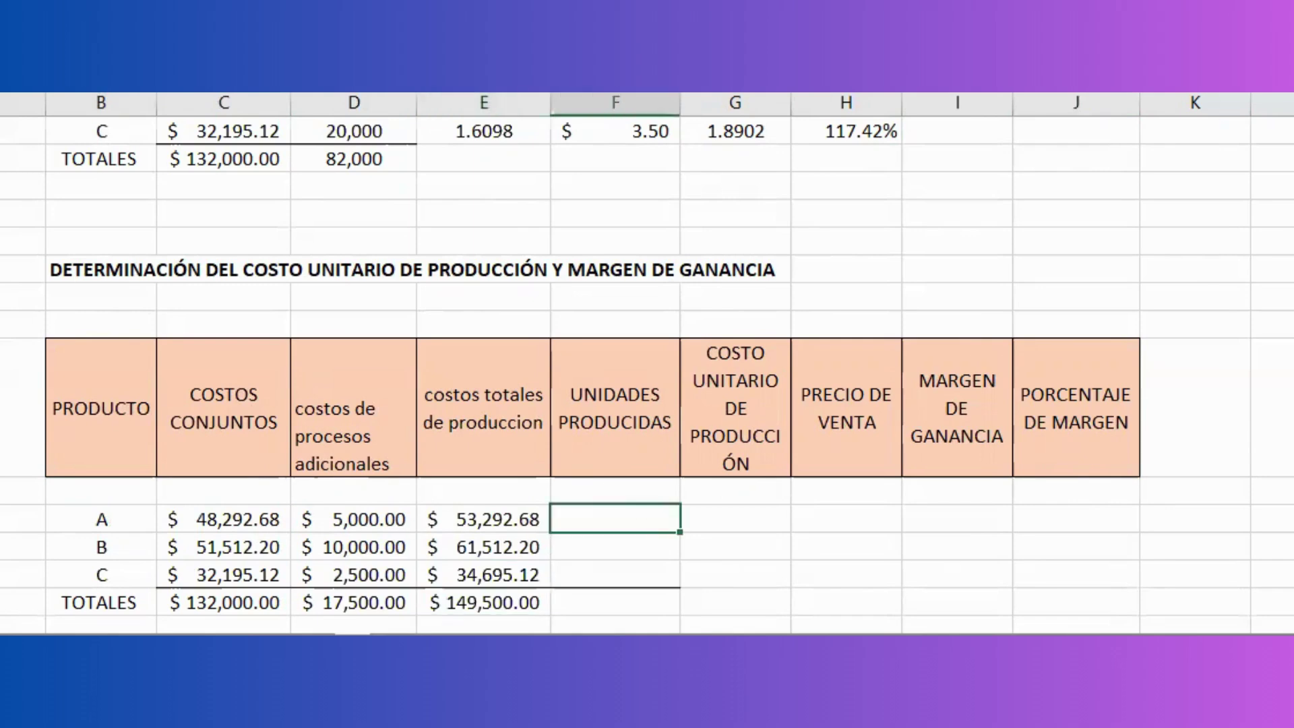
text(30,000)
key(Return)
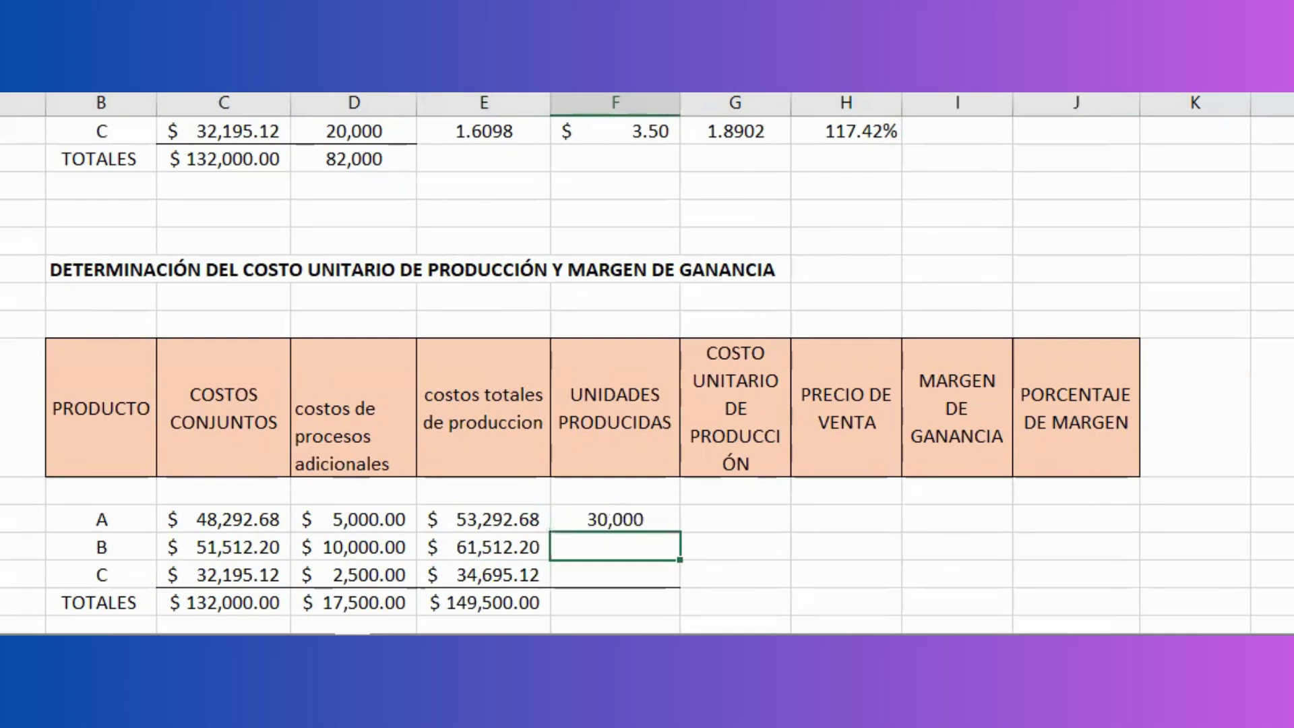
text(32,000)
key(Return)
text(20,000)
key(Return)
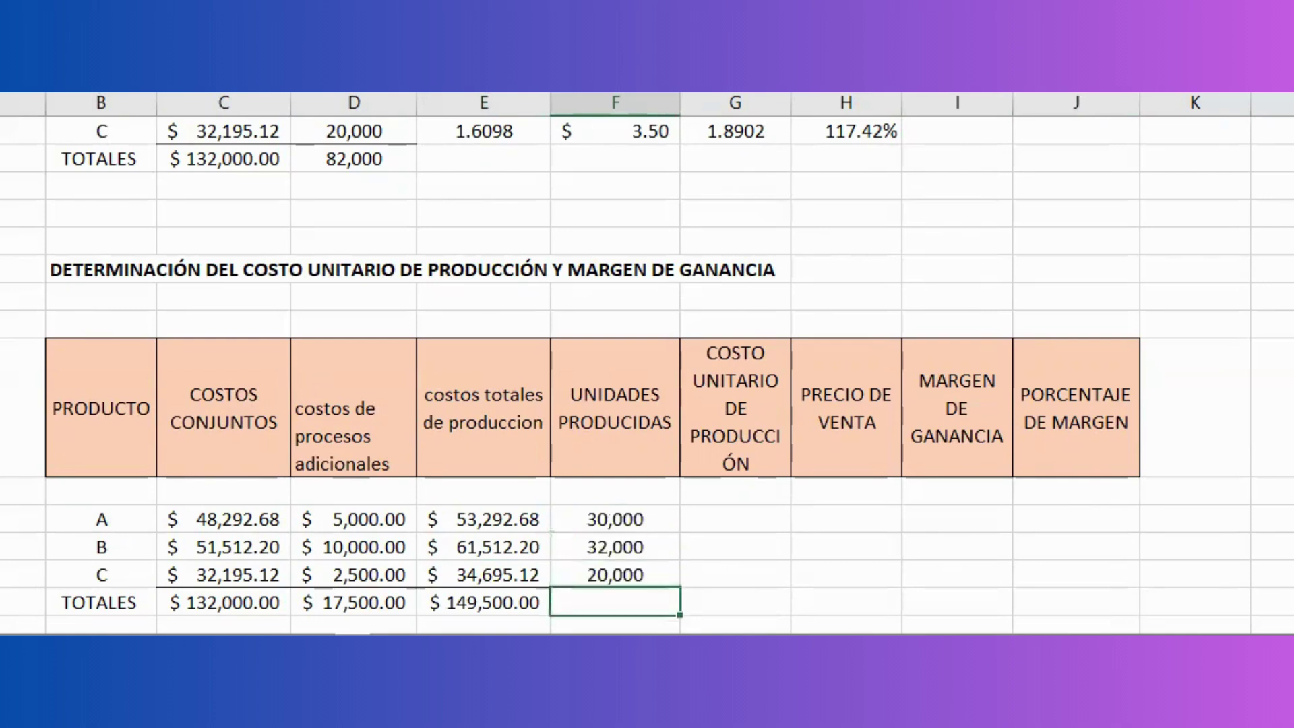
key(alt+equal)
key(ctrl+Return)
Calculate the unit production cost of A, B and C by dividing total production costs by units produced
click(744, 524)
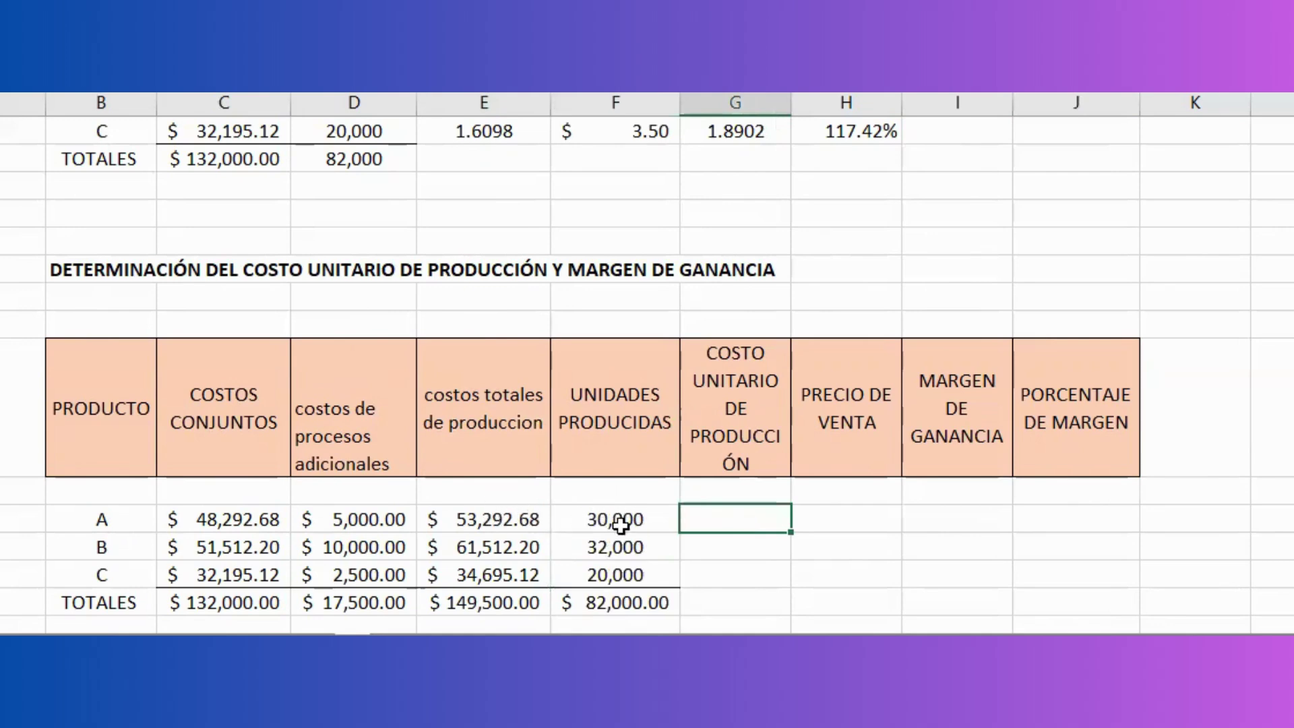
key(Return)
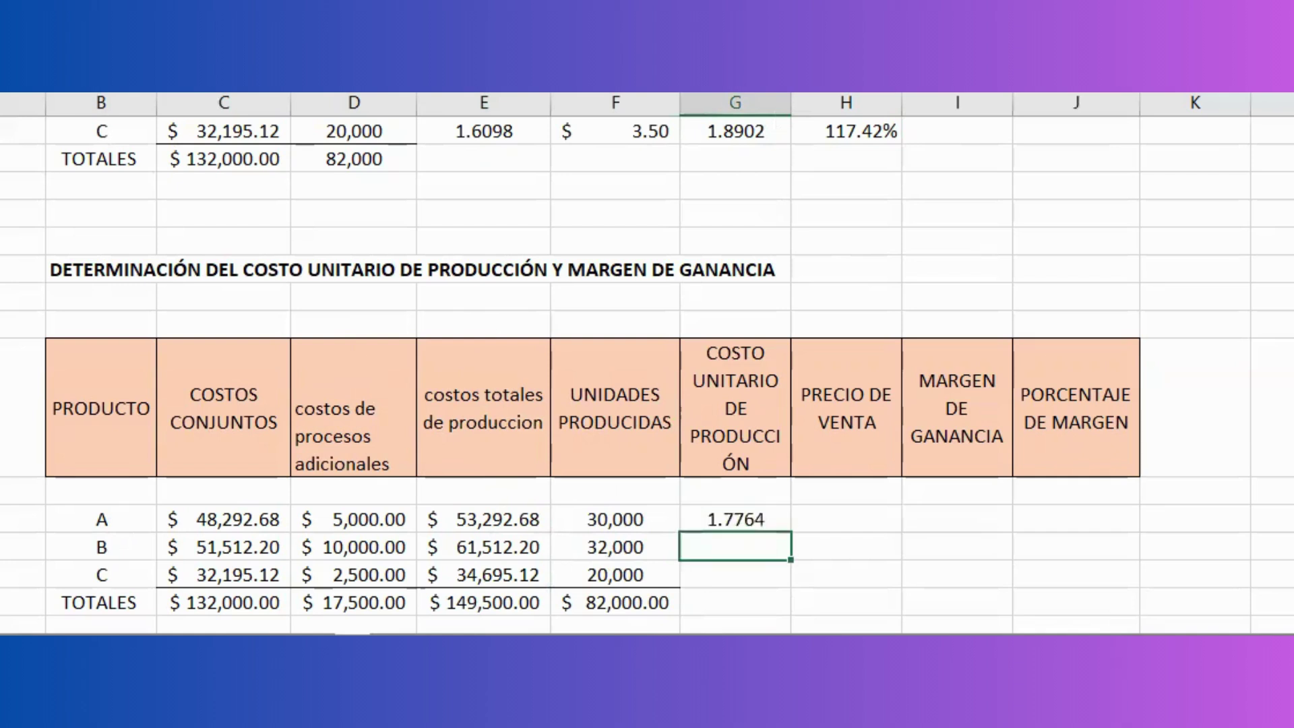
key(ctrl+d)
key(Down)
key(ctrl+d)
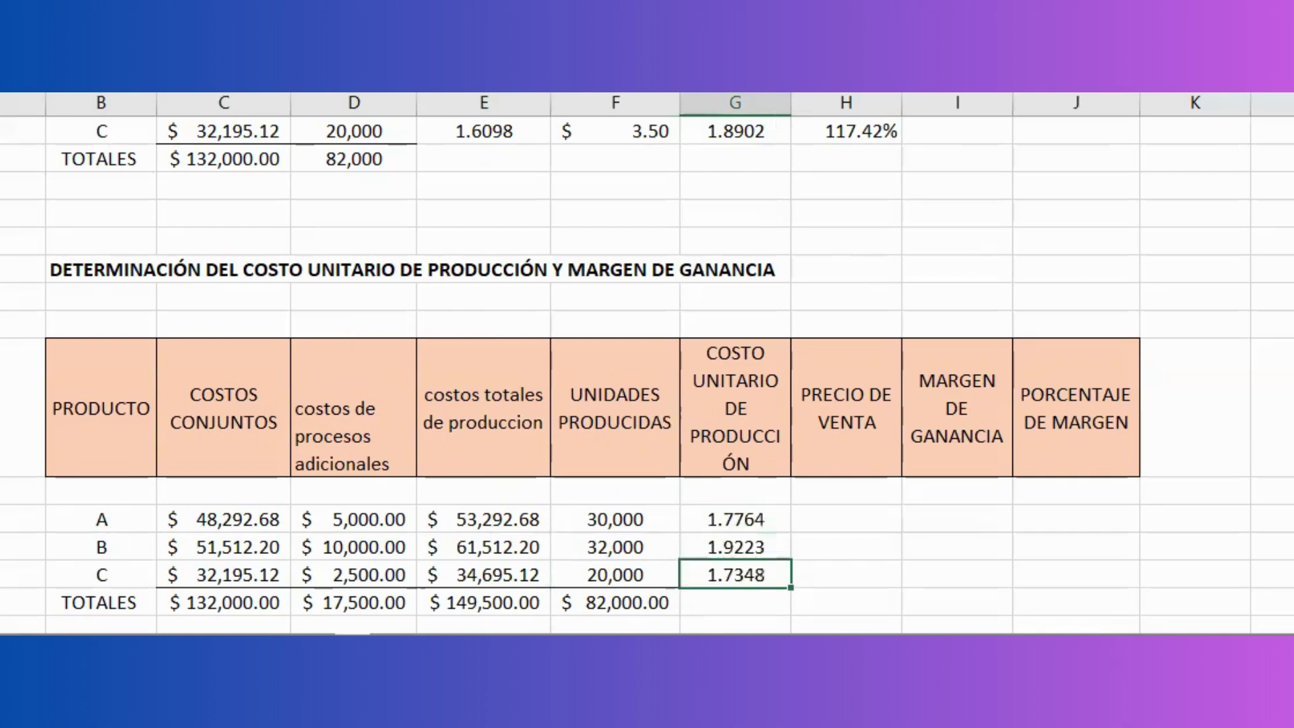
Enter sale prices of $4.50, $4.00 and $4.00 for products A, B and C
click(879, 525)
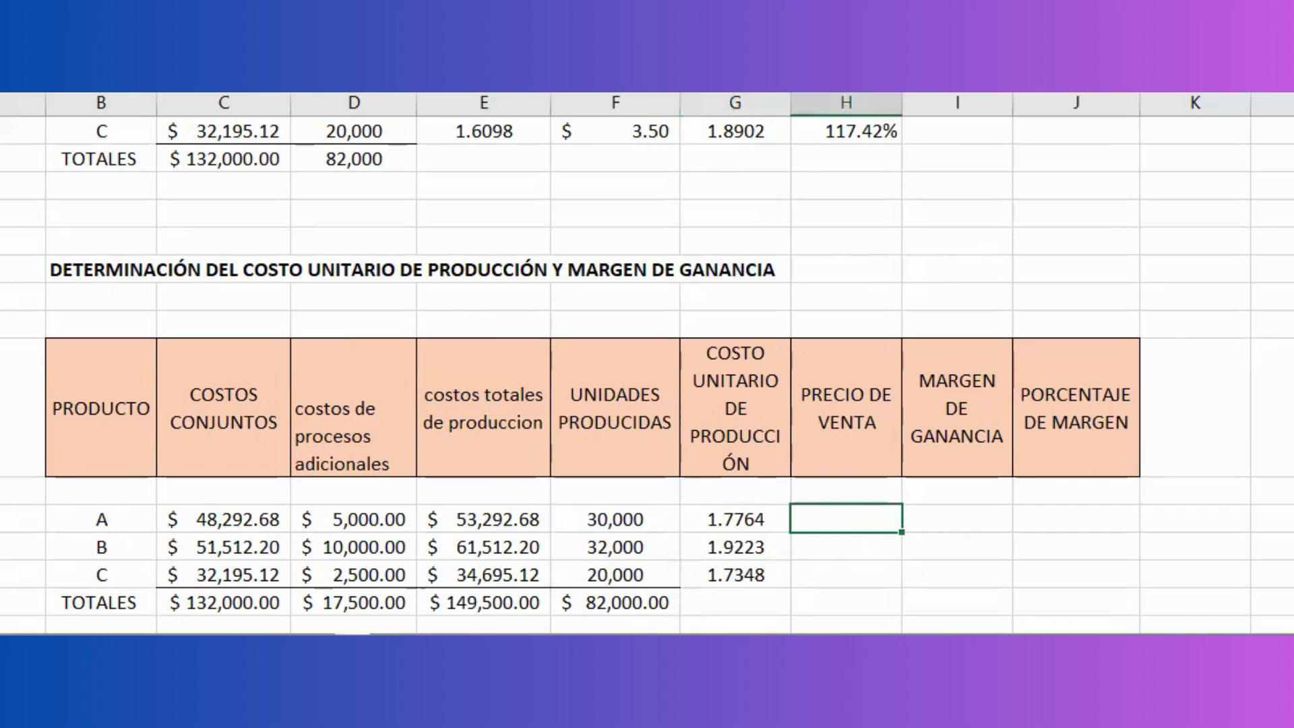
text(4.5)
key(Return)
text(4)
key(Return)
text(4)
key(Return)
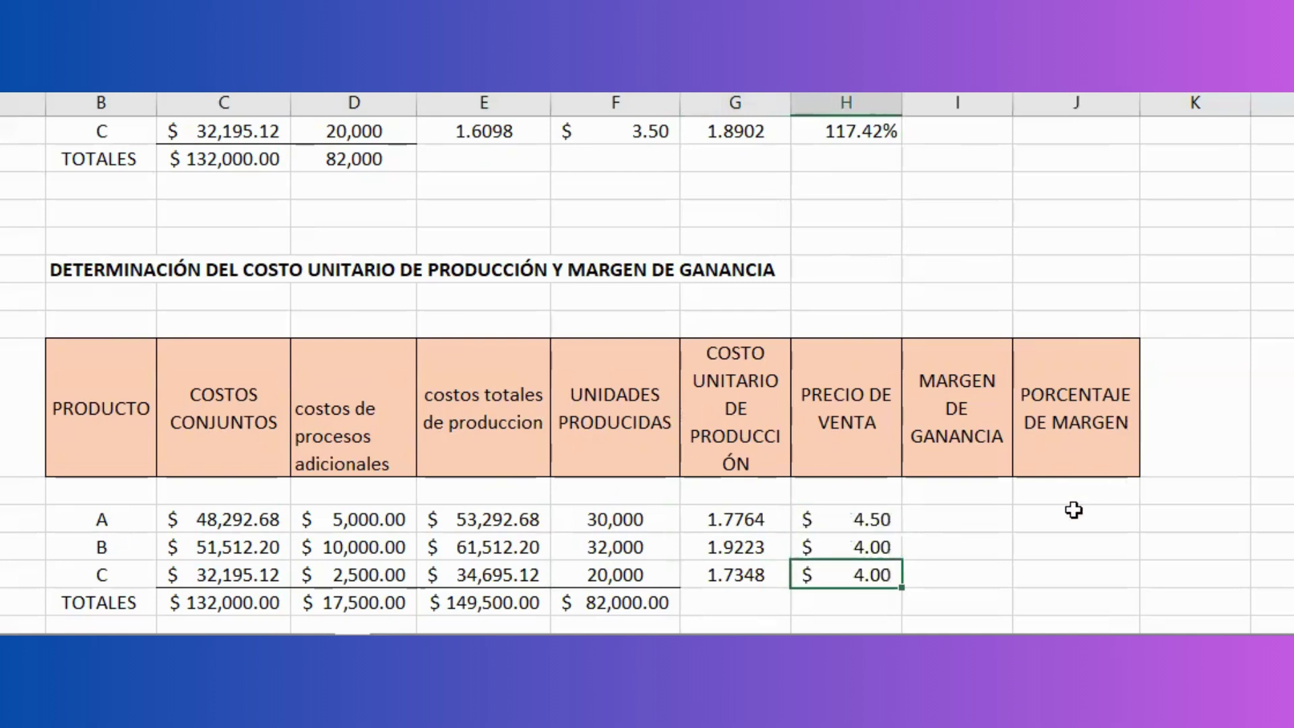
Calculate the profit margin of A, B and C as the sale price minus the unit production cost
click(938, 518)
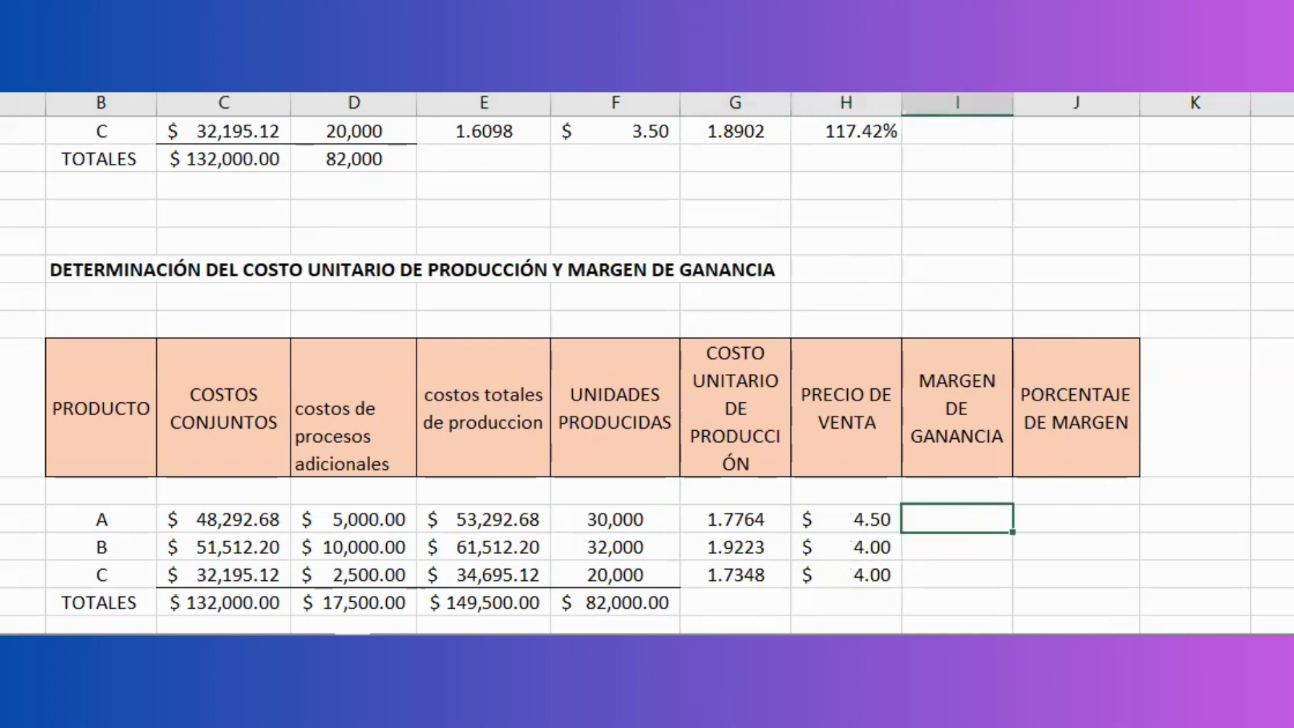
text(2.7236)
key(Return)
text(2.0777)
key(Return)
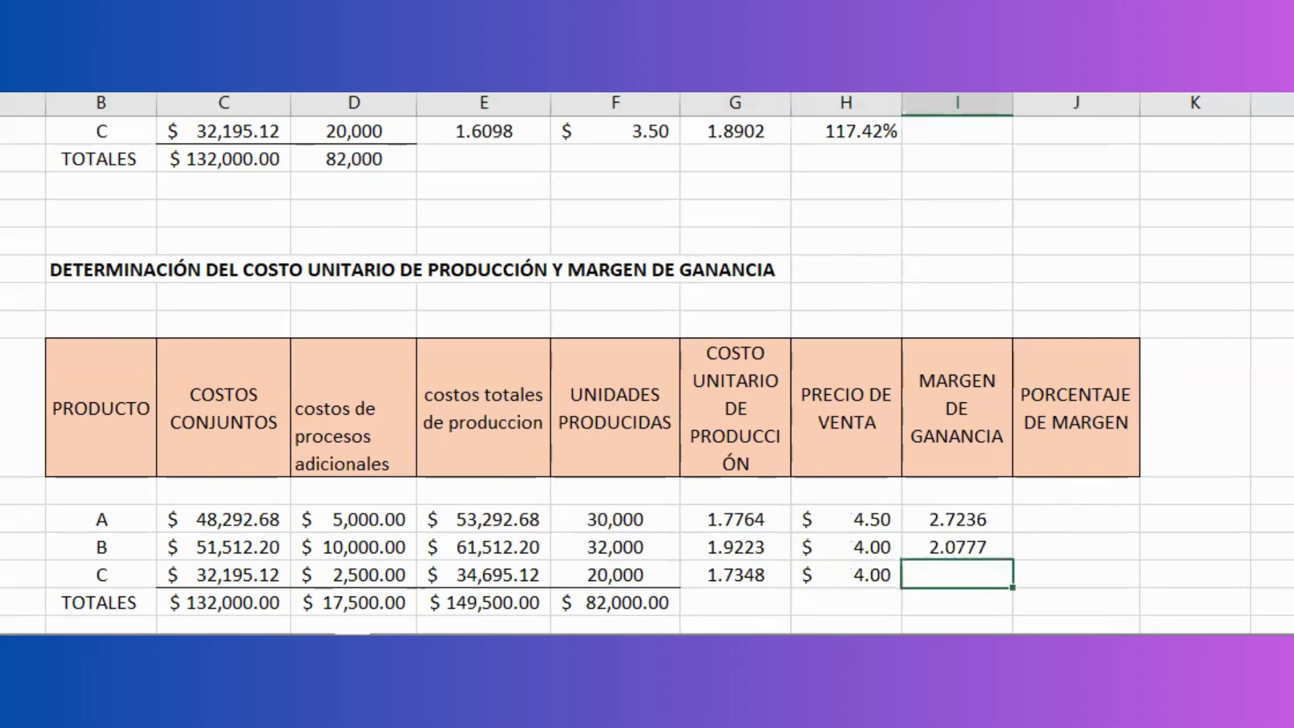
key(ctrl+d)
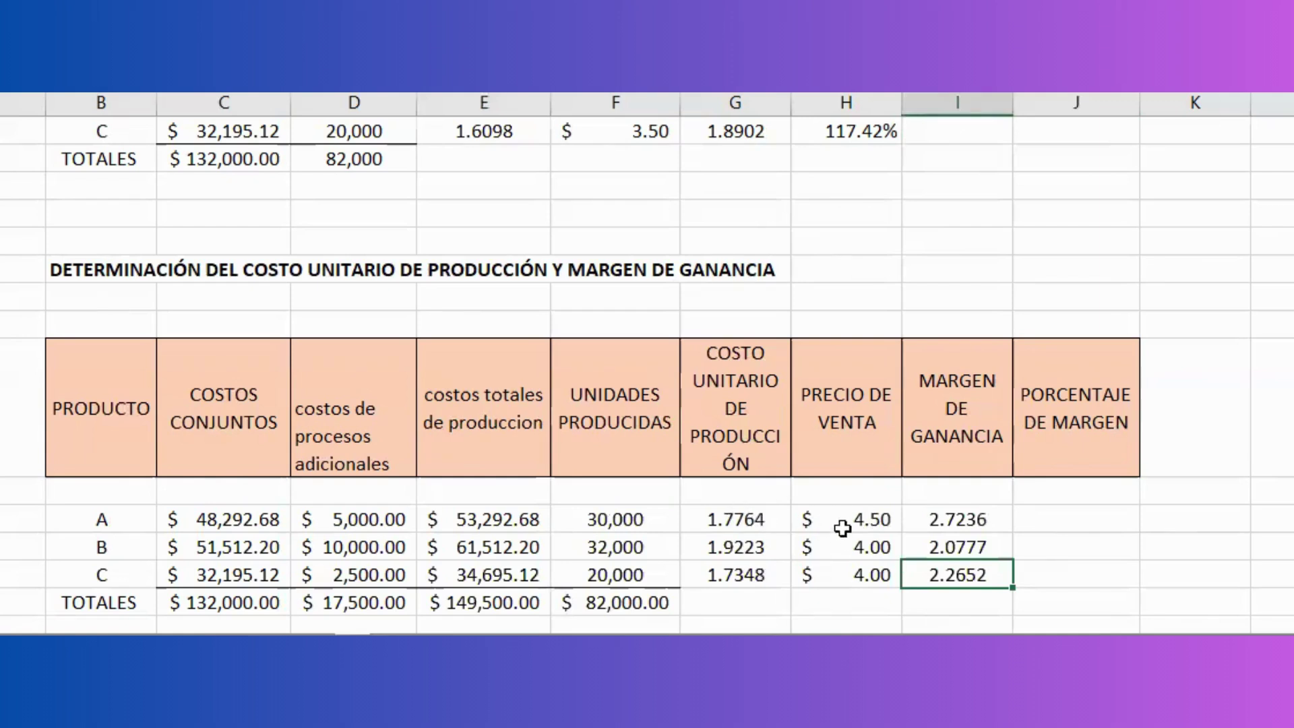
Calculate the margin percentage of A, B and C by dividing the profit margin by the unit production cost
click(1136, 519)
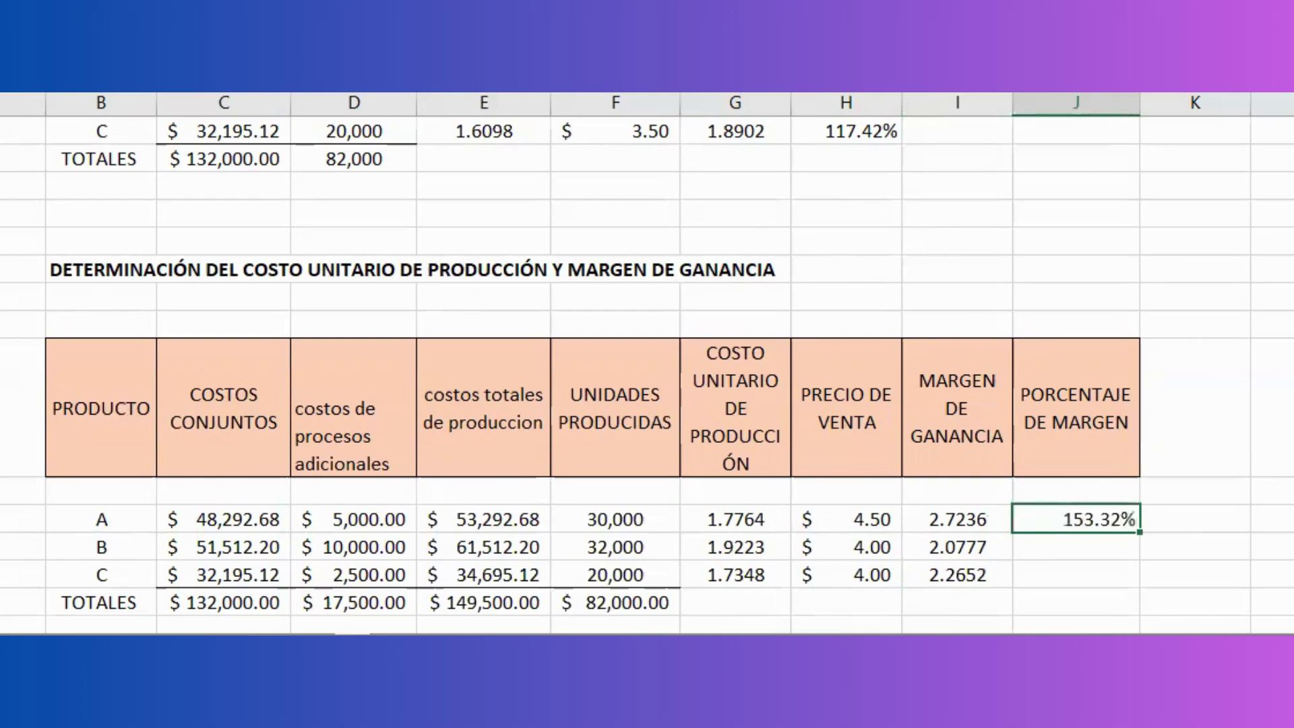
key(Return)
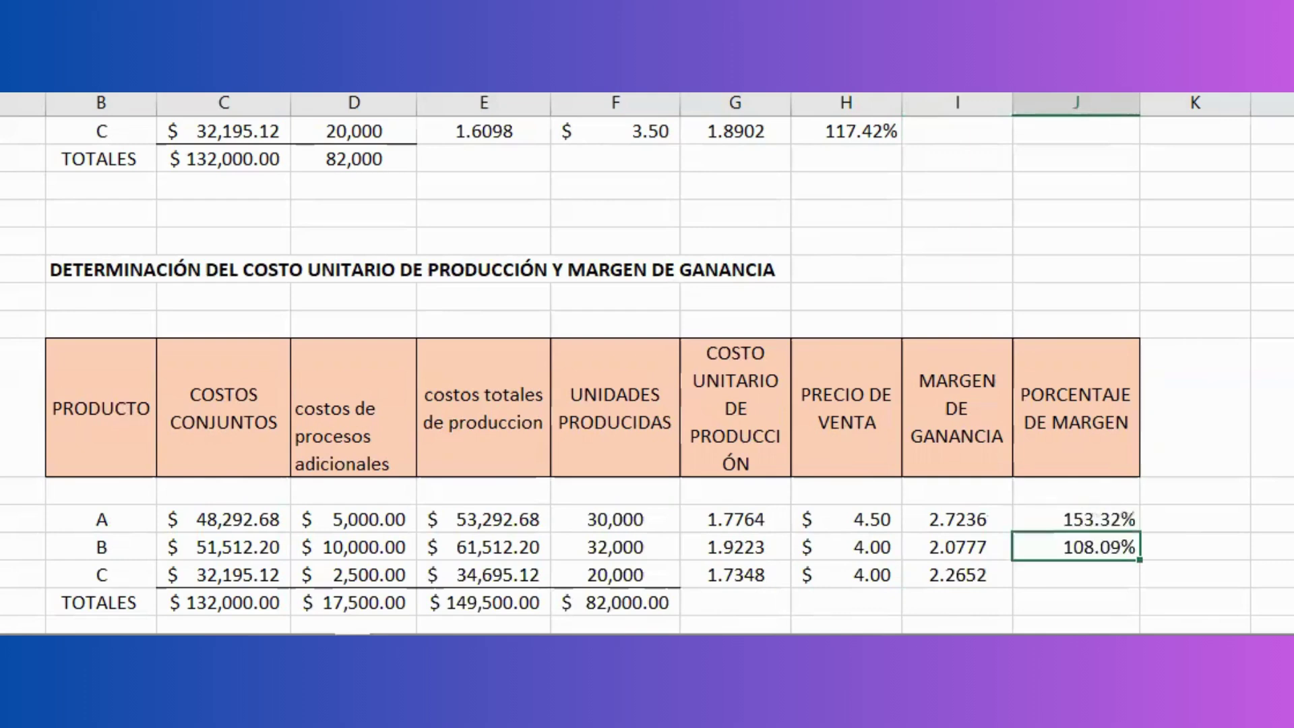
key(Return)
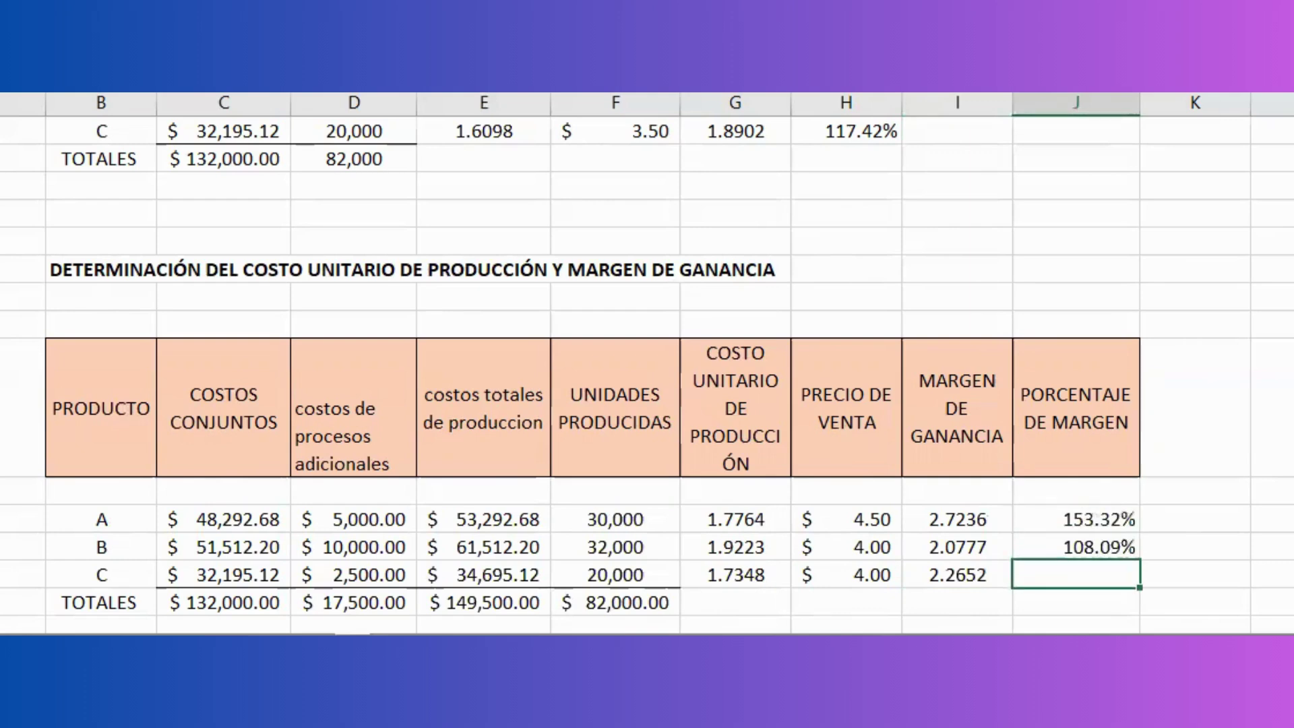
key(ctrl+v)
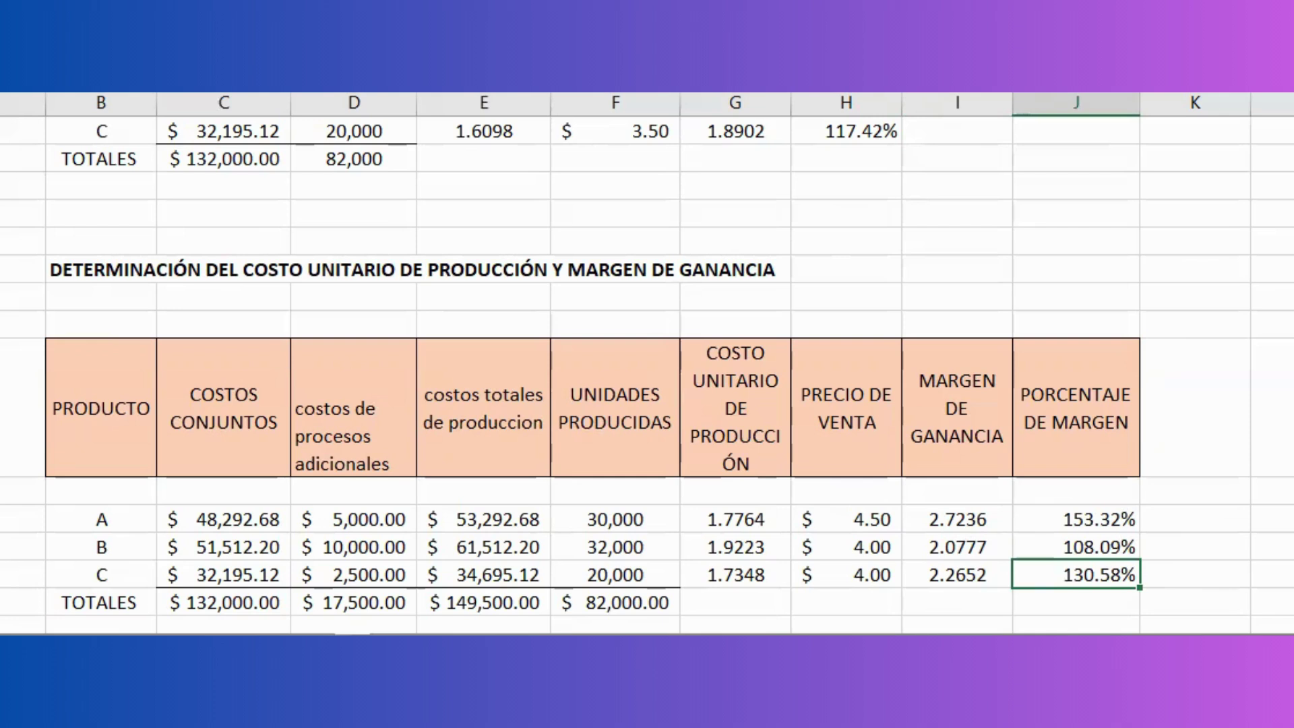
Open the net realizable value method sheet and list products A, B and C in the hypothetical market value table
mouse_move(434, 634)
key(ctrl+Page_Down)
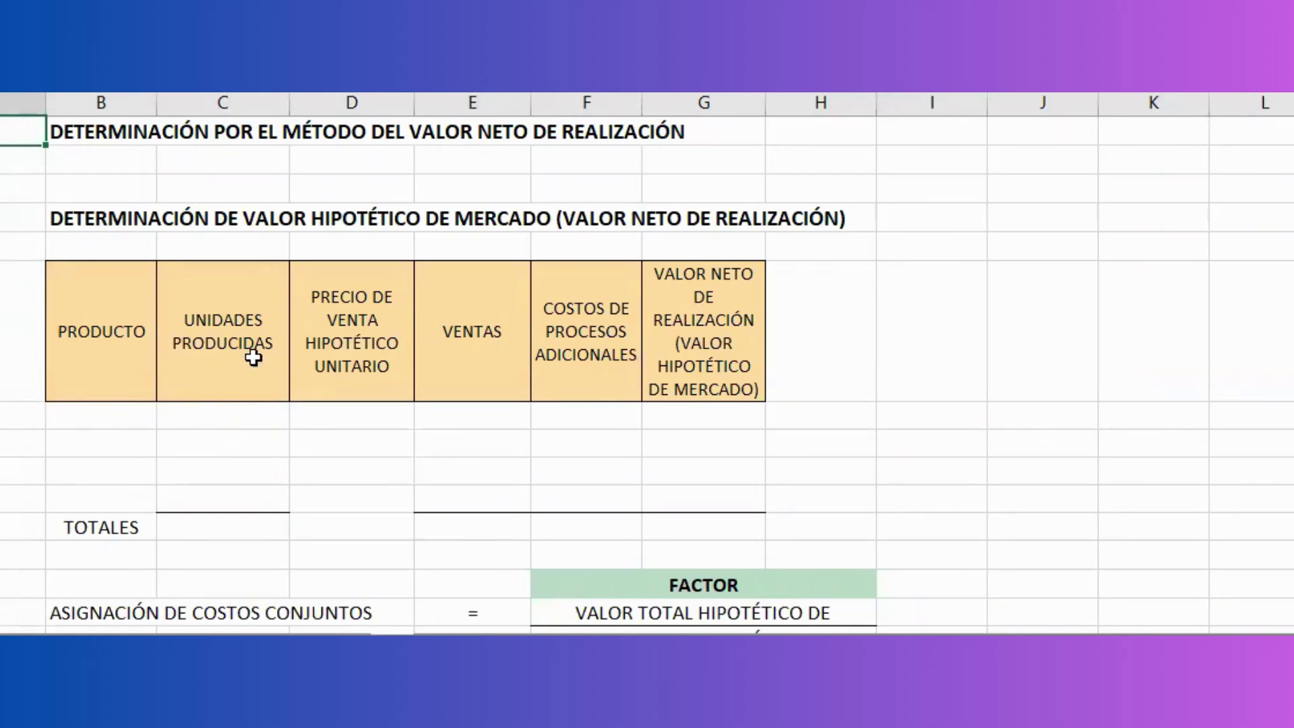
click(136, 443)
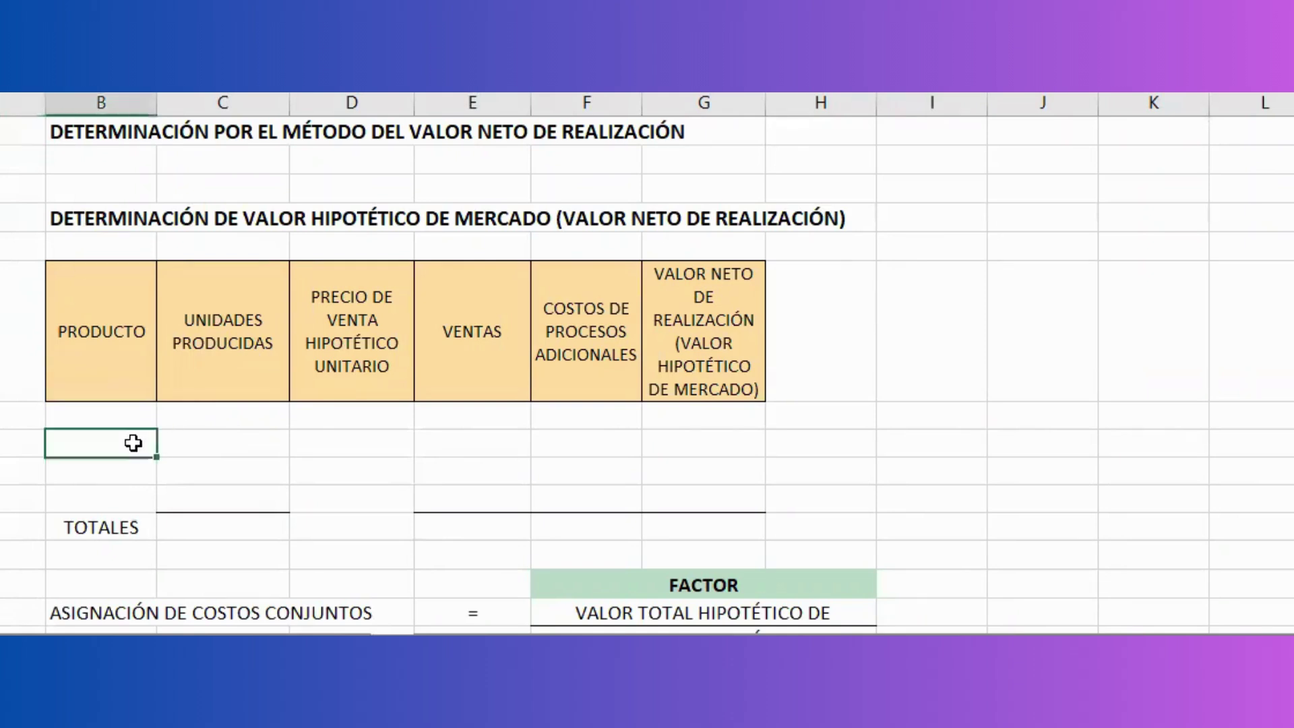
click(139, 246)
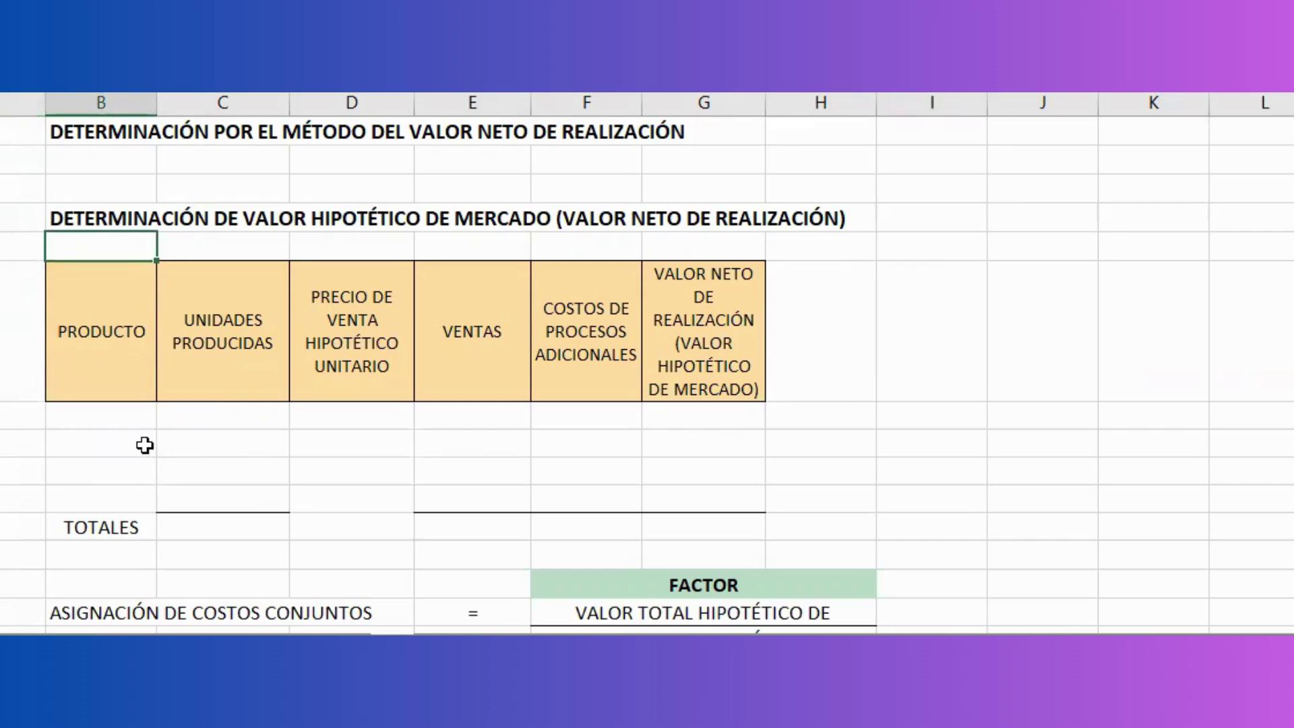
drag(145, 444, 135, 500)
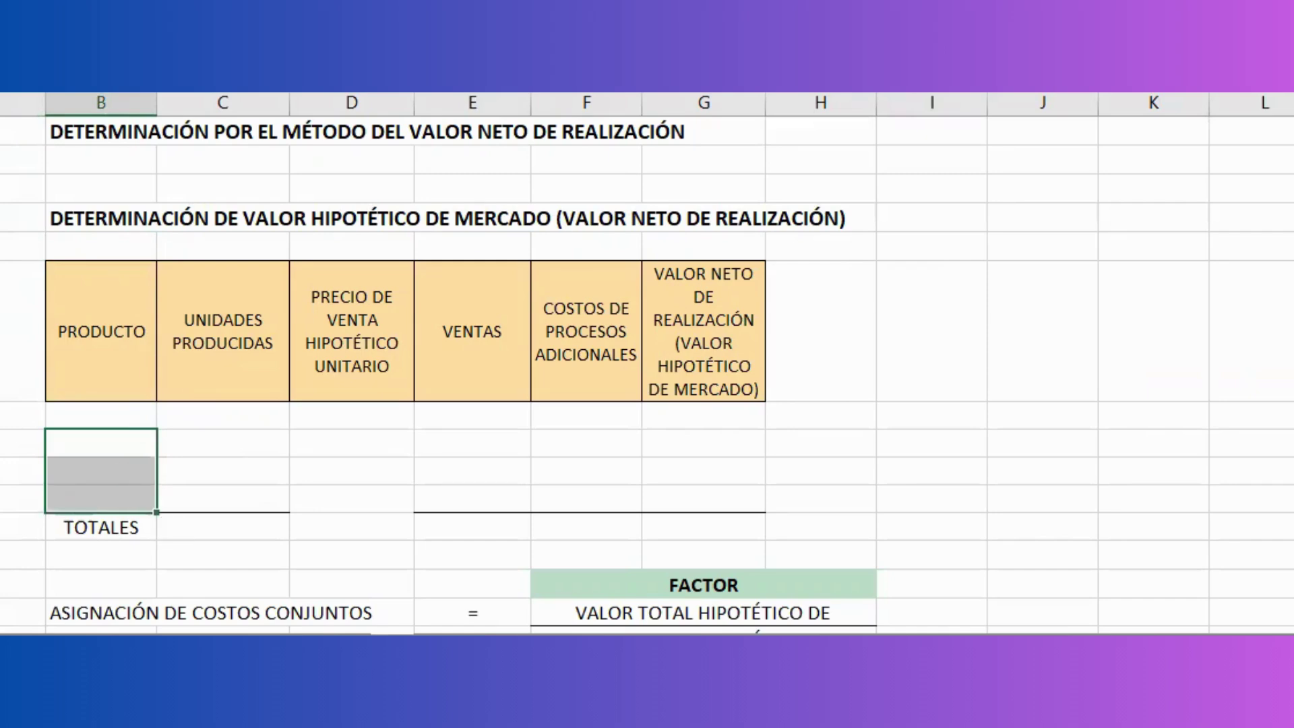
text(A B C)
Fill in produced units of 30,000, 32,000 and 20,000 for A, B and C, with a total of 82,000, in the hypothetical market value table
click(257, 440)
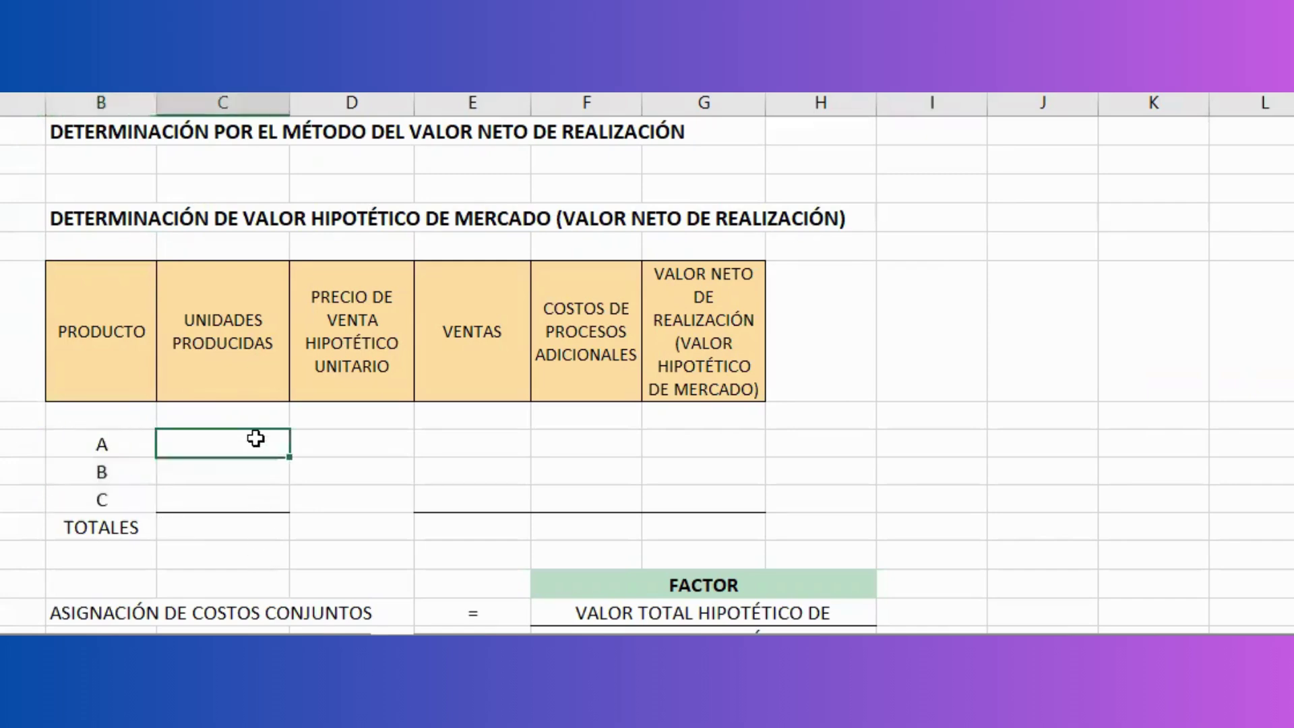
text(30,000)
key(Return)
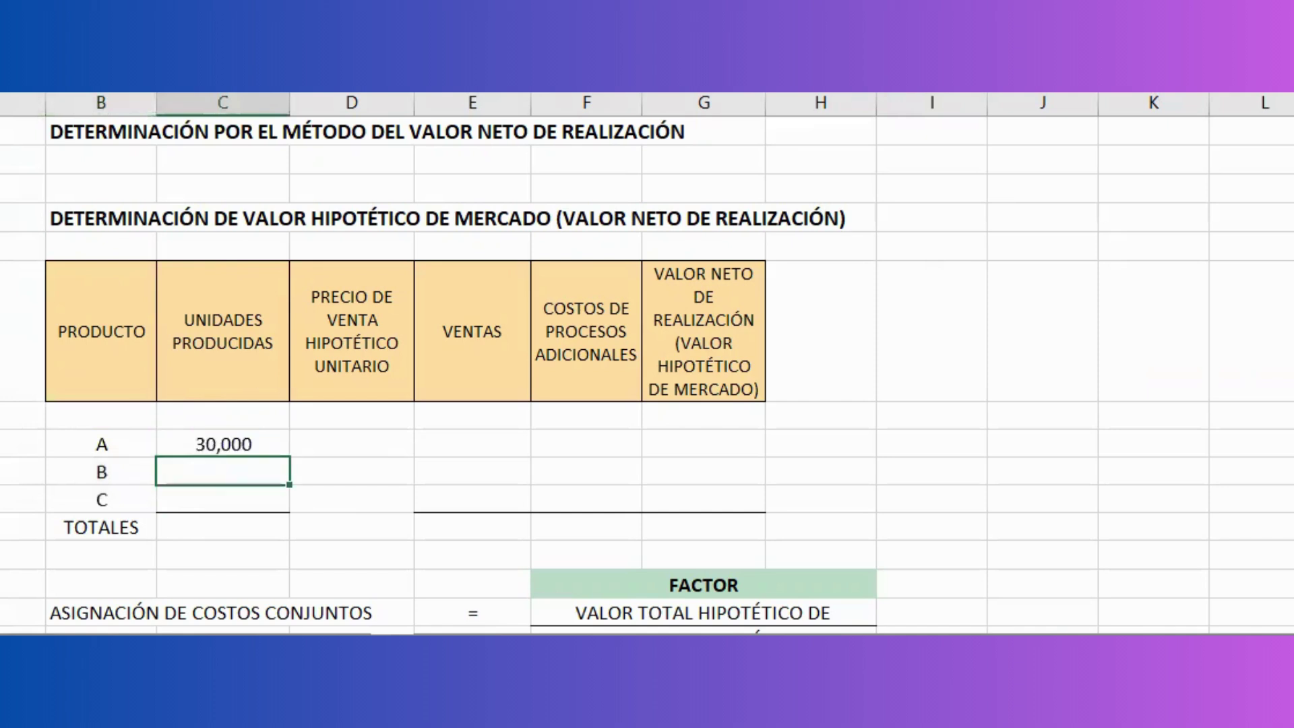
text(32,000)
key(Return)
text(20,000)
key(Return)
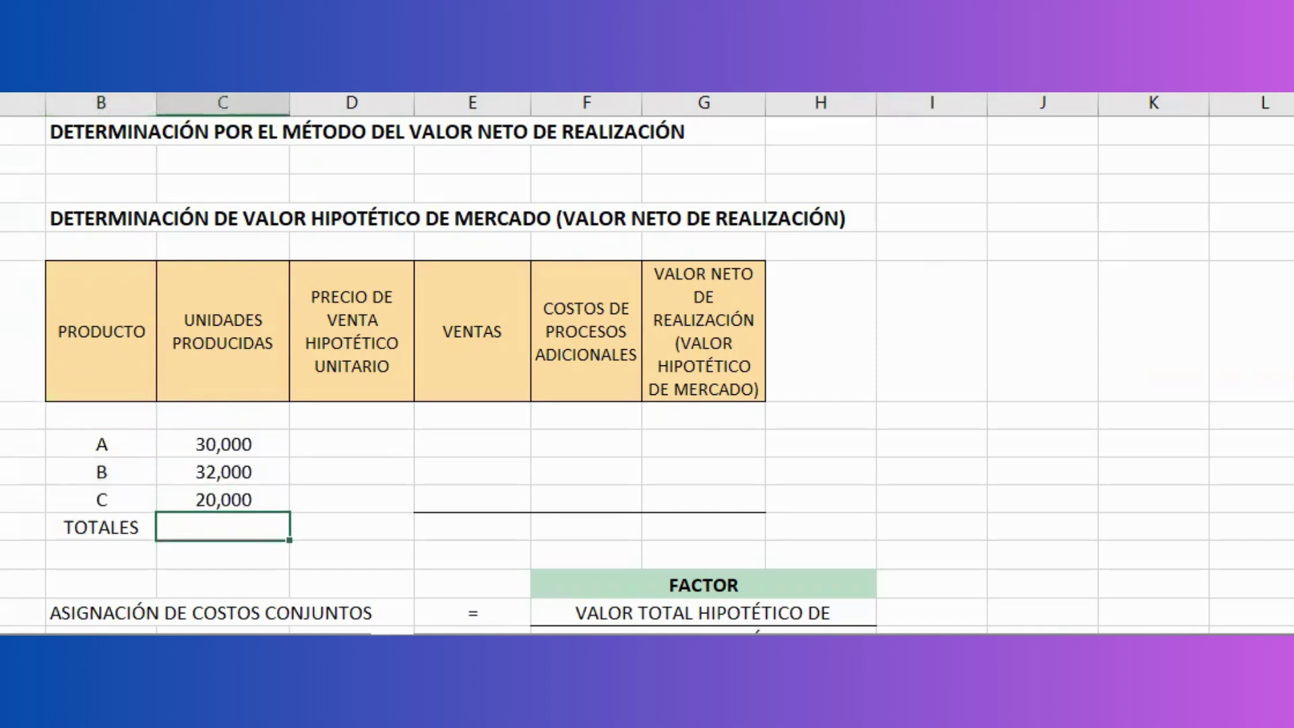
text(82,000)
Enter hypothetical unit sale prices of $4.50, $4.00 and $4.00 for products A, B and C
key(Right)
key(Up)
key(Up)
key(Up)
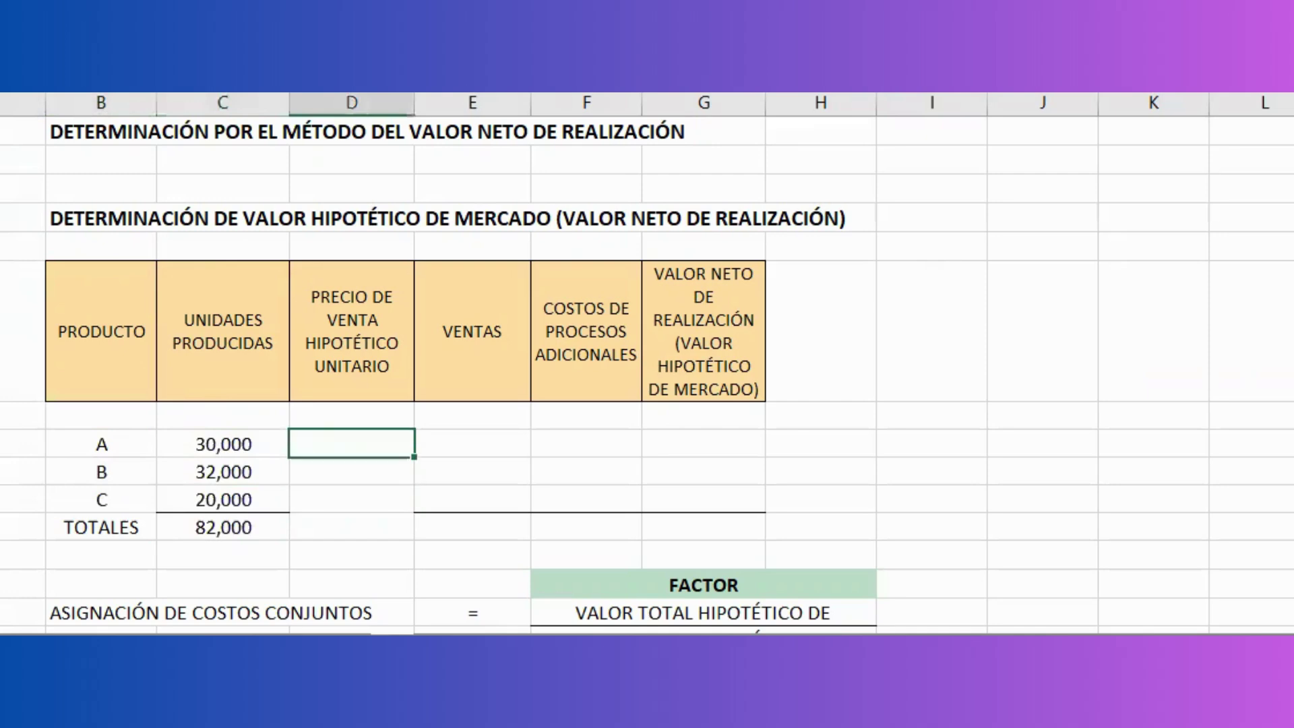
text($4.50)
key(Return)
text($4.00)
key(Return)
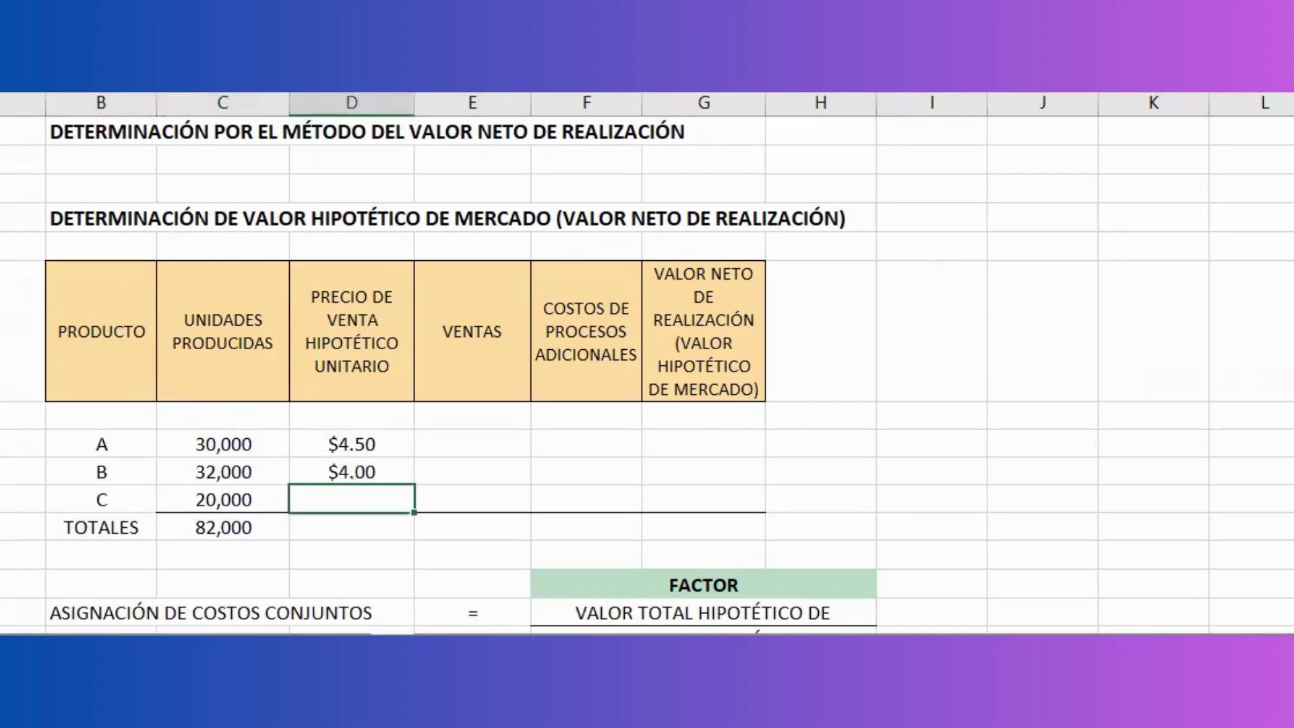
text($4.00)
Fill in sales as units times price: $135,000.00, $128,000.00 and $80,000.00 for A, B and C, plus the $343,000.00 total
key(Right)
key(Up)
key(Up)
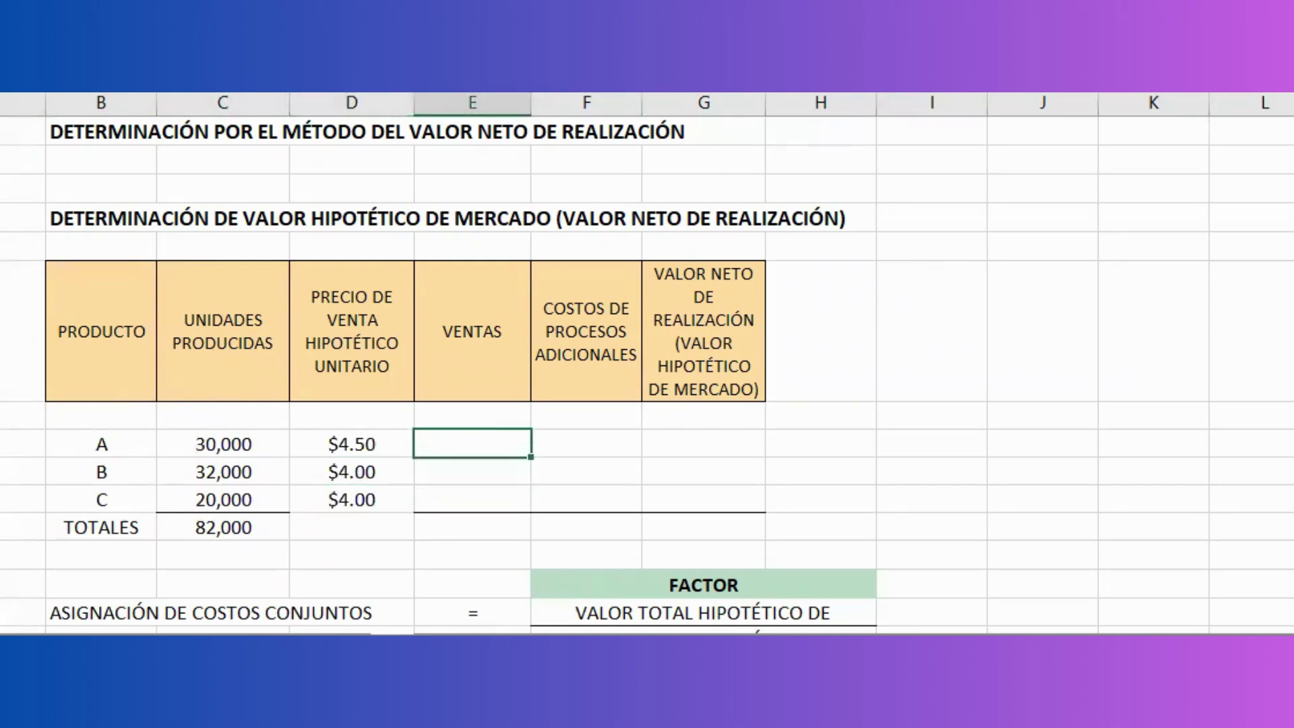
text($135,000.00)
key(Return)
text($128,000.00)
key(Return)
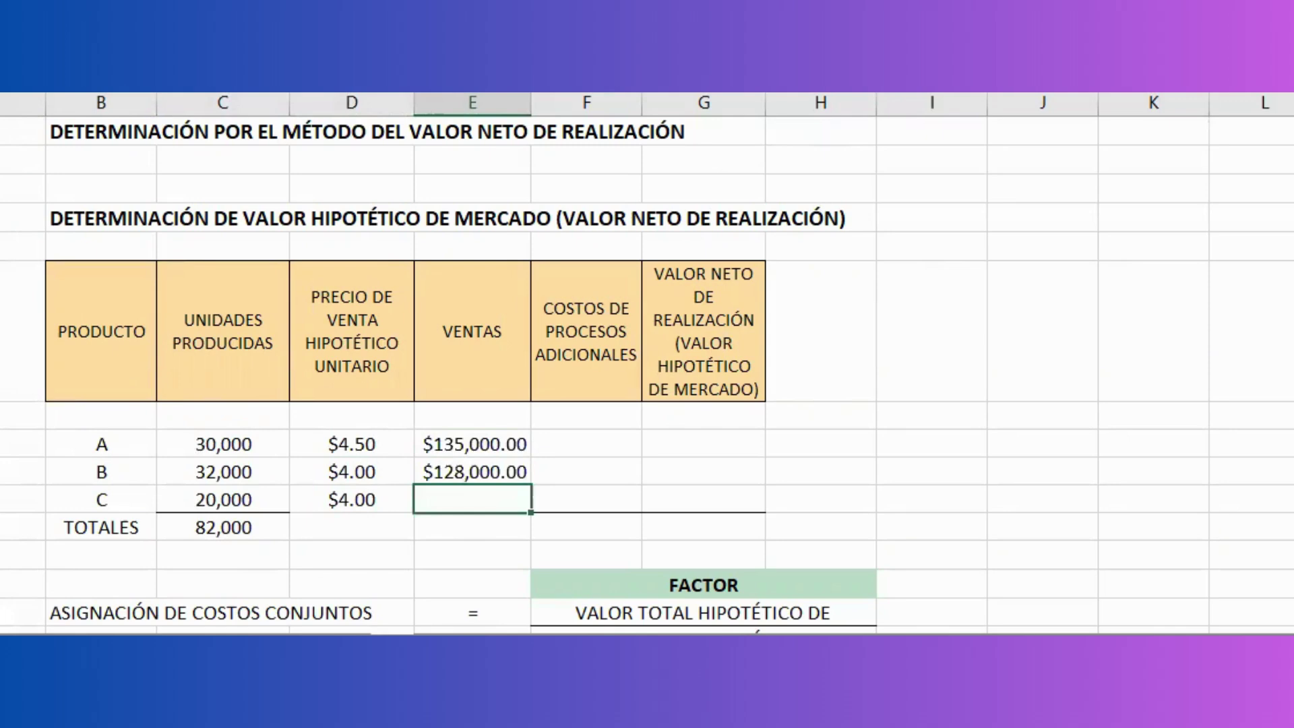
text($80,000.00)
key(Return)
text($343,000.00)
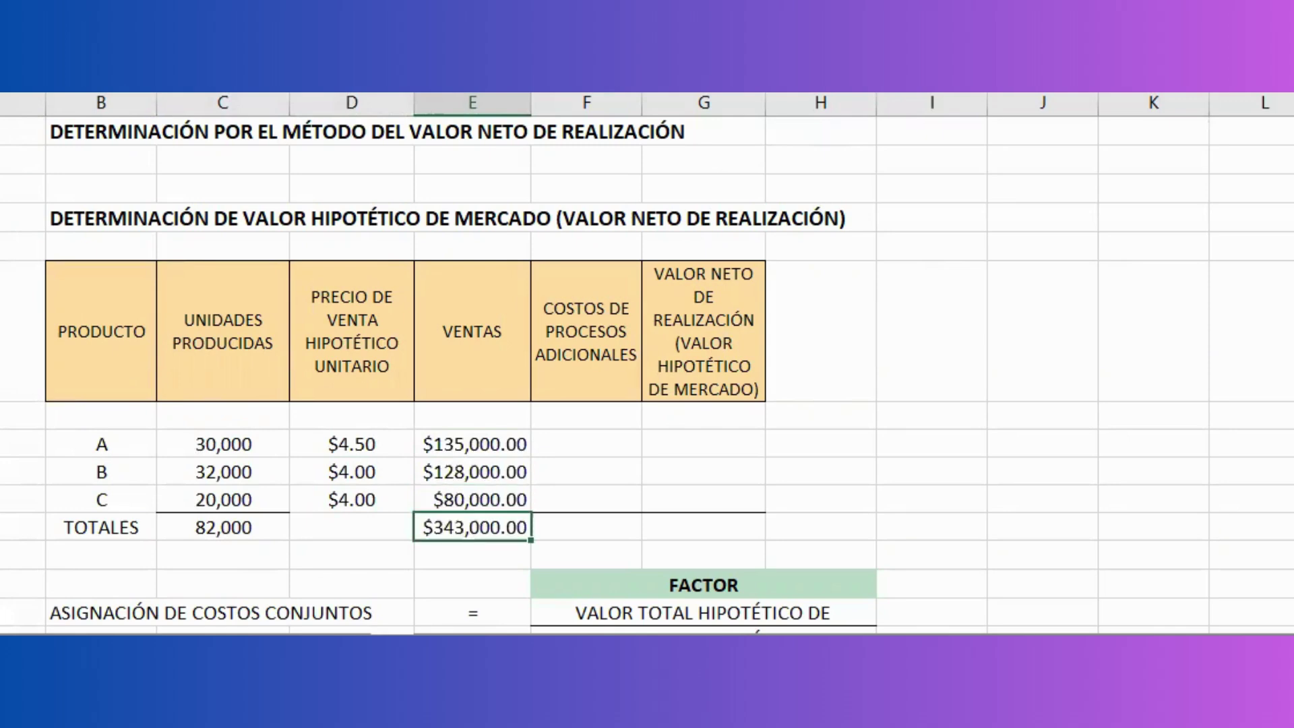
click(222, 441)
click(330, 448)
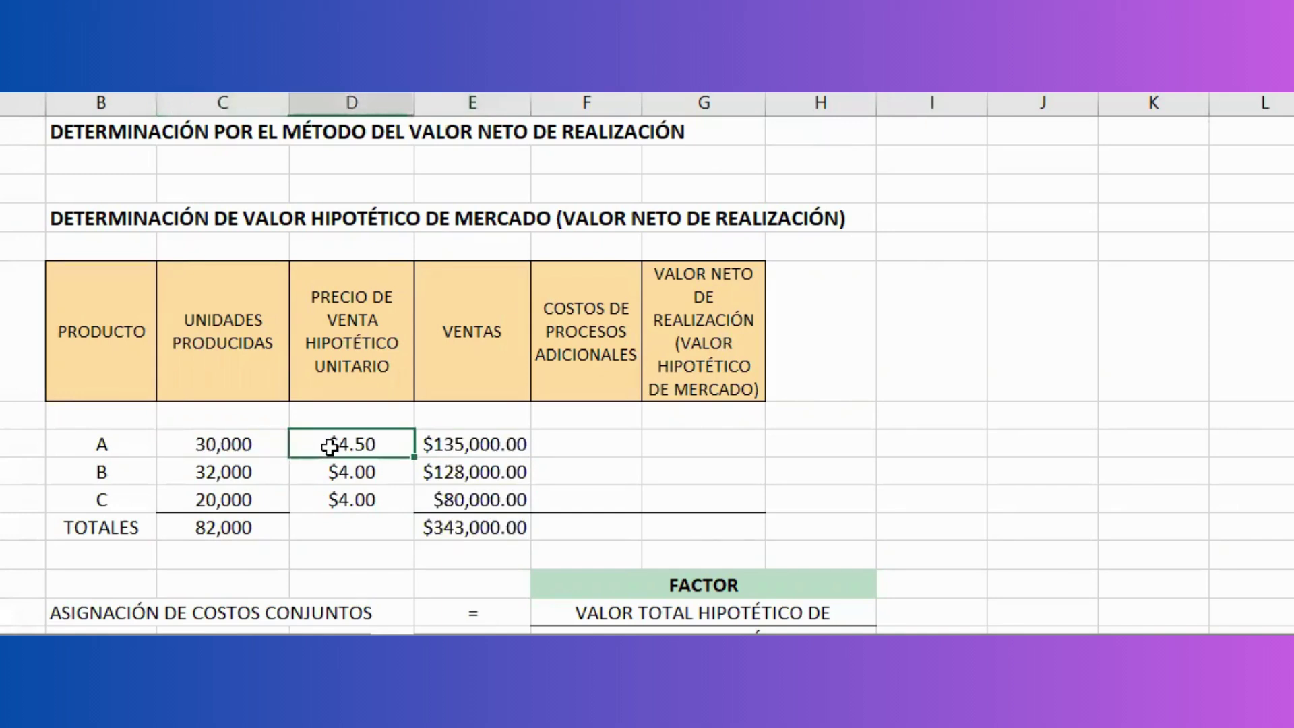
Enter additional process costs of $5,000.00, $10,000.00 and $2,500.00 for A, B and C, with a $17,500.00 total, in the hypothetical market value table
click(587, 443)
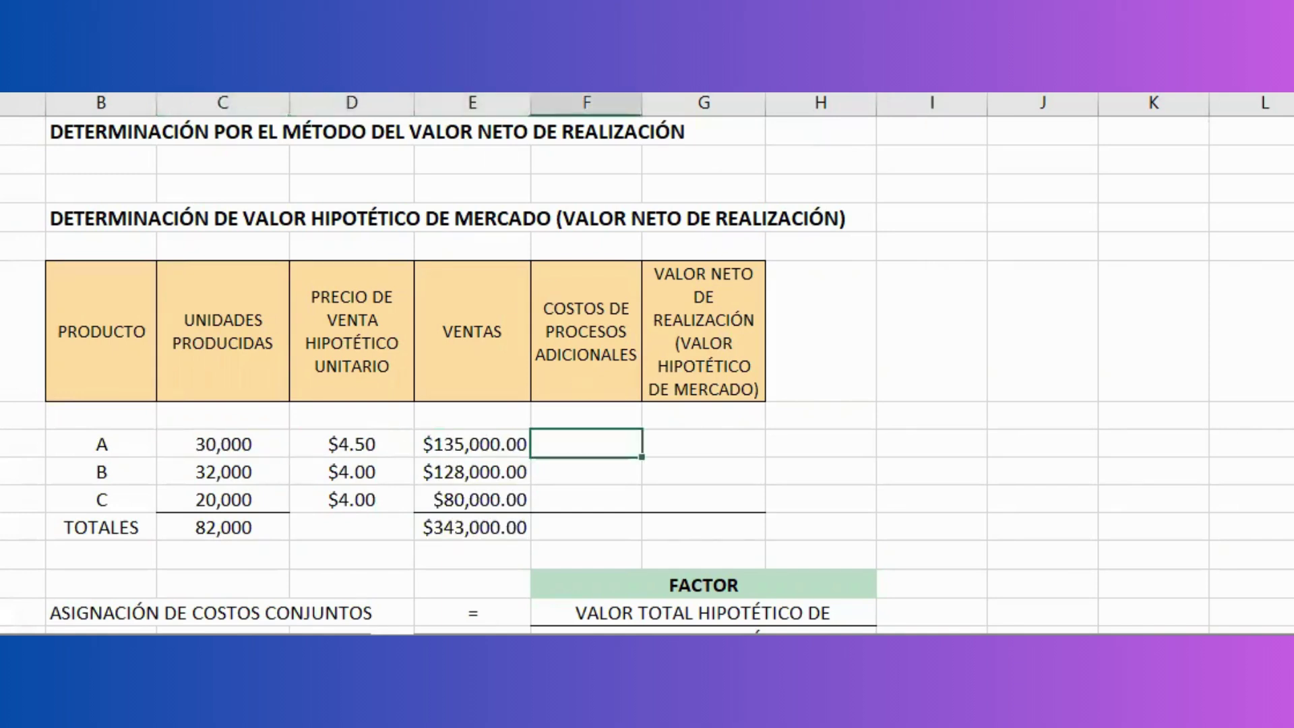
text($5,000.00)
key(Return)
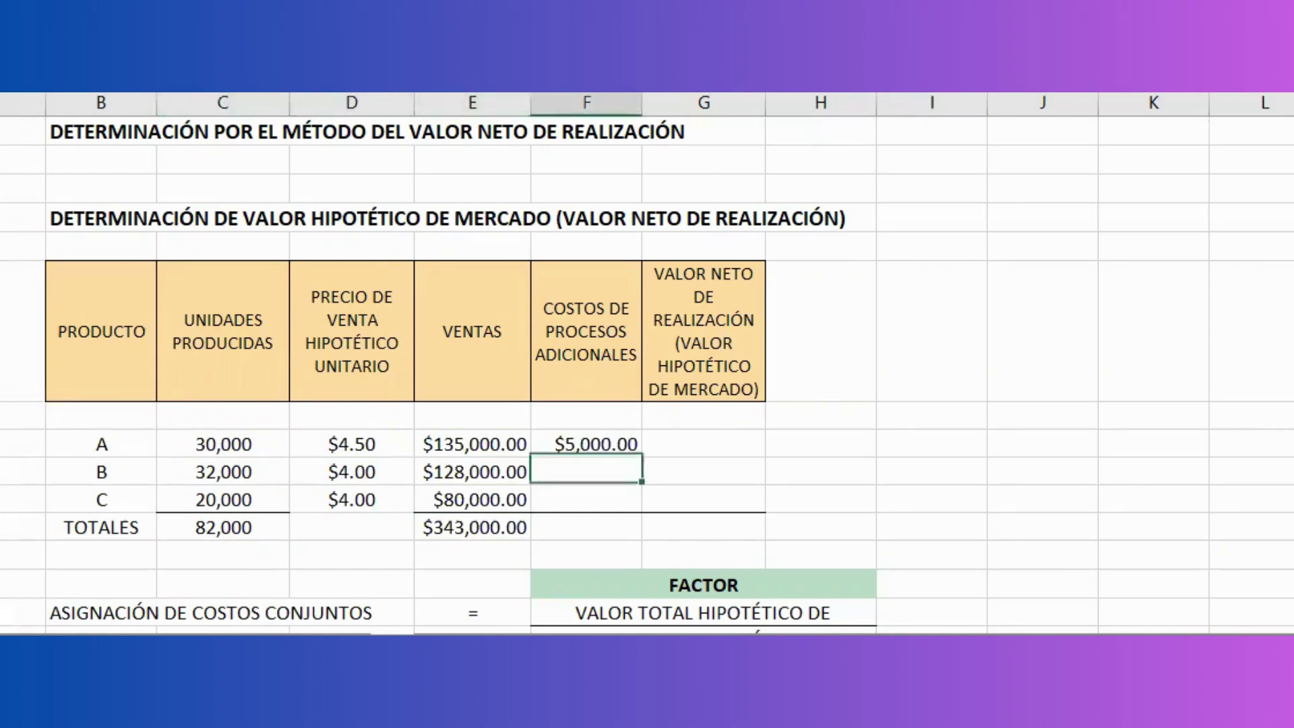
text($10,000.00)
key(Return)
text($2,500.00)
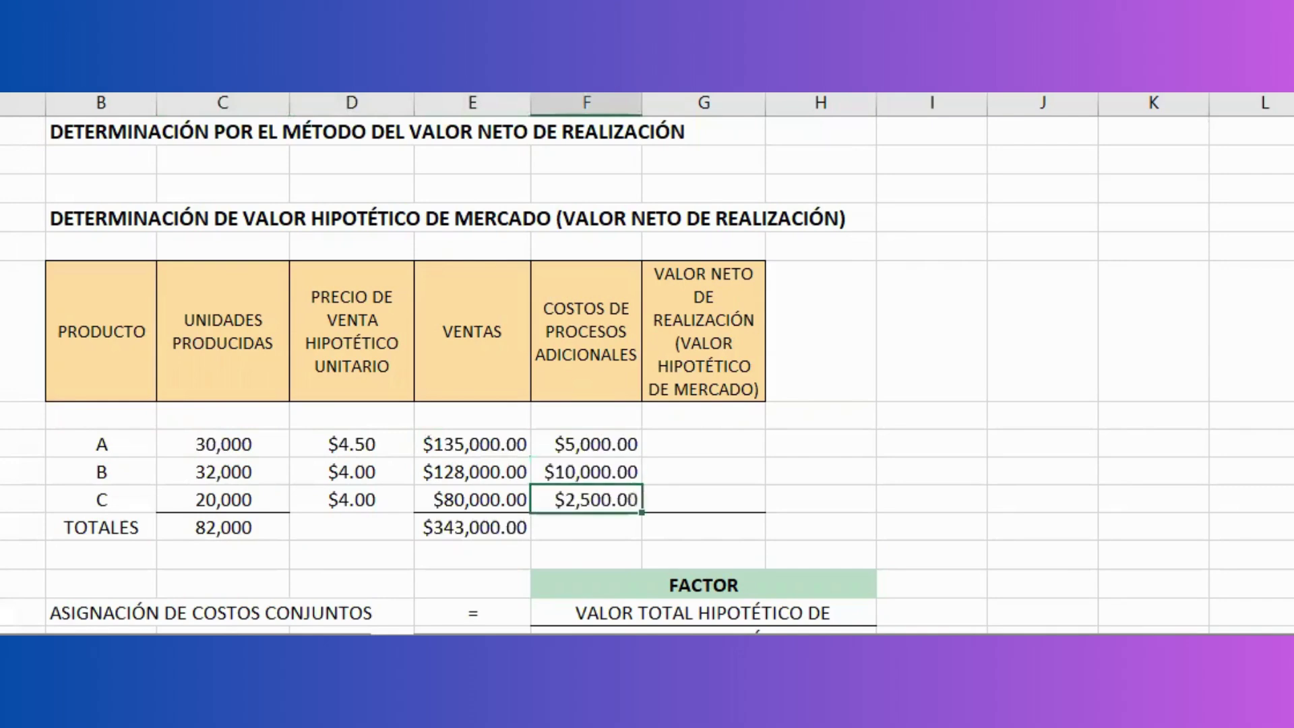
key(Return)
text($17,500.00)
Calculate the net realizable value for A, B, C and the TOTALES row as sales minus additional process costs
click(697, 433)
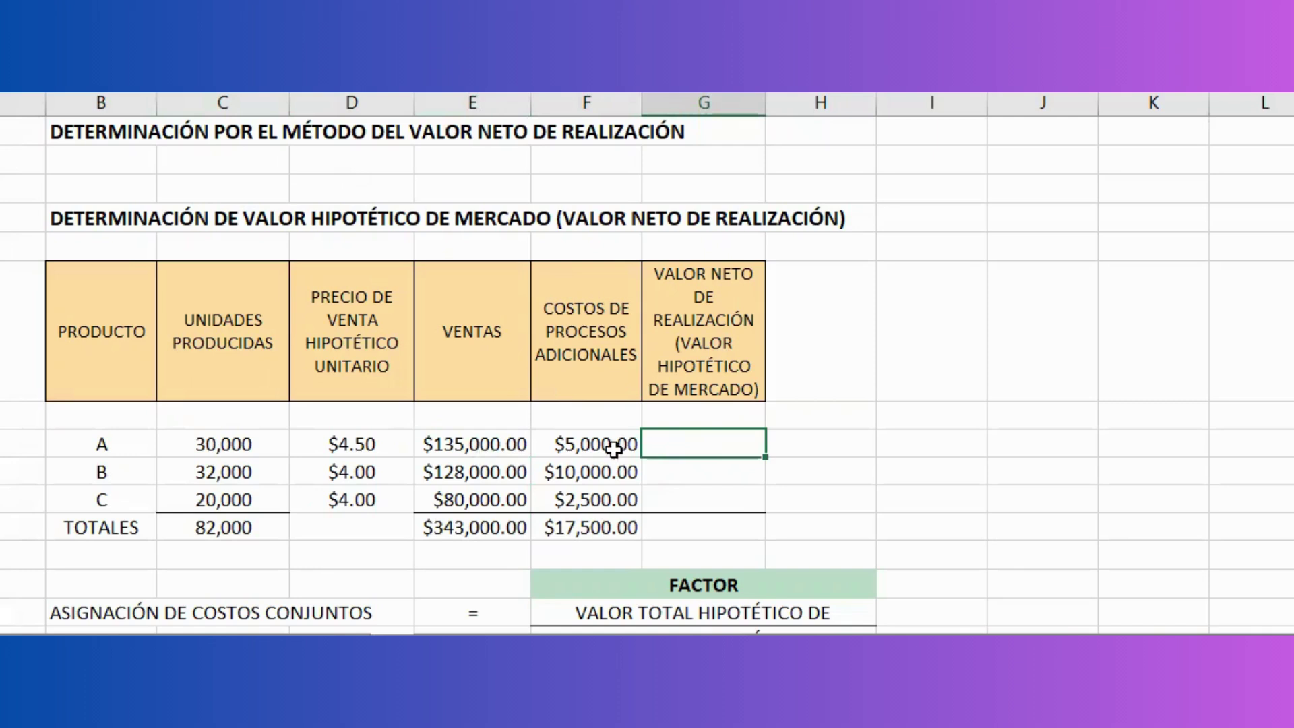
key(ctrl+z)
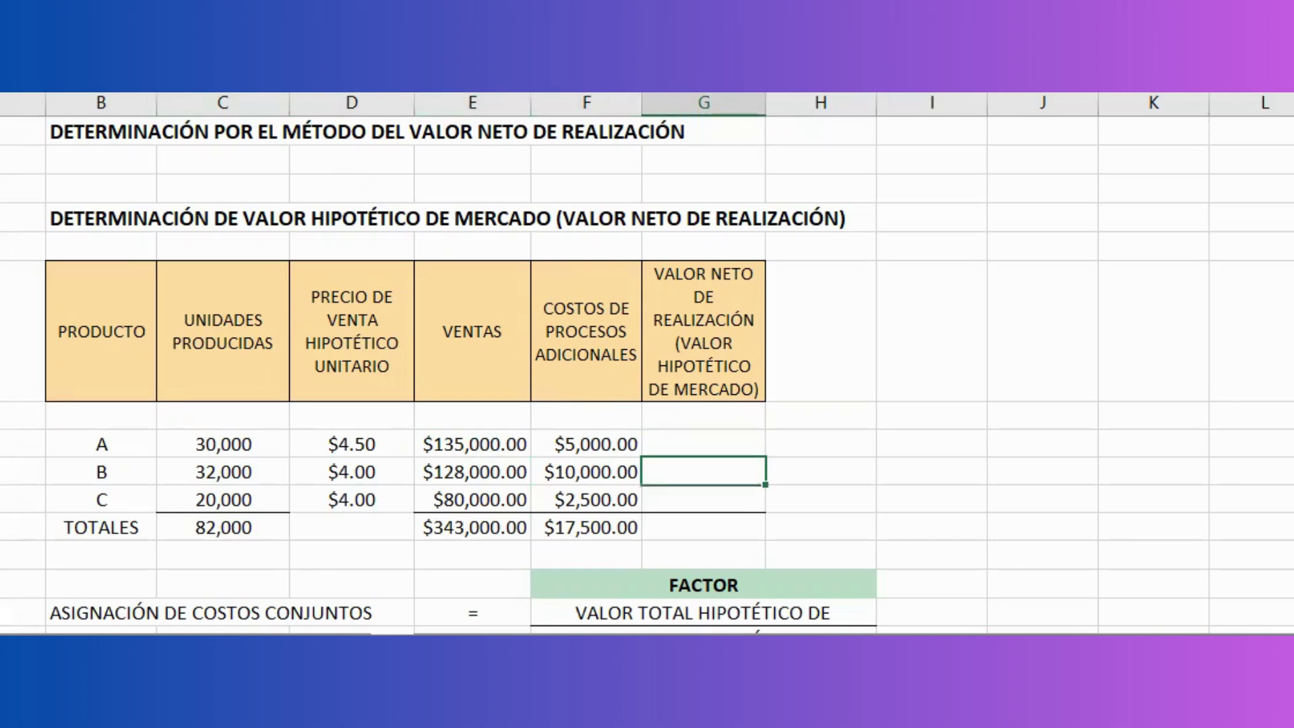
key(ctrl+z)
key(ctrl+z)
key(ctrl+z)
key(Down)
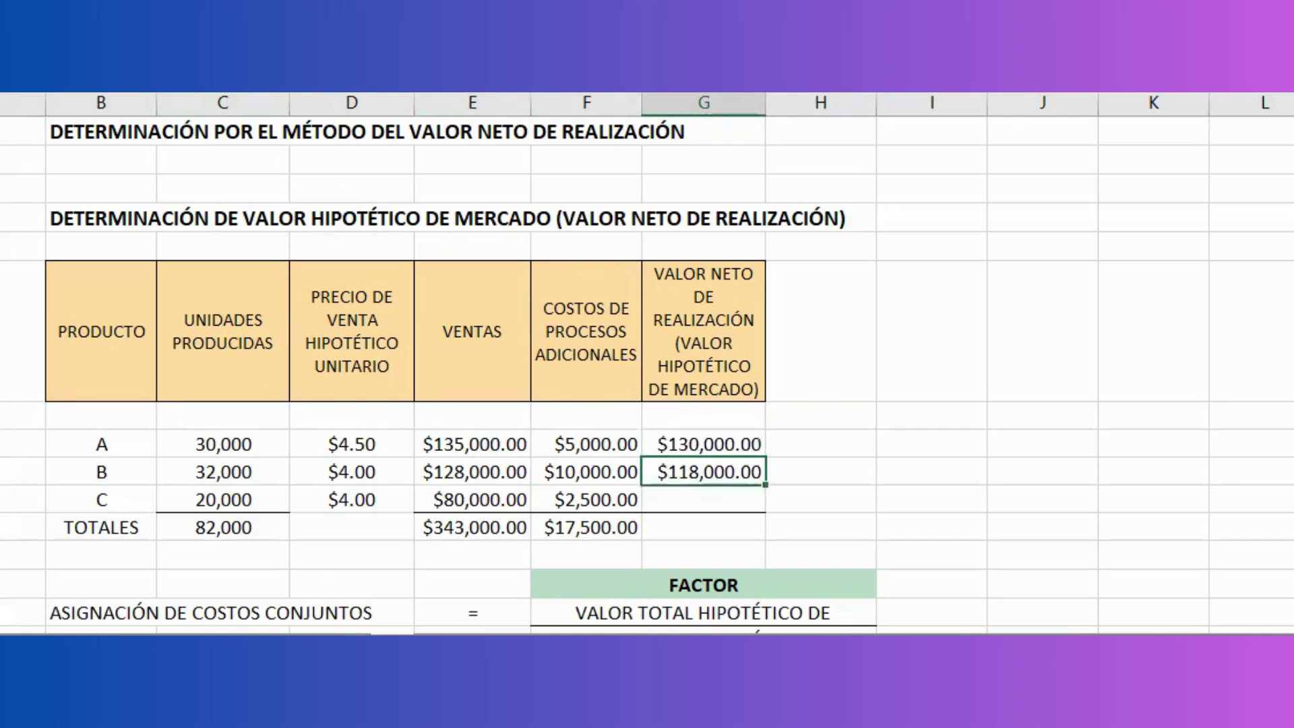
key(Down)
key(ctrl+v)
key(Down)
key(ctrl+v)
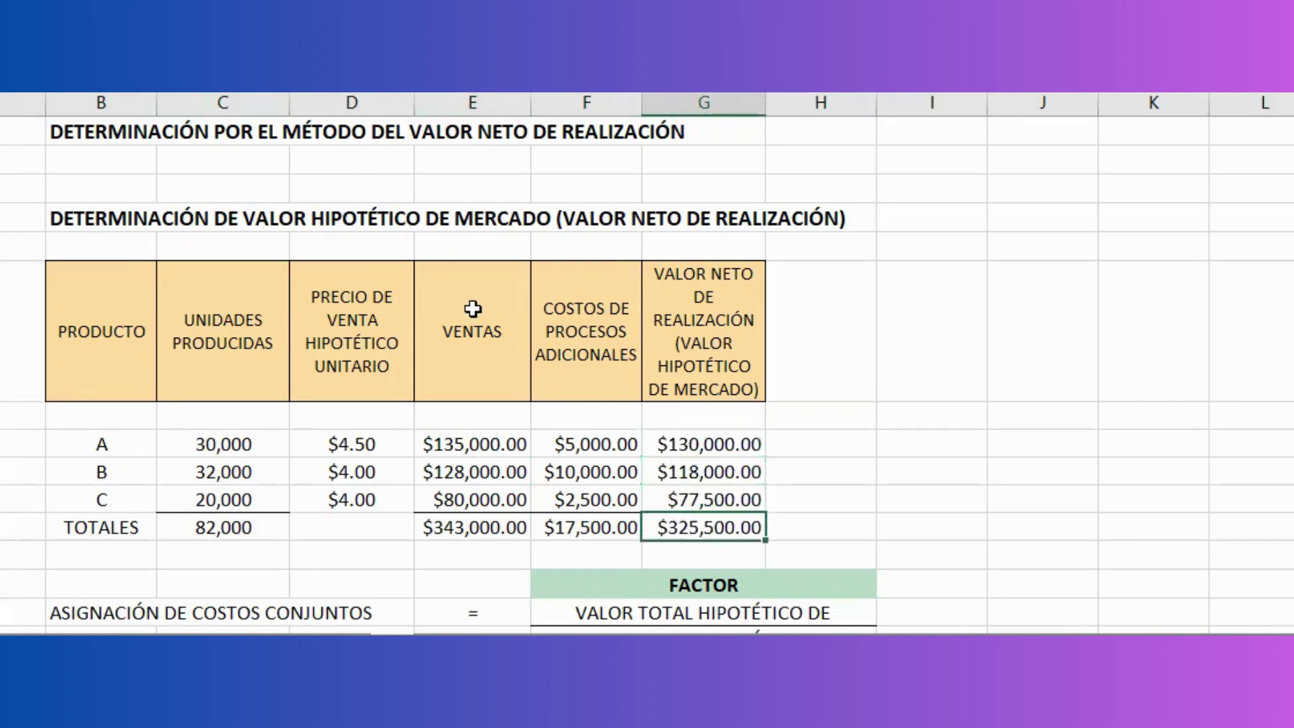
Enlarge the FACTOR numerator and denominator rows beside ASIGNACIÓN DE COSTOS CONJUNTOS so their full wrapped text fits
scroll(475, 309, down, 1)
scroll(475, 309, down, 1)
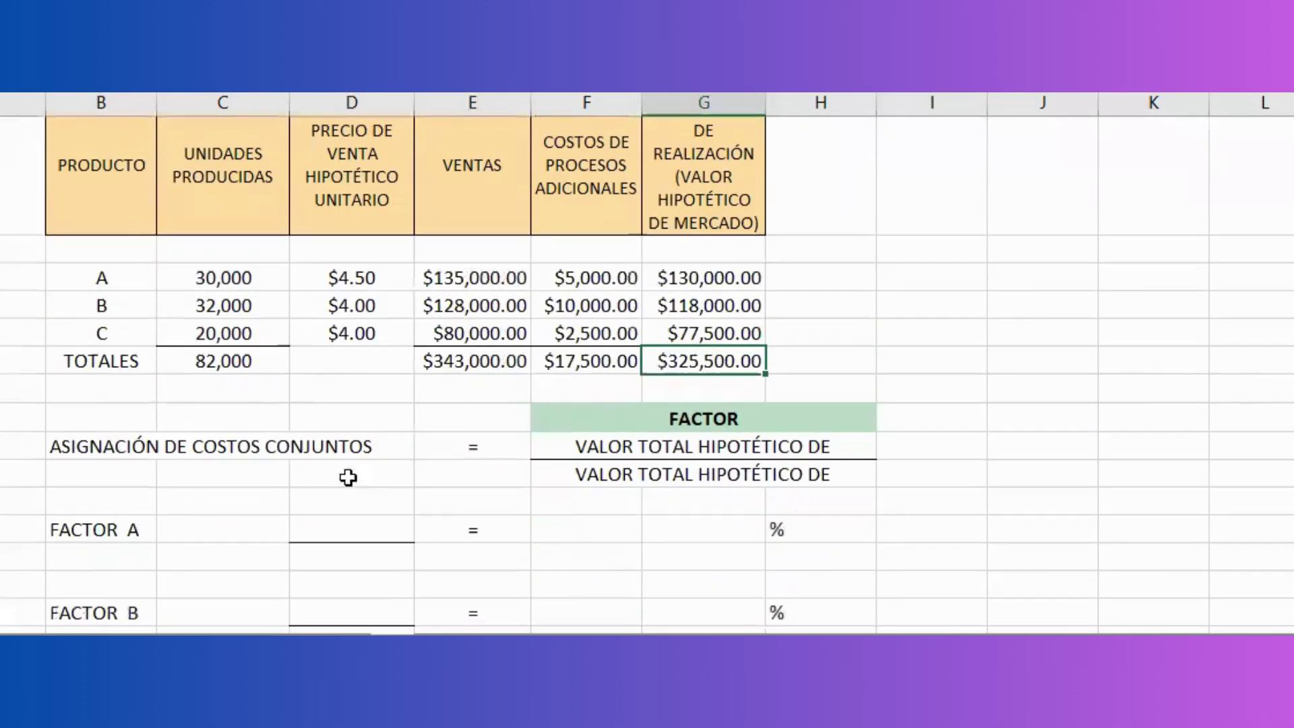
click(859, 455)
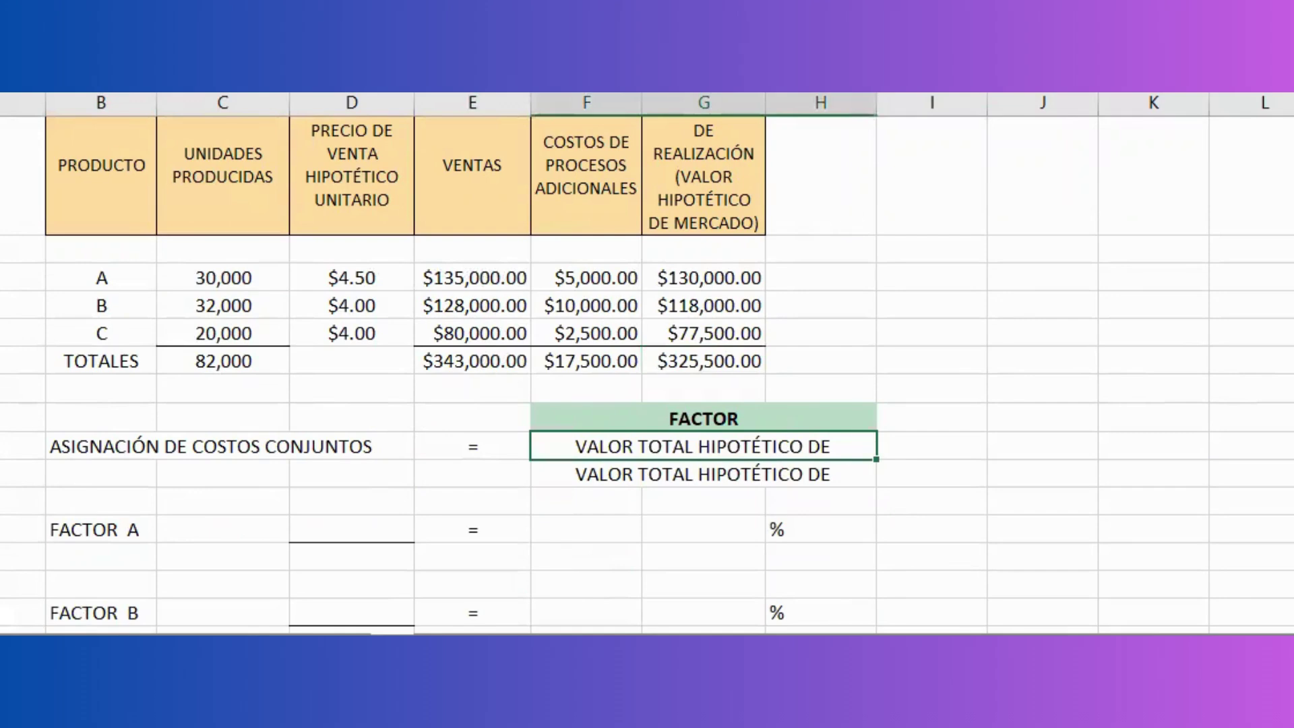
key(F2)
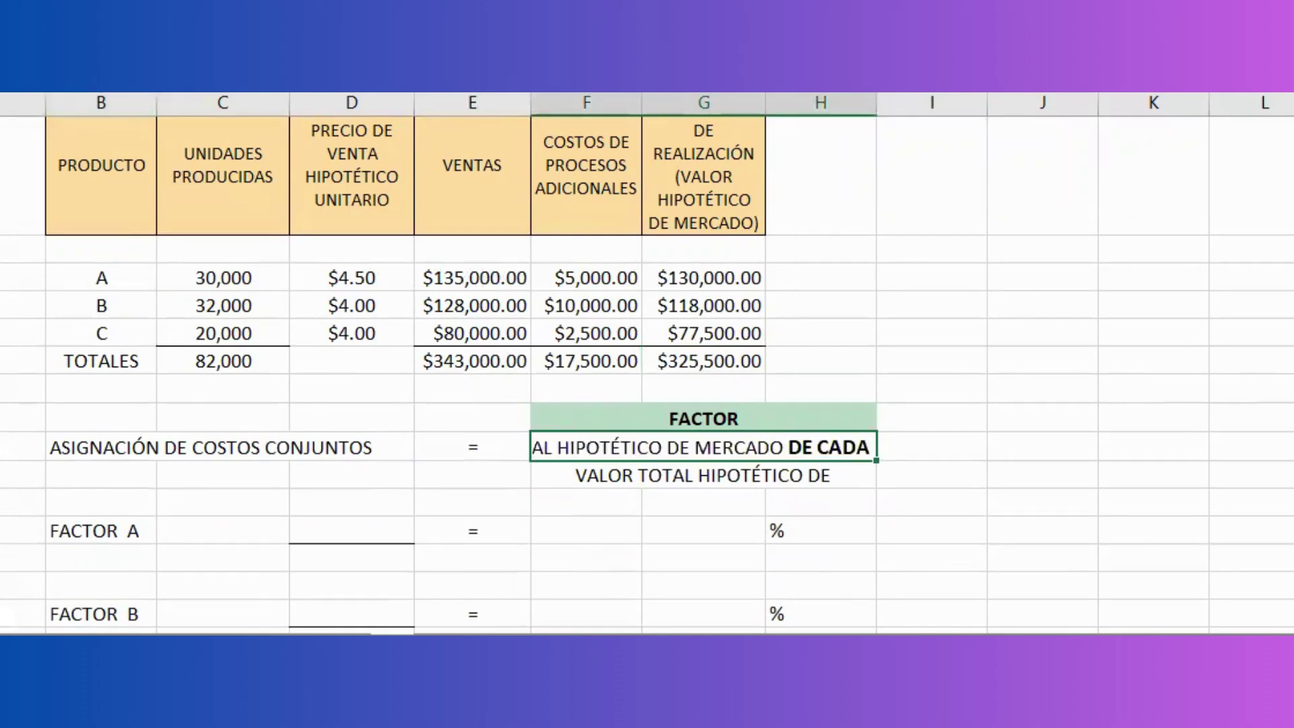
drag(1, 460, 1, 541)
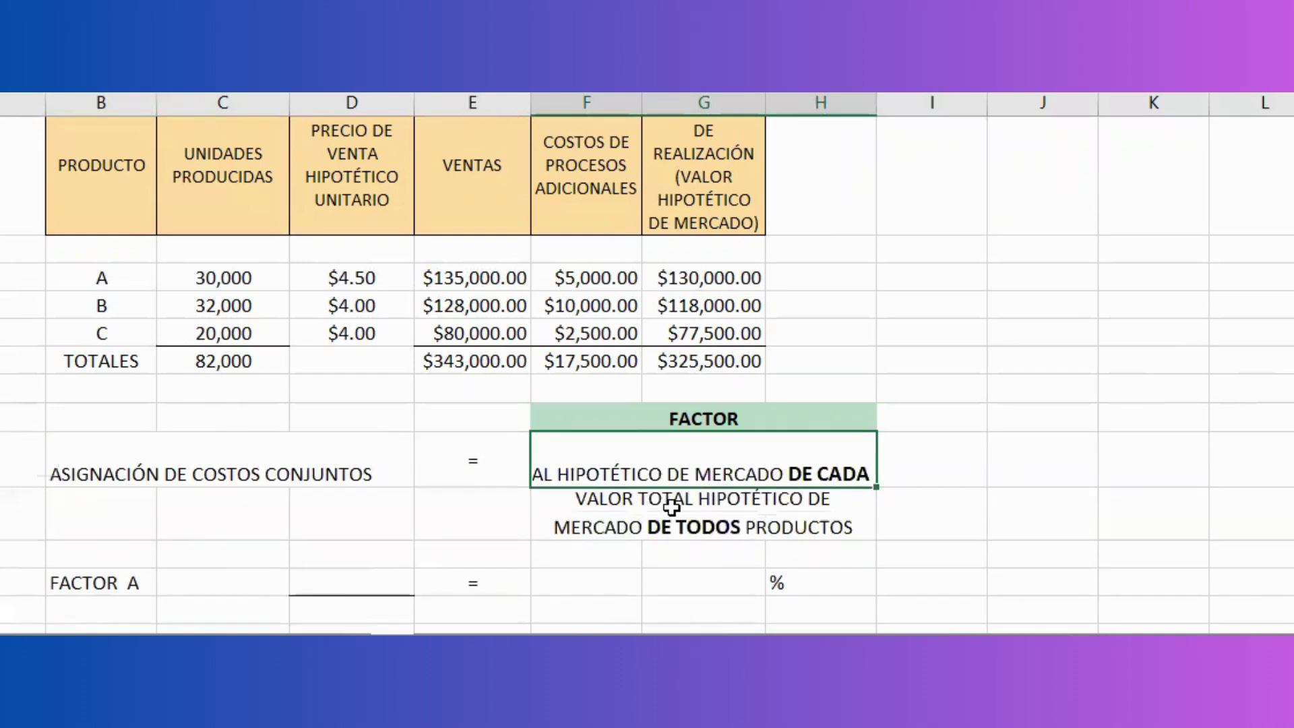
Fill in FACTOR A as $130,000.00 over $325,500.00, with the result 0.399386 and its percentage 39.93855607
scroll(613, 532, down, 1)
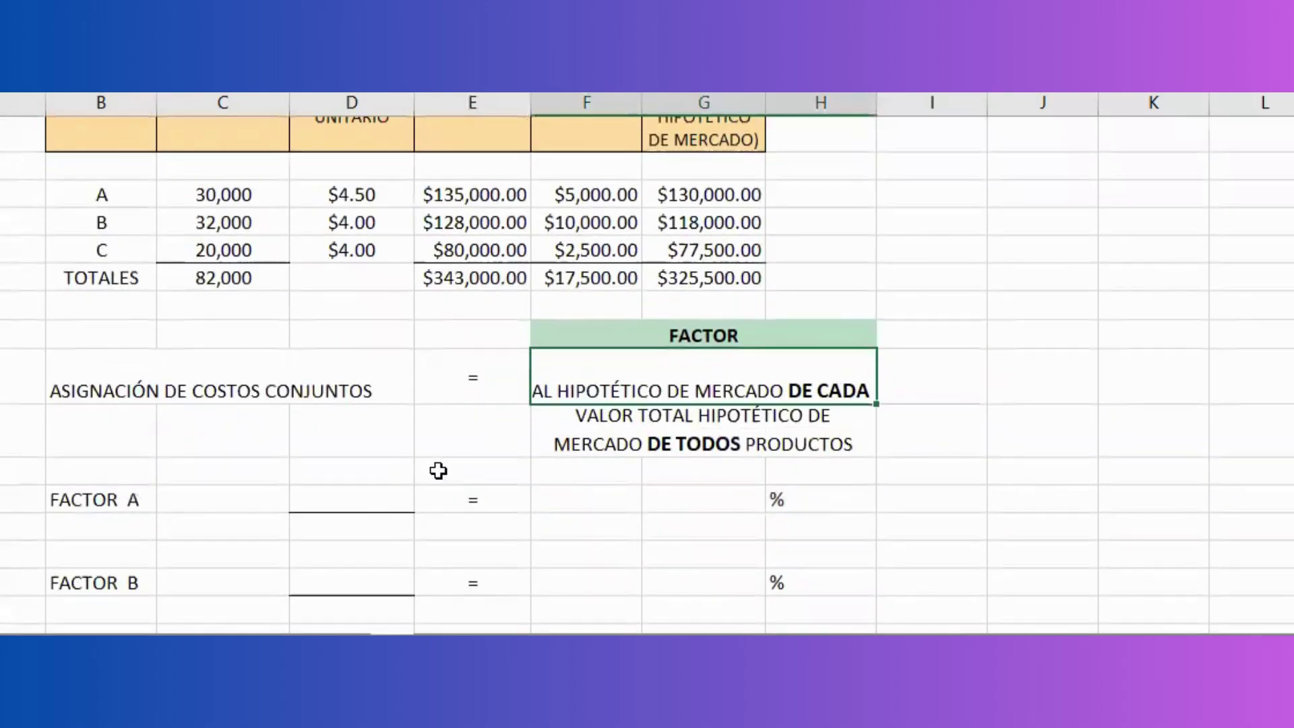
scroll(352, 523, down, 2)
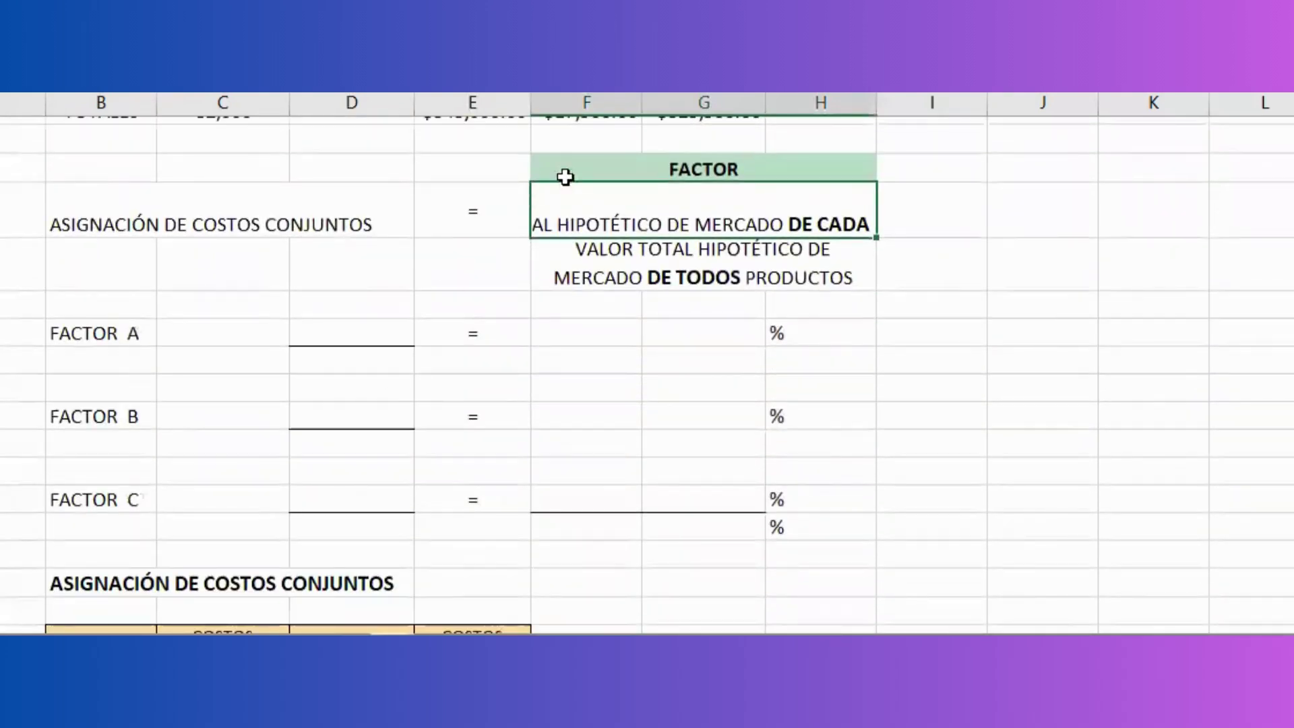
click(347, 335)
text($130,000.00)
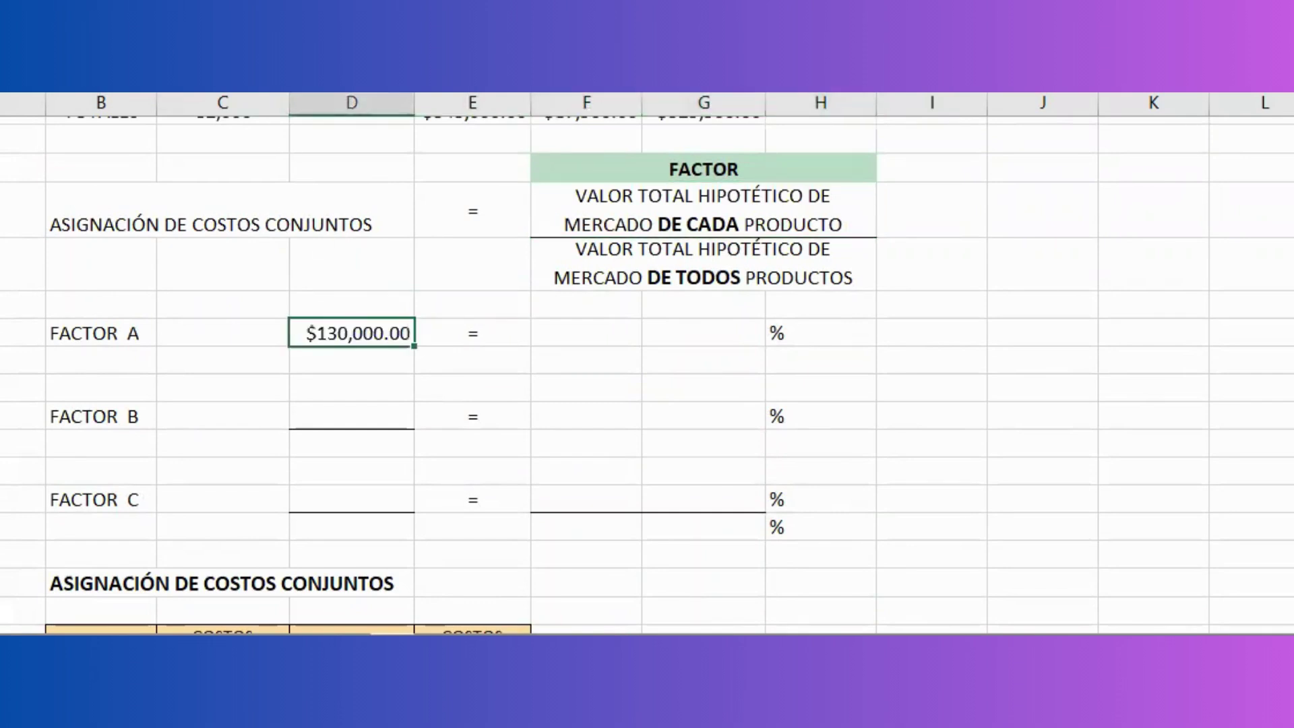
key(Down)
text($325,500.00)
click(588, 324)
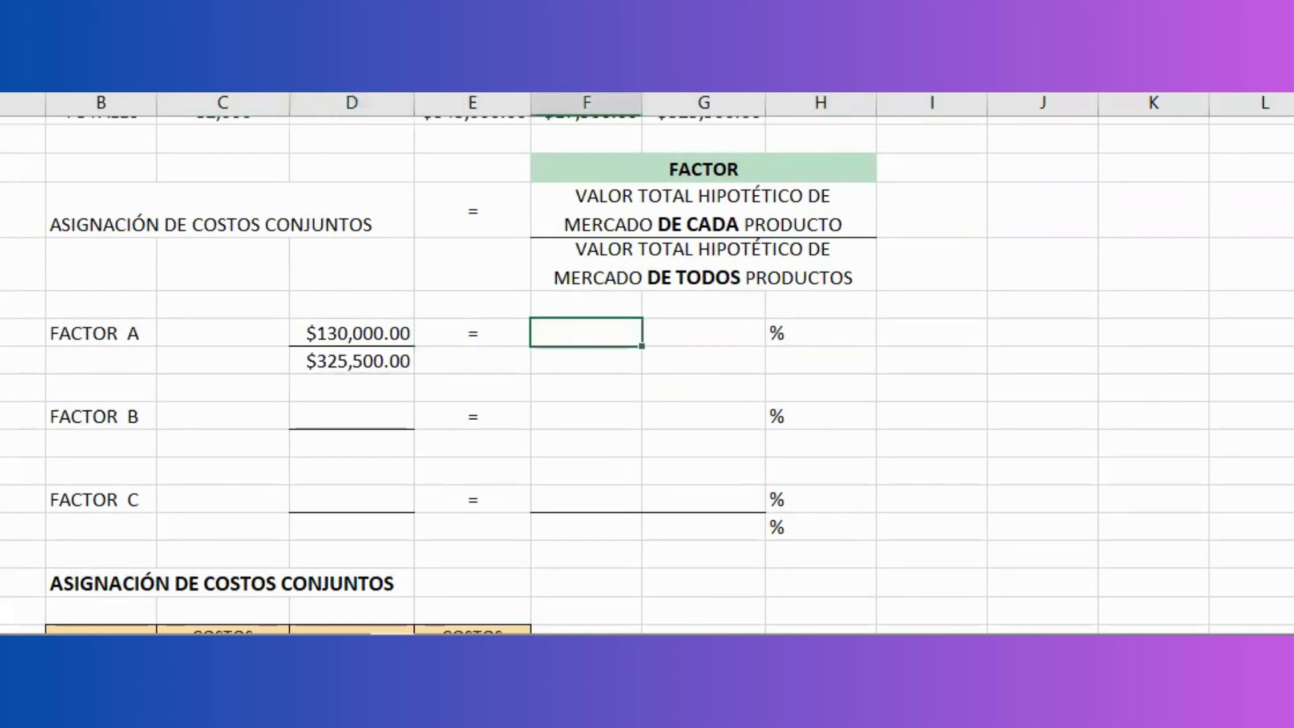
text(0.399386)
click(703, 333)
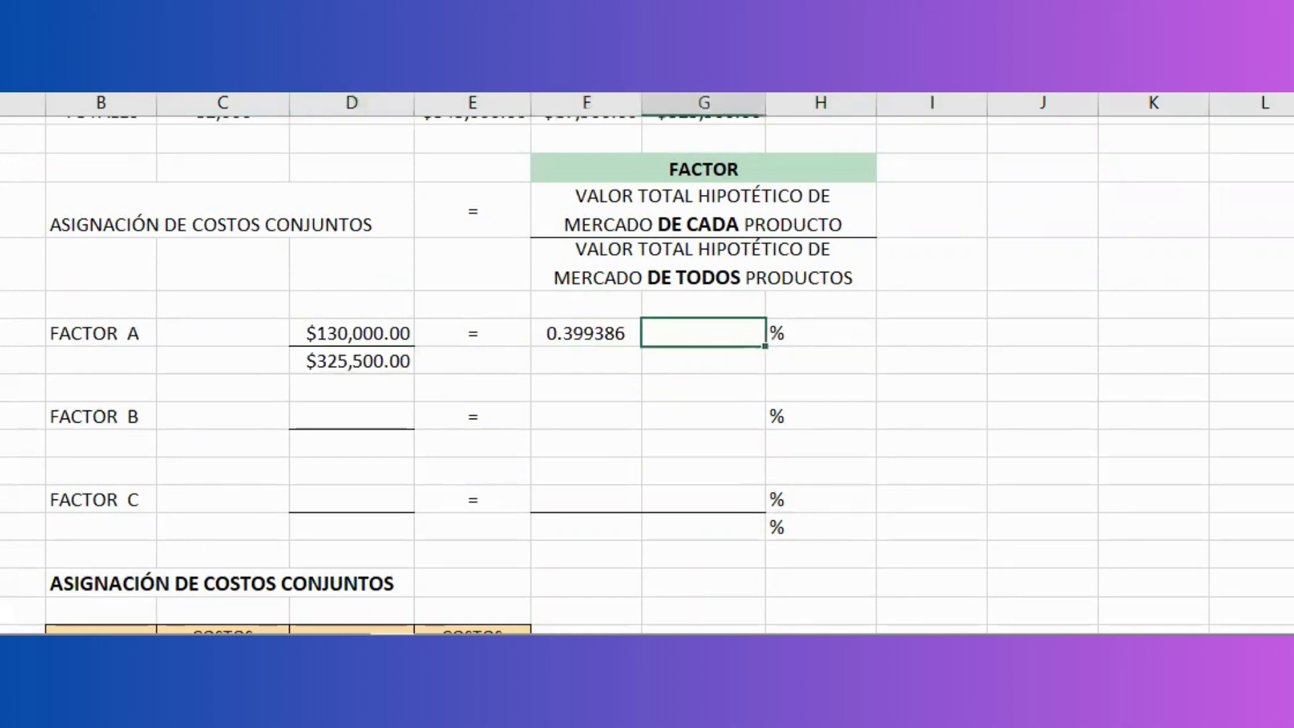
text(39.93855607)
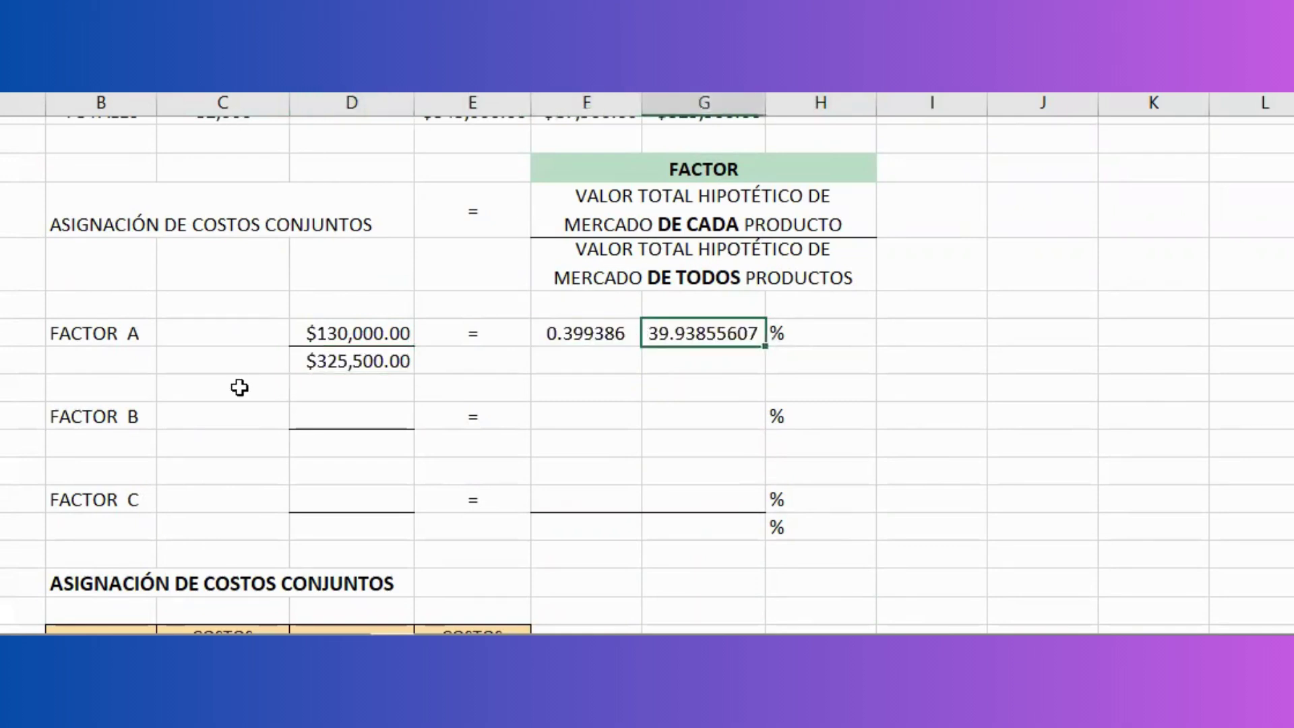
Fill in FACTOR B as $118,000.00 over $325,500.00, with the result 0.362519 and its percentage 36.25192012
click(312, 417)
text($118,000.00)
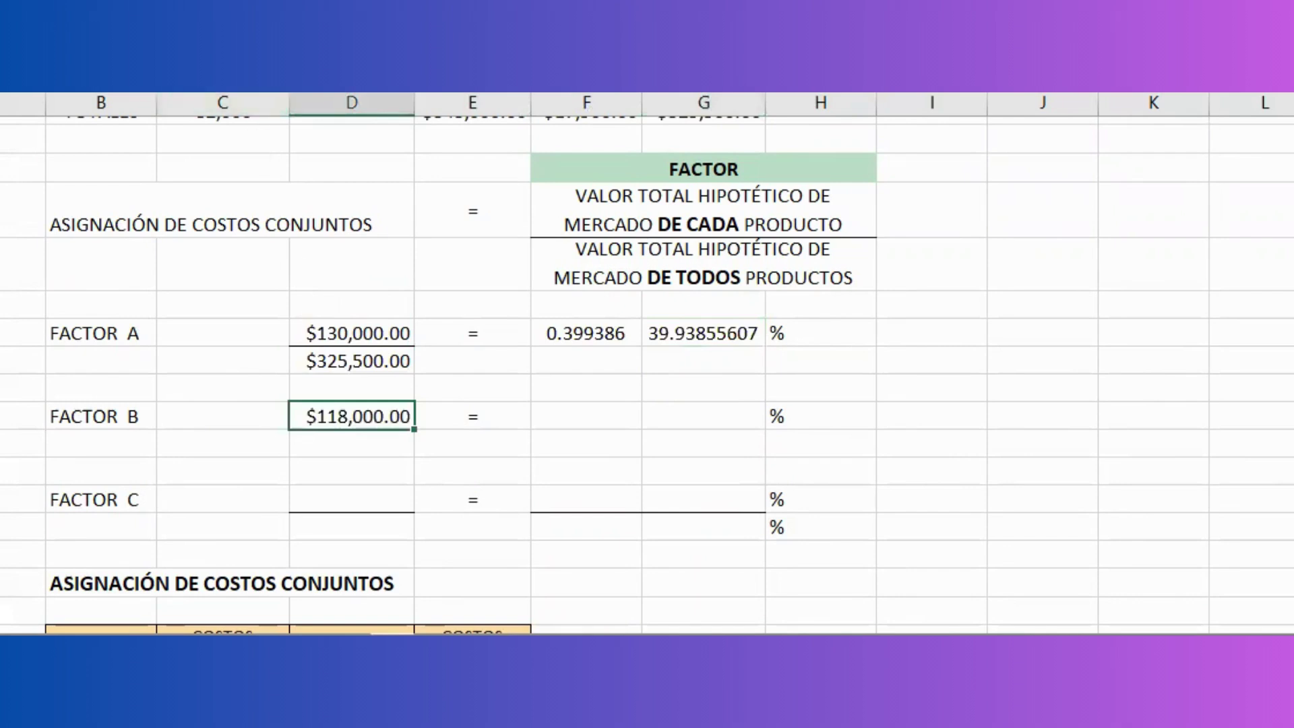
click(351, 444)
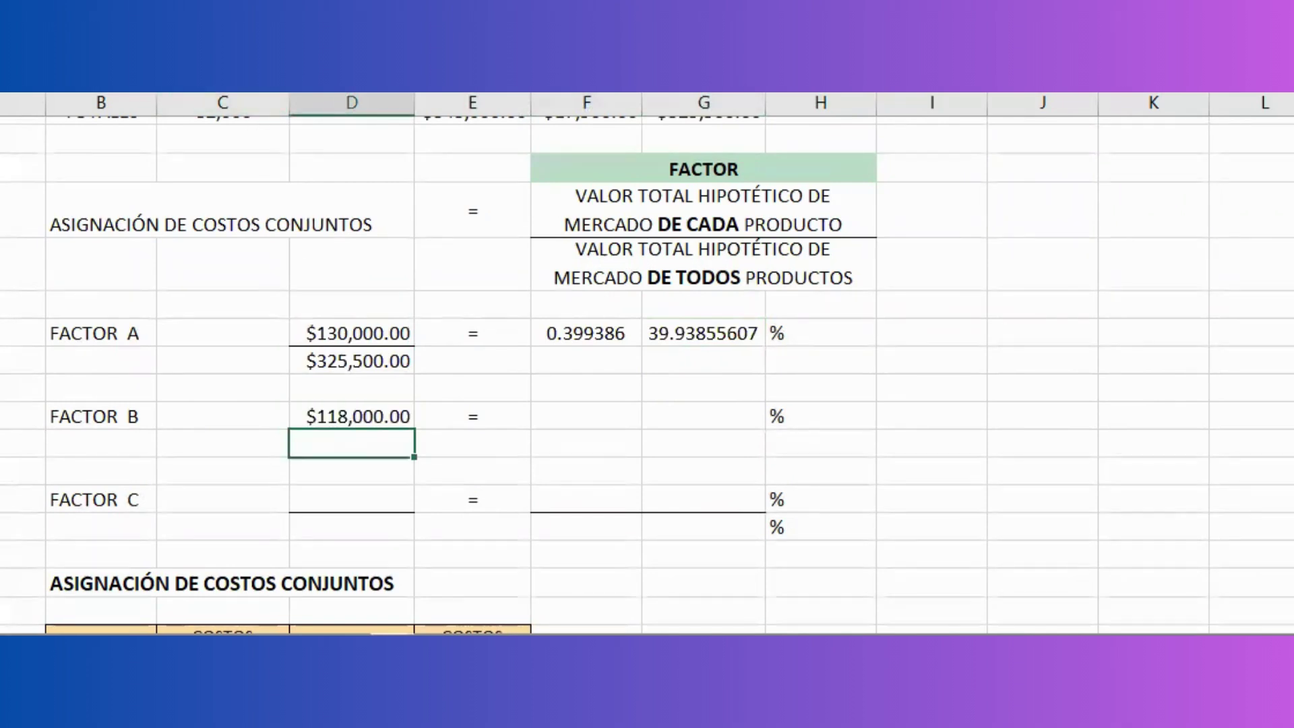
text($325,500.00)
click(472, 443)
click(586, 444)
click(586, 416)
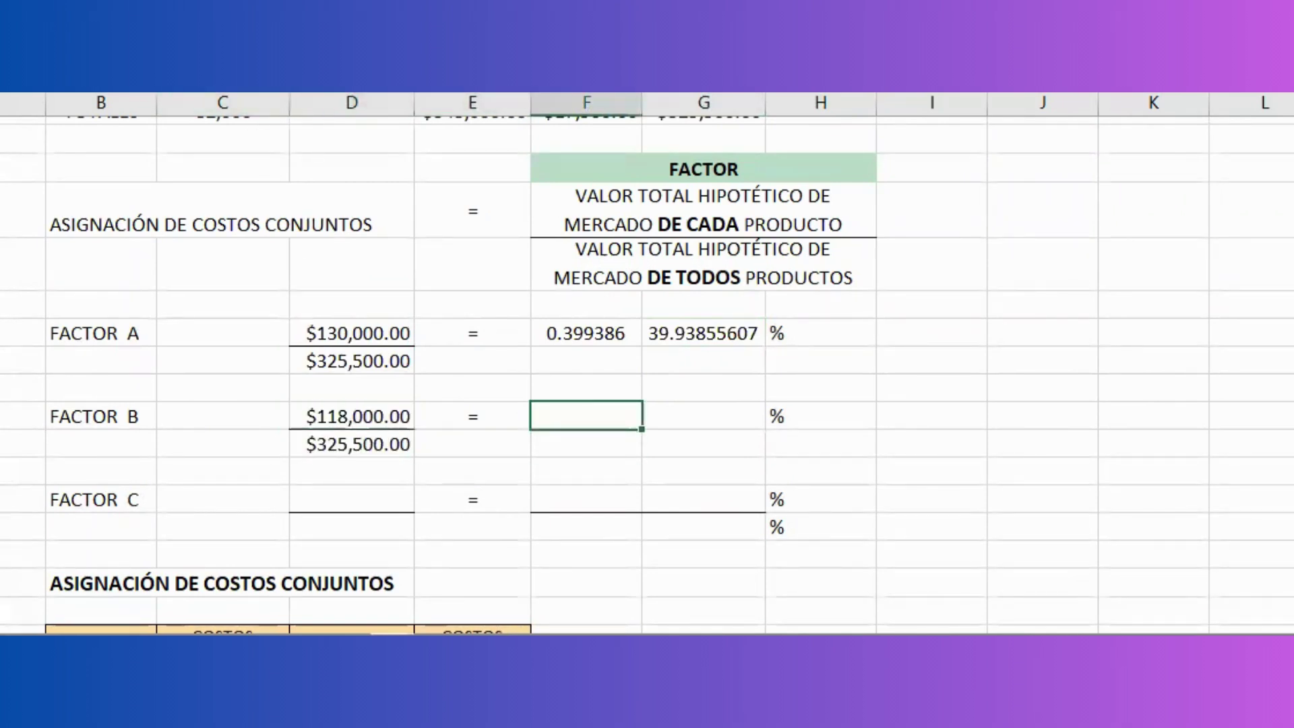
text(0.362519)
click(703, 416)
text(36.25192012)
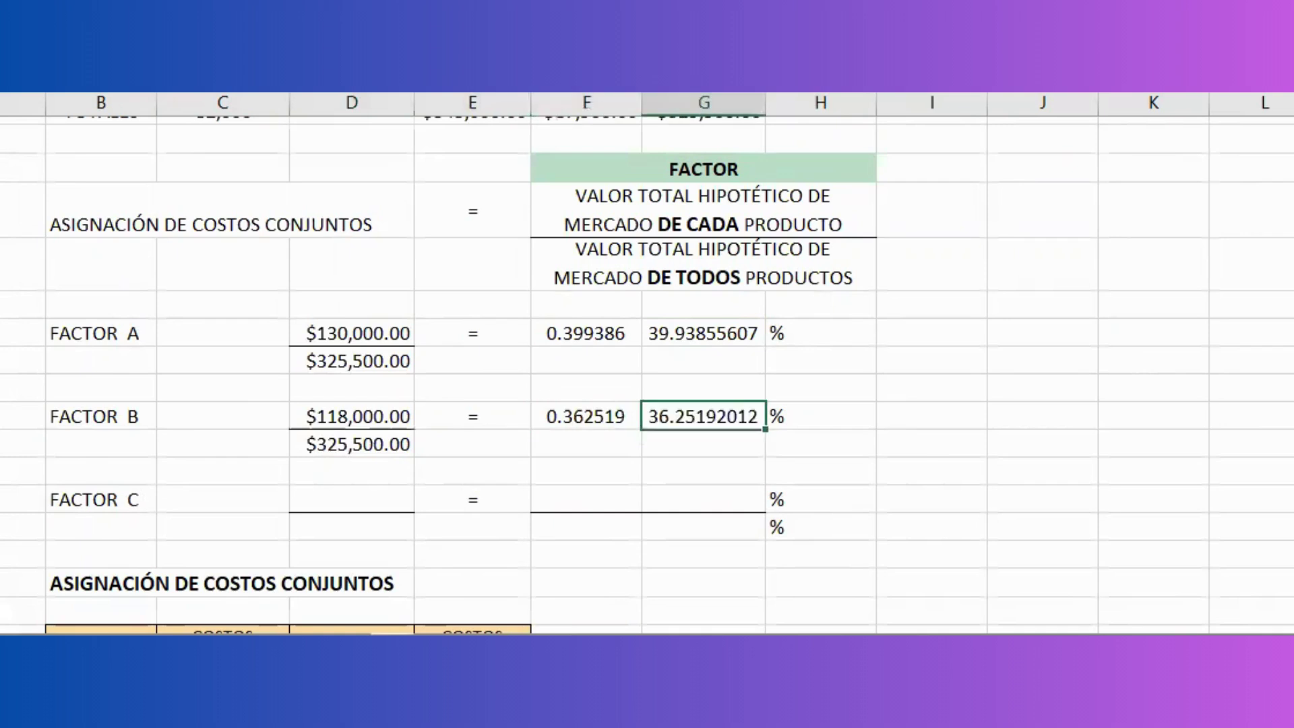
Fill in FACTOR C as $77,500.00 over $325,500.00, with the result 0.238095 and its percentage 23.80952381
click(374, 499)
text($77,500.00)
key(Return)
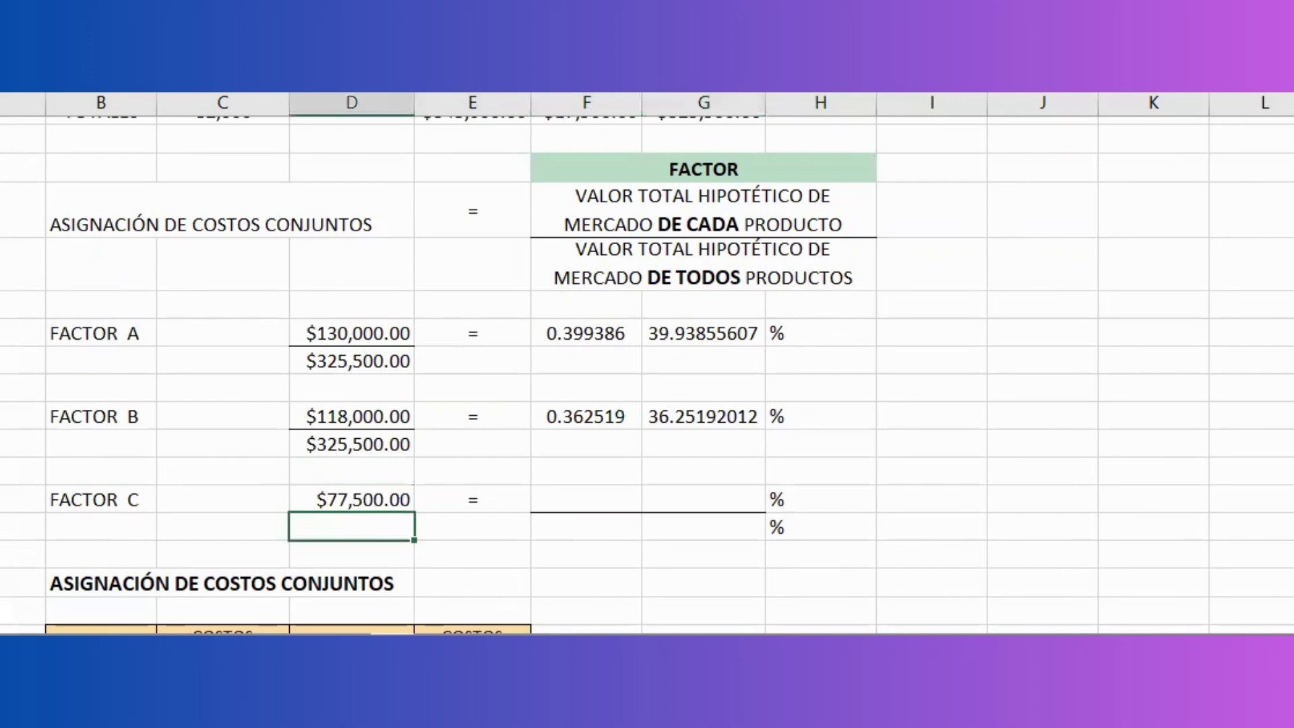
text($325,500.00)
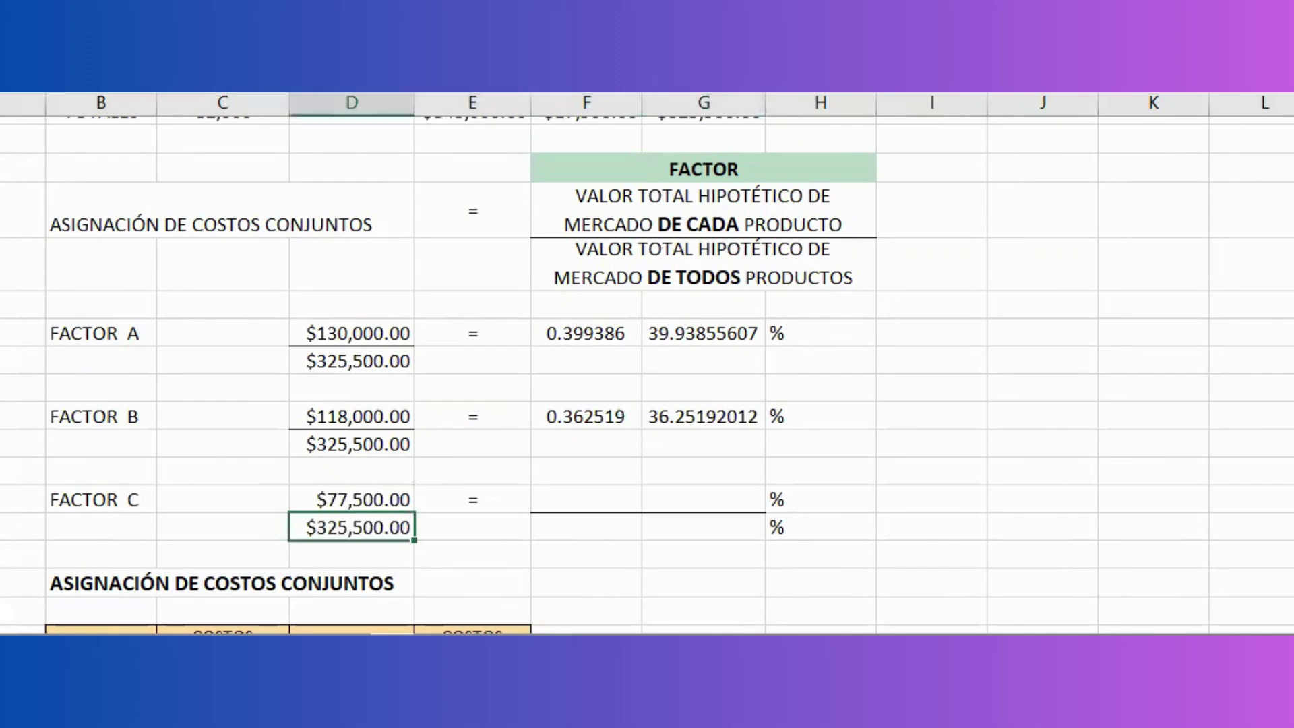
key(Right)
key(Right)
key(Up)
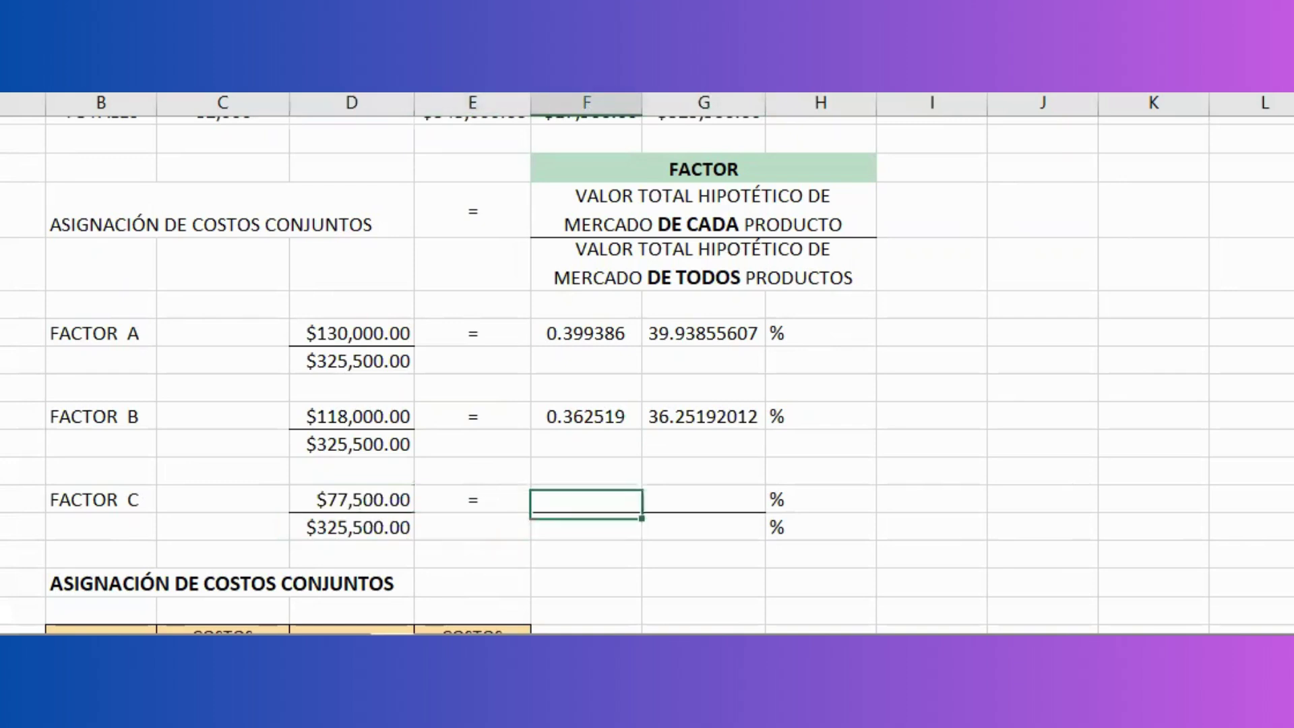
text(0.238095)
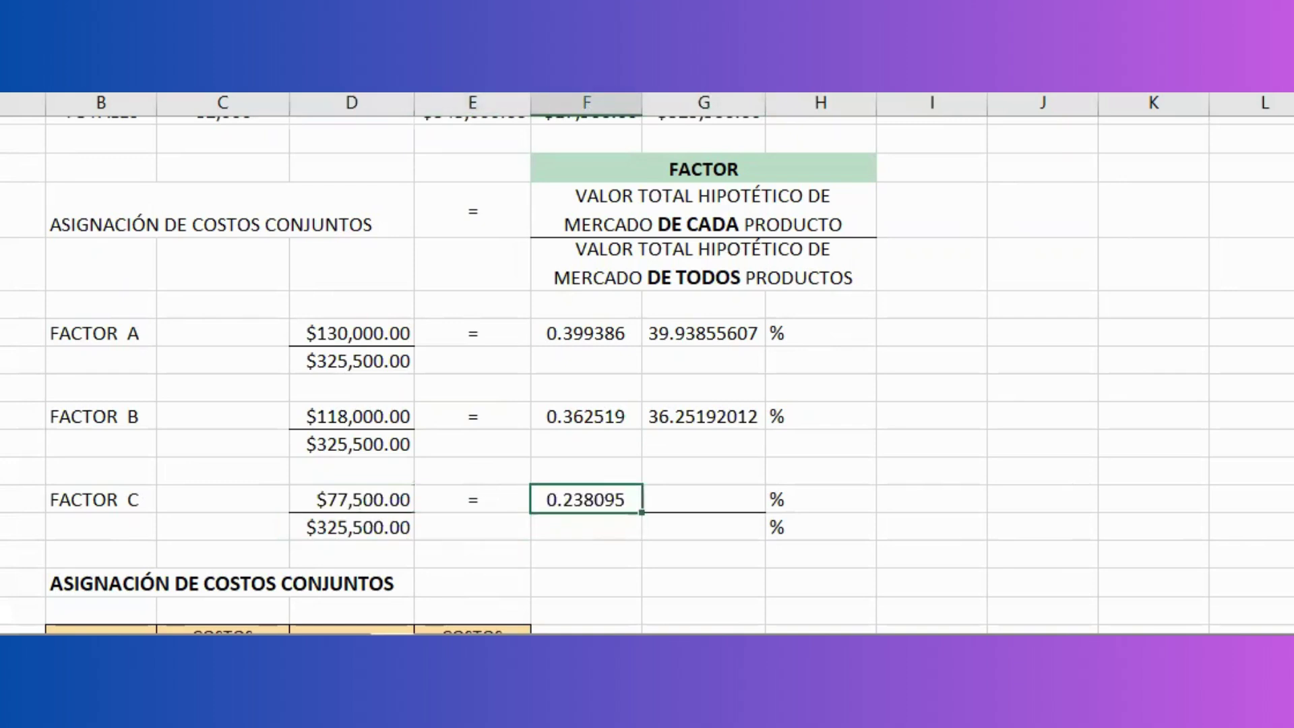
key(Right)
text(23.80952381)
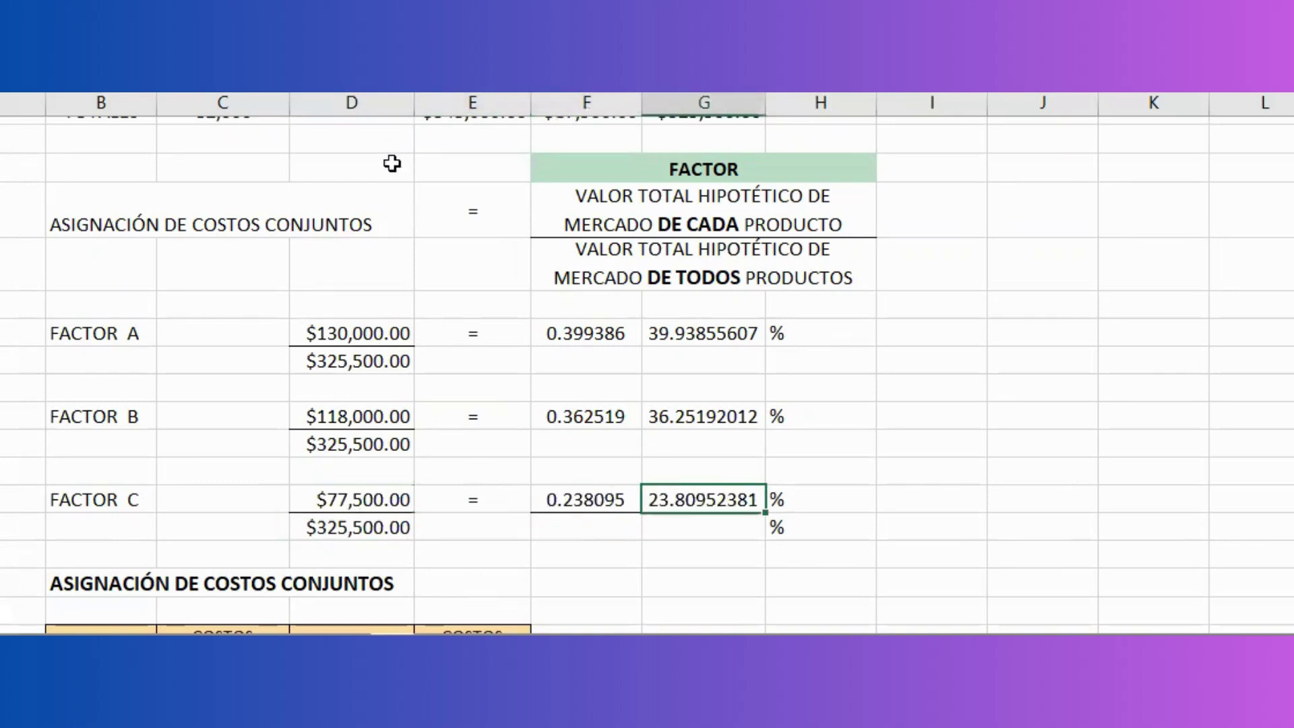
Total the three factors beneath FACTOR C as 1.000 and their percentages as 100
scroll(393, 168, down, 3)
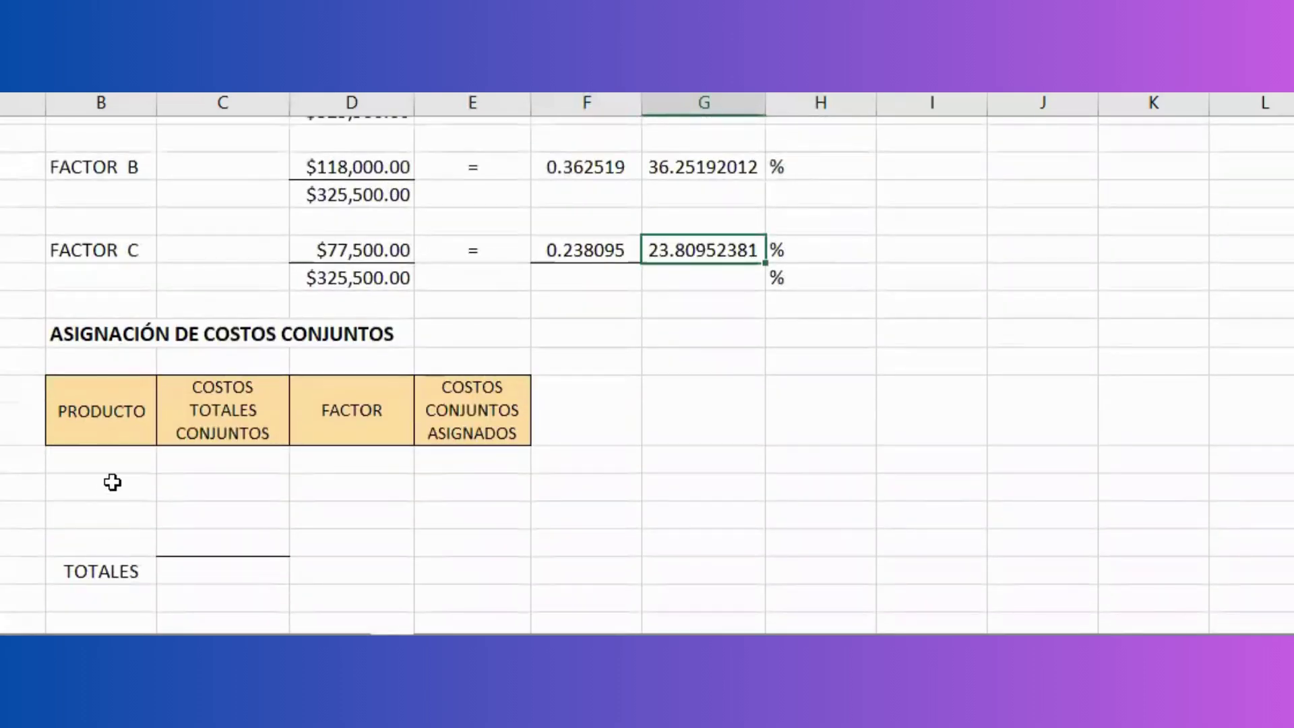
click(118, 480)
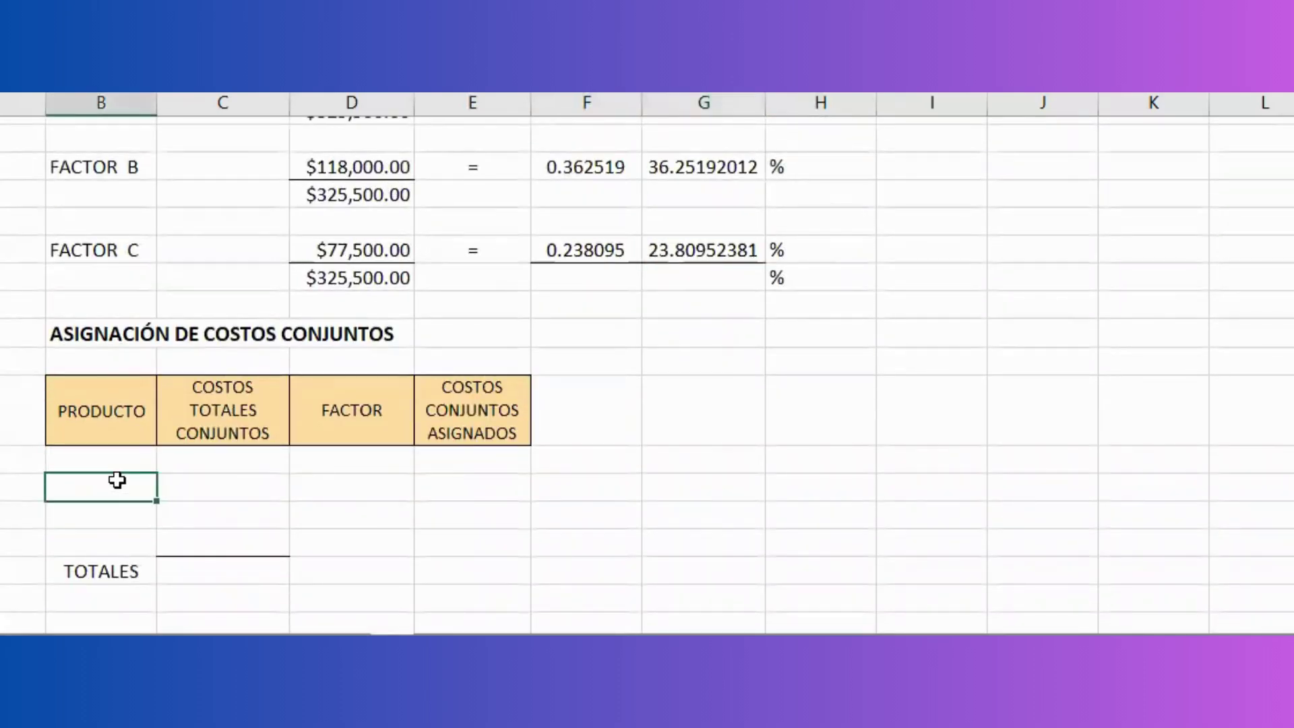
click(581, 277)
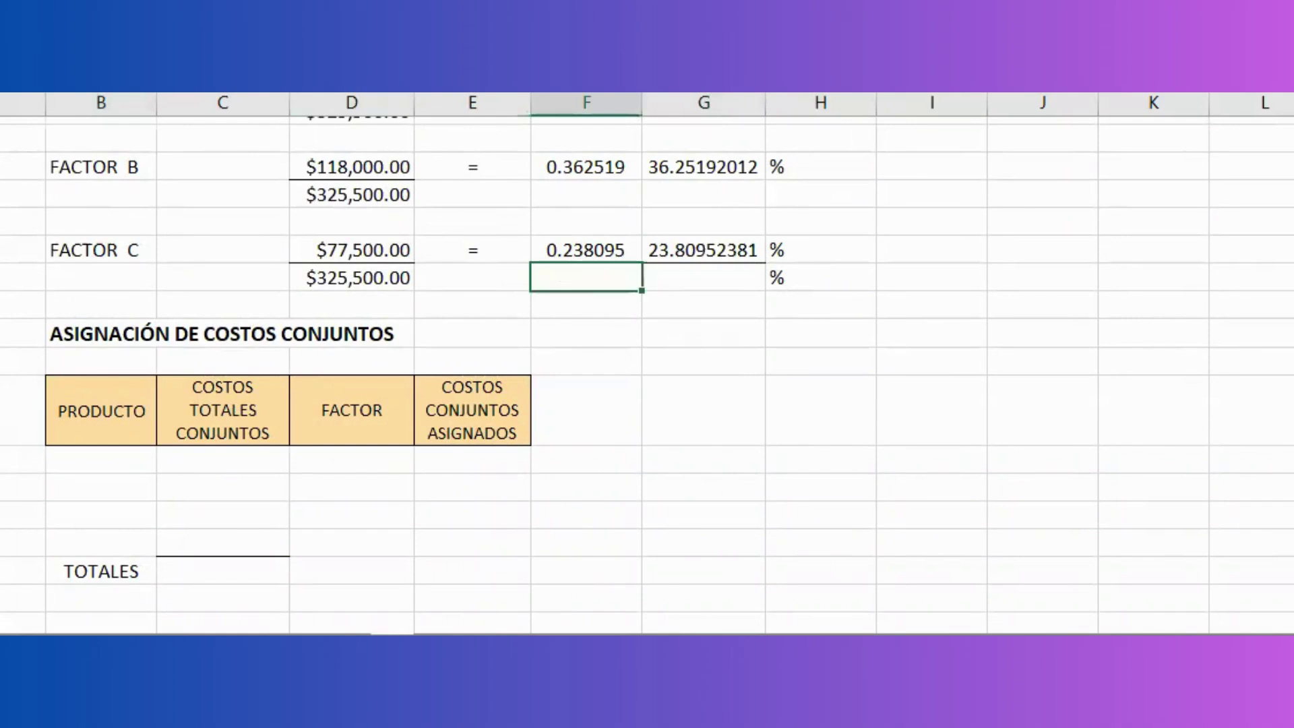
key(ctrl+v)
click(745, 274)
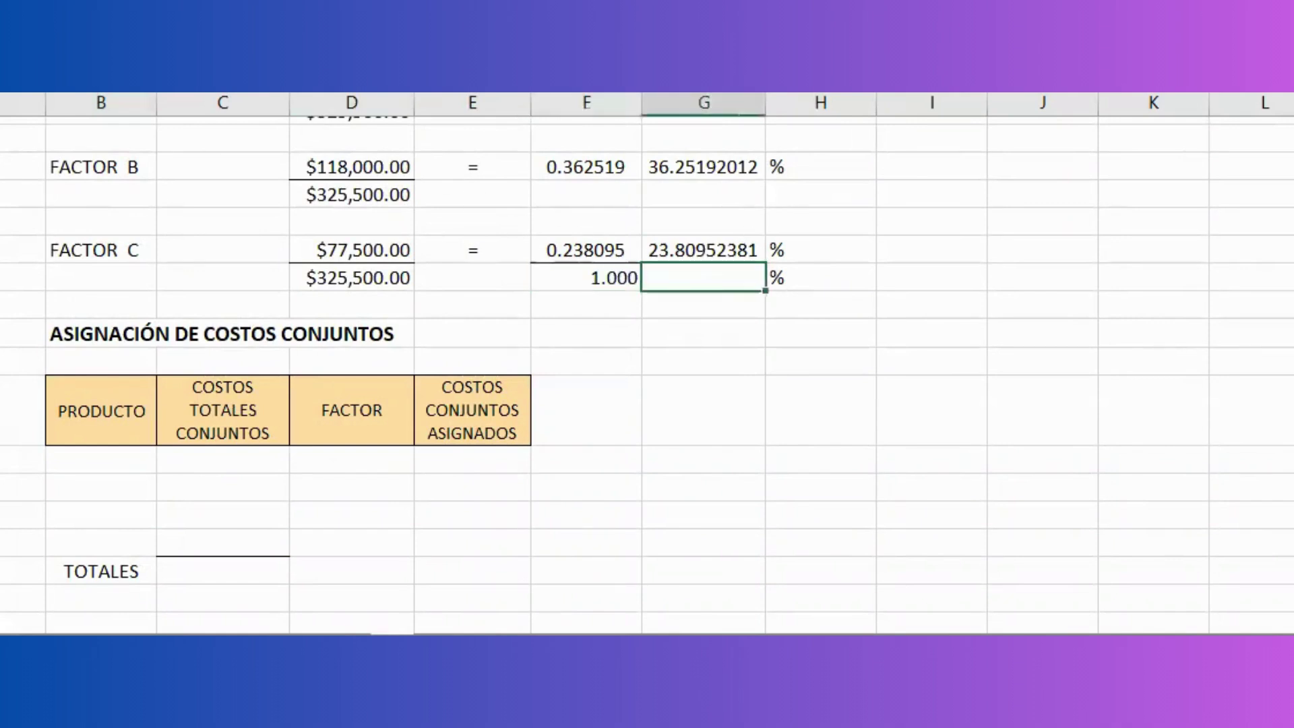
text(100)
List products A, B and C in the joint cost allocation table, with total joint costs of $132,000.00 for each and in the TOTALES row
drag(126, 492, 119, 537)
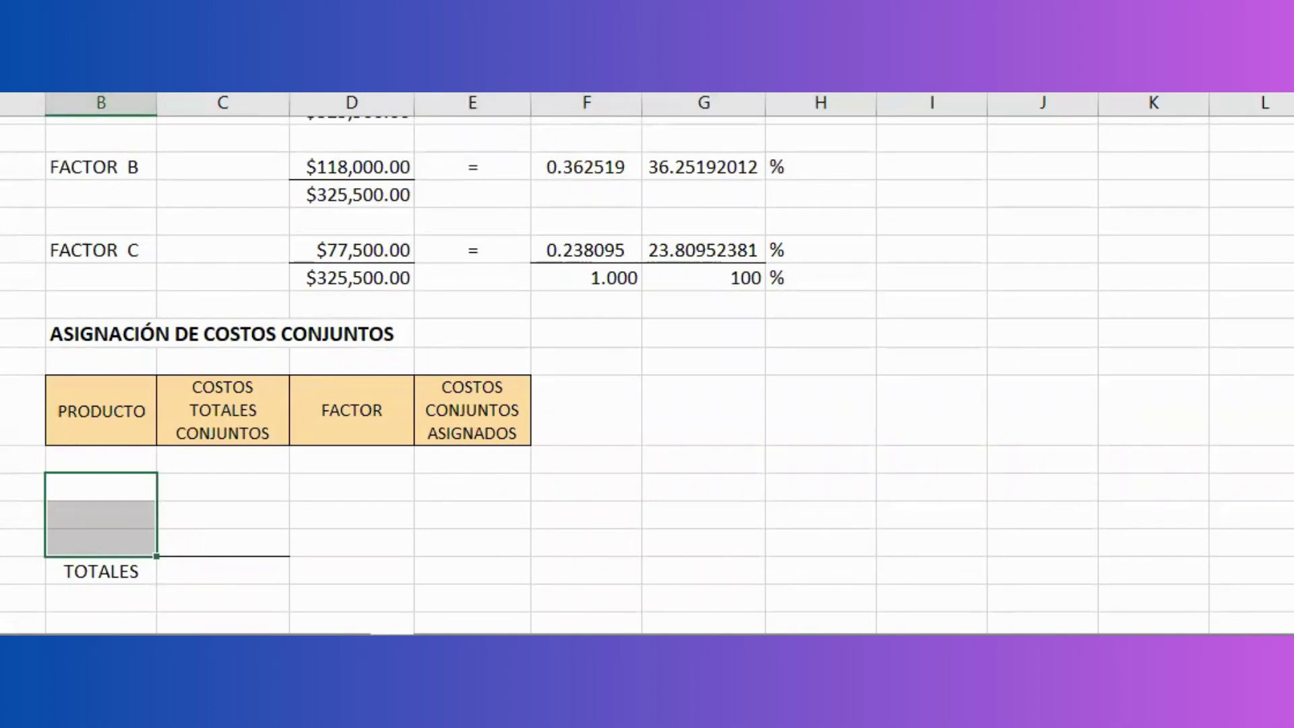
text(A B C)
click(222, 486)
text($132,000.00)
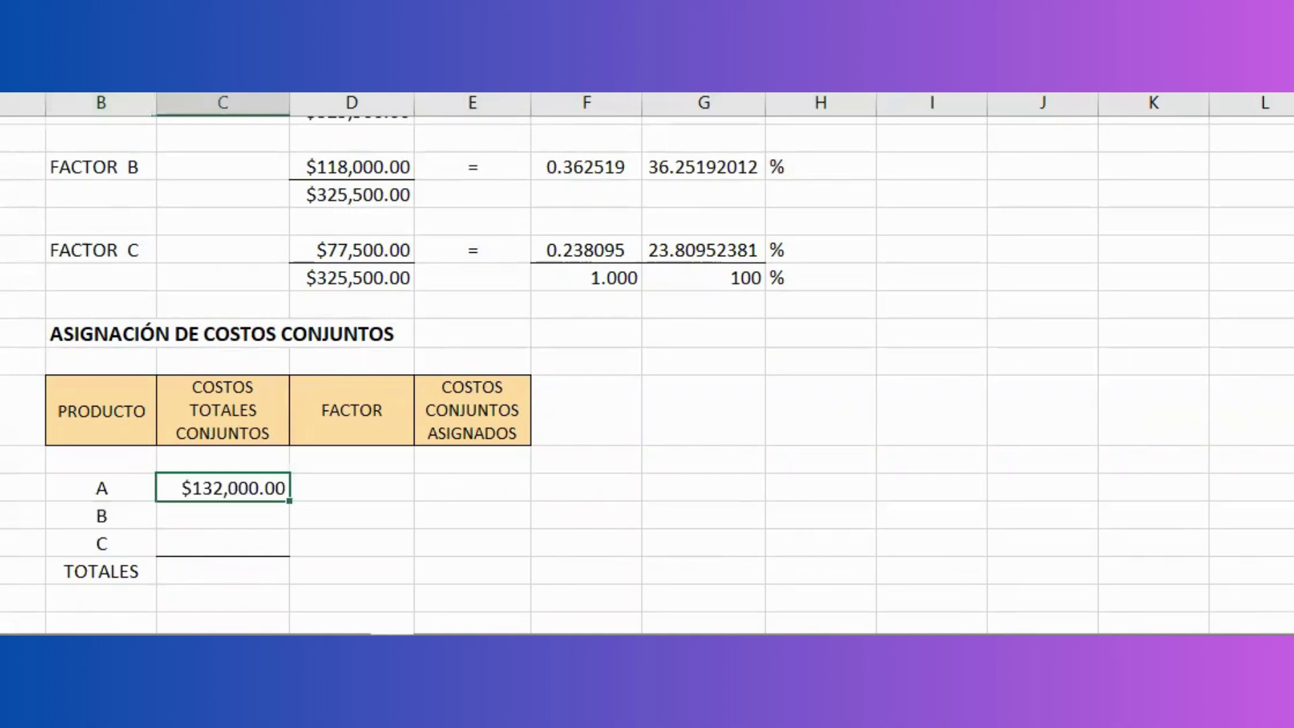
key(Down)
text($132,000.00)
key(Down)
text($132,000.00)
key(Down)
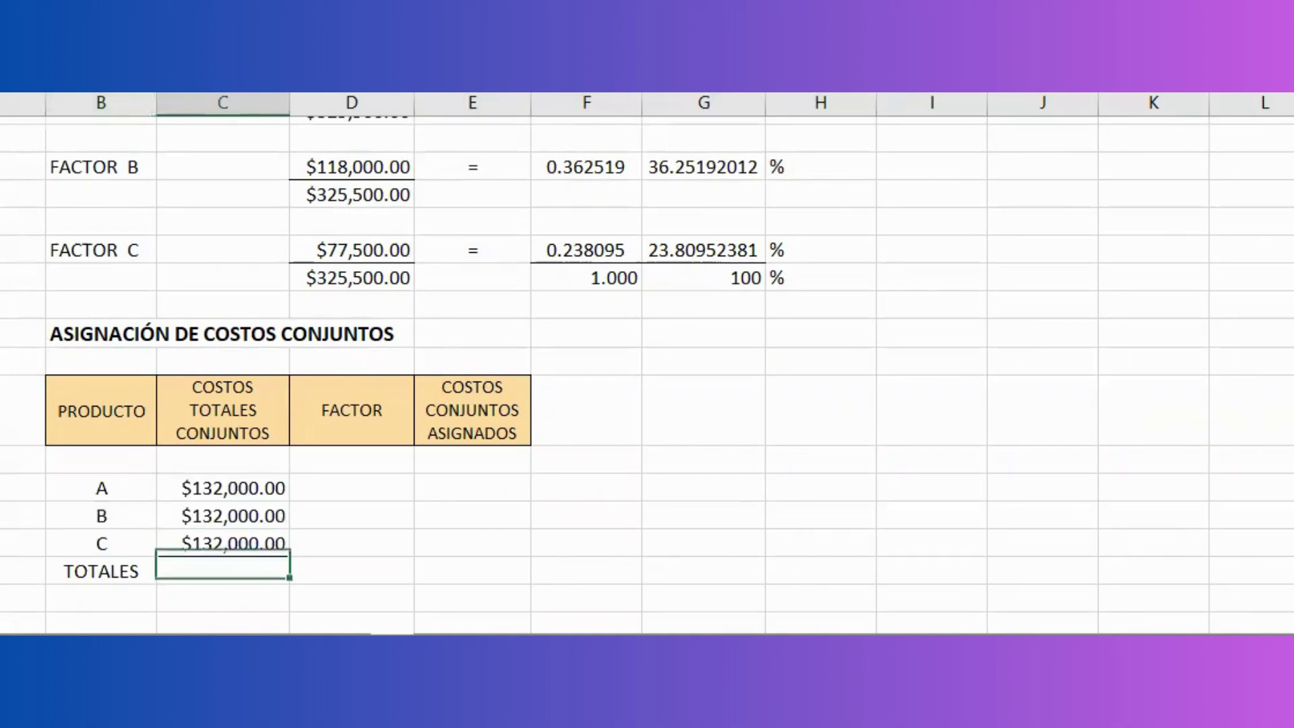
key(Down)
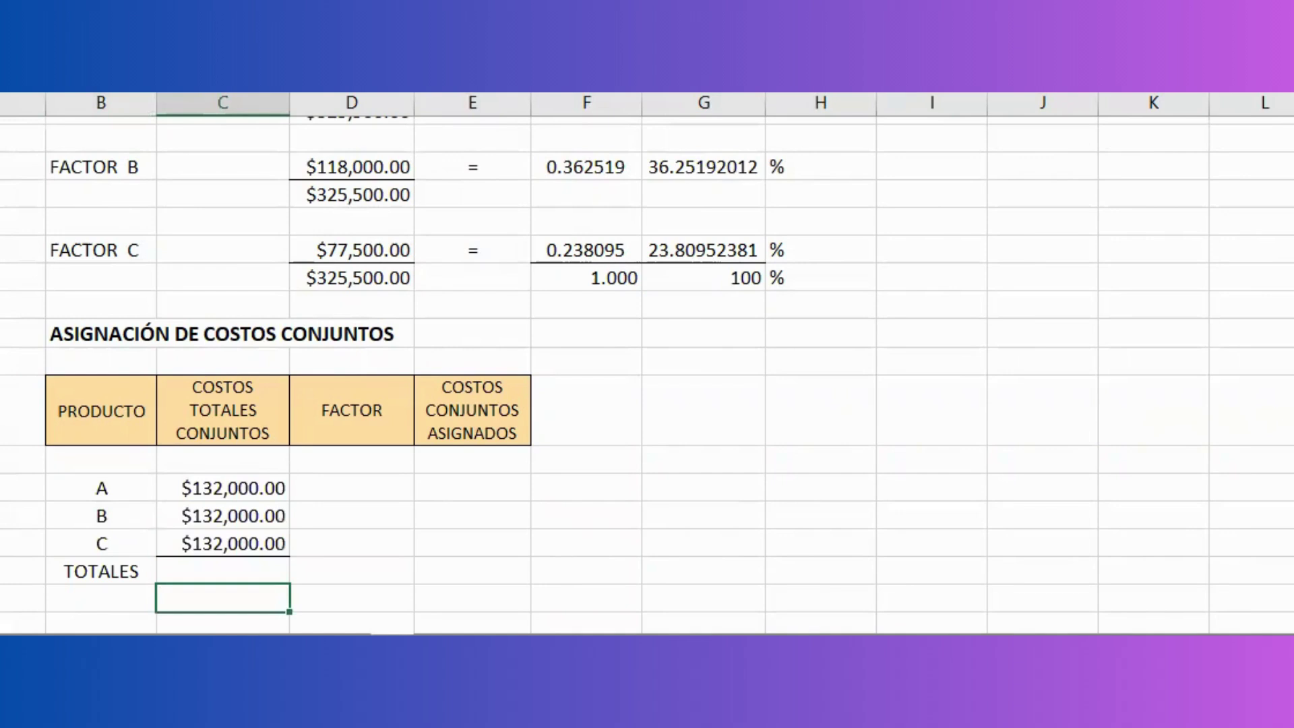
key(Up)
text($132,000.00)
Enter the allocation factors 0.3994, 0.3625 and 0.2381 for products A, B and C in the joint cost allocation table
key(Right)
key(Up)
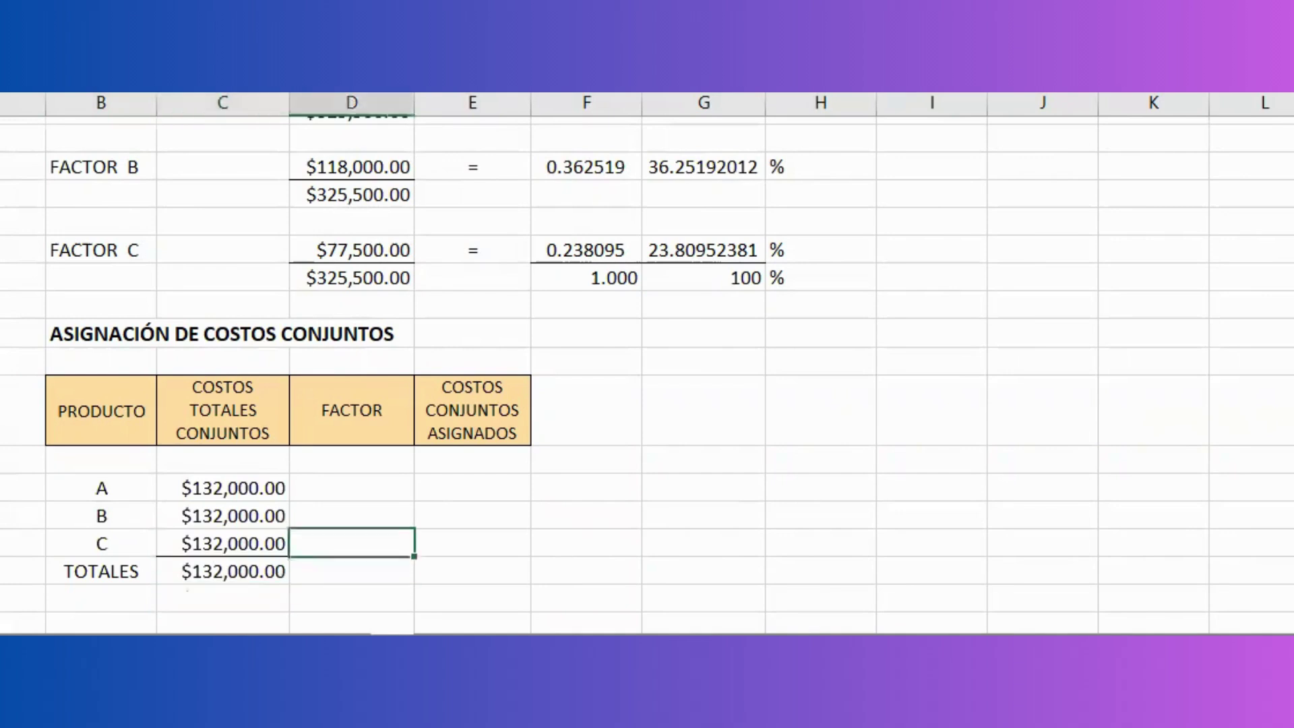
key(Up)
key(Up)
text(0.3994)
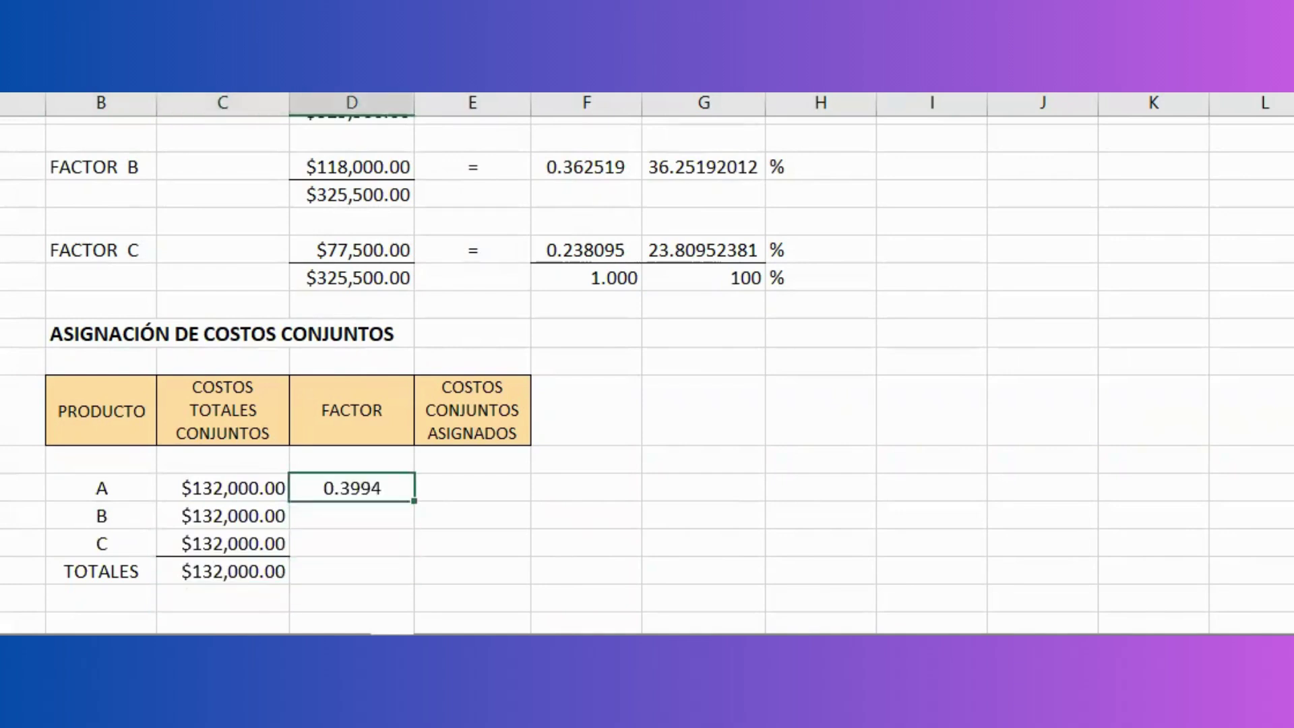
key(Return)
text(0.3625)
key(Return)
text(0.2381)
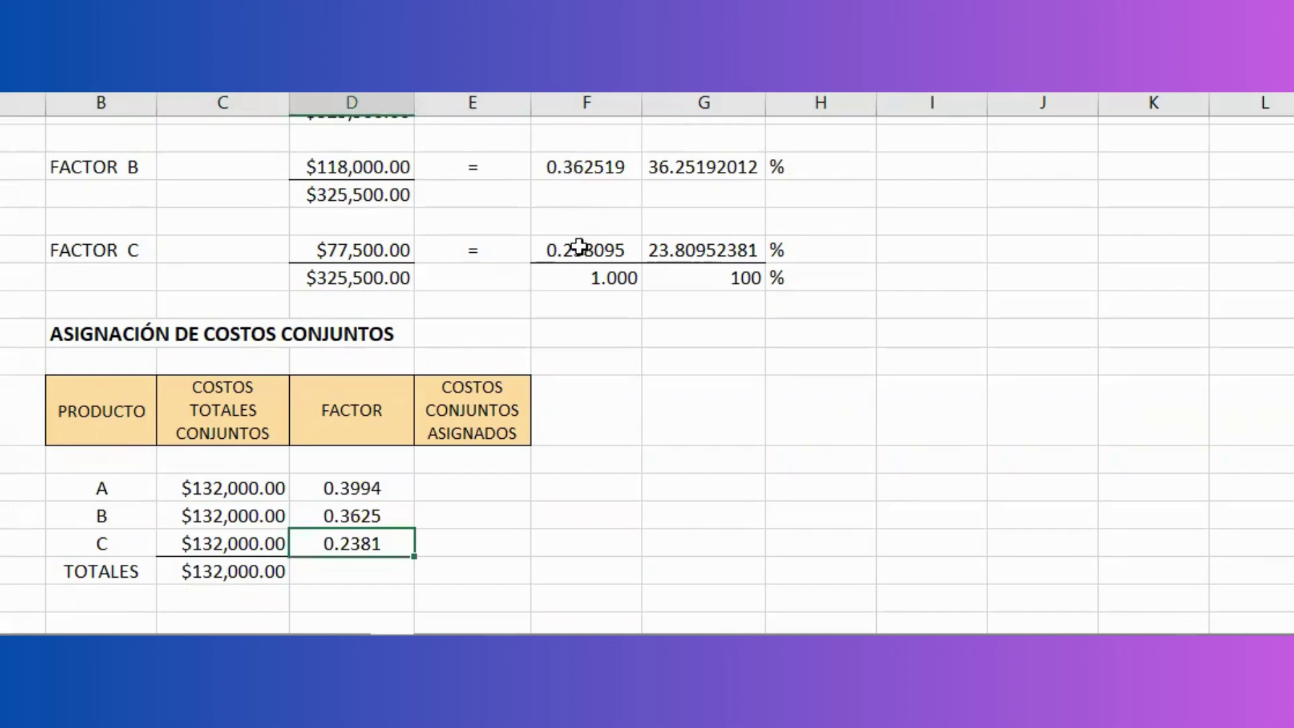
Fill in the assigned joint costs as total joint cost times factor: $52,718.89, $47,852.53 and $31,428.57 for A, B and C
click(491, 475)
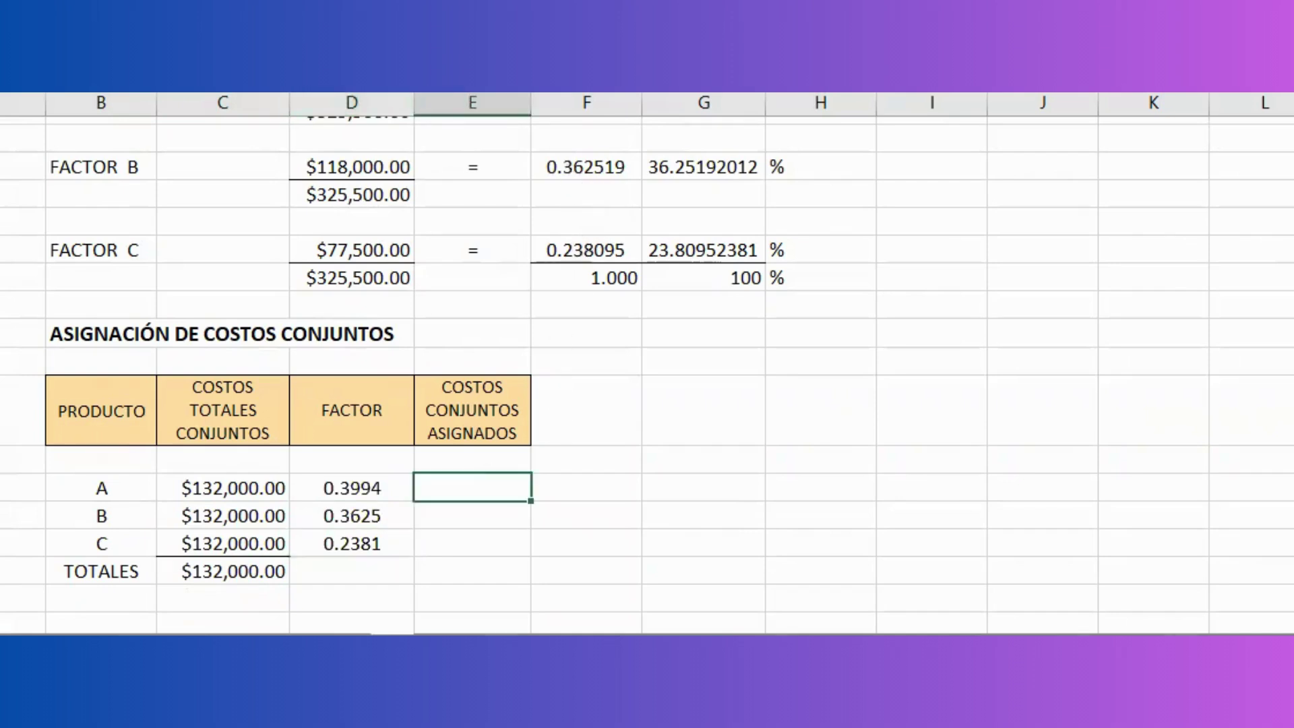
text($52,718.89)
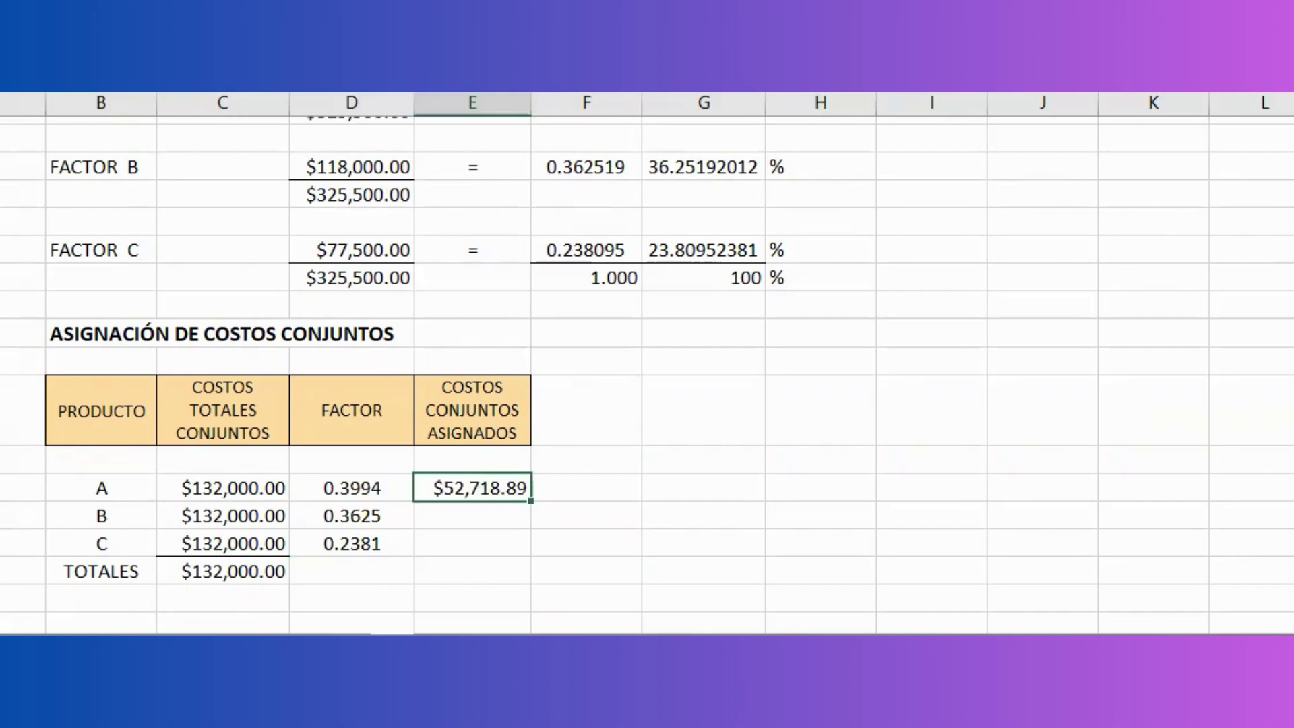
key(Down)
text($47,852.53)
key(Down)
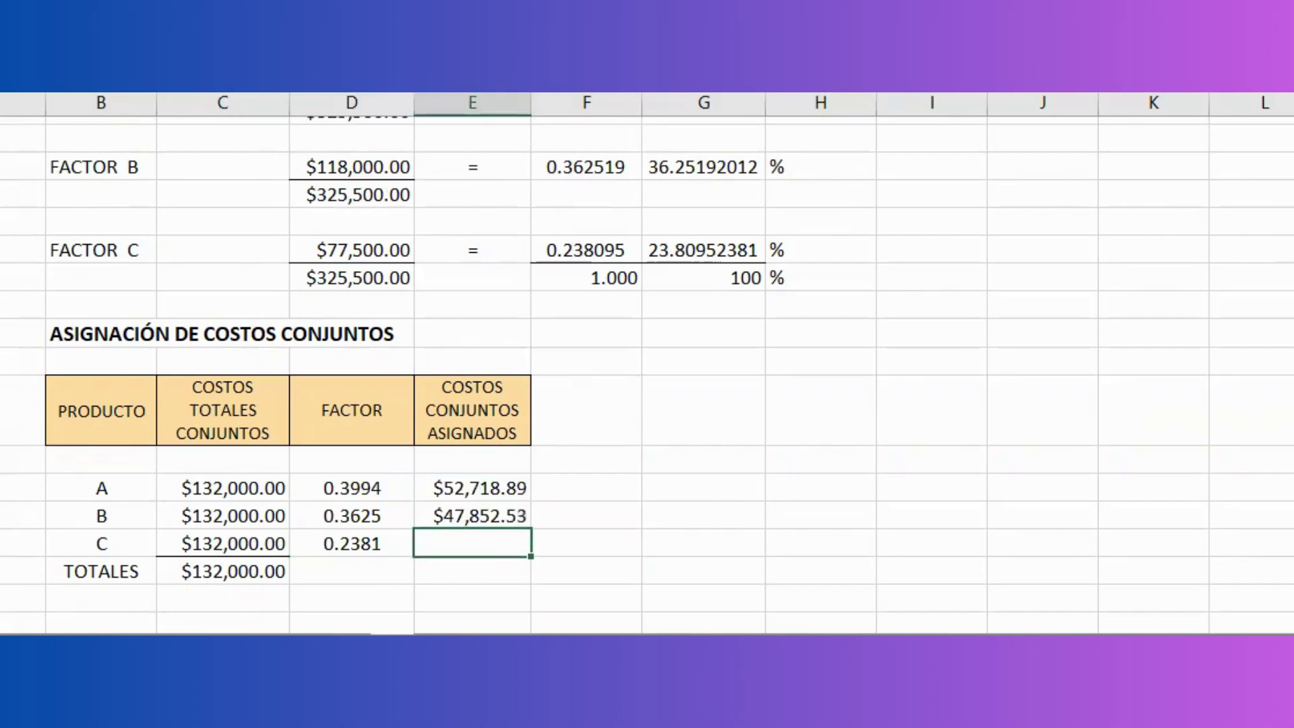
text($31,428.57)
click(263, 487)
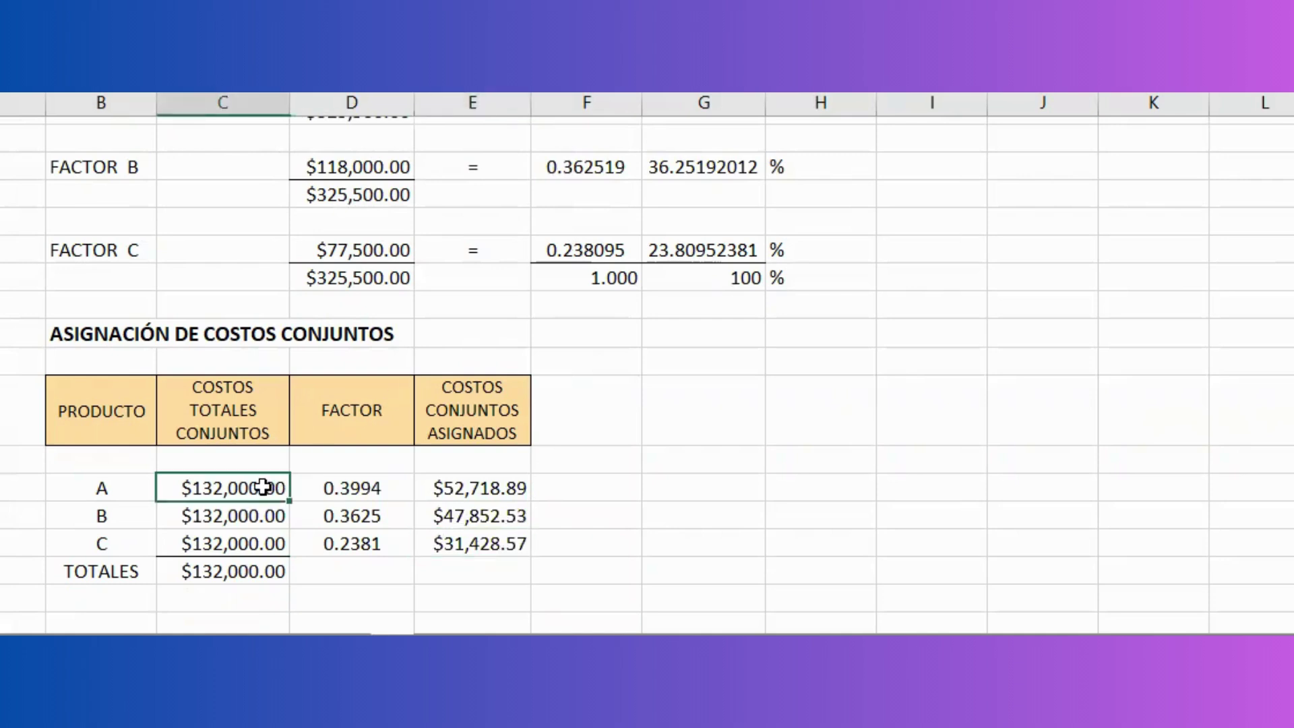
click(380, 486)
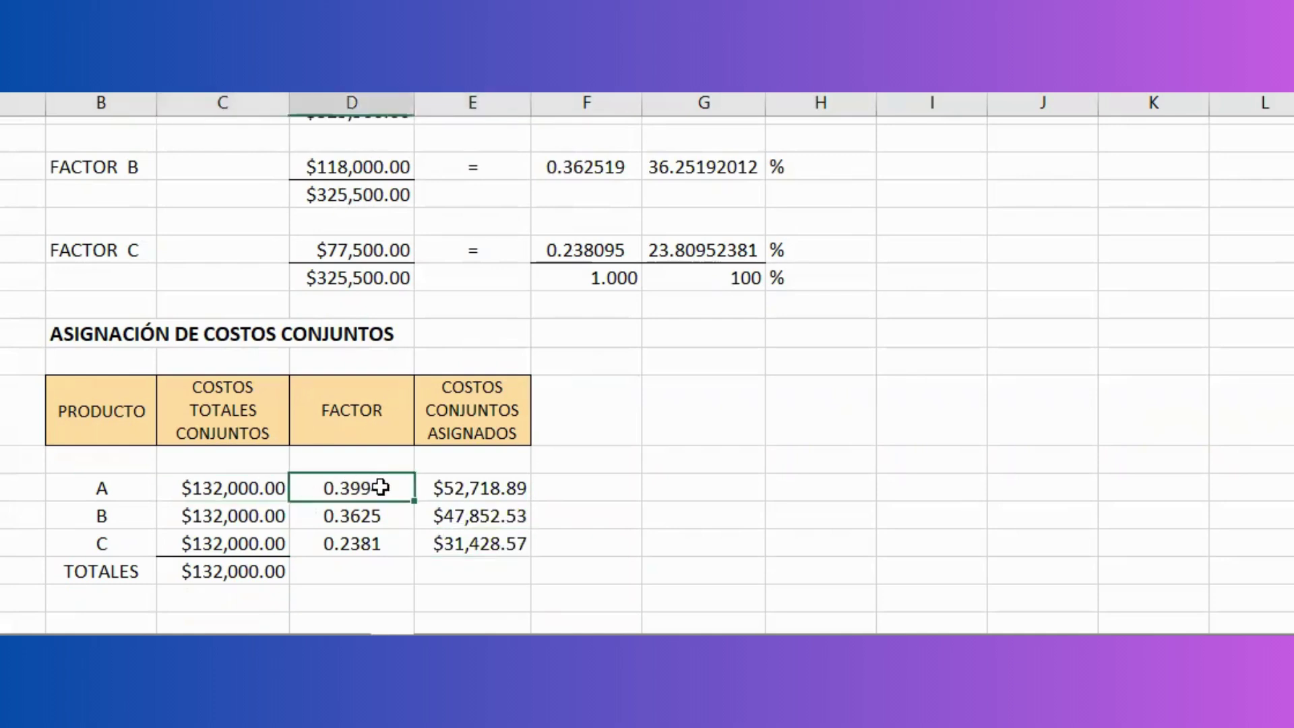
List products A, B and C in the PRODUCTO column of the unit production cost and profit margin table
scroll(568, 487, down, 3)
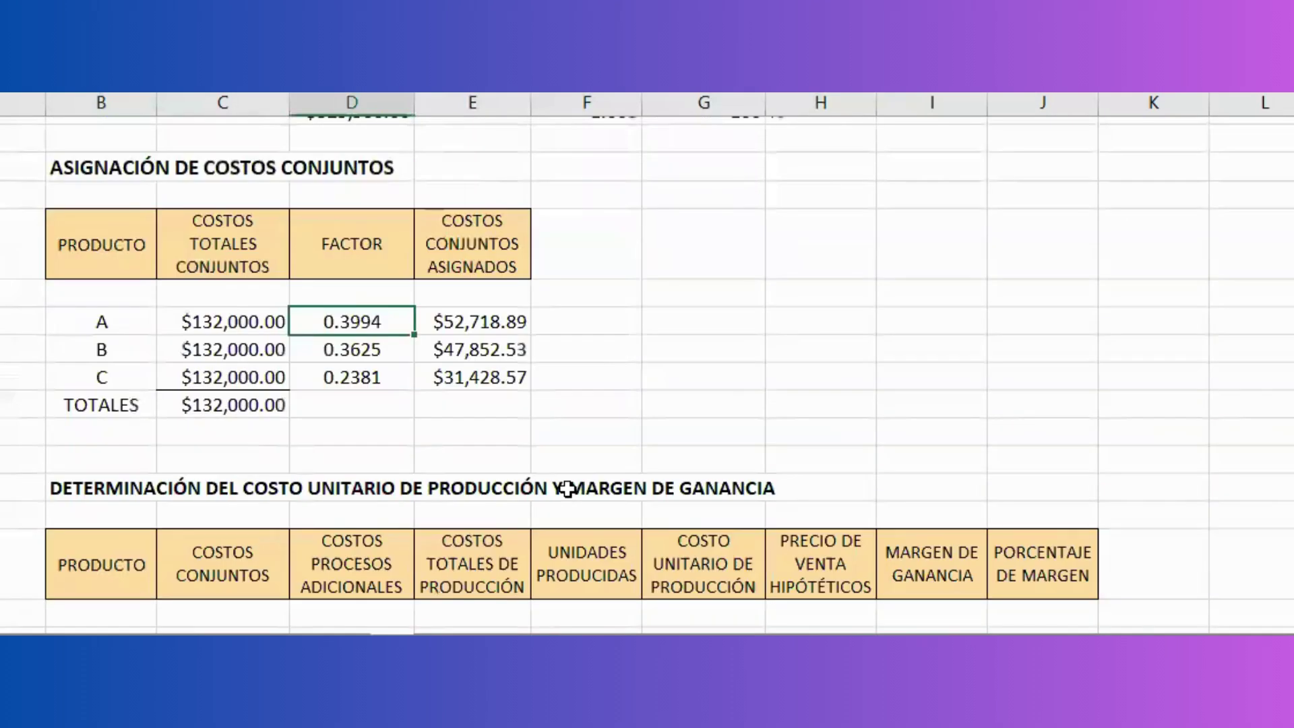
click(101, 430)
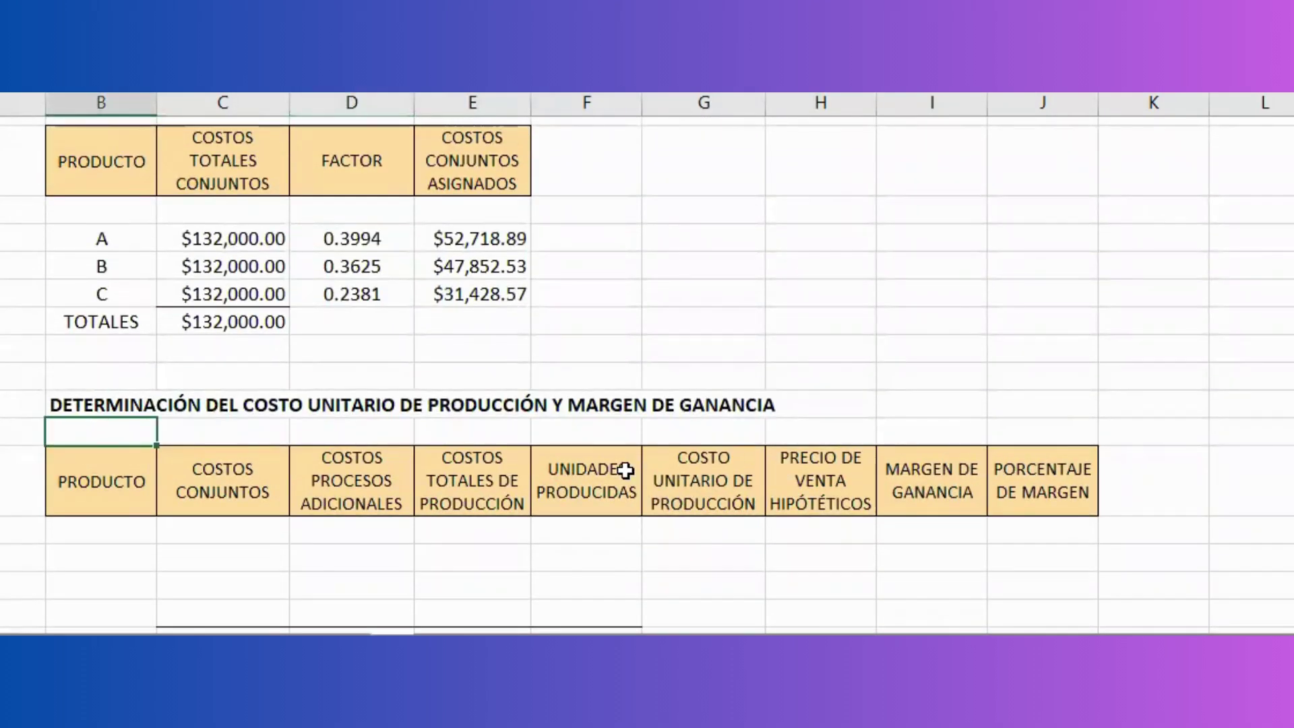
scroll(624, 468, down, 3)
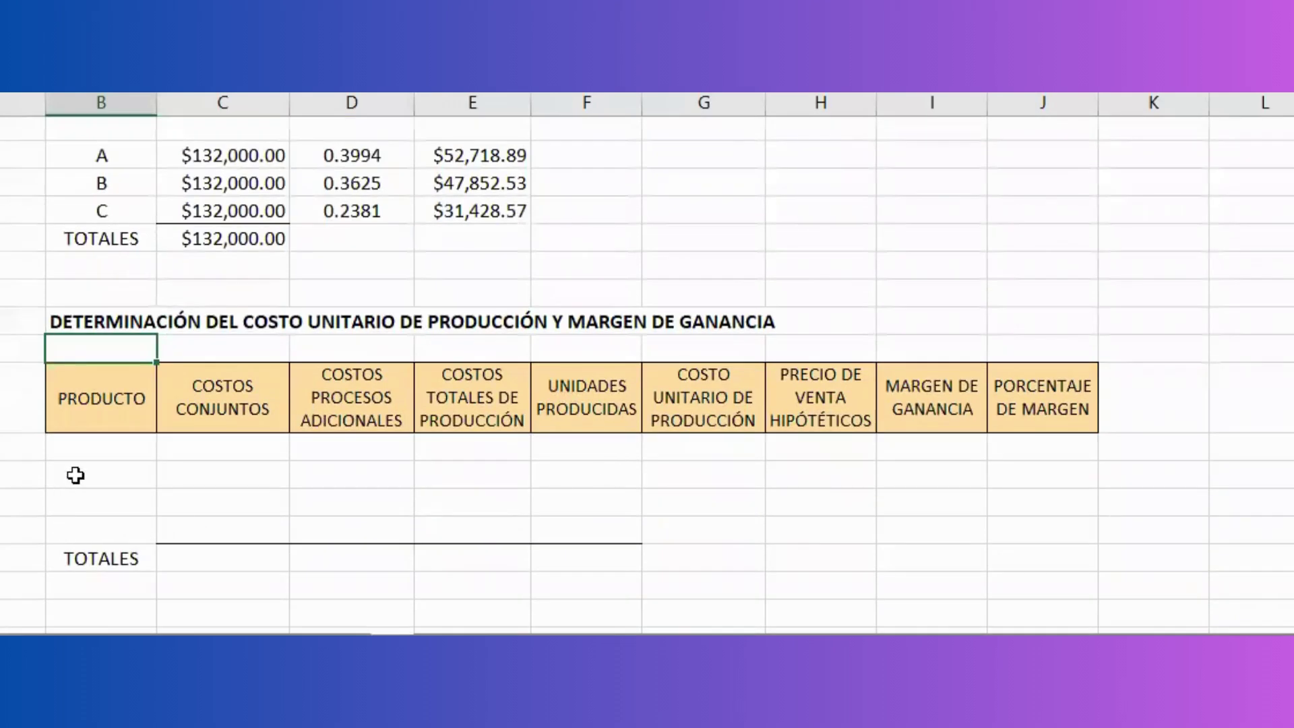
drag(72, 476, 74, 528)
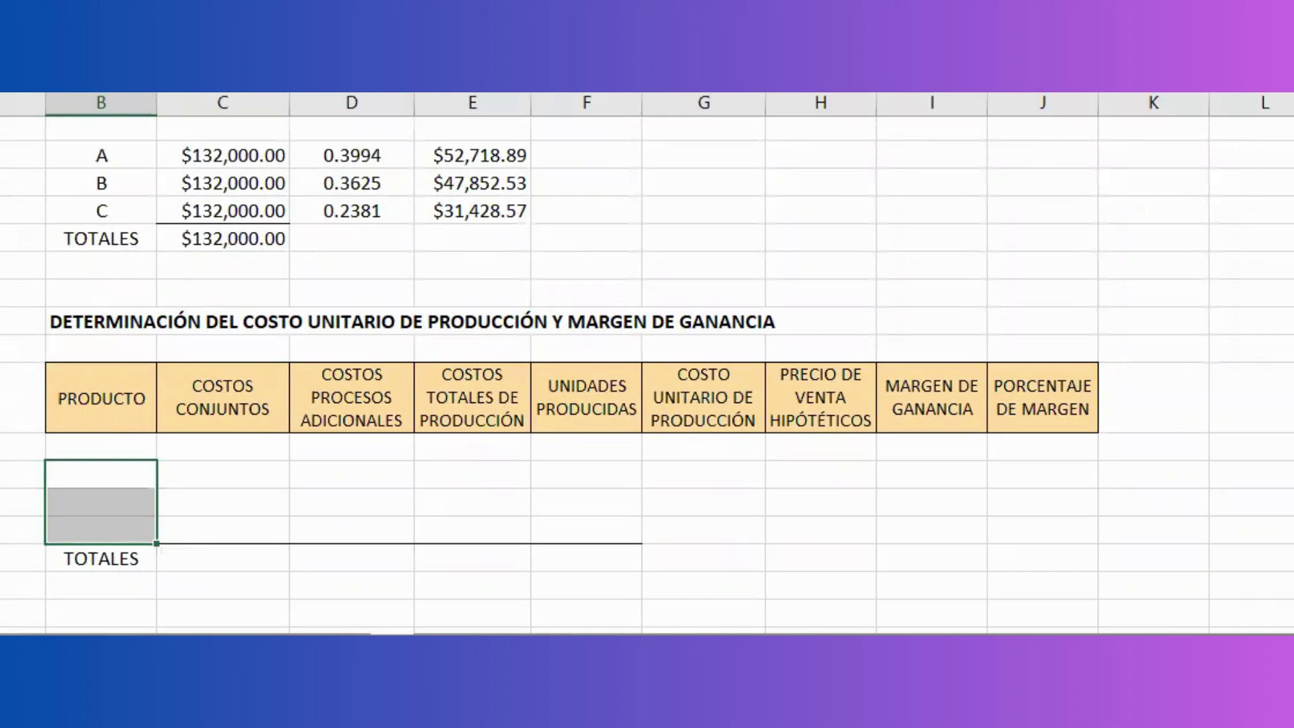
text(A B C)
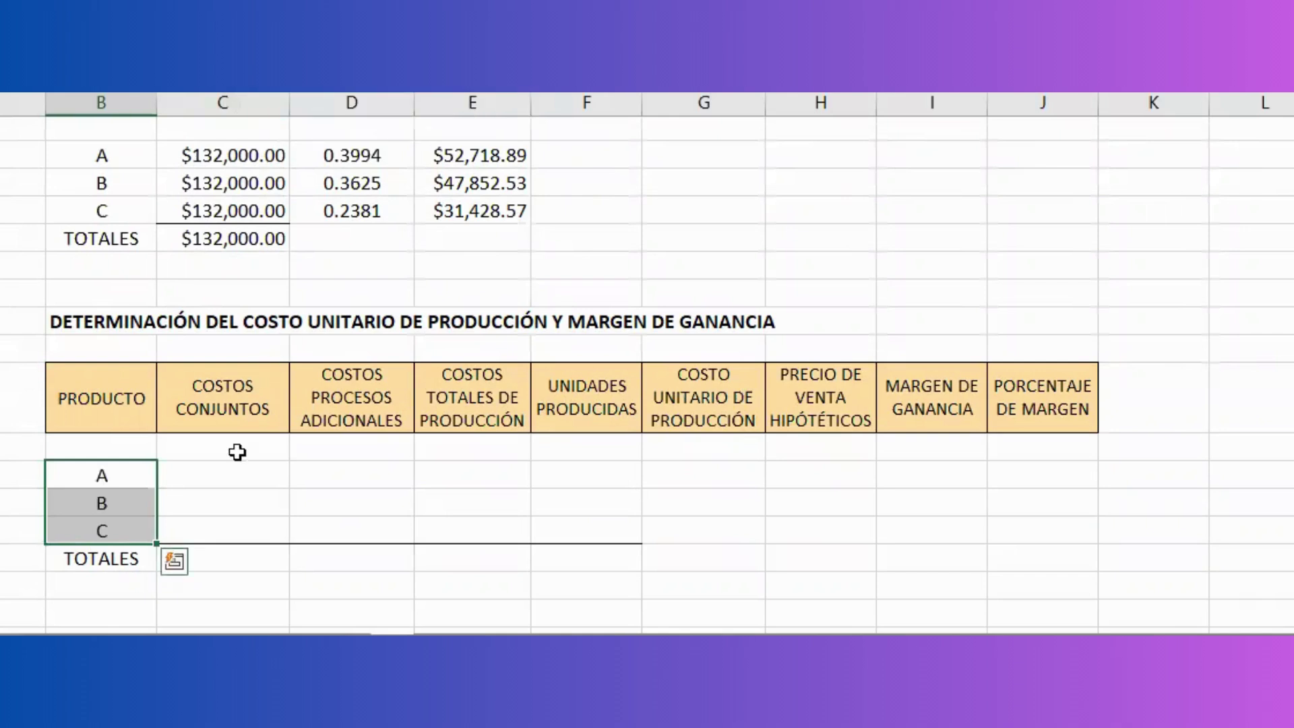
Fill in the joint costs as $52,718.89, $47,852.53 and $31,428.57 for A, B and C, totalling $132,000.00
click(233, 476)
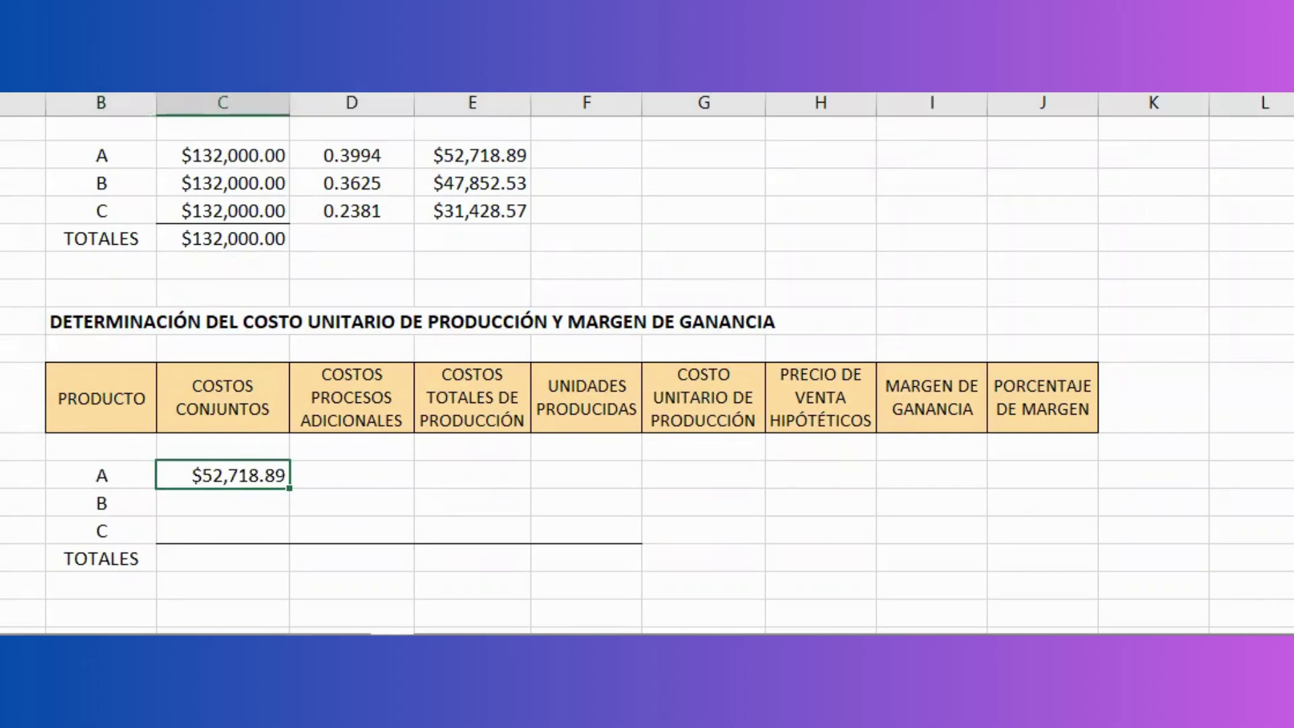
click(223, 503)
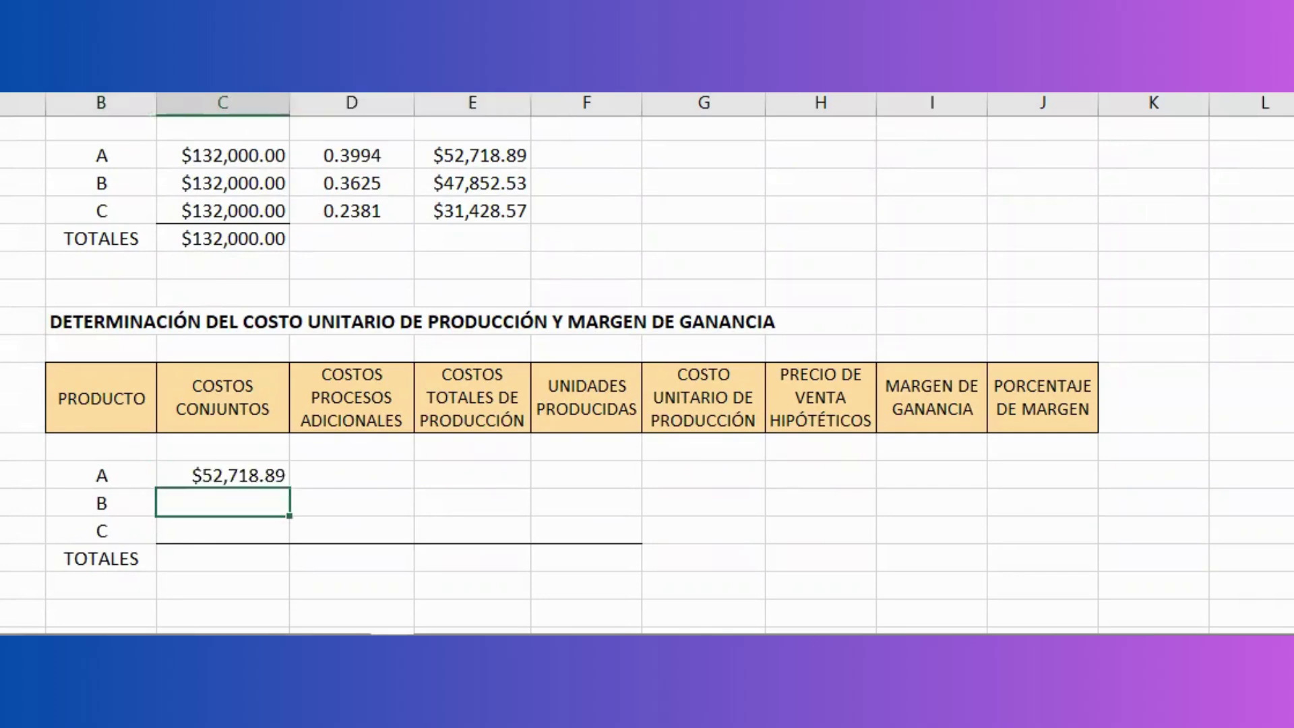
key(Return)
key(Return)
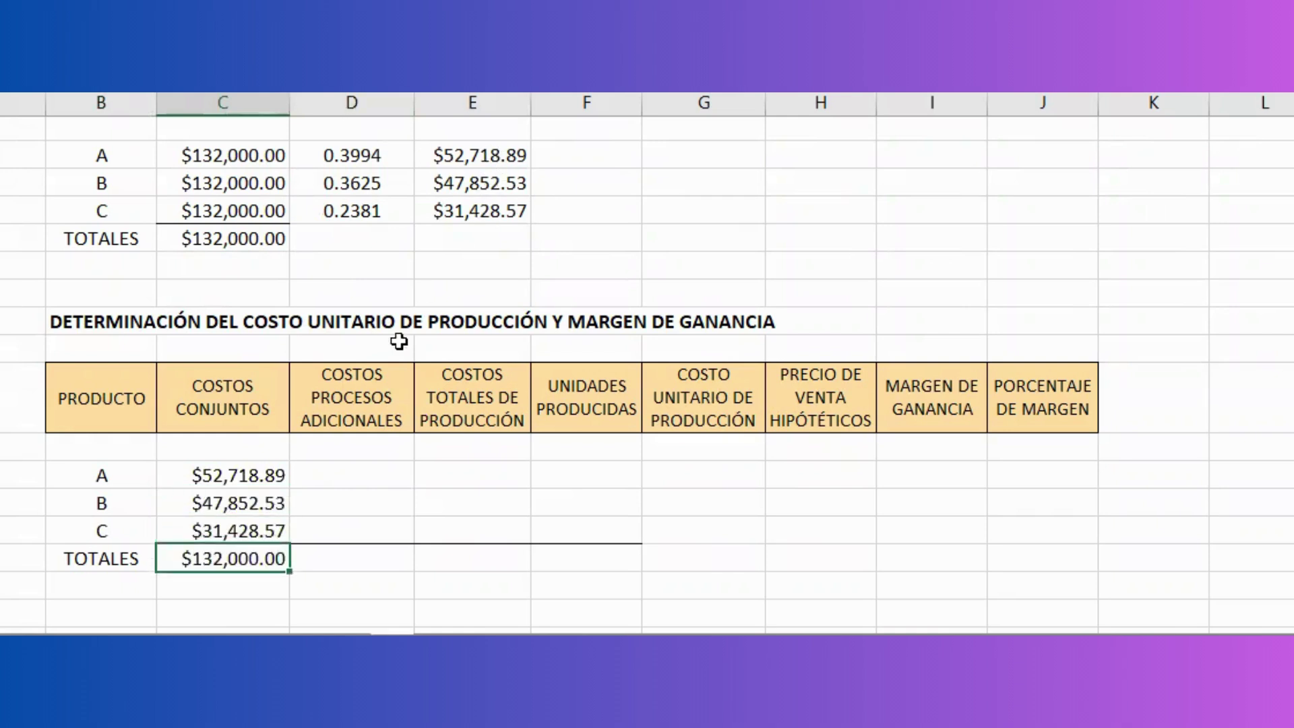
Enter additional process costs of $5,000.00, $10,000.00 and $2,500.00 for A, B and C, and sum them in the TOTALES row
click(346, 473)
text(5000)
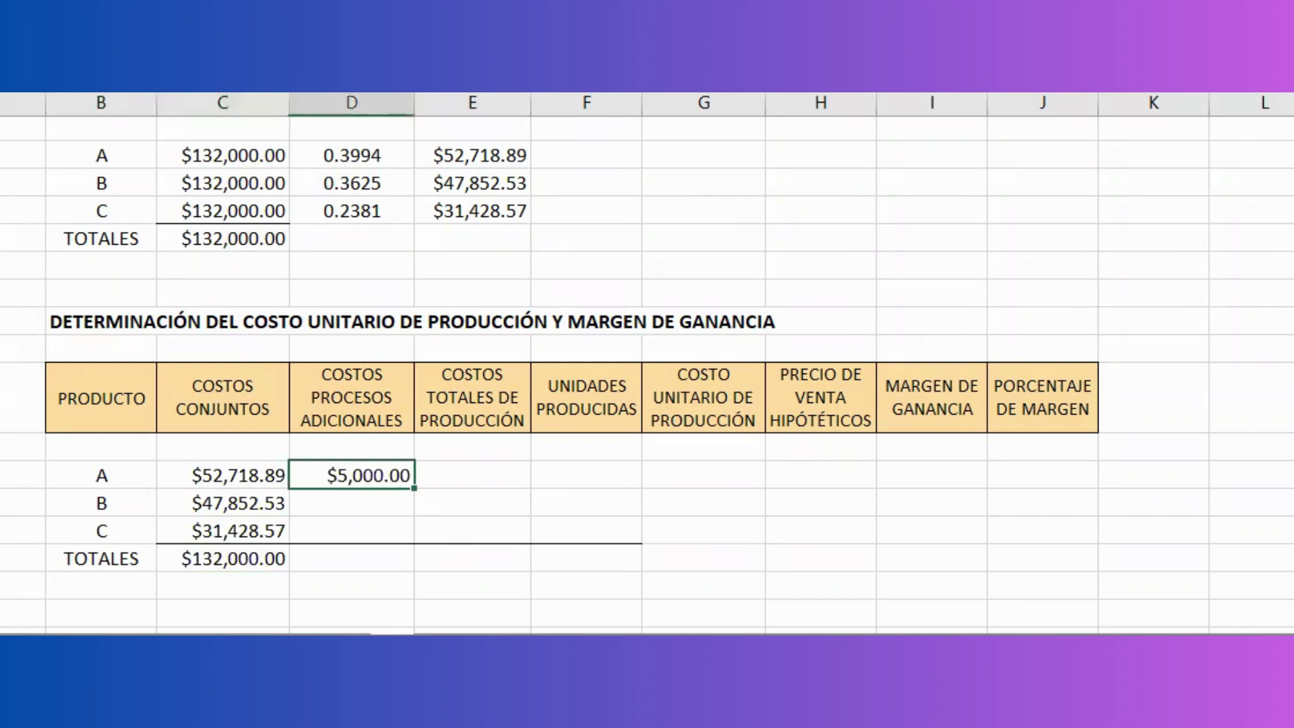
key(Return)
text(100000.00)
key(Return)
text(2500)
key(Return)
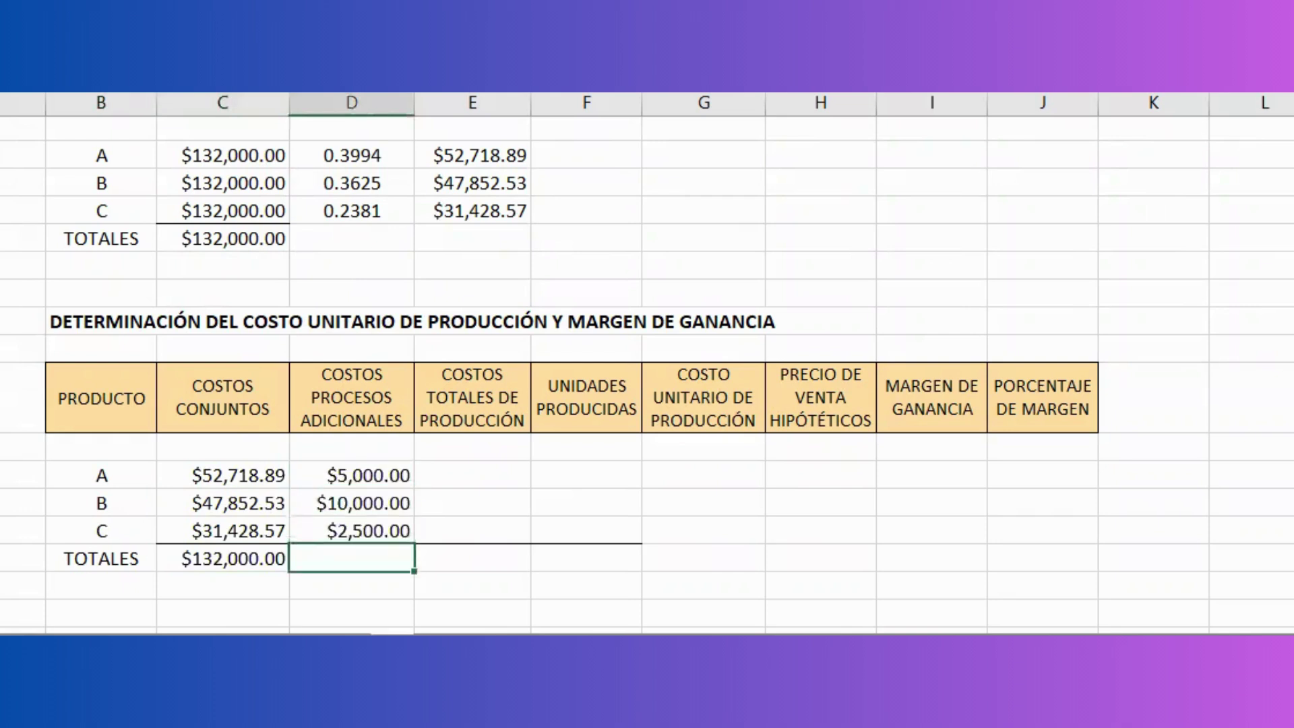
key(alt+equal)
key(ctrl+Return)
Calculate total production costs for A, B, C and the TOTALES row by summing joint and additional process costs
key(Right)
key(Up)
key(Up)
key(Up)
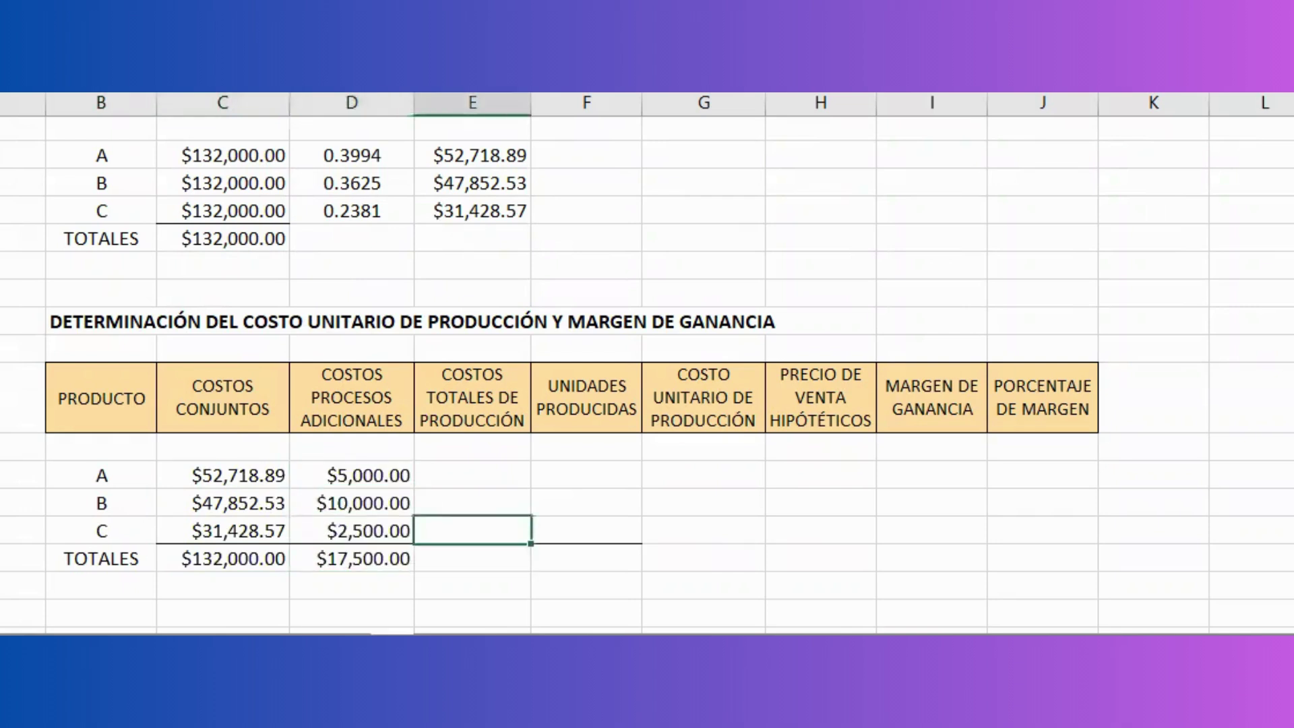
key(alt+equal)
key(ctrl+Return)
key(Down)
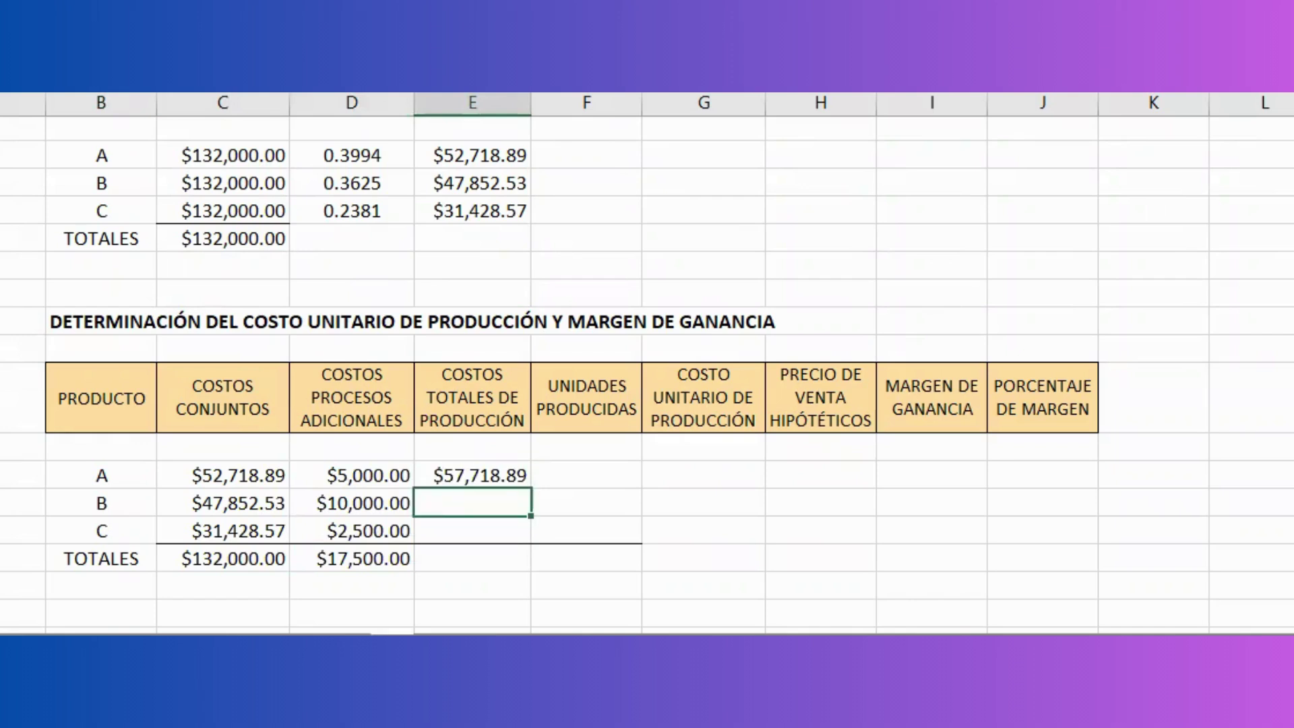
key(ctrl+d)
key(Down)
key(ctrl+d)
key(Down)
key(ctrl+d)
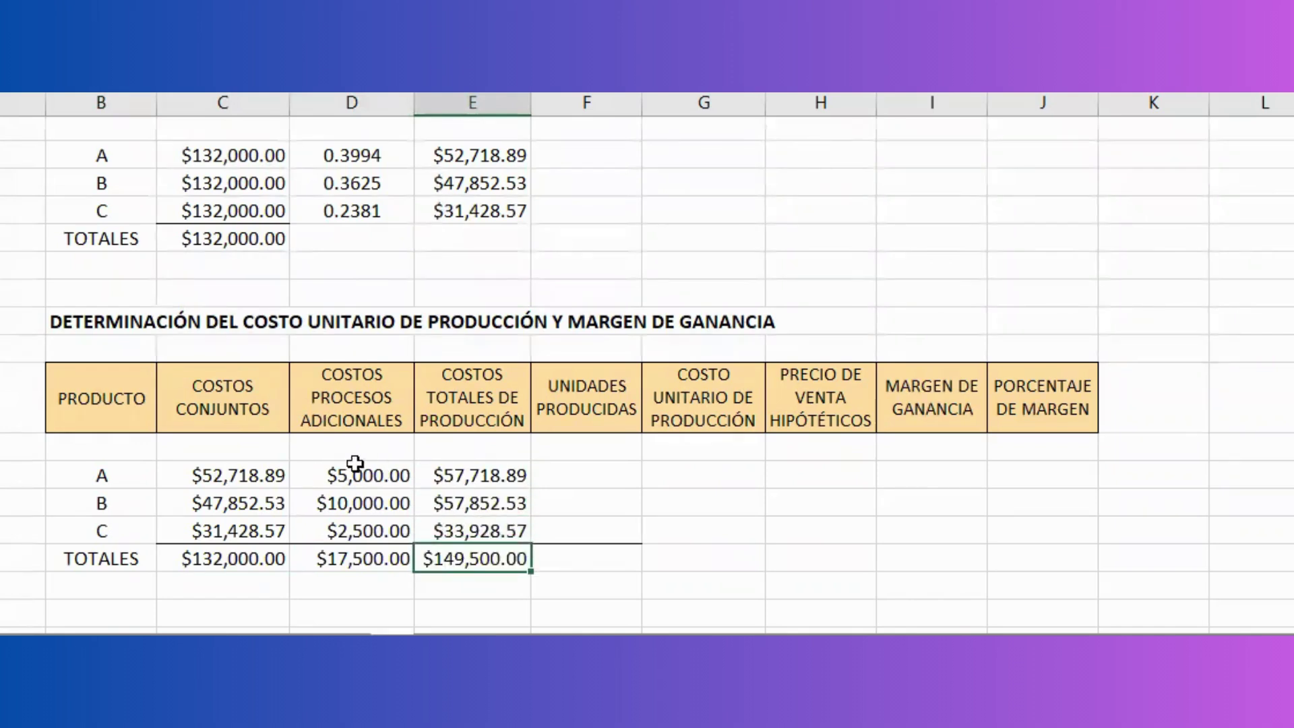
Enter 30,000, 32,000 and 20,000 units produced for A, B and C, and sum them in the TOTALES row
click(548, 468)
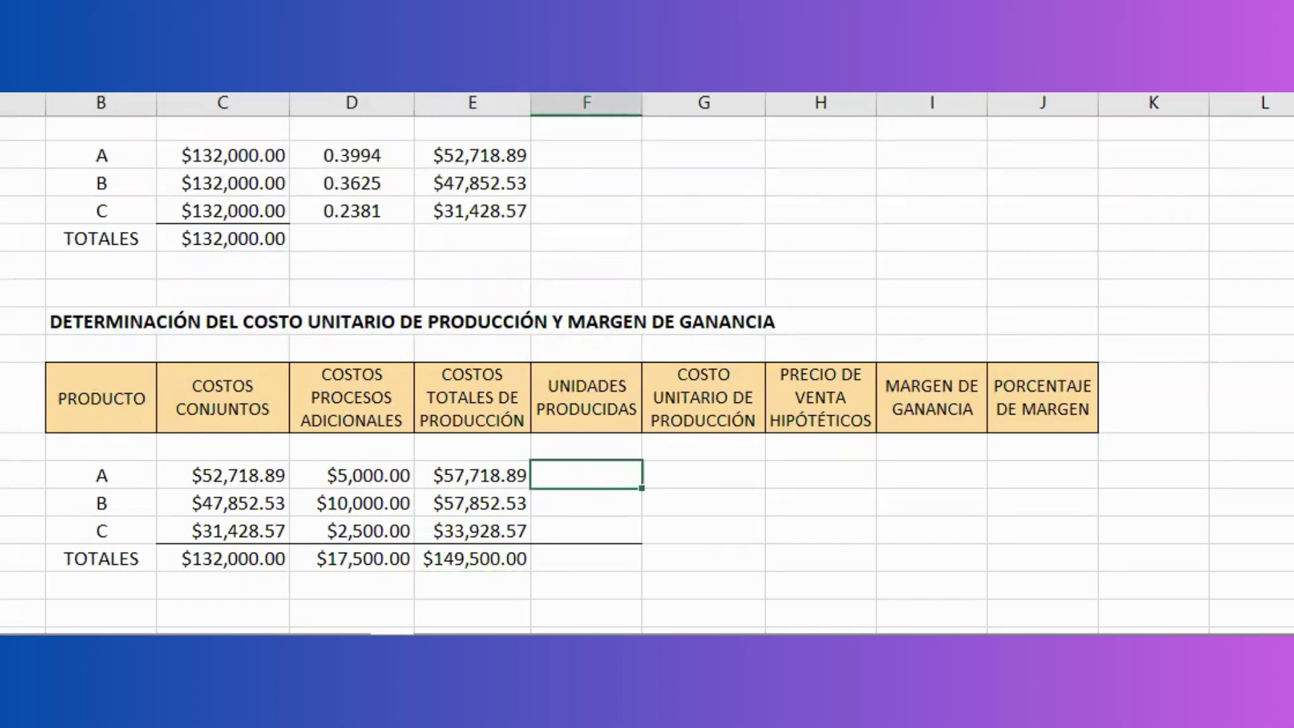
text(300000)
key(Return)
text(32000)
key(Return)
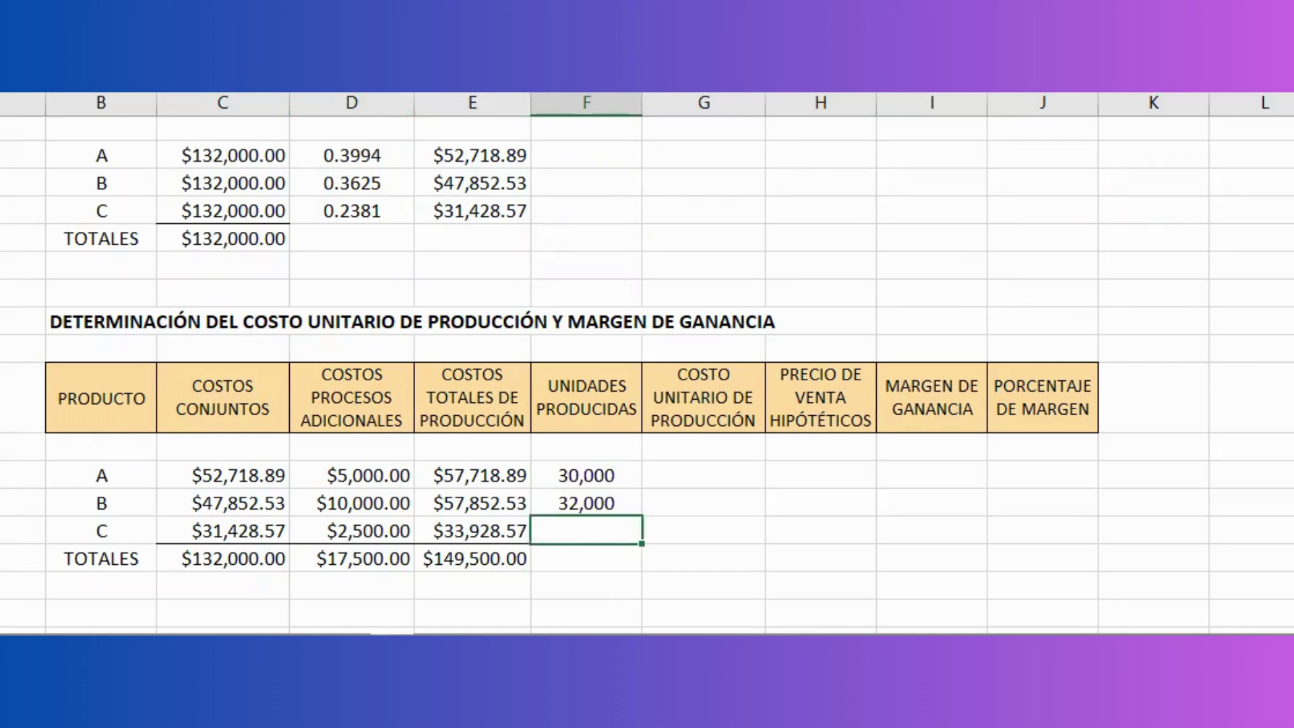
text(20000)
key(Return)
key(alt+equal)
key(ctrl+Return)
Fill in the unit production costs as 1.9240, 1.8079 and 1.6964 for products A, B and C
click(691, 484)
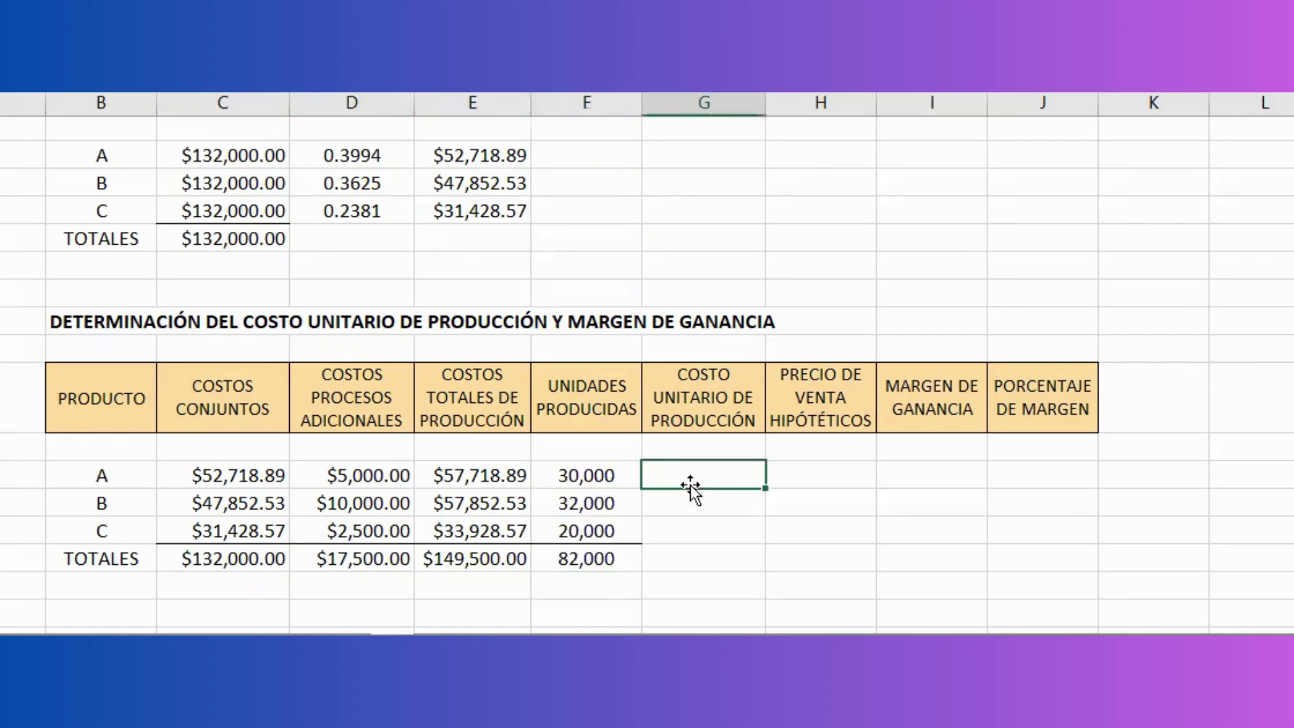
text(1.9240)
key(Return)
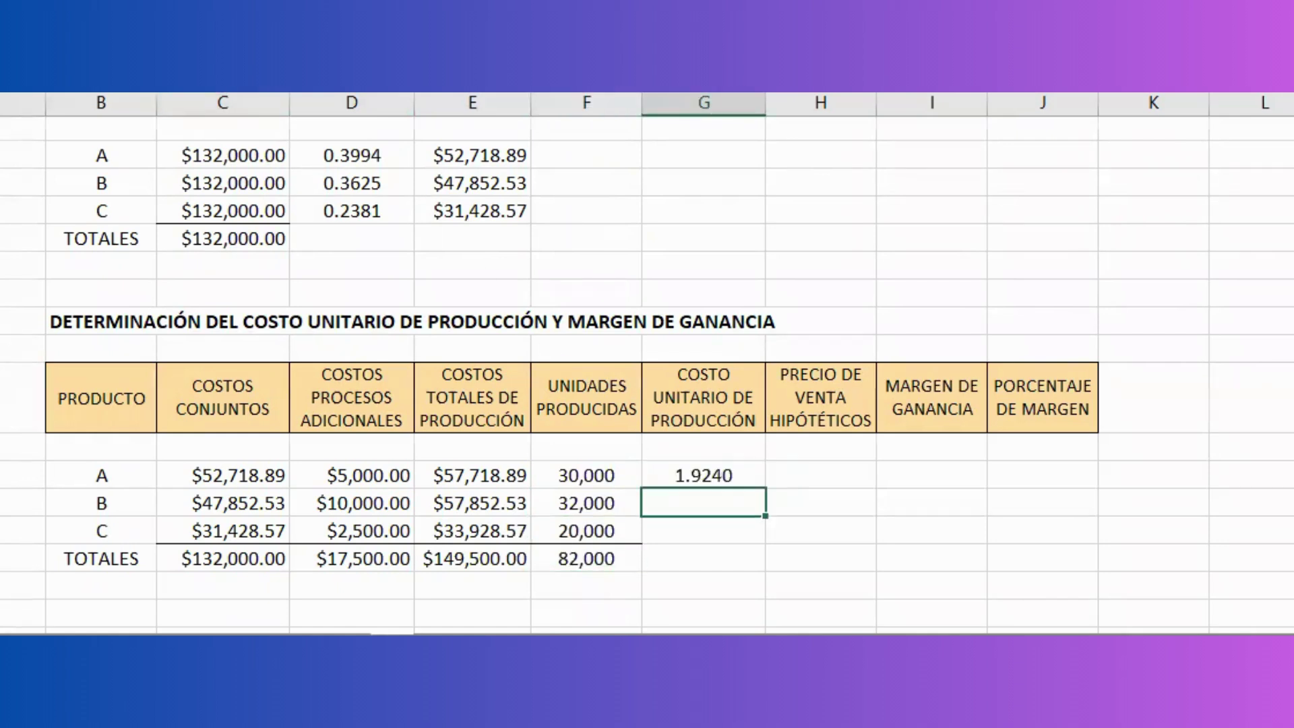
key(ctrl+d)
key(Down)
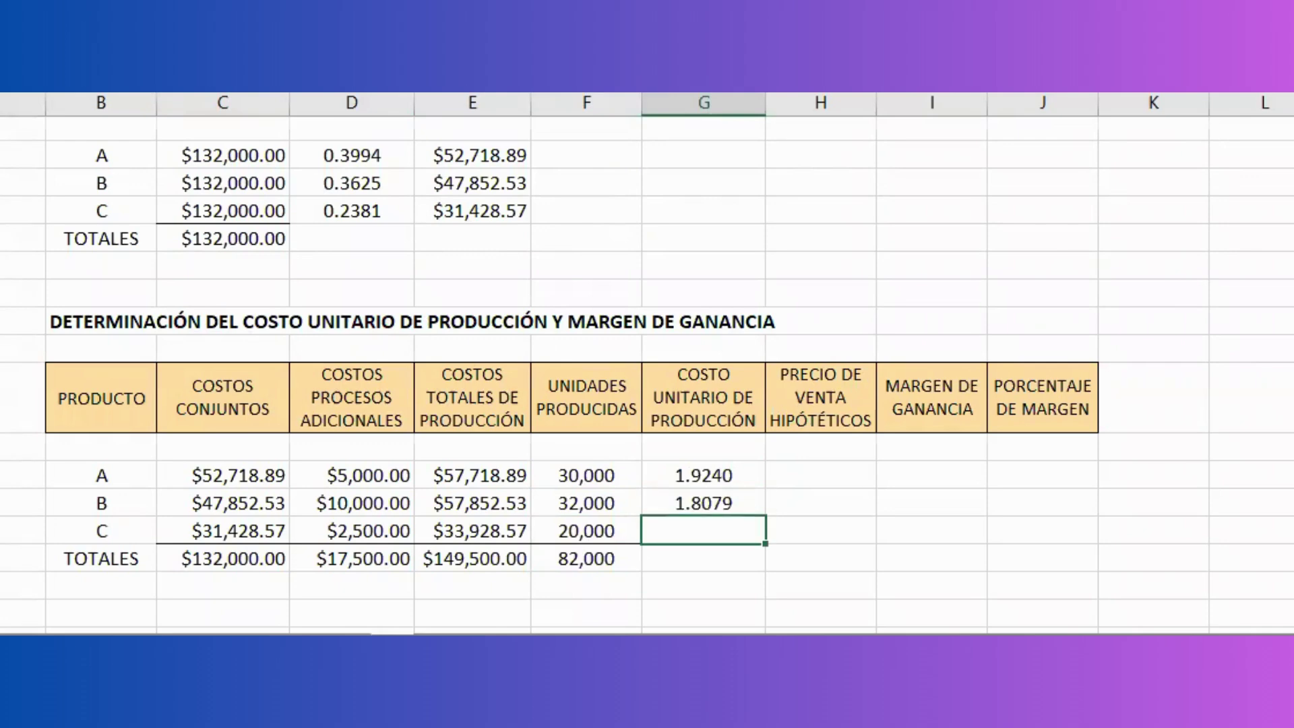
key(ctrl+d)
Enter hypothetical sale prices of $4.50, $4.00 and $4.00 for products A, B and C
click(796, 465)
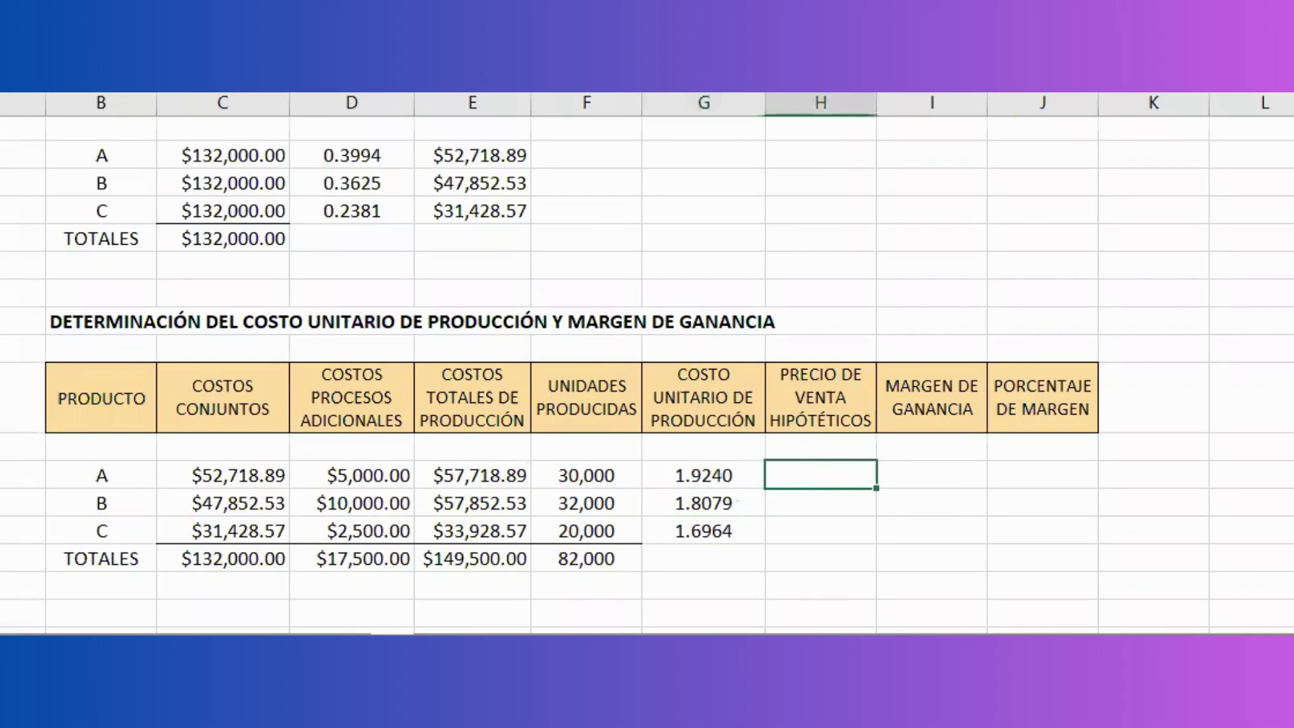
text(4.5)
key(Return)
text(4)
key(Return)
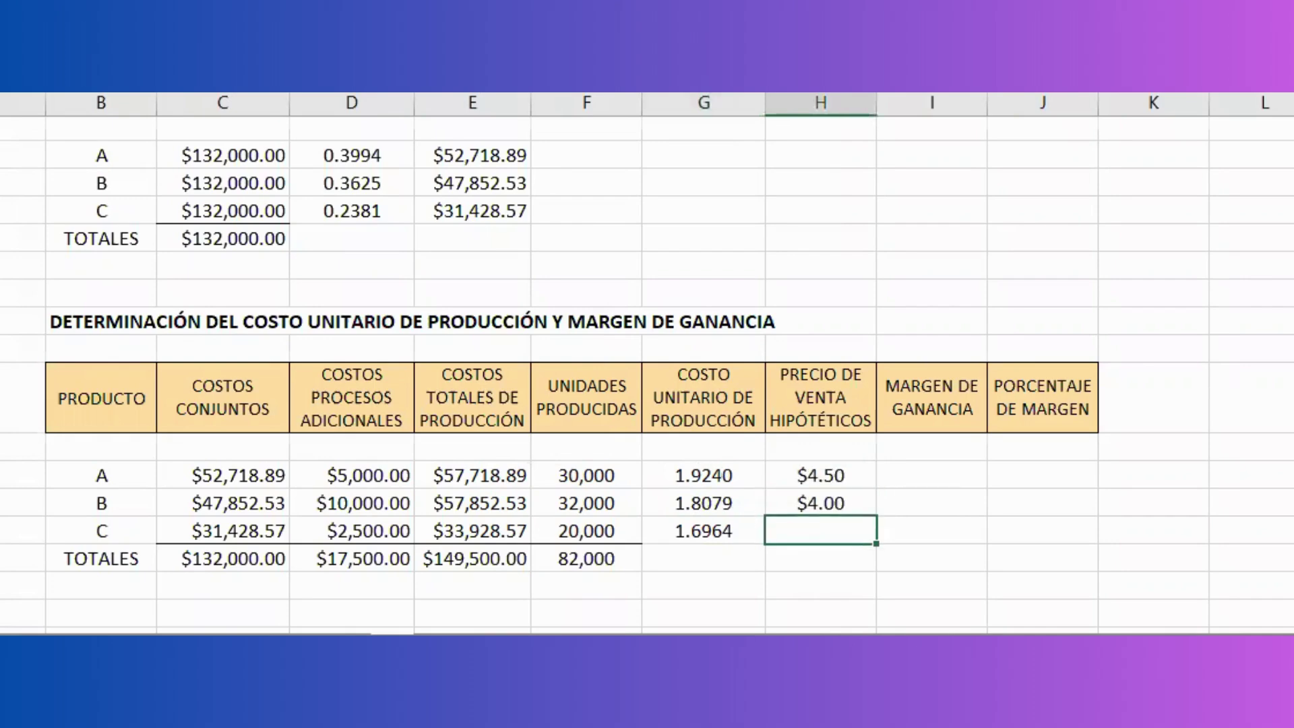
text(4)
key(ctrl+Return)
Fill in the profit margins as sale price minus unit cost: $2.5760, $2.1921 and $2.3036 for A, B and C
click(958, 466)
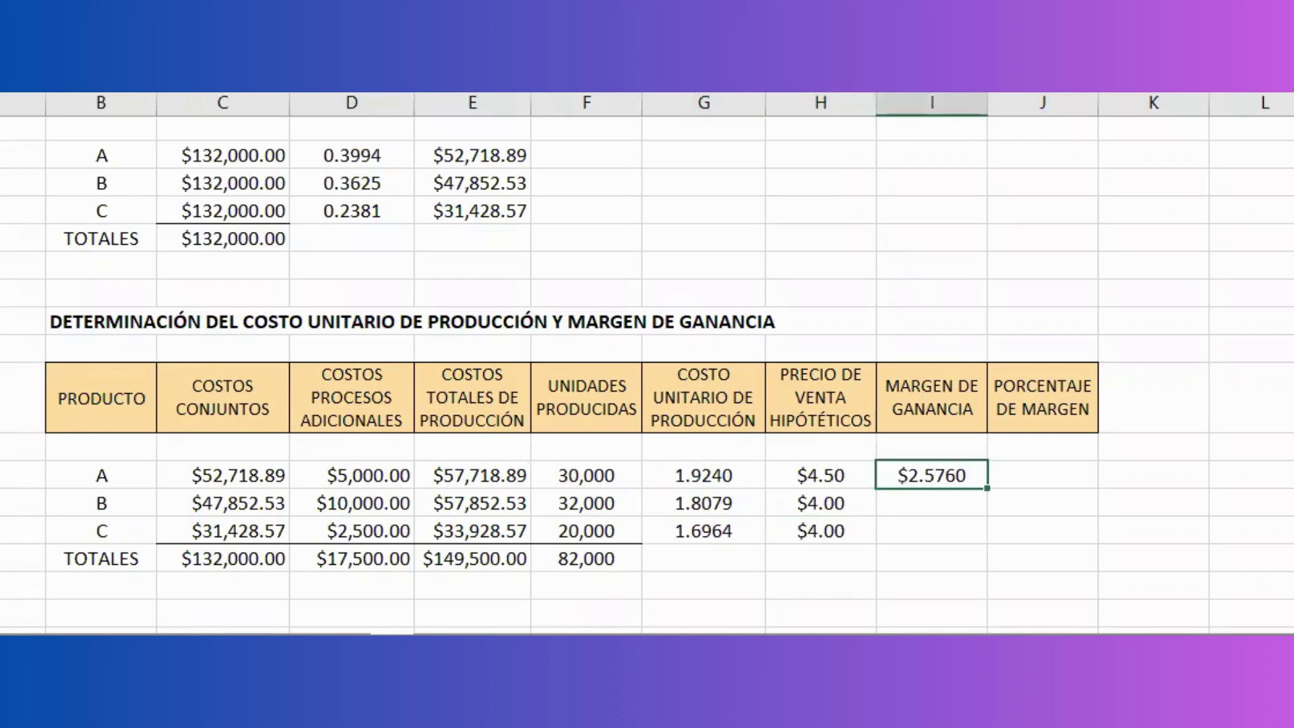
key(Return)
key(ctrl+d)
key(Return)
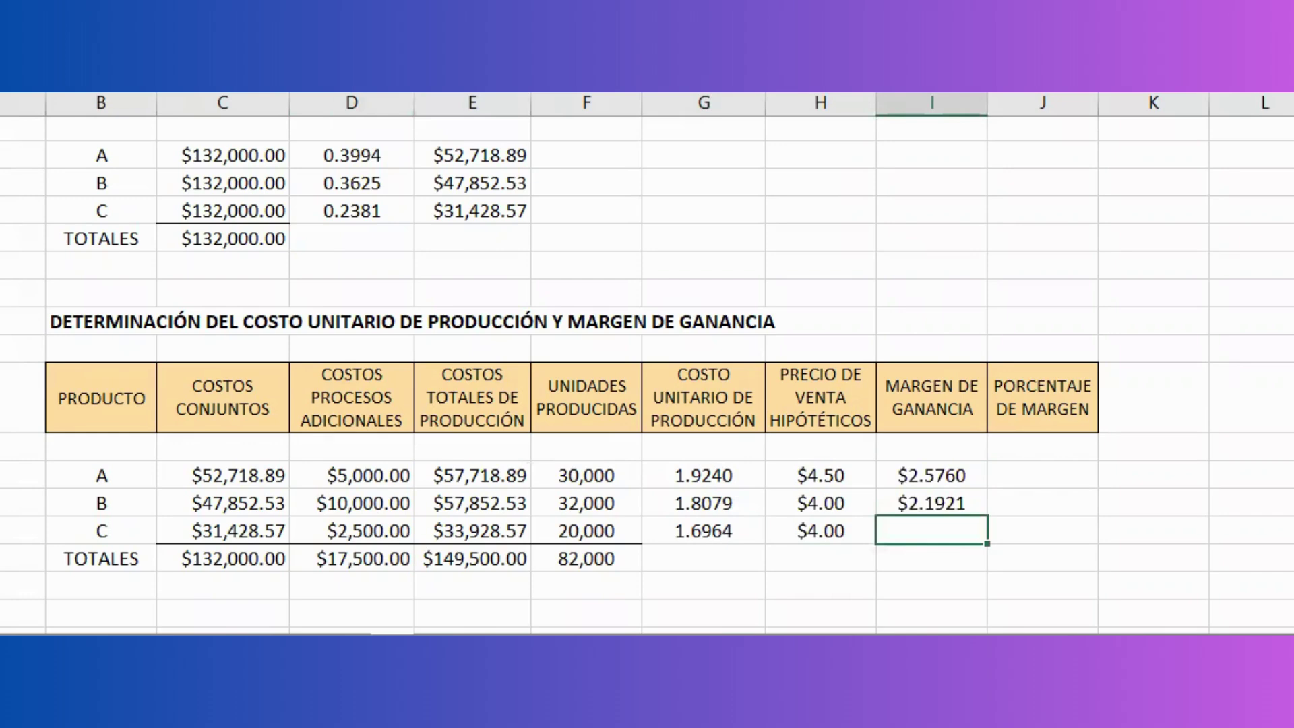
key(ctrl+d)
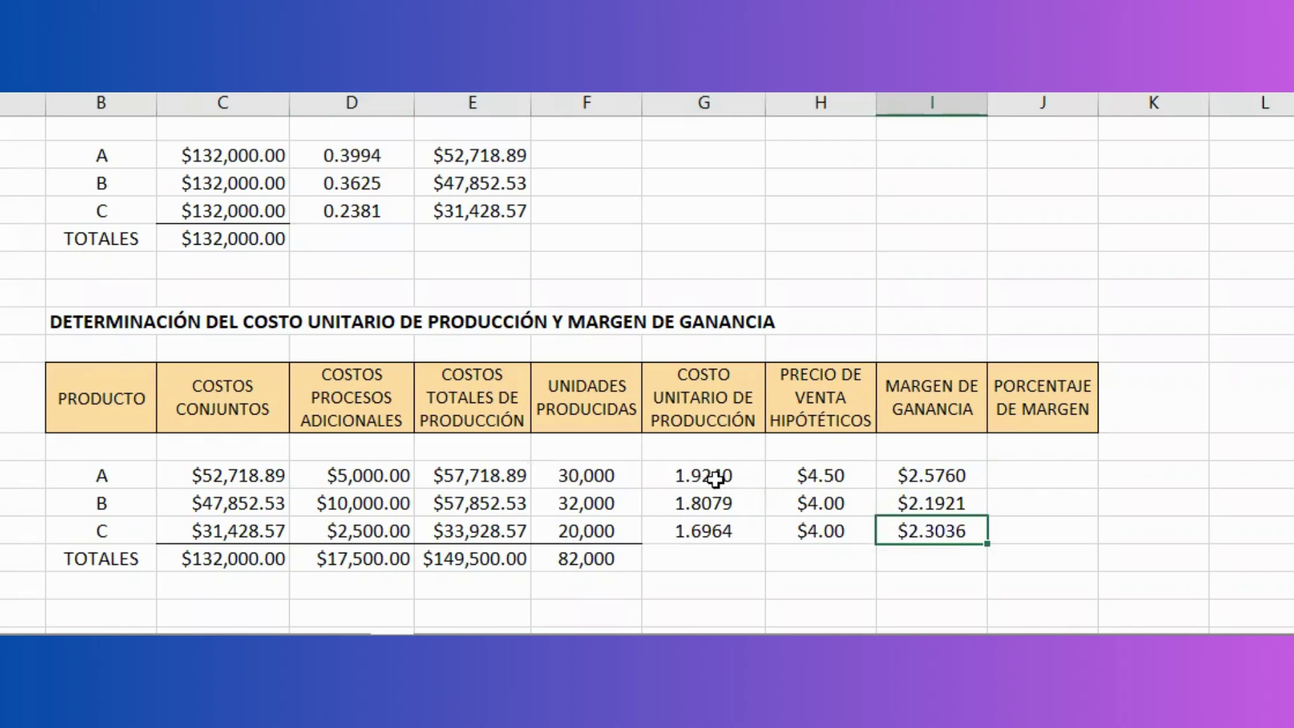
Fill in the margin percentages as 133.89%, 121.25% and 135.79% for products A, B and C
click(1045, 471)
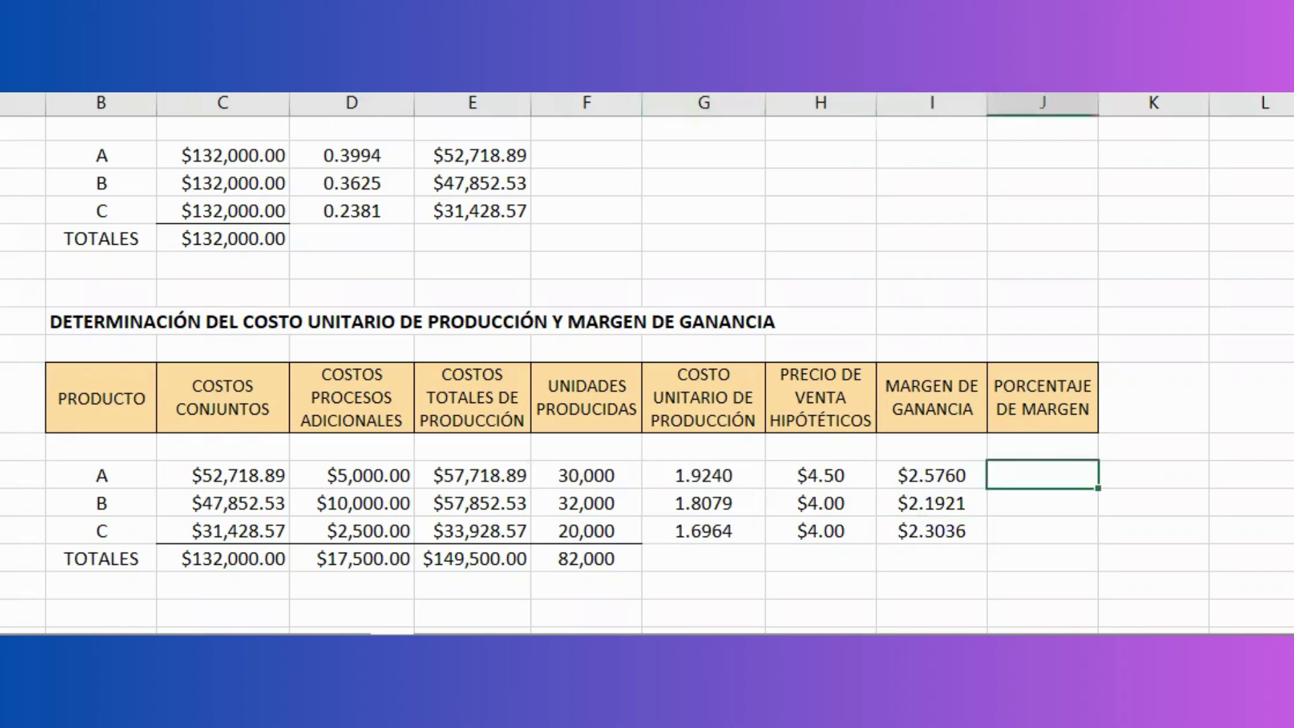
text(133.89%)
key(Return)
text(121.25%)
key(Return)
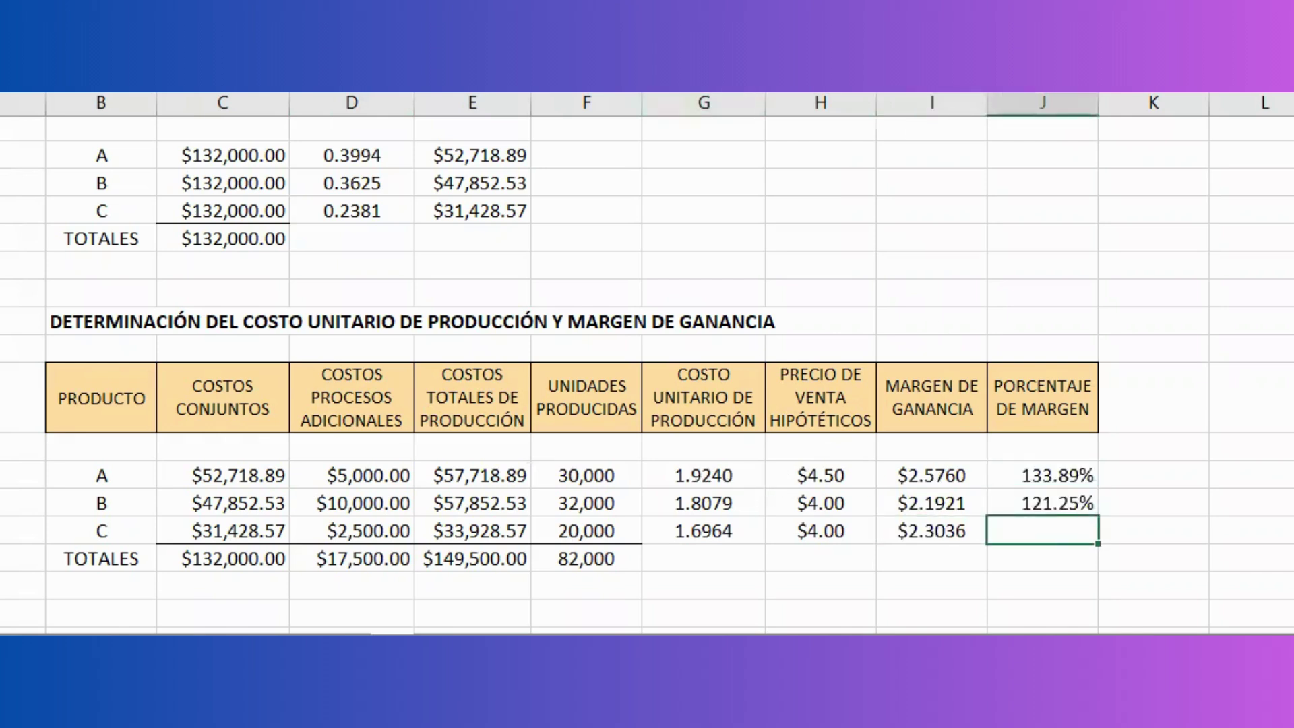
key(ctrl+v)
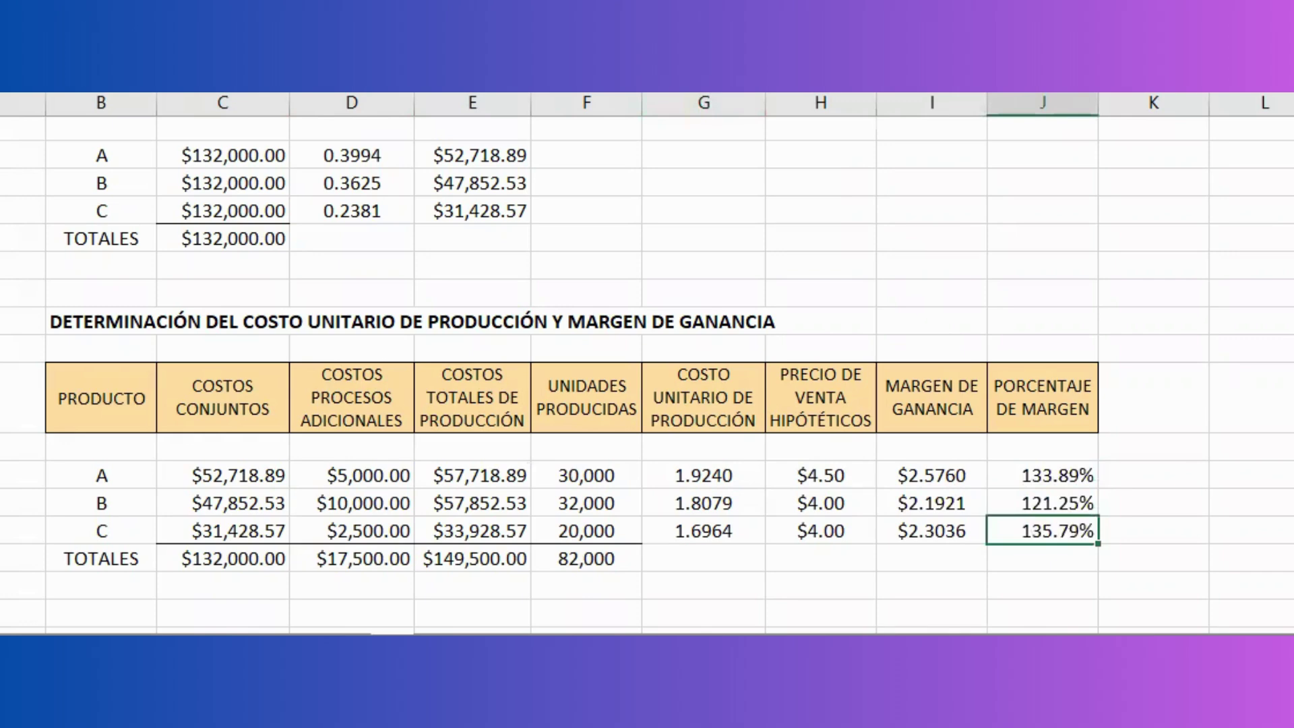
click(978, 477)
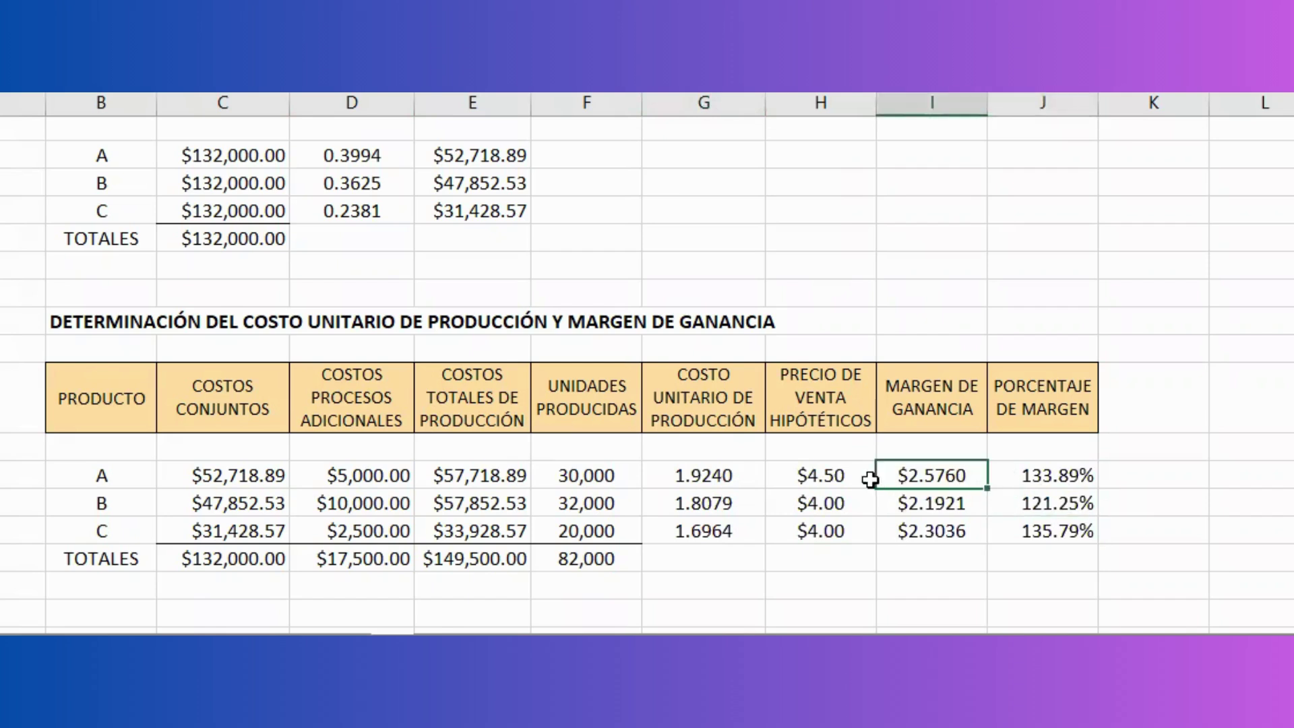
click(743, 485)
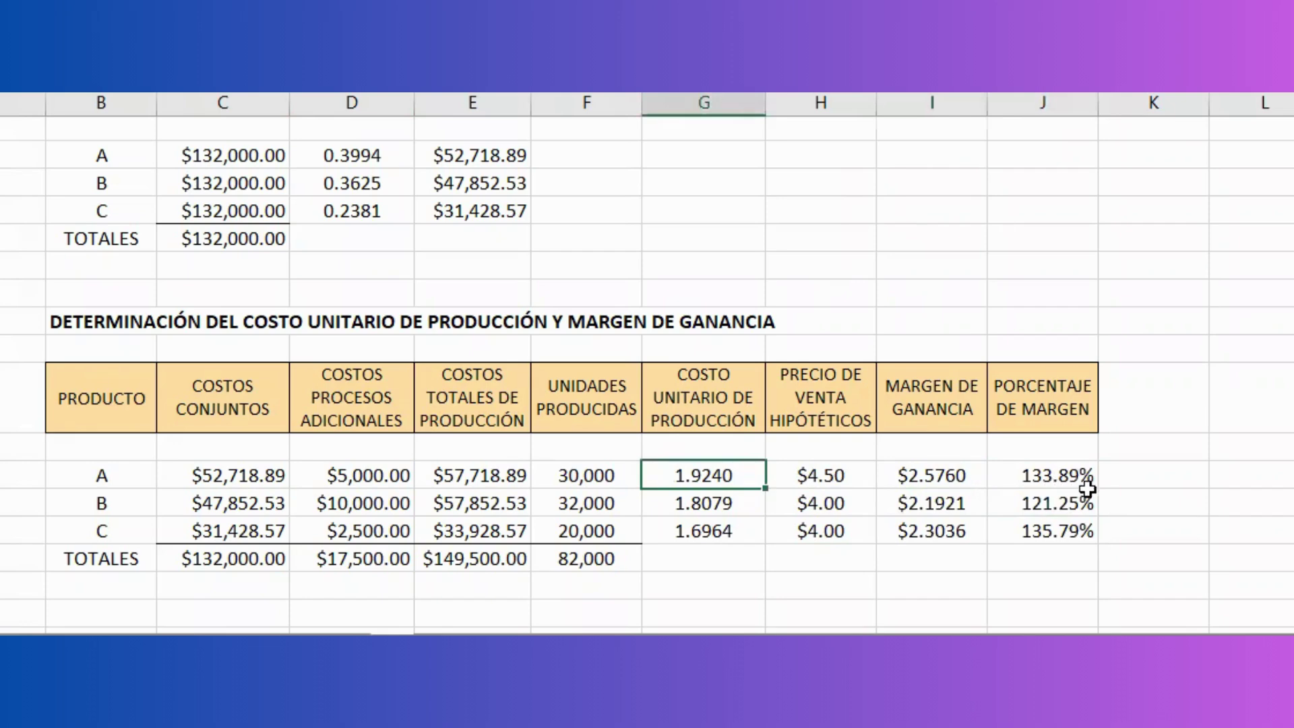
drag(1067, 477, 1066, 563)
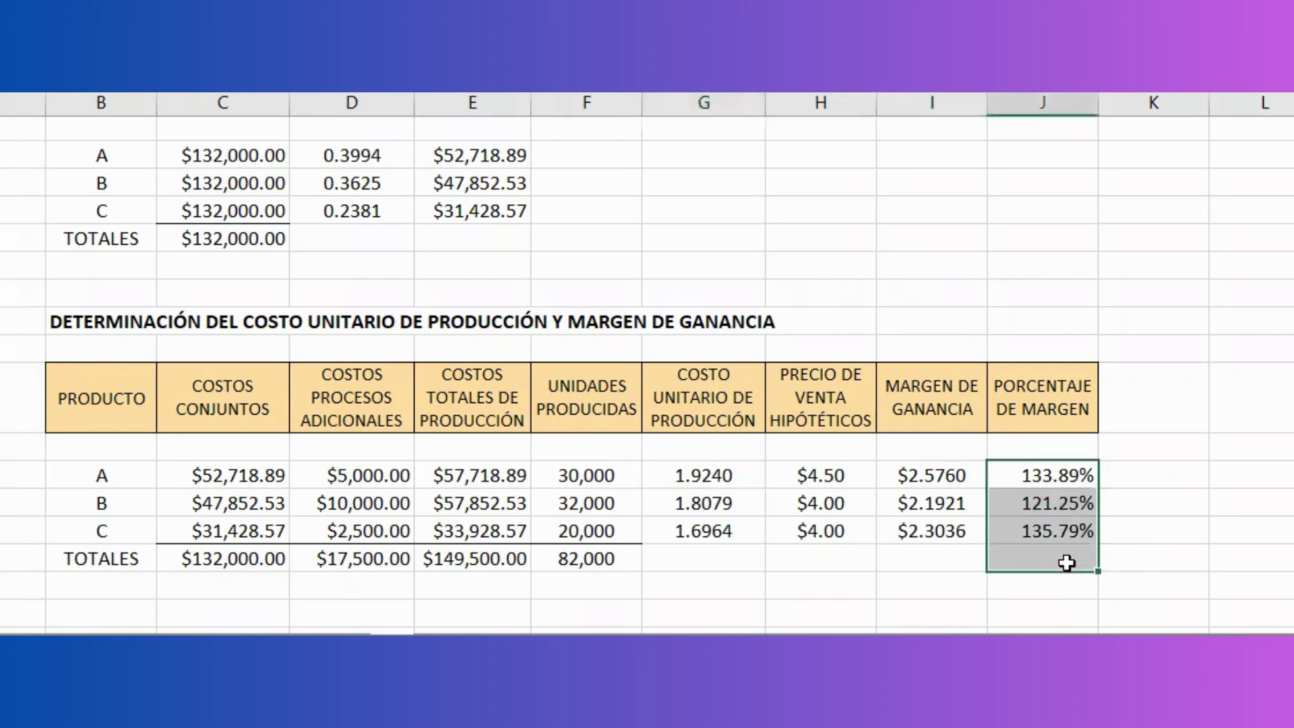
click(1211, 558)
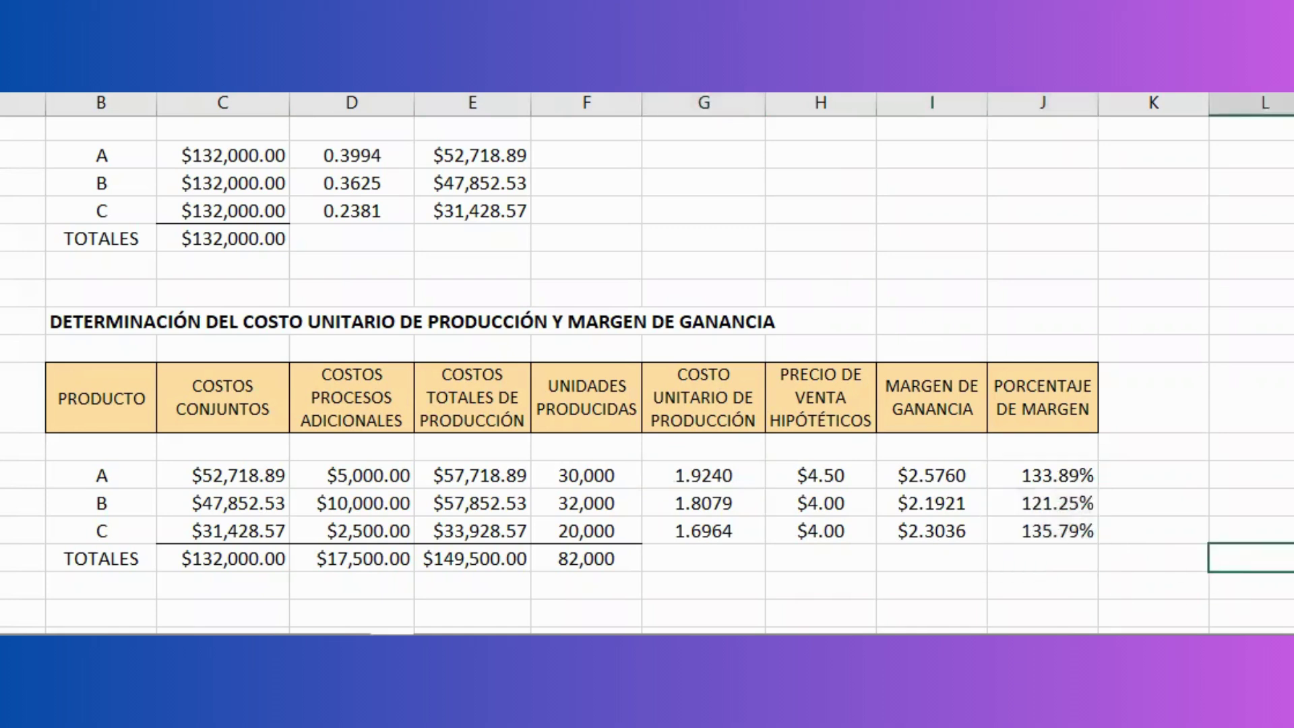
Go to the market value method sheet and list products A, B and C in the market value (sales) table
click(435, 637)
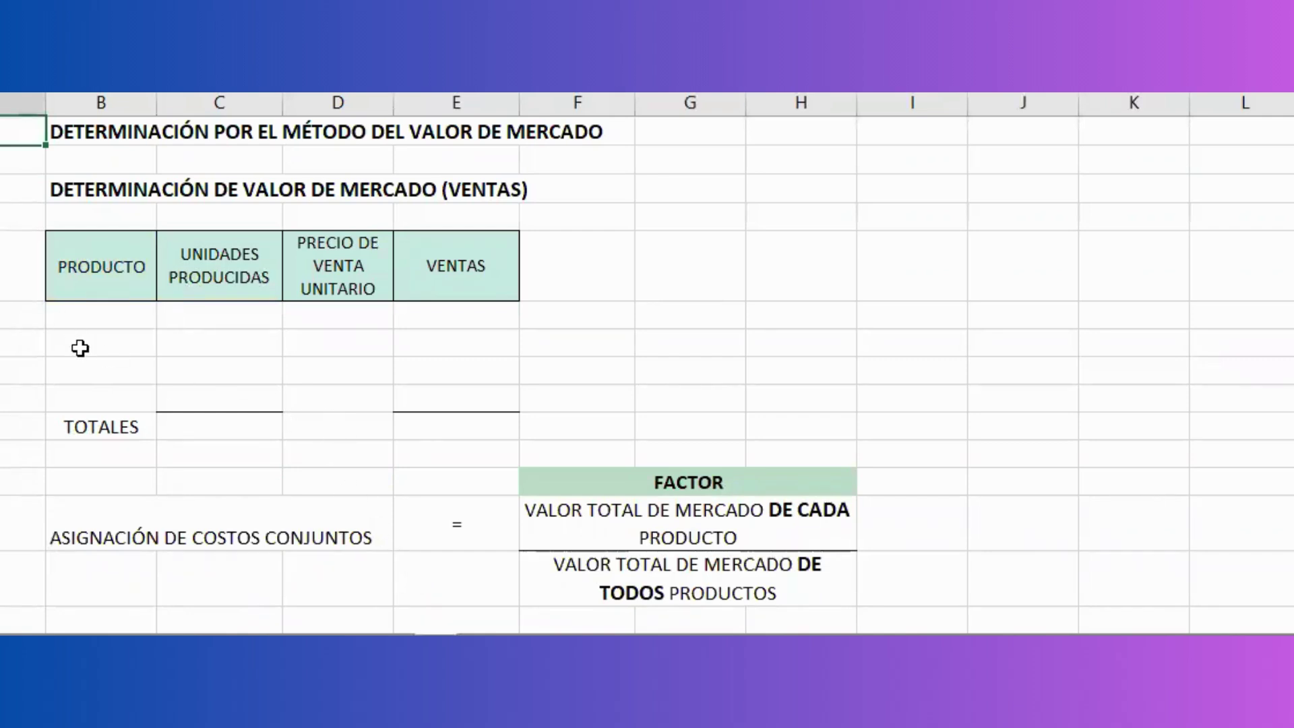
click(119, 163)
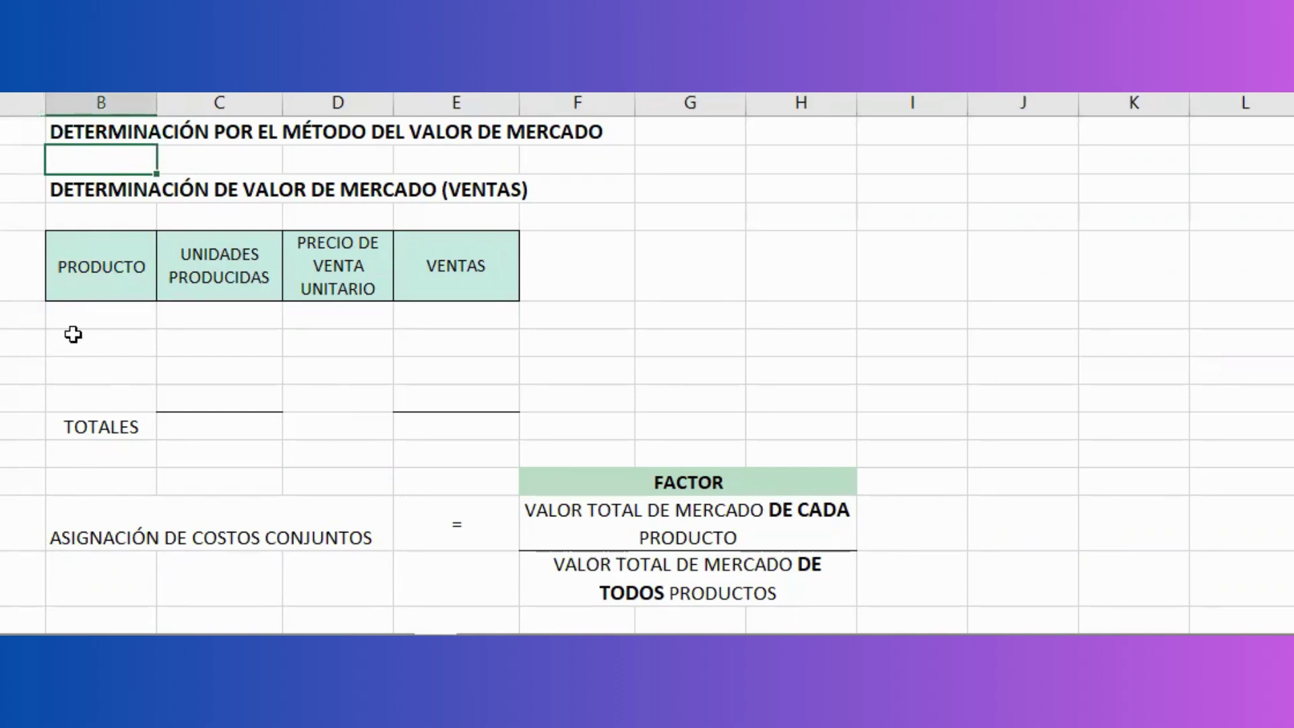
drag(78, 344, 78, 381)
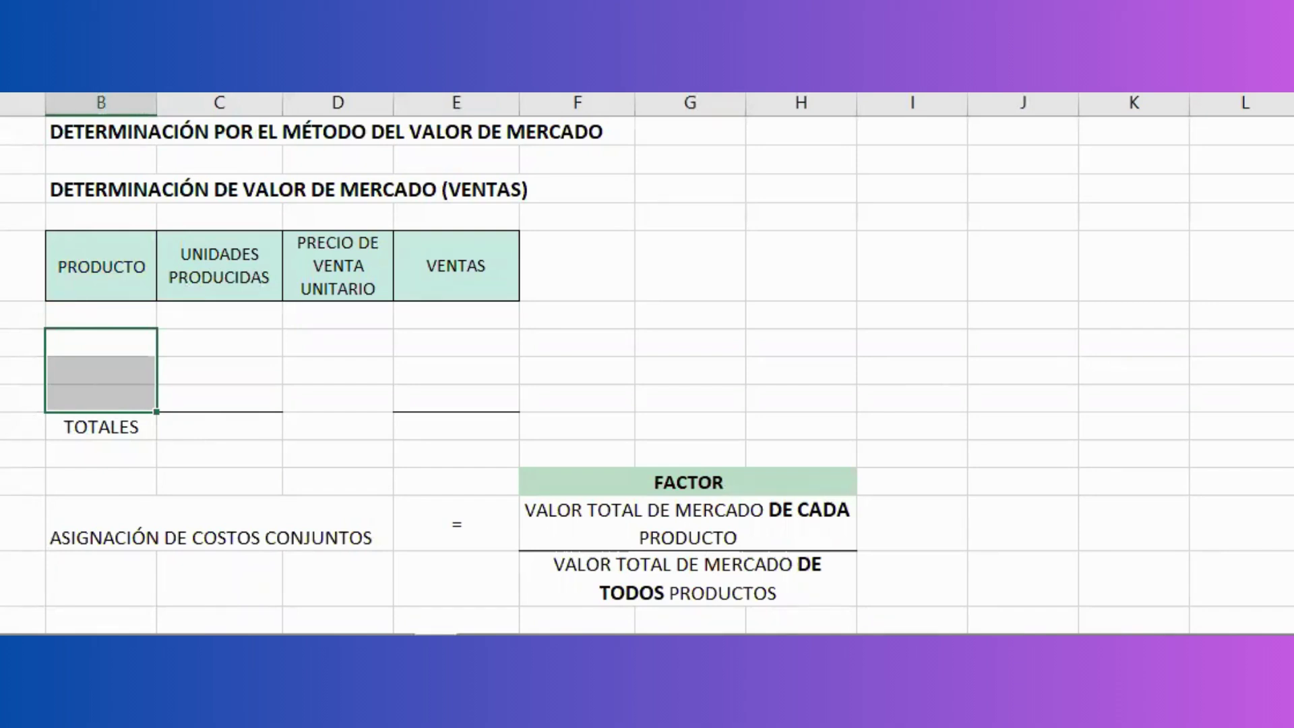
text(A)
key(Return)
text(B)
key(Return)
text(C)
key(Return)
Fill in the units produced as 30,000, 32,000 and 20,000 for A, B and C, with a total of 82,000
click(219, 342)
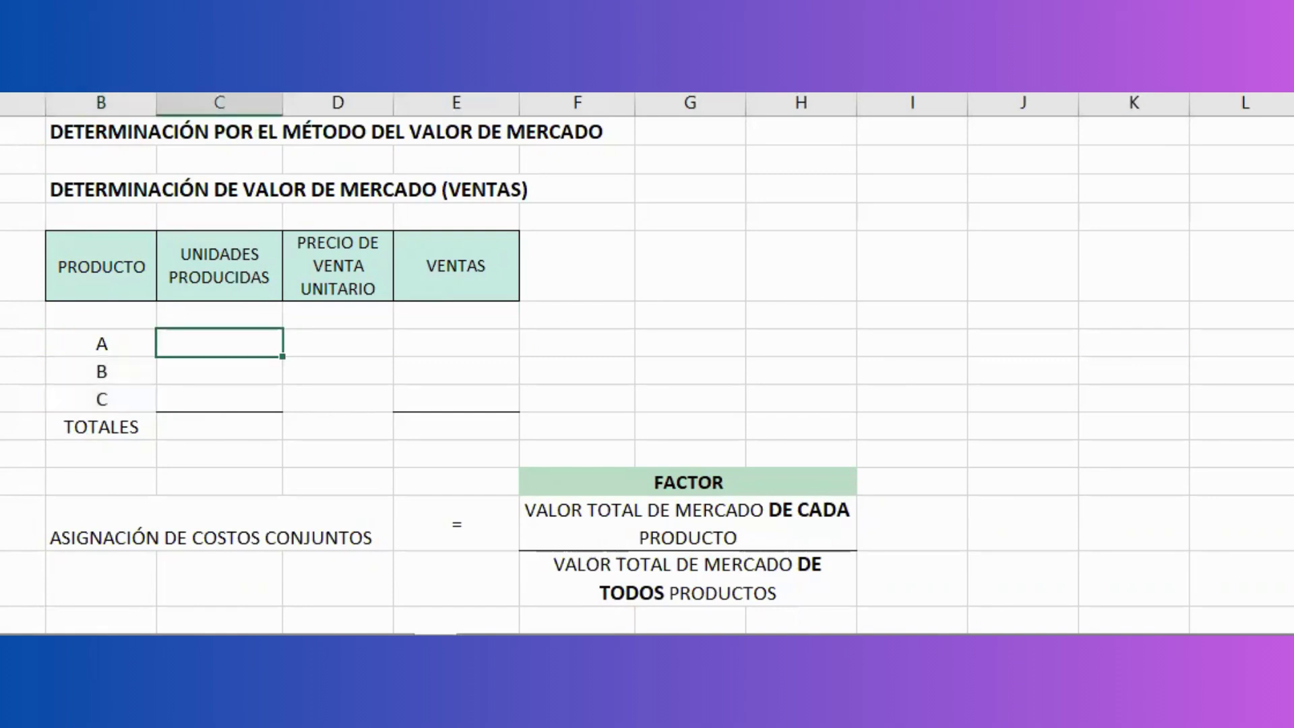
text(30,000)
key(Return)
text(32,000)
key(Return)
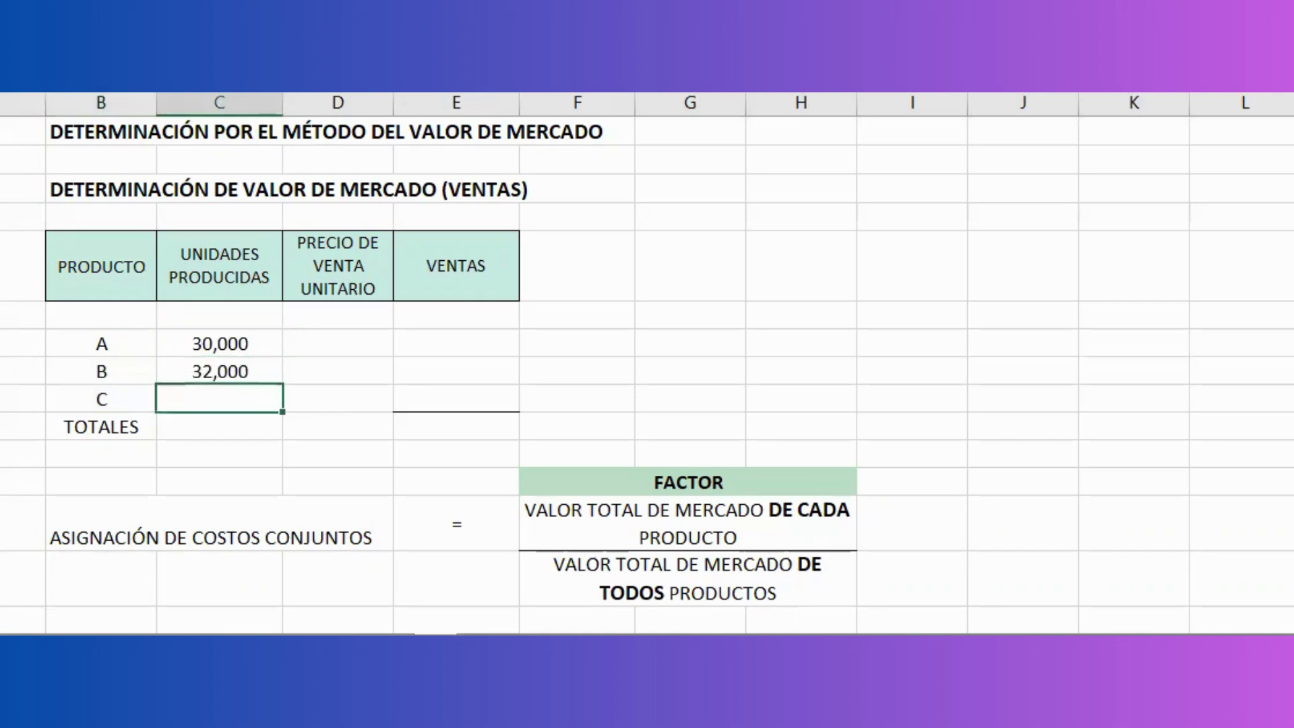
text(20,000)
key(Return)
text(82,000)
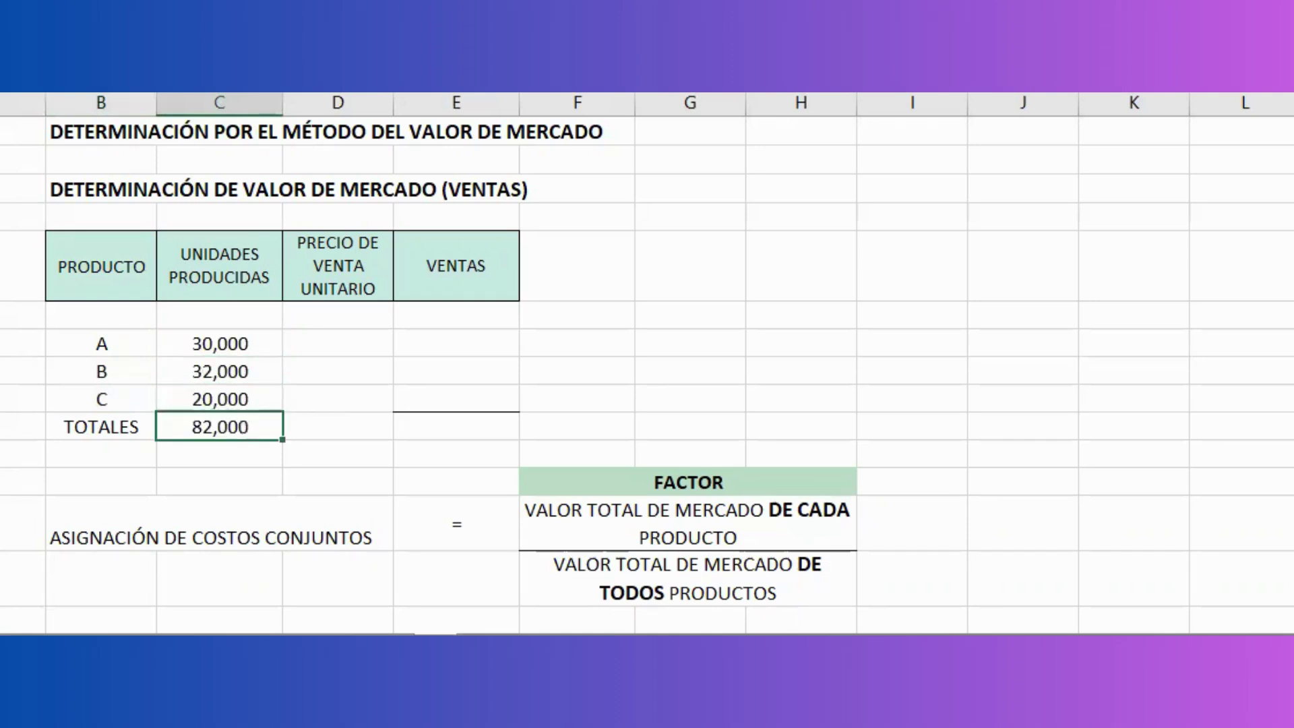
Enter unit sale prices of $2.00, $2.50 and $3.50 for products A, B and C
key(Right)
key(Up)
key(Up)
key(Up)
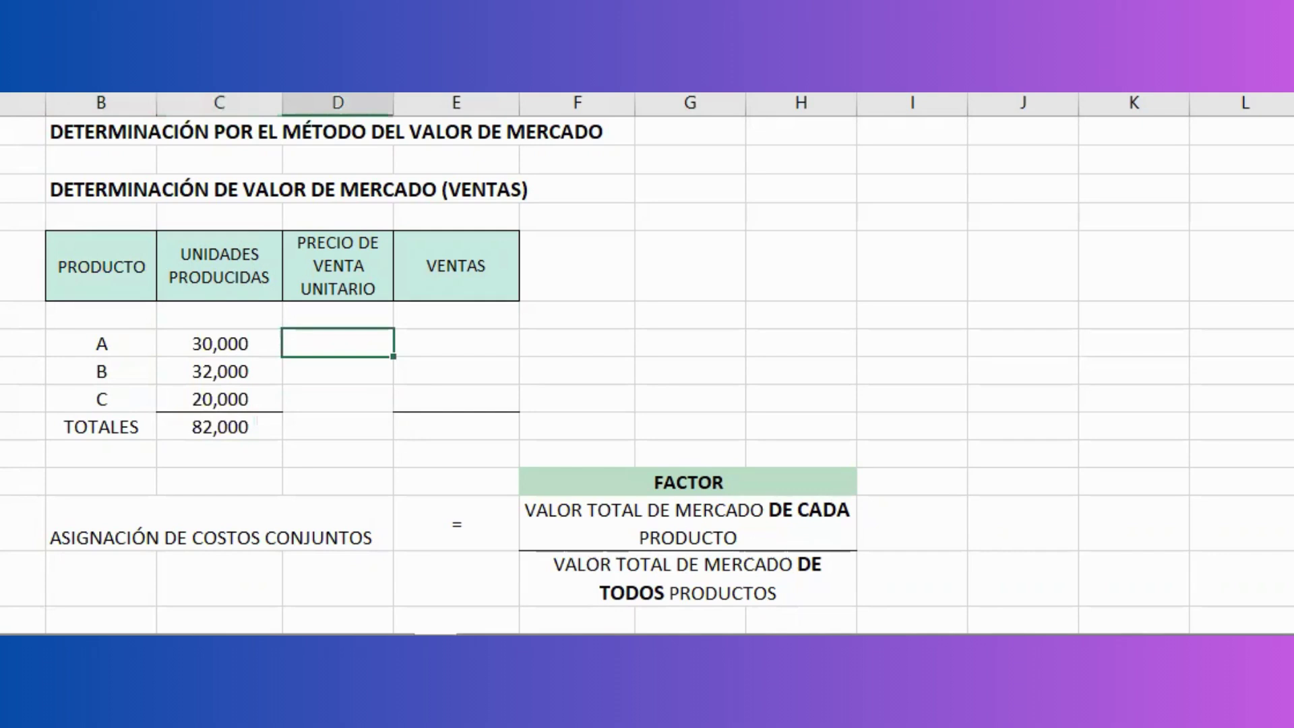
text($2)
key(Return)
text($2.50)
text(3.50)
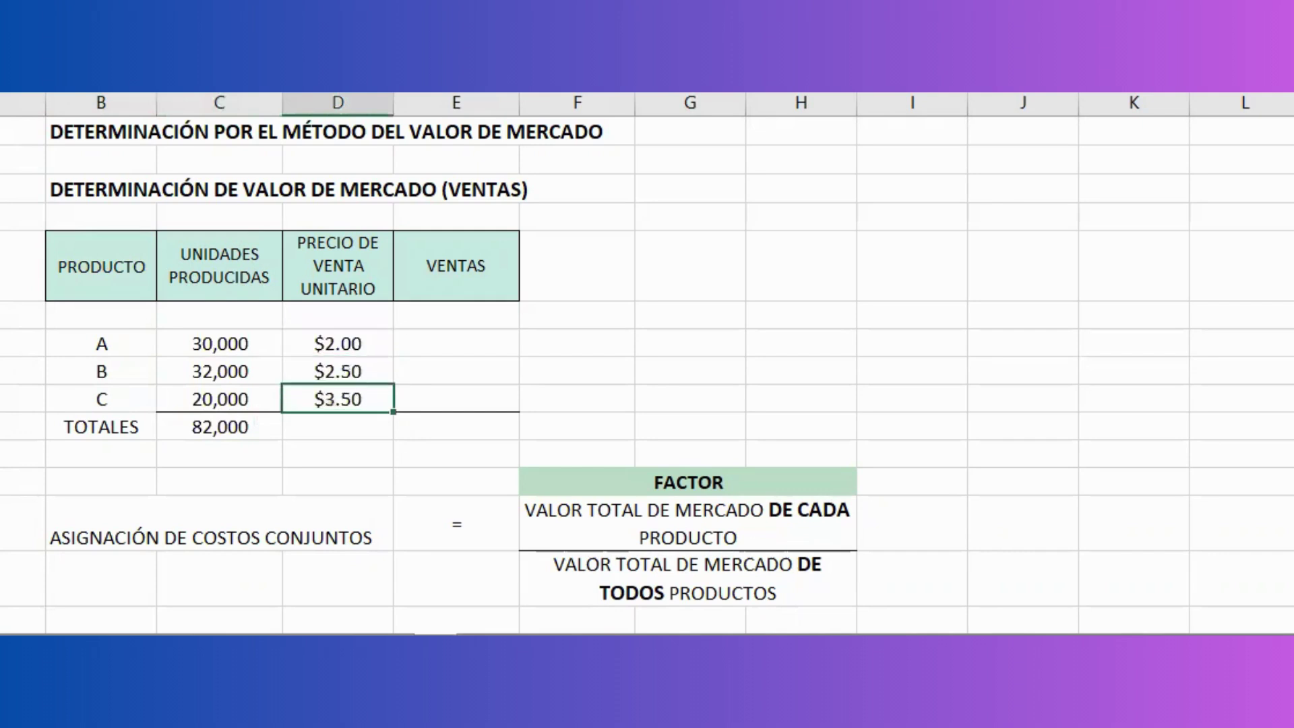
Fill in sales as units times price, $60,000.00, $80,000.00 and $70,000.00 for A, B and C, and total them as $210,000.00
key(Right)
key(Up)
key(Up)
text(60000)
key(Return)
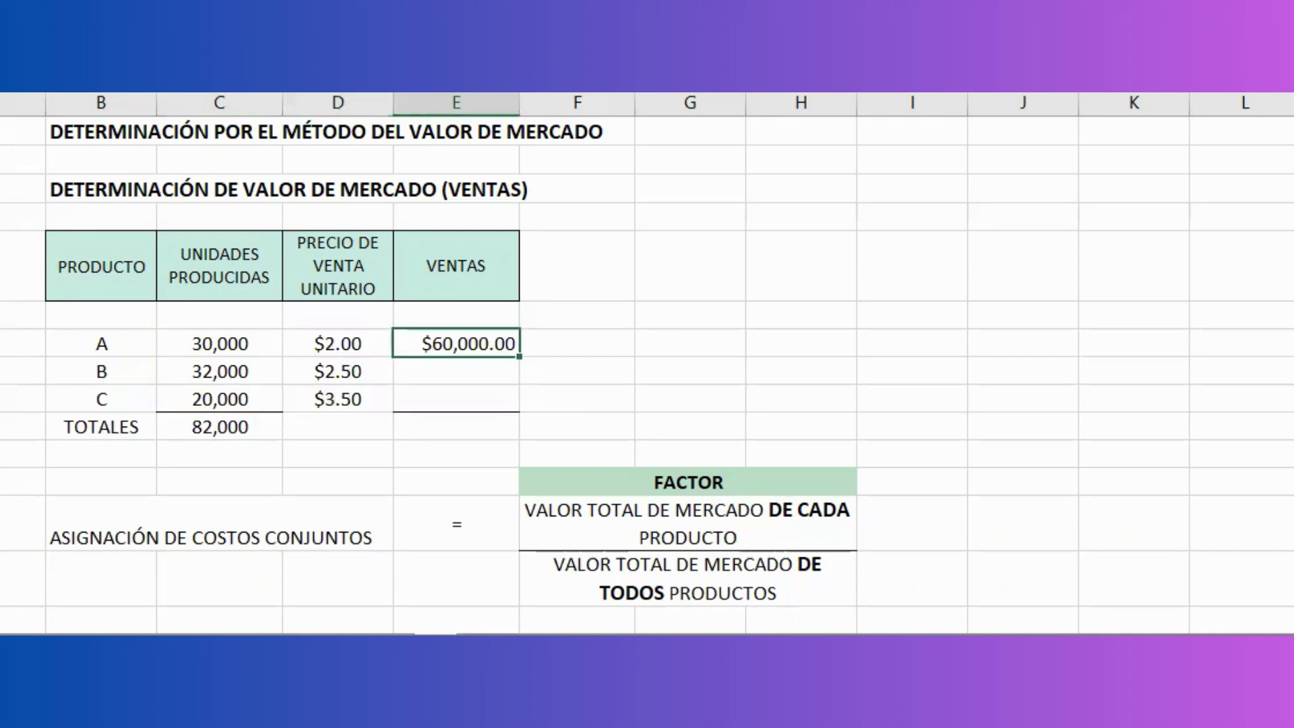
text(80000)
key(Return)
text(=C7*D7)
key(ctrl+Return)
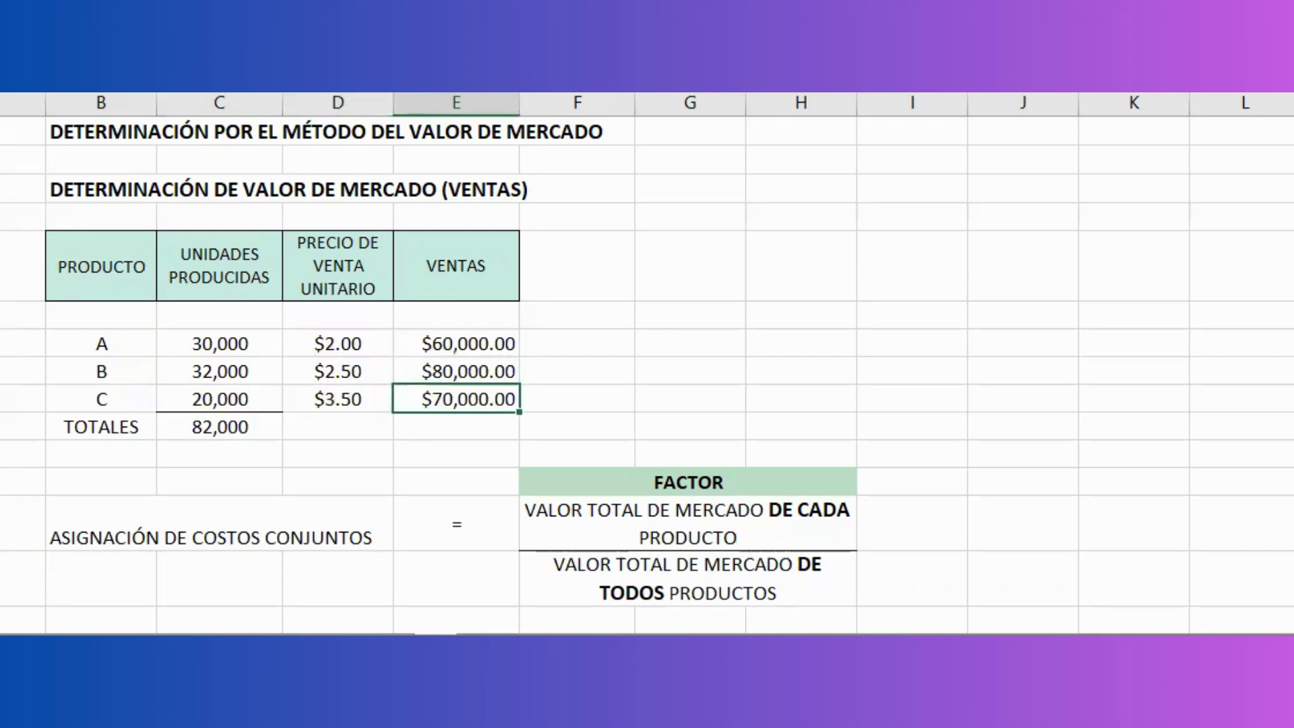
key(Down)
text(=SUM(E5:E7))
key(ctrl+Return)
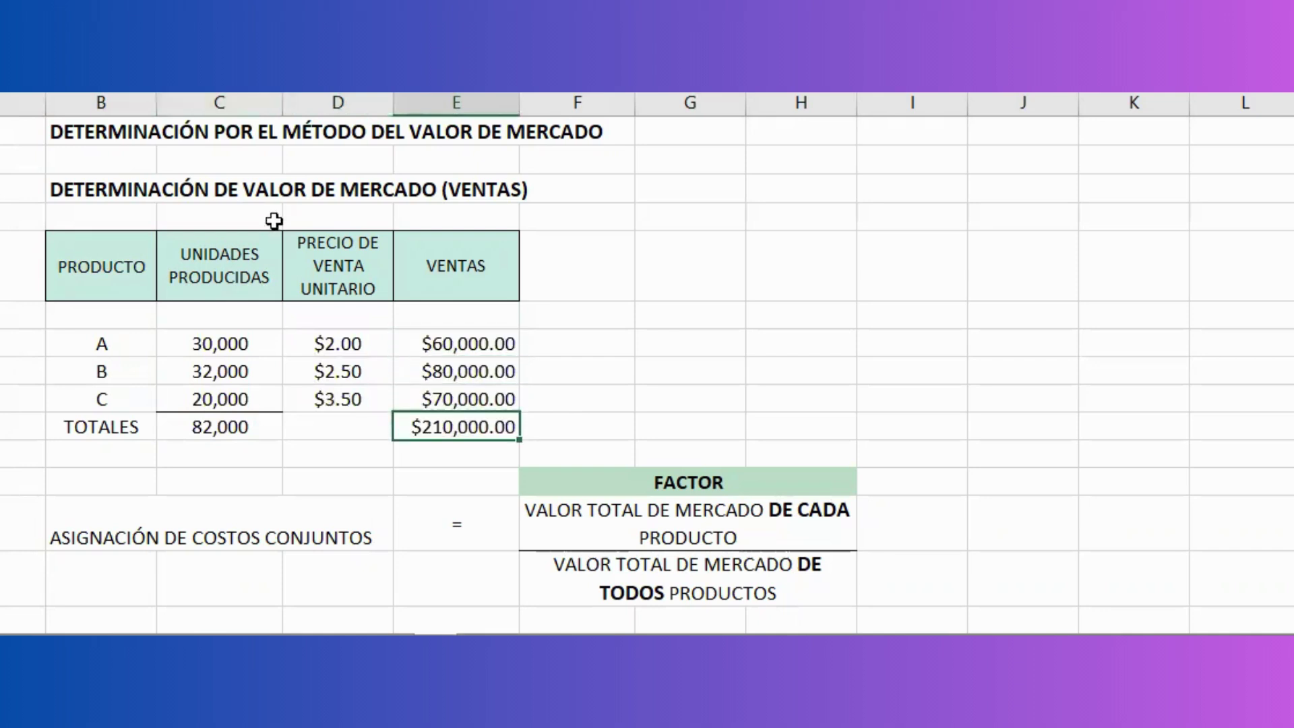
Review product A's units and unit price, and the numerator and denominator of the joint cost allocation factor
click(266, 331)
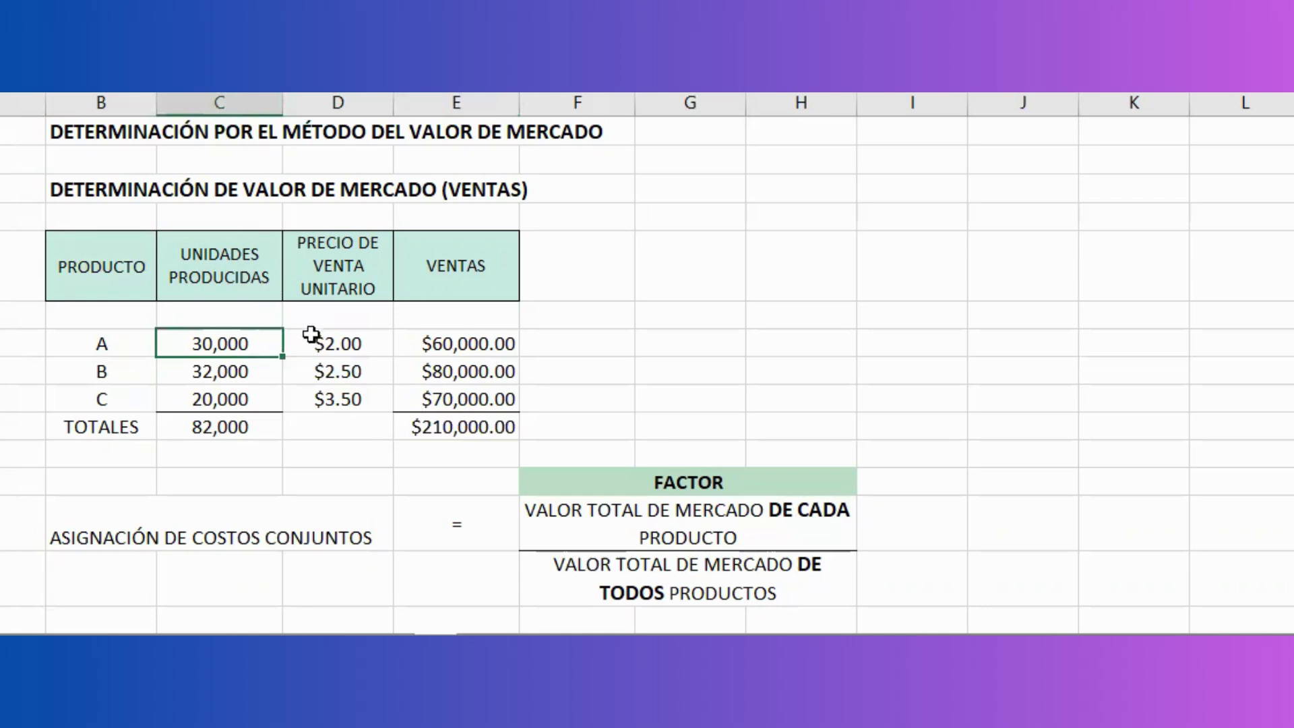
click(378, 337)
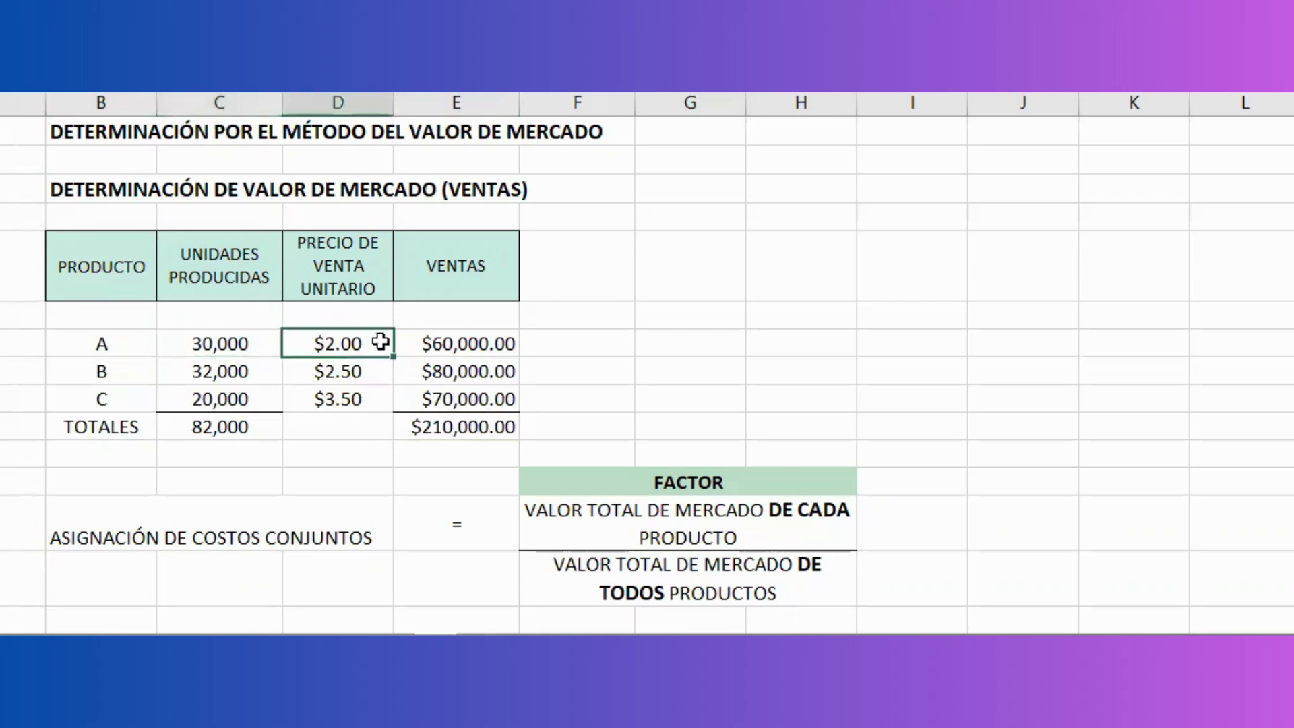
scroll(435, 401, down, 1)
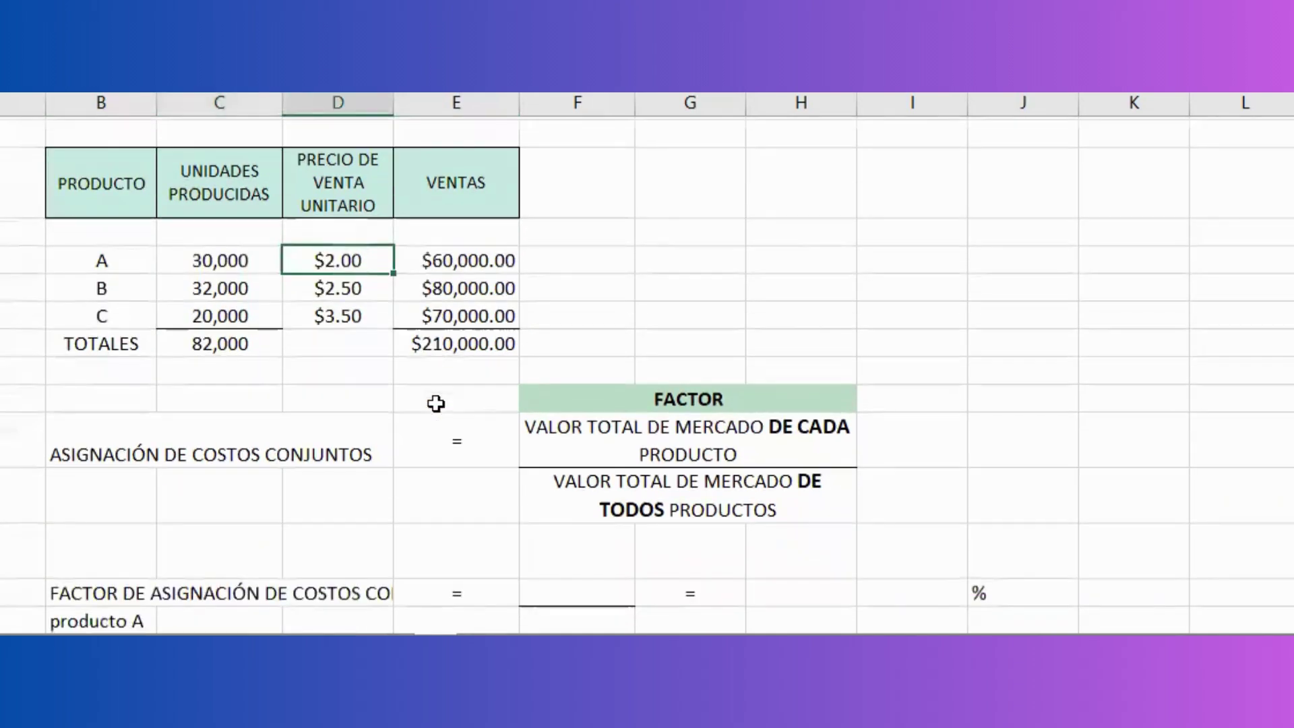
click(839, 447)
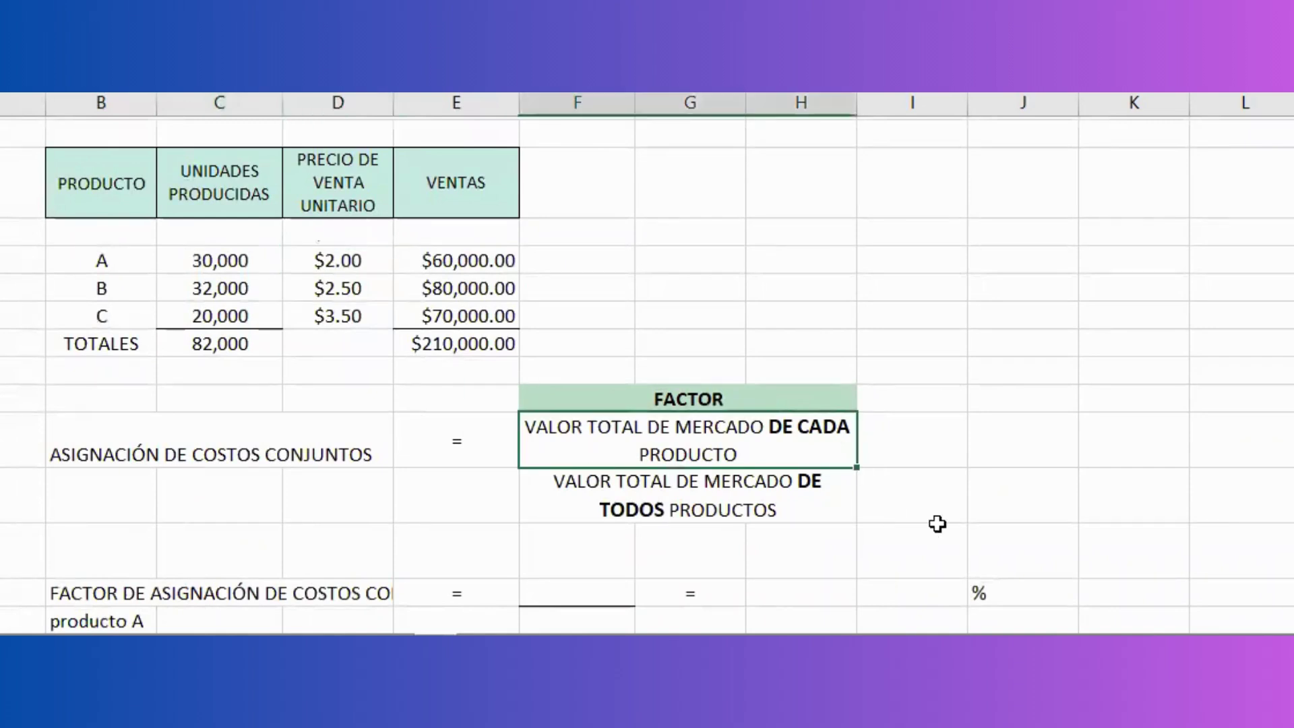
click(831, 521)
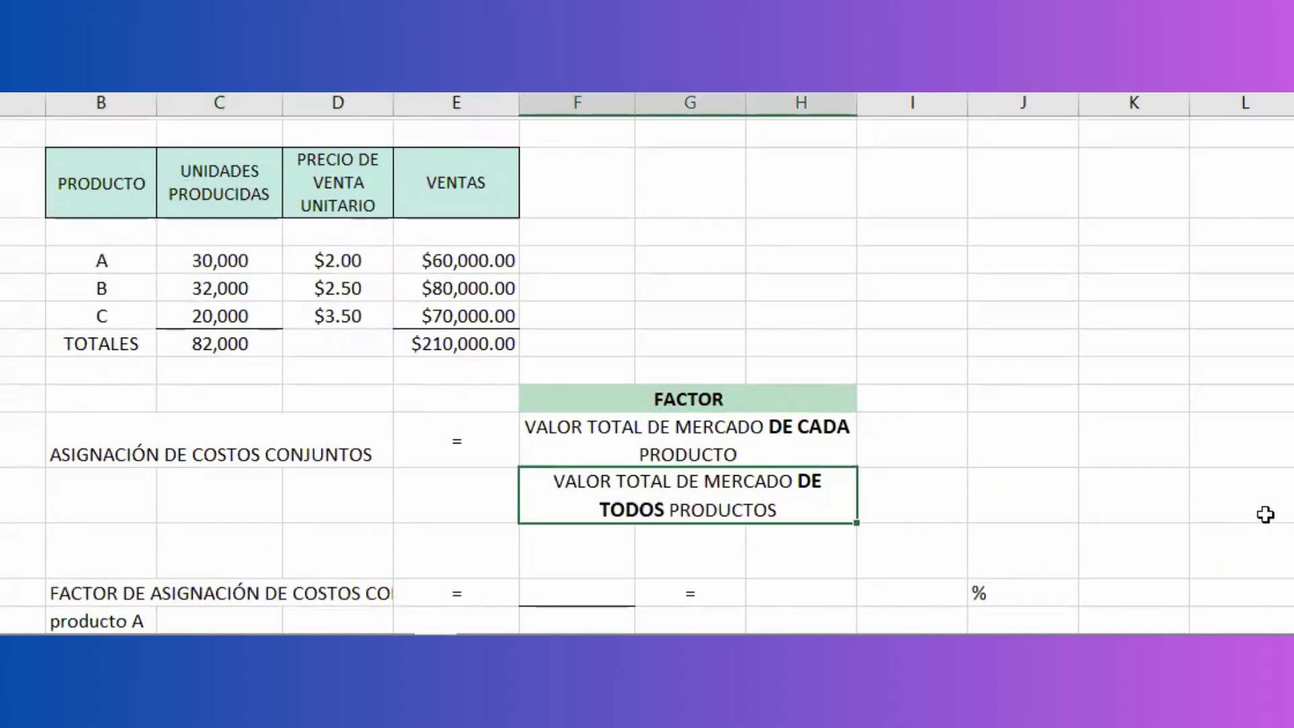
scroll(1265, 514, down, 1)
scroll(1265, 514, down, 1)
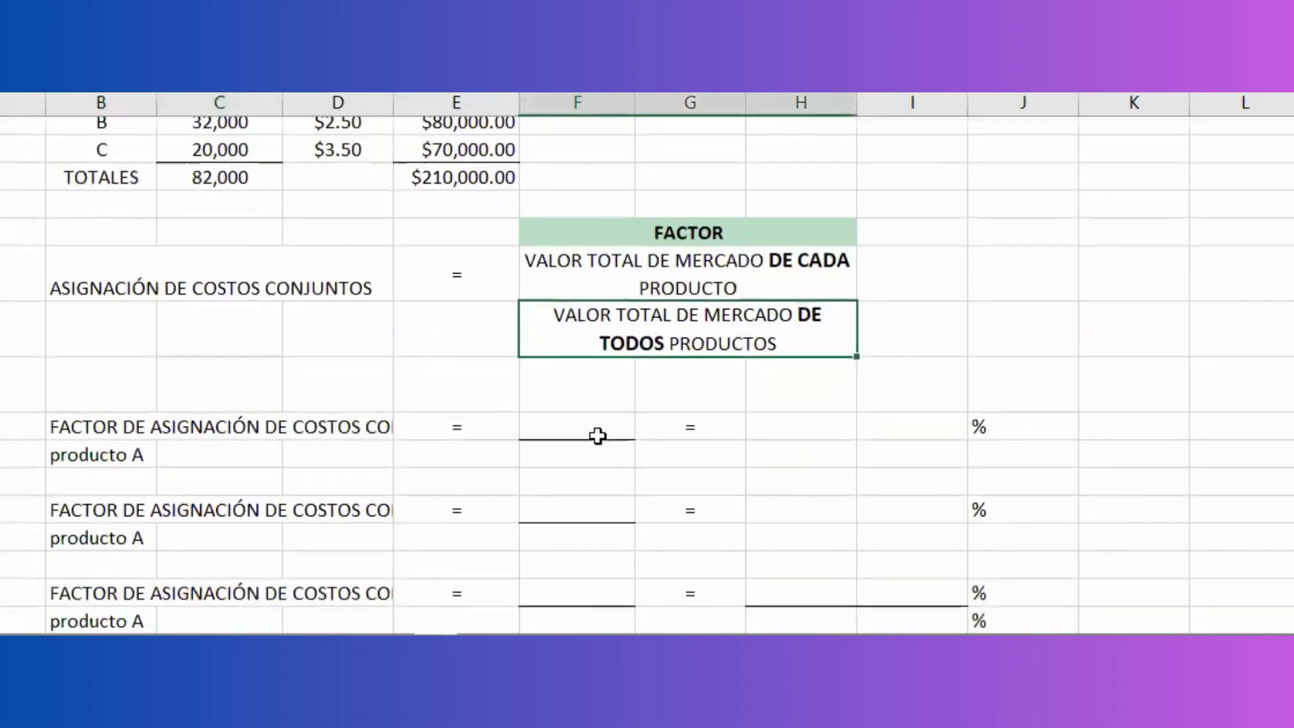
Set up product A's allocation factor fraction as its $60,000.00 market value over the $210,000.00 total
click(577, 435)
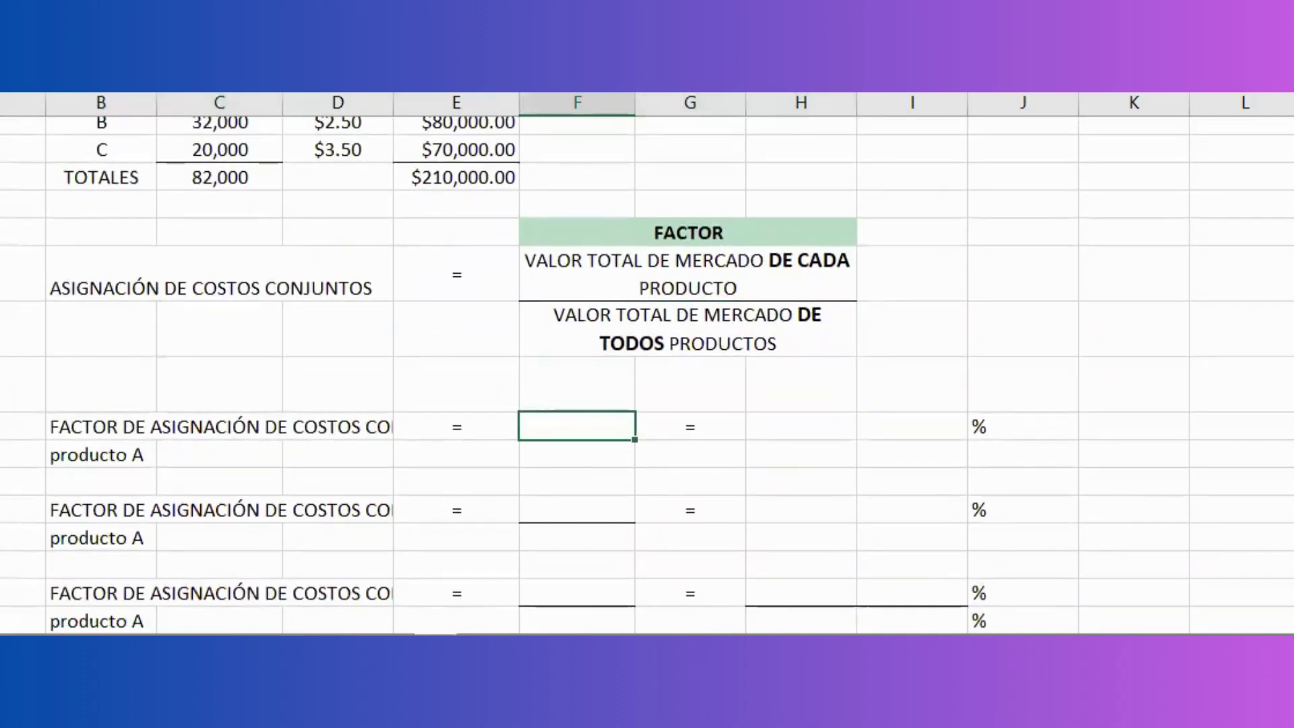
scroll(431, 216, up, 1)
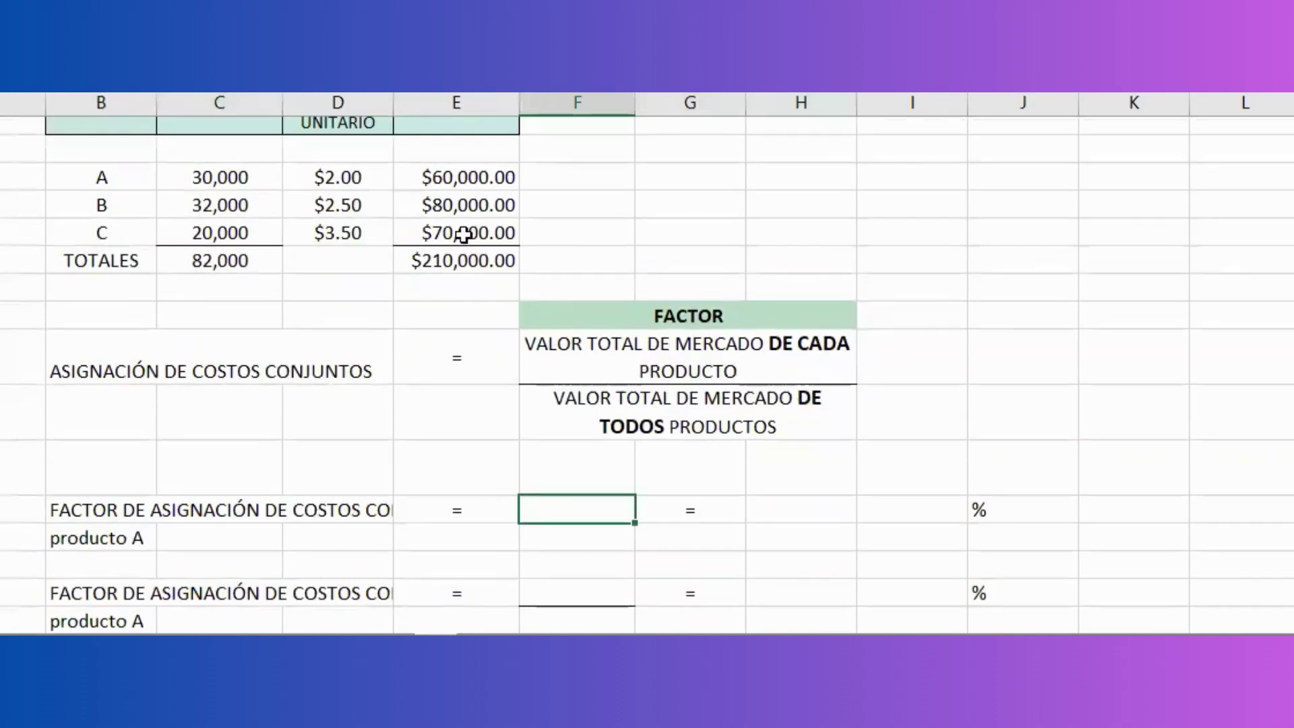
scroll(644, 396, down, 2)
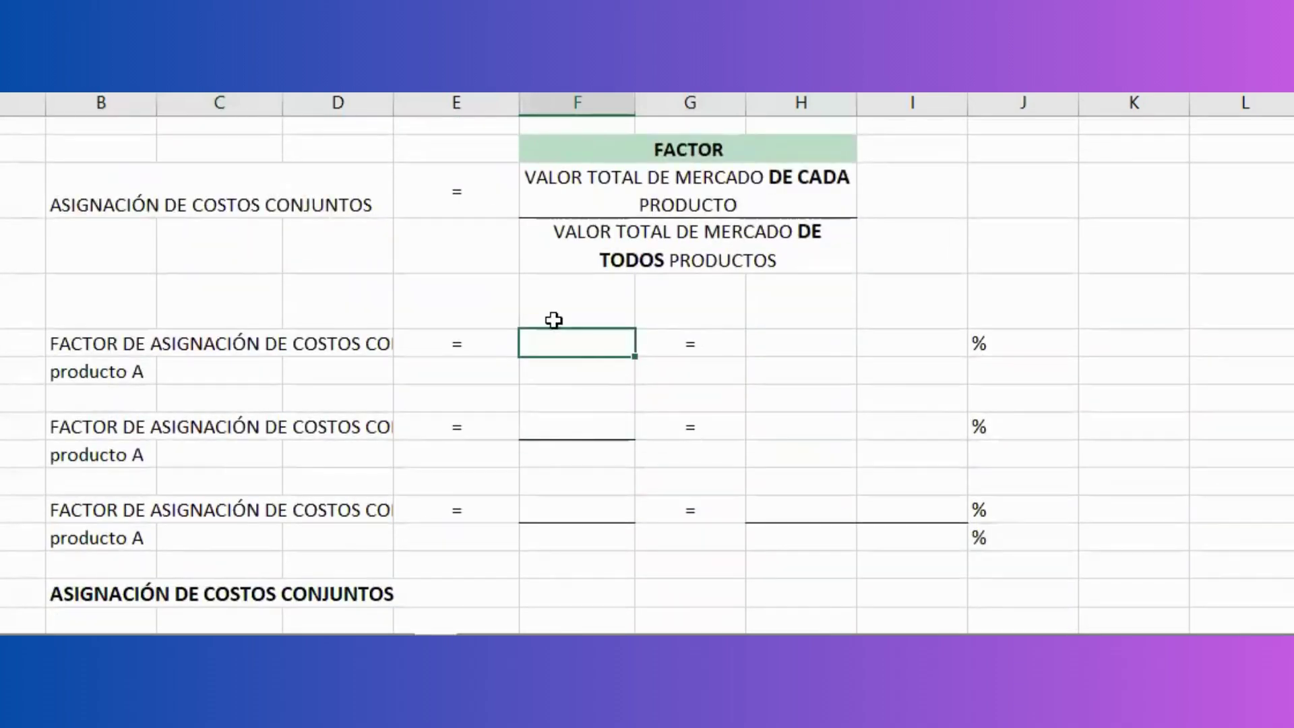
key(ctrl+z)
click(576, 371)
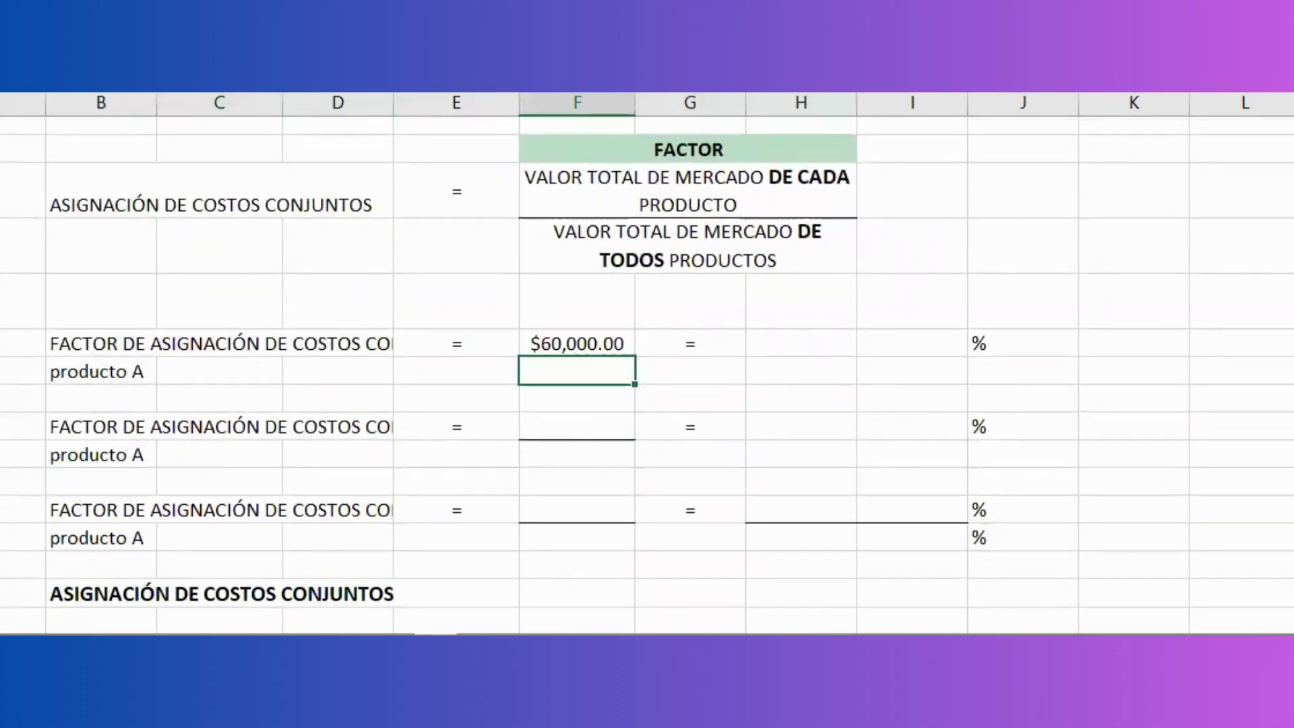
text($210,000.00)
Enter product A's resulting allocation factor as 0.285714 and as a percentage, 28.571429
key(Right)
key(Right)
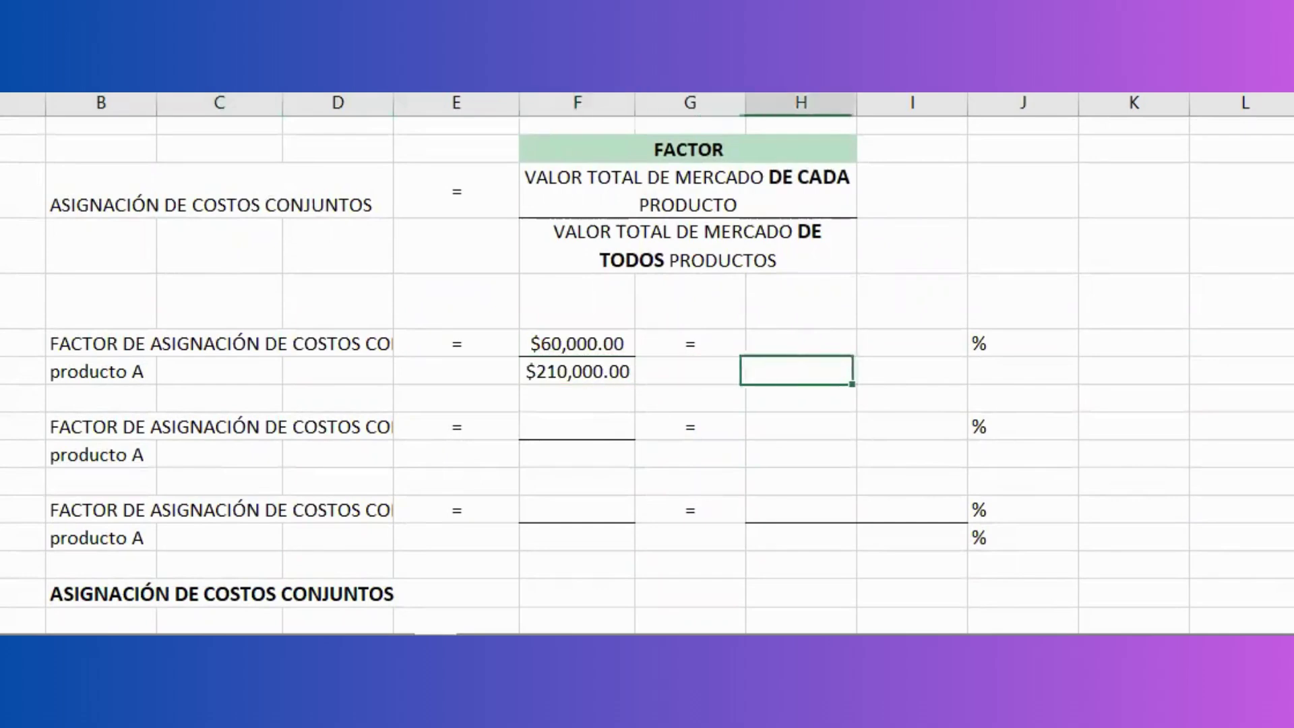
key(Up)
text(0.285714)
key(Right)
text(28.571429)
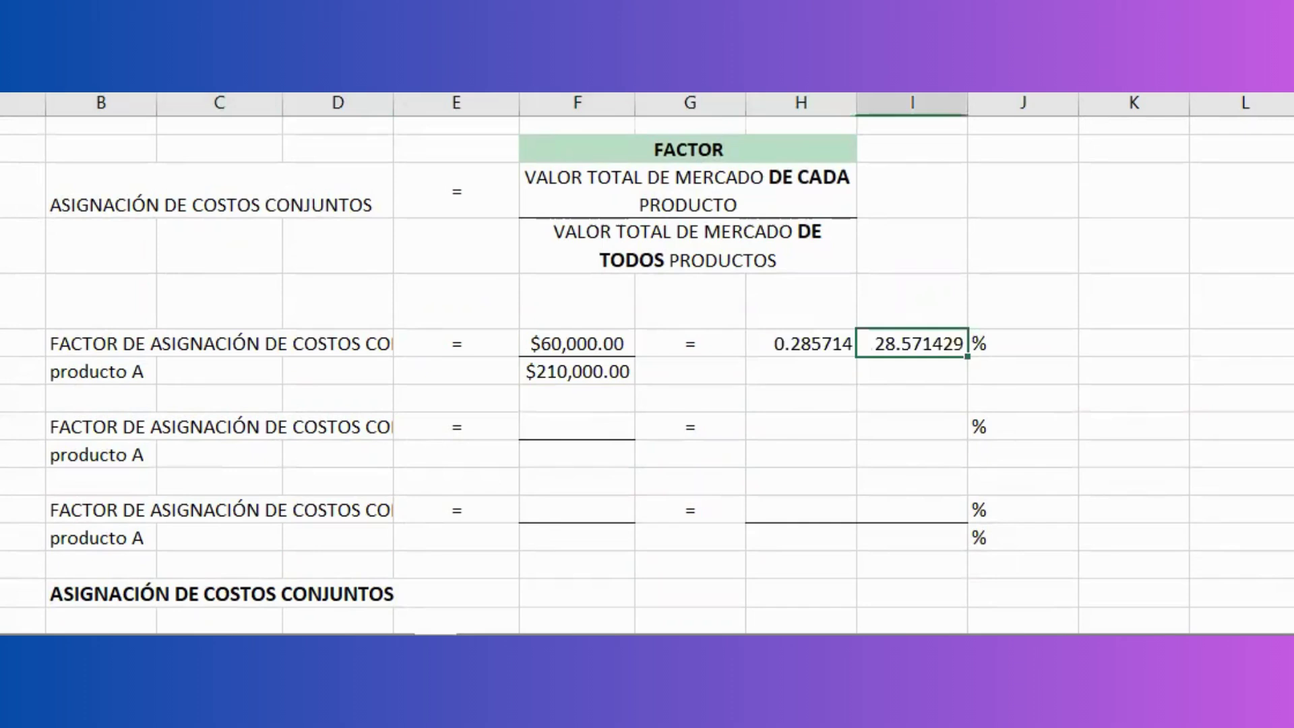
Complete product B's allocation factor in the second factor row as $80,000.00 over $210,000.00, giving 0.380952 and 38.095238%
click(569, 418)
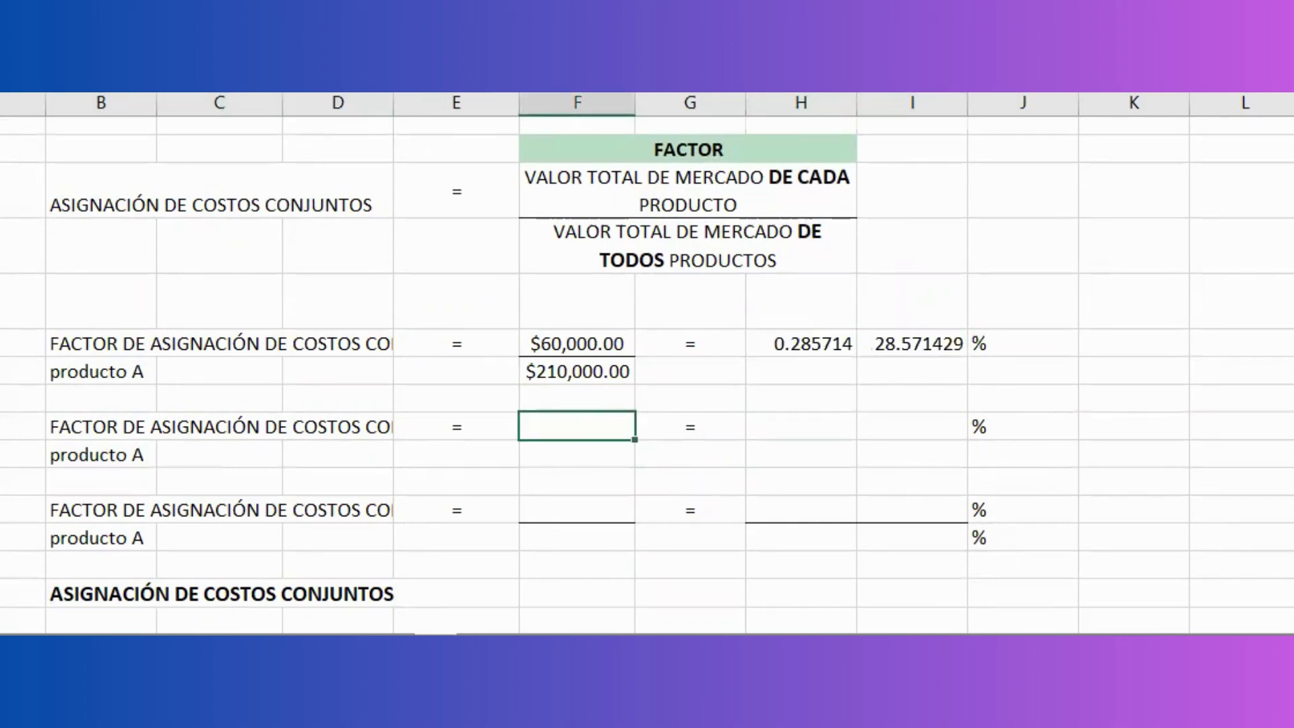
text($80,000.00)
key(Down)
text($210,000.00)
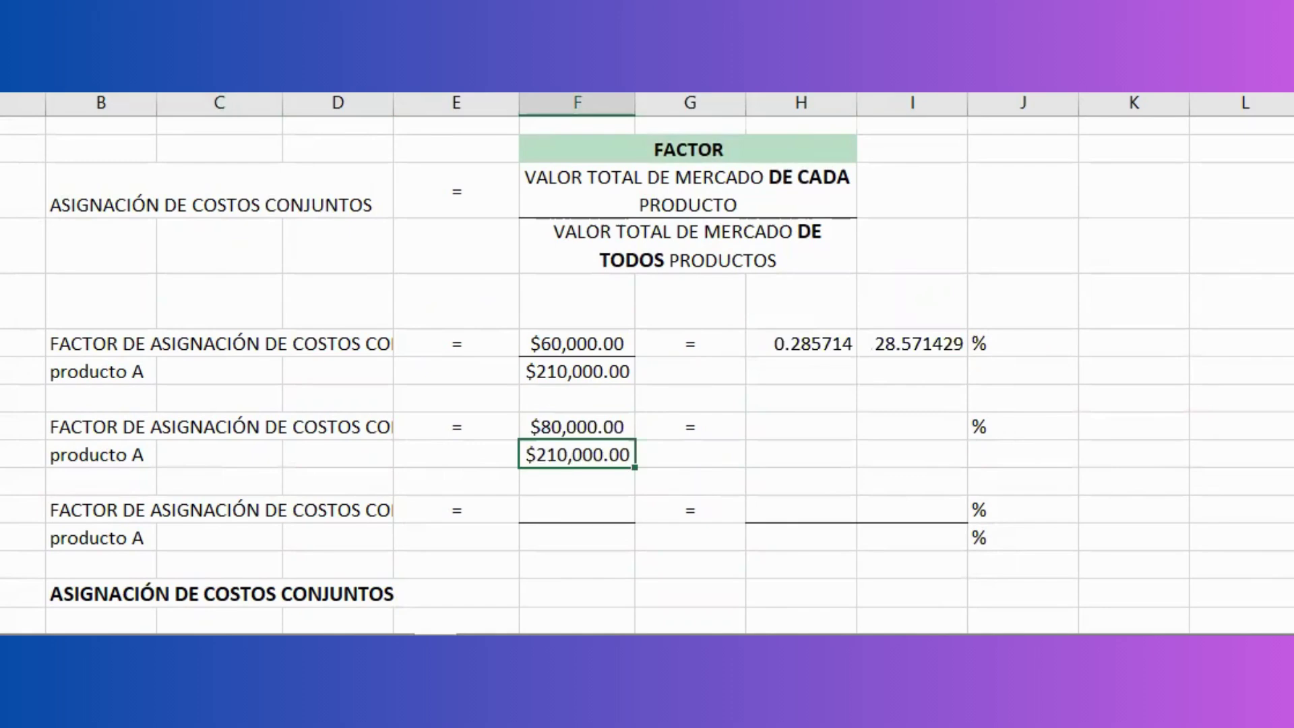
click(690, 454)
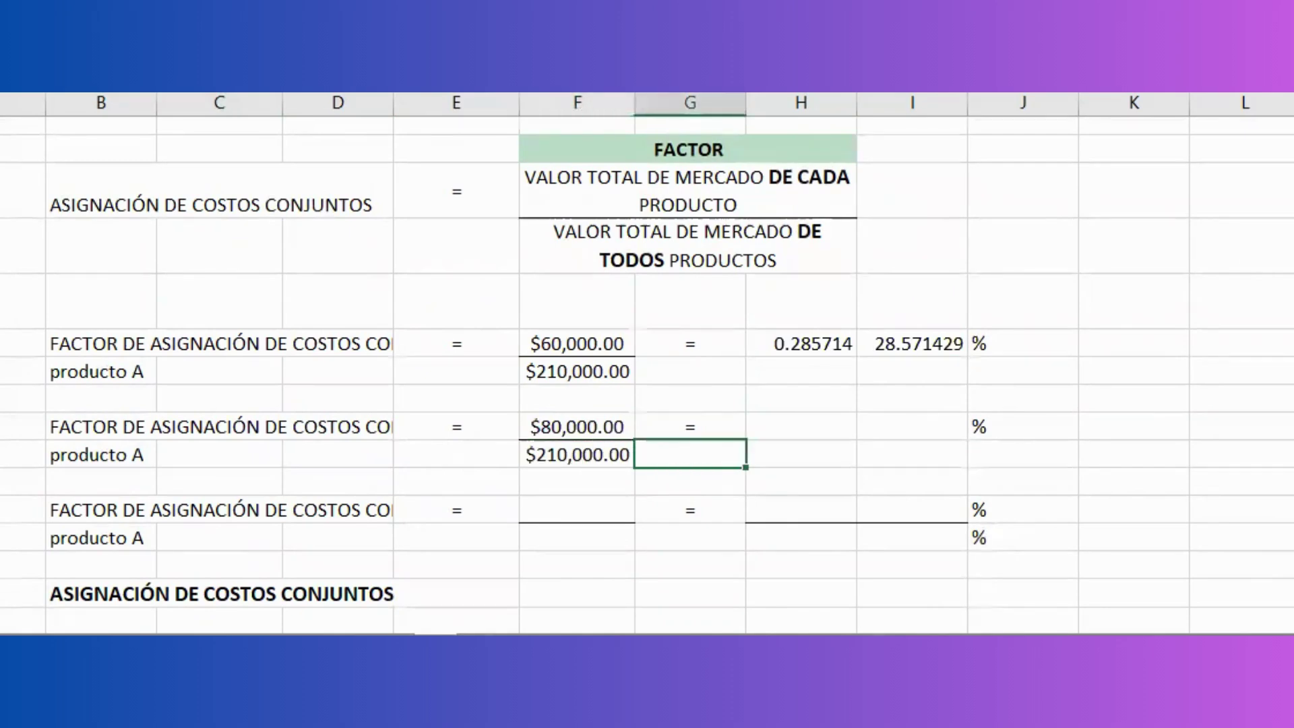
key(Right)
key(Up)
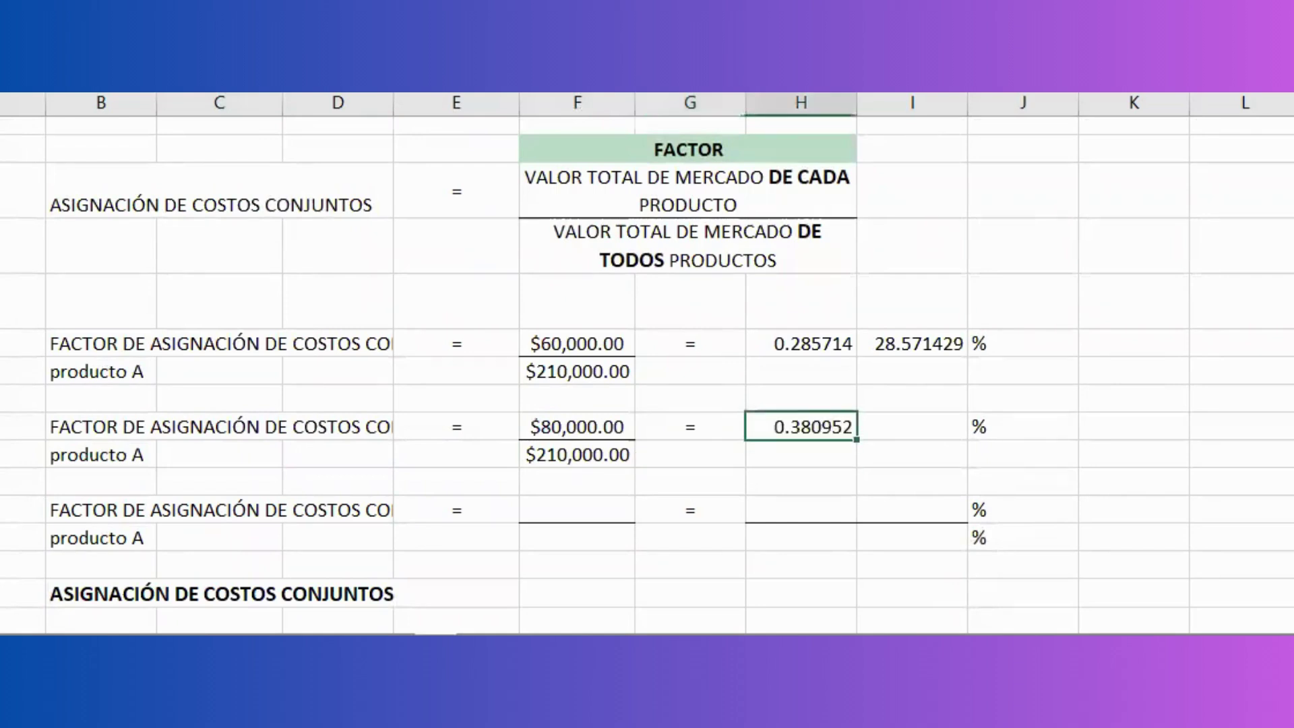
key(Right)
text(38.095238)
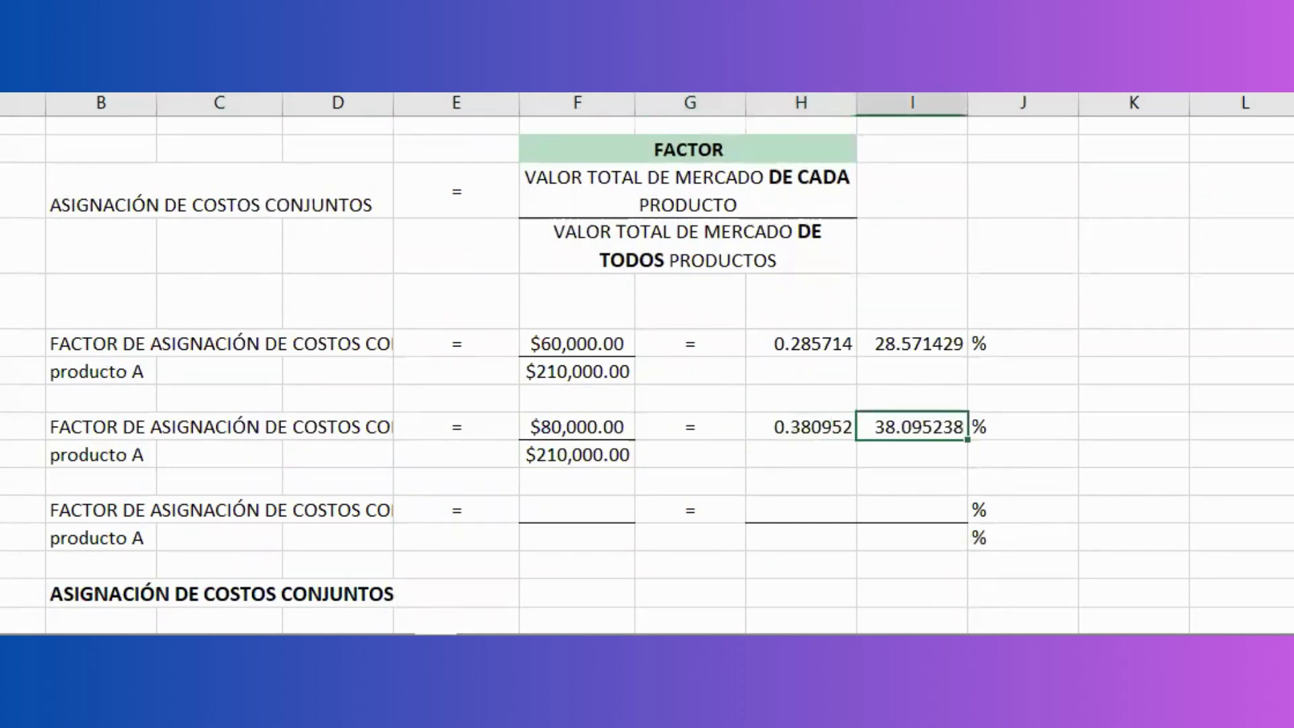
Set up product C's allocation factor fraction in the third factor row as $70,000.00 over $210,000.00
key(Down)
key(Down)
key(Down)
key(Left)
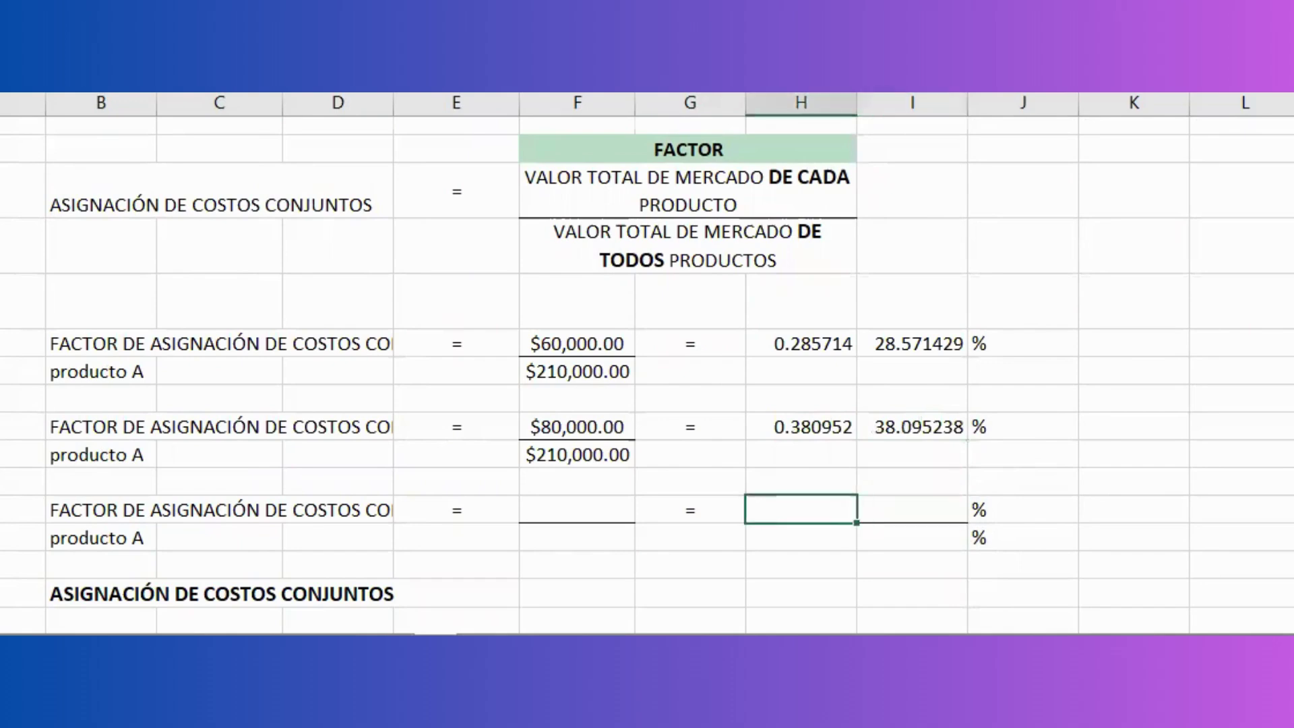
key(Left)
key(Left)
text($70,000.00)
key(Down)
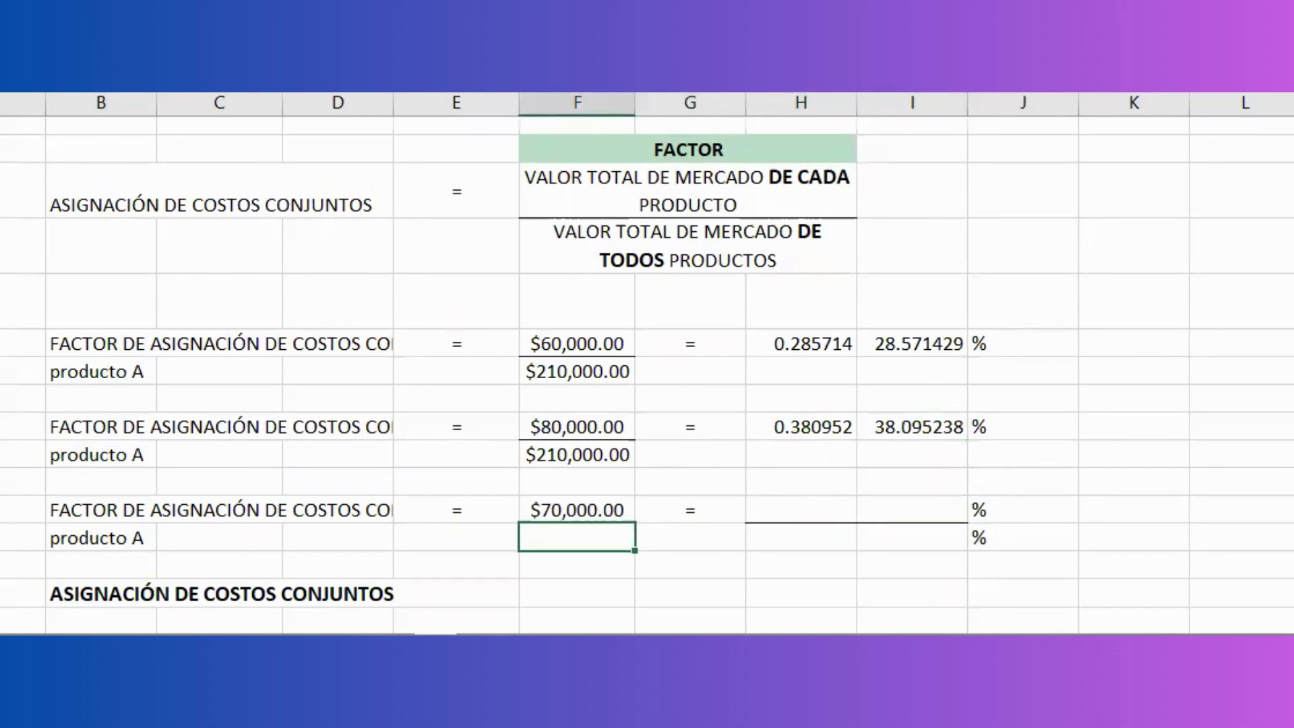
text($210,000.00)
Enter product C's resulting allocation factor as 0.333333 and as a percentage, 33.333333
key(Right)
key(Right)
key(Up)
text(0.333333)
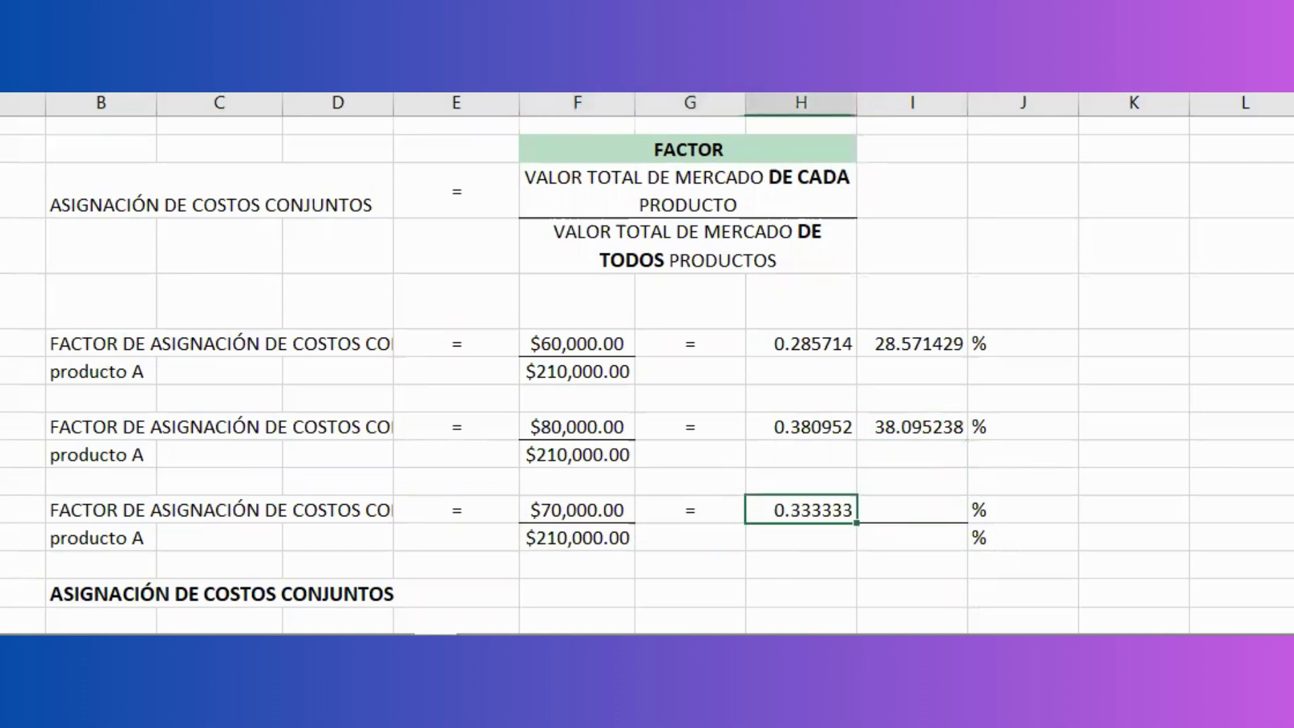
key(Right)
text(33.333333)
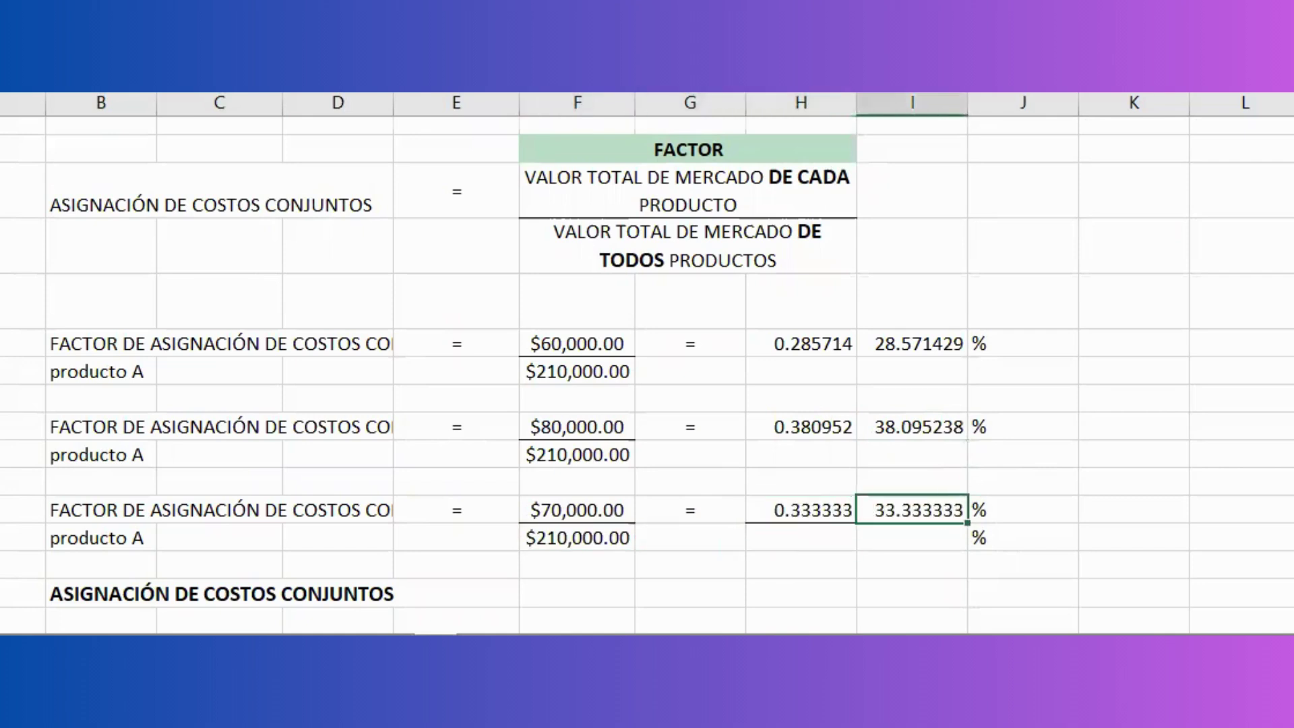
Total the three allocation factors as 1.000000 and their percentages as 100.000000
click(831, 539)
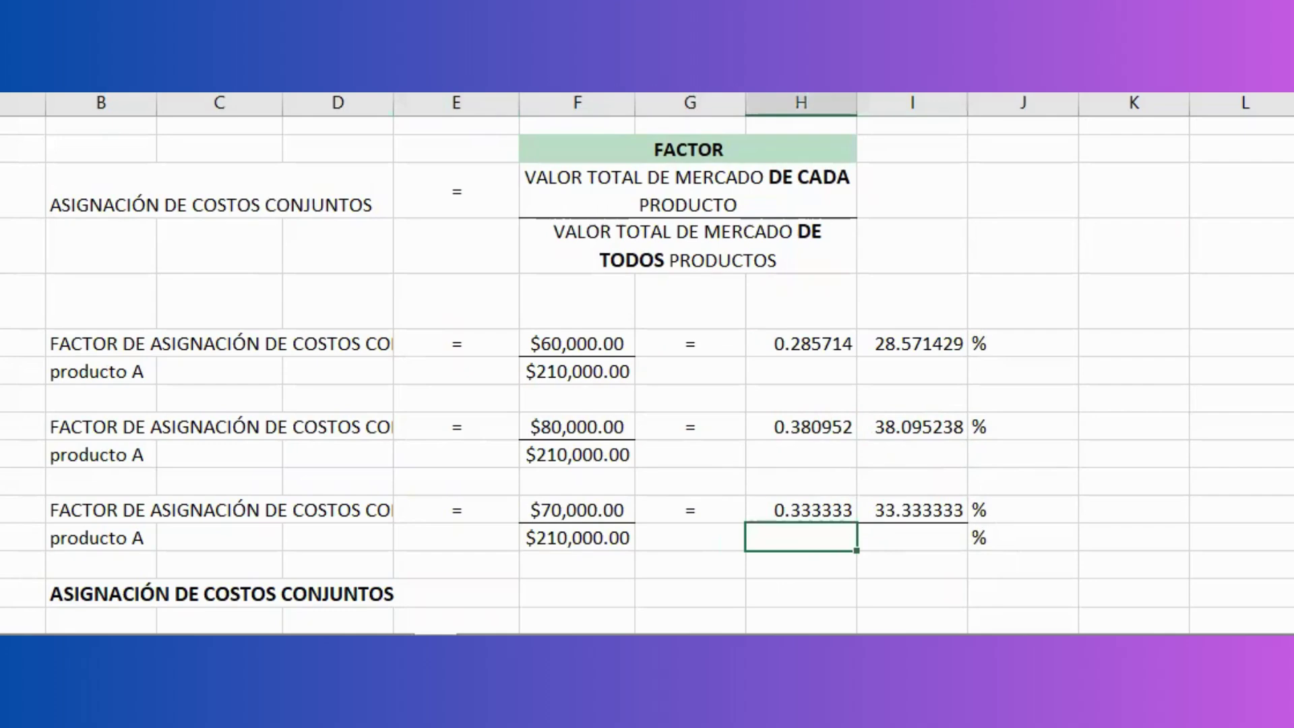
text(1.000000)
click(912, 537)
text(100.000000)
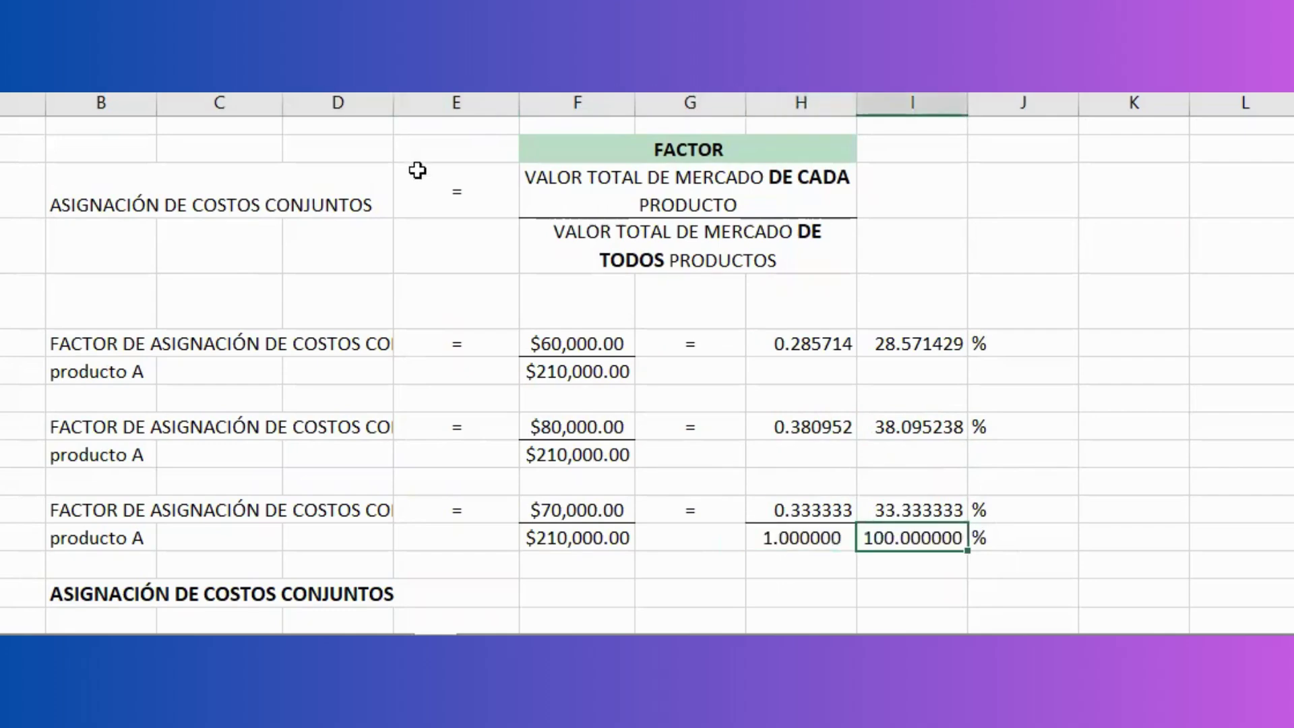
List products A, B and C in the product column of the joint cost allocation table
scroll(421, 189, down, 1)
scroll(422, 209, down, 2)
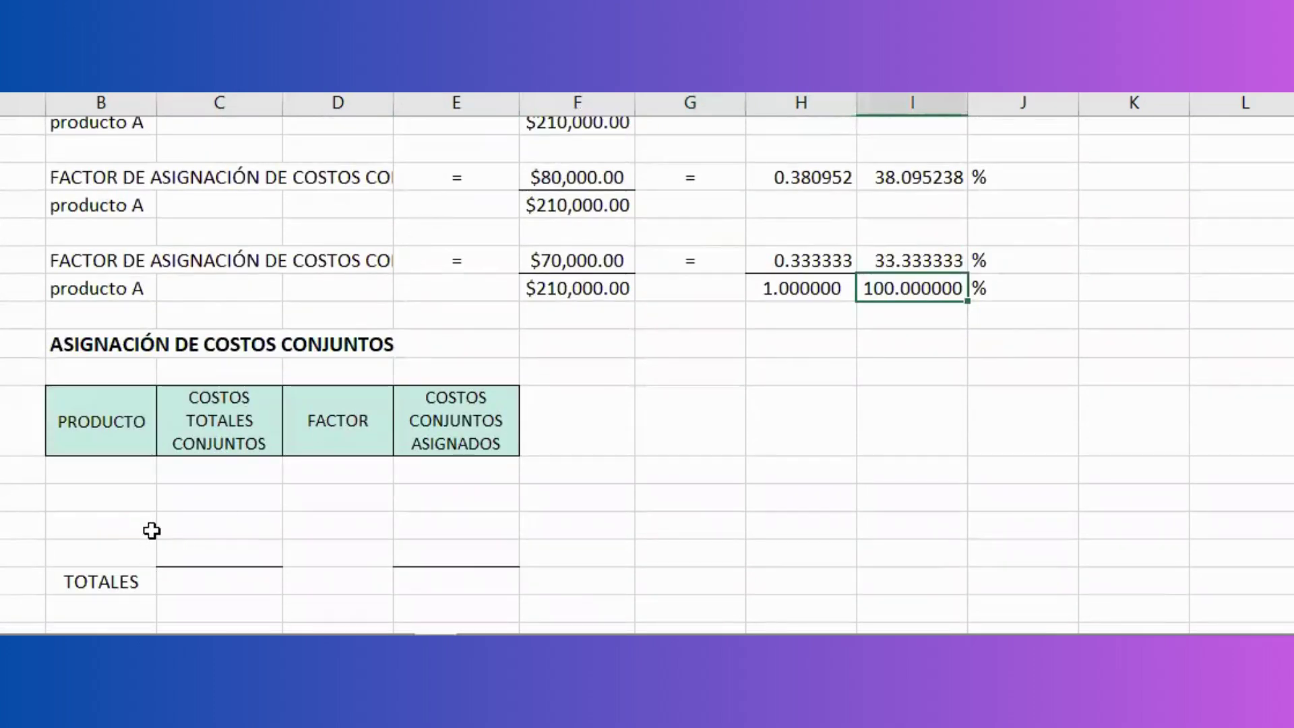
click(63, 379)
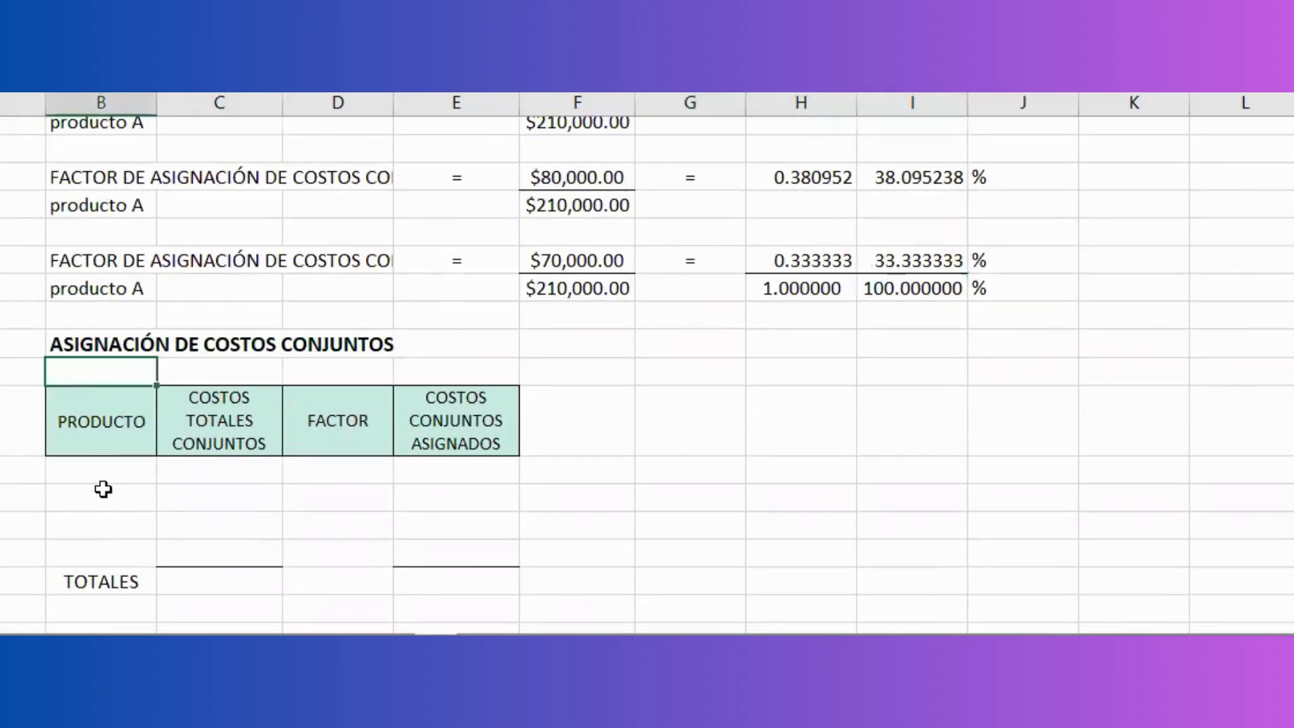
drag(103, 490, 101, 554)
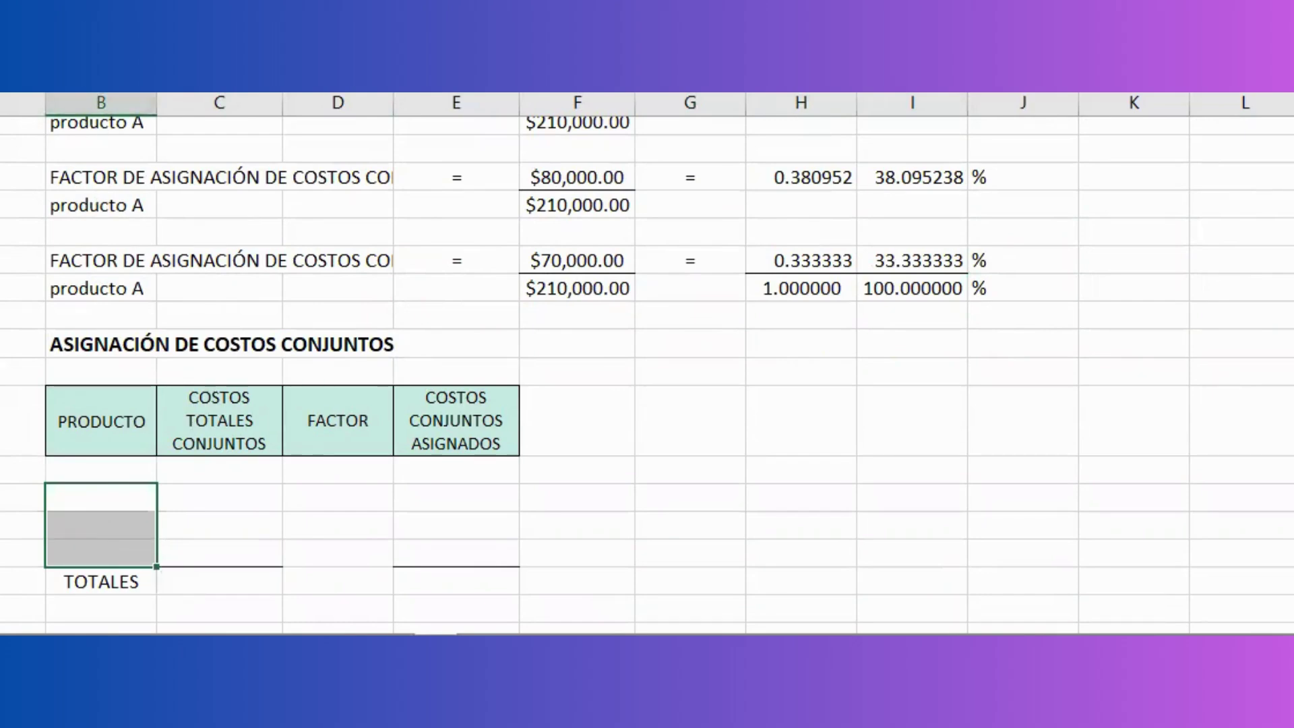
text(A B C)
click(231, 497)
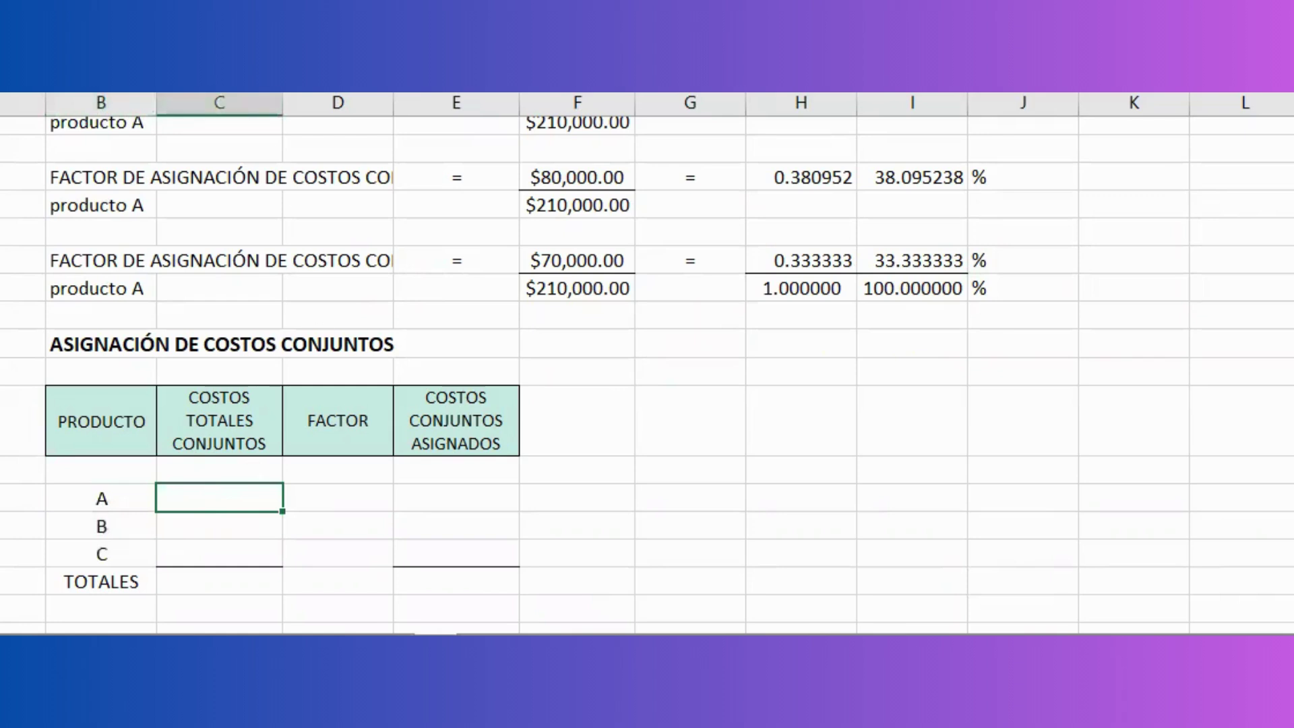
Enter $132,000.00 as the total joint costs for products A, B and C and in the totals row
text($132,000.00)
key(Down)
text($132,000.00)
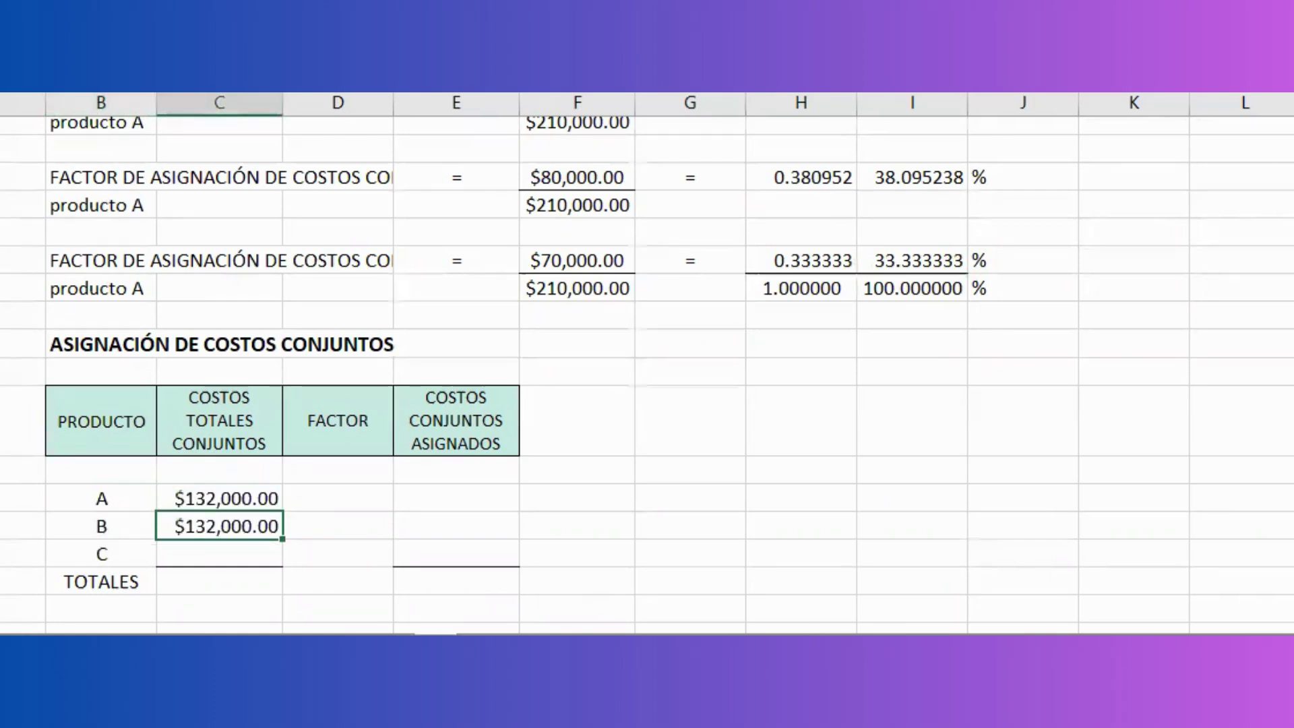
key(Down)
text($132,000.00)
key(Down)
text($132,000.00)
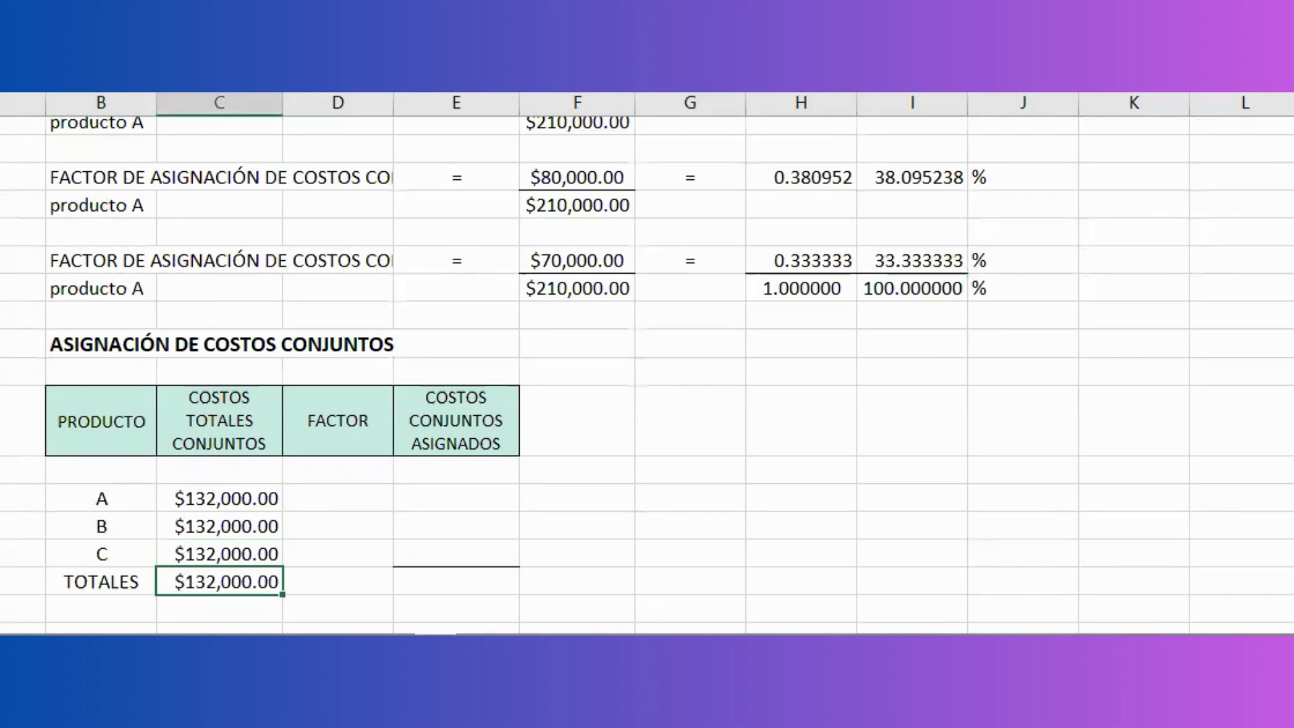
Fill in the allocation factors as 0.285714 for product A, 0.380952 for B and 0.333333 for C
key(Right)
key(Up)
key(Up)
key(Up)
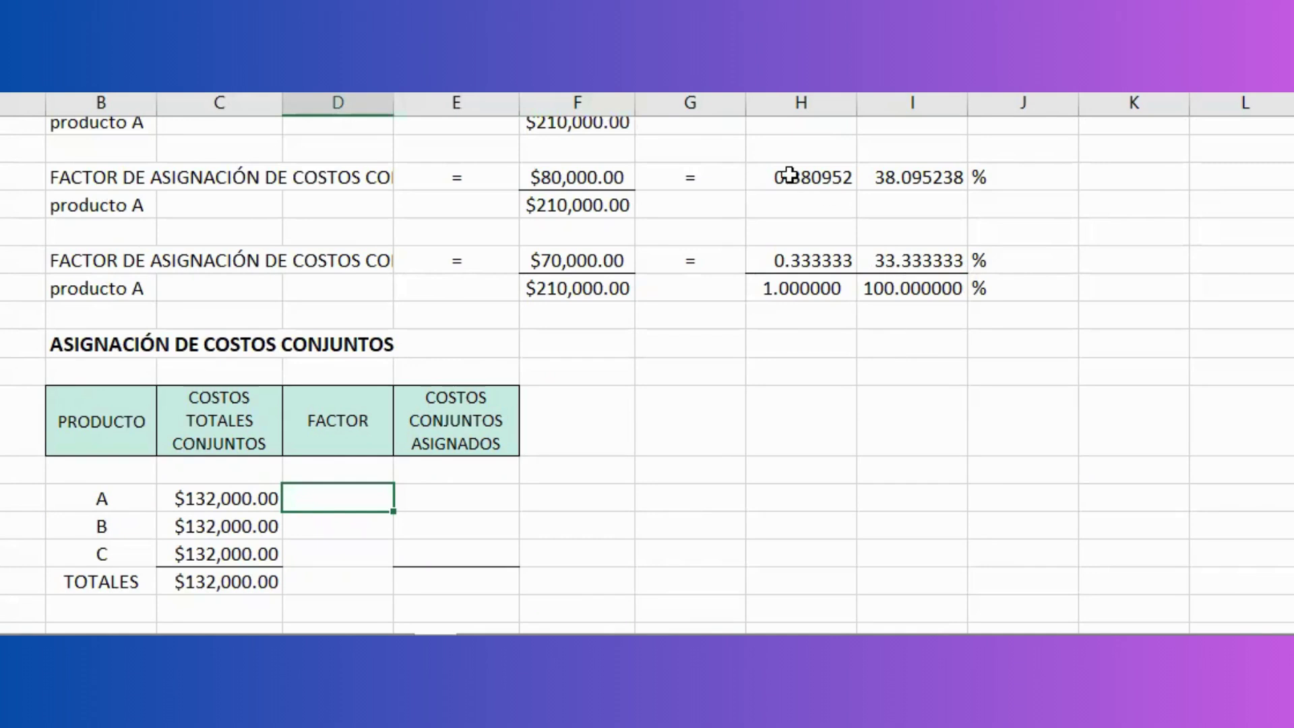
text(0.285714)
key(Return)
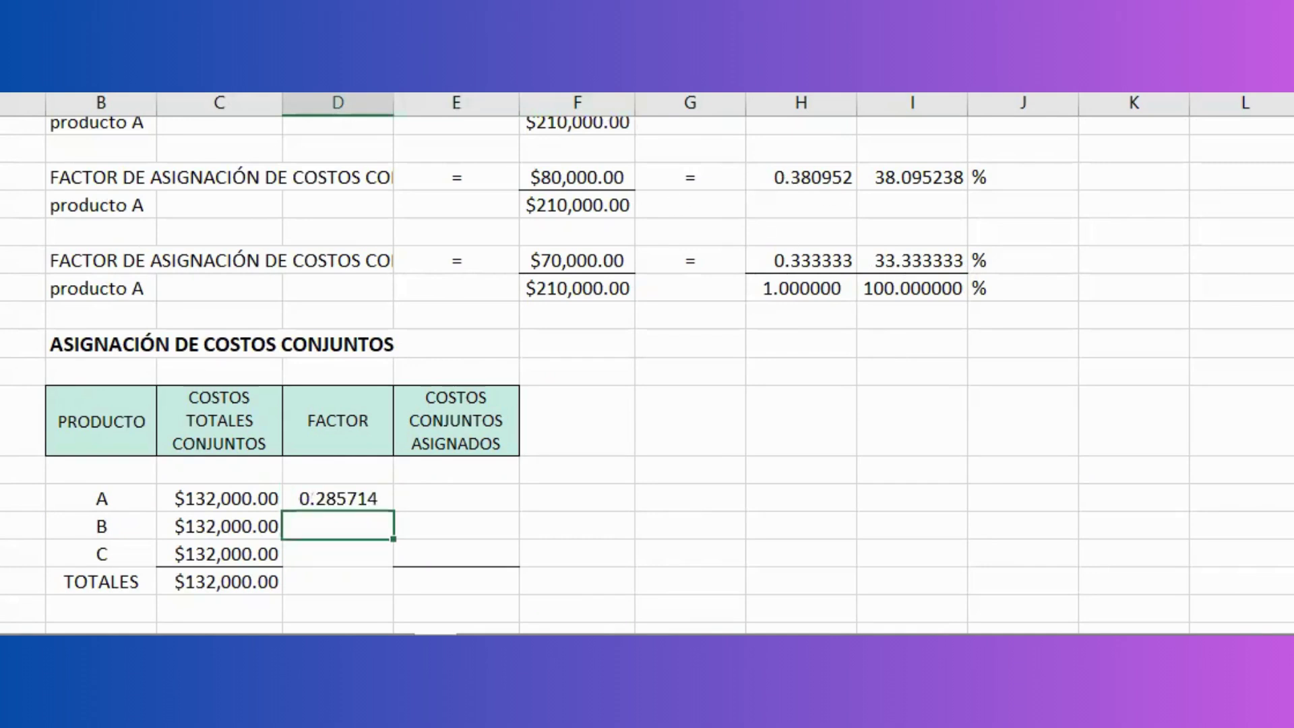
text(0.380952)
key(Return)
text(0.333333)
Enter the assigned joint costs $37,714.29 for A, $50,285.71 for B and $44,000.00 for C, with the $132,000.00 total
key(Right)
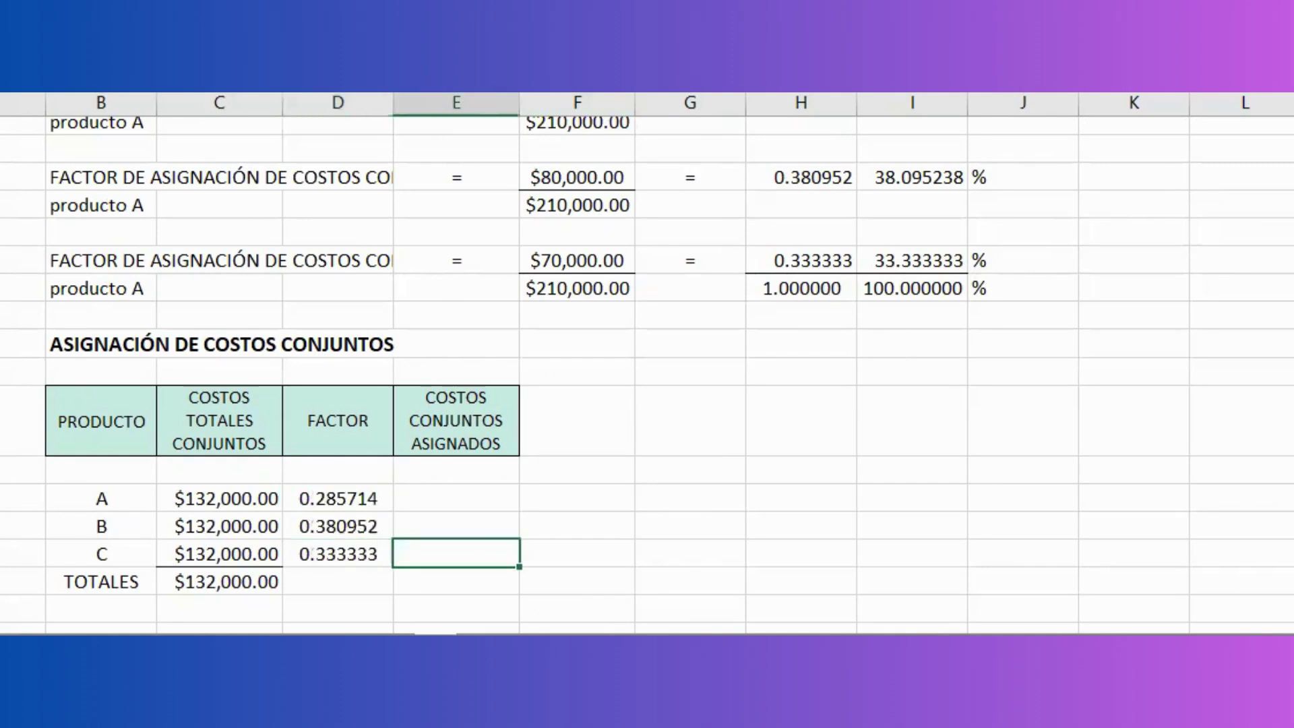
key(Up)
key(Up)
text($37,714.29)
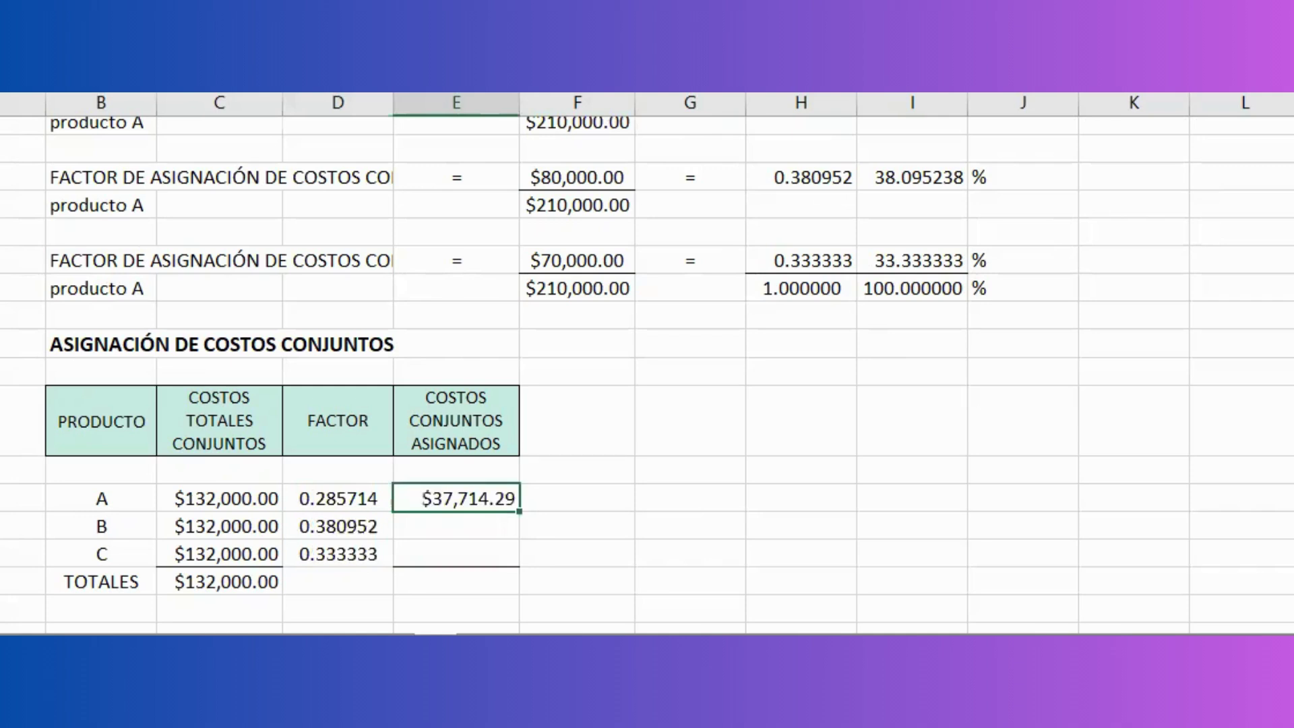
key(Return)
text($50,285.71)
key(Return)
key(ctrl+v)
key(Return)
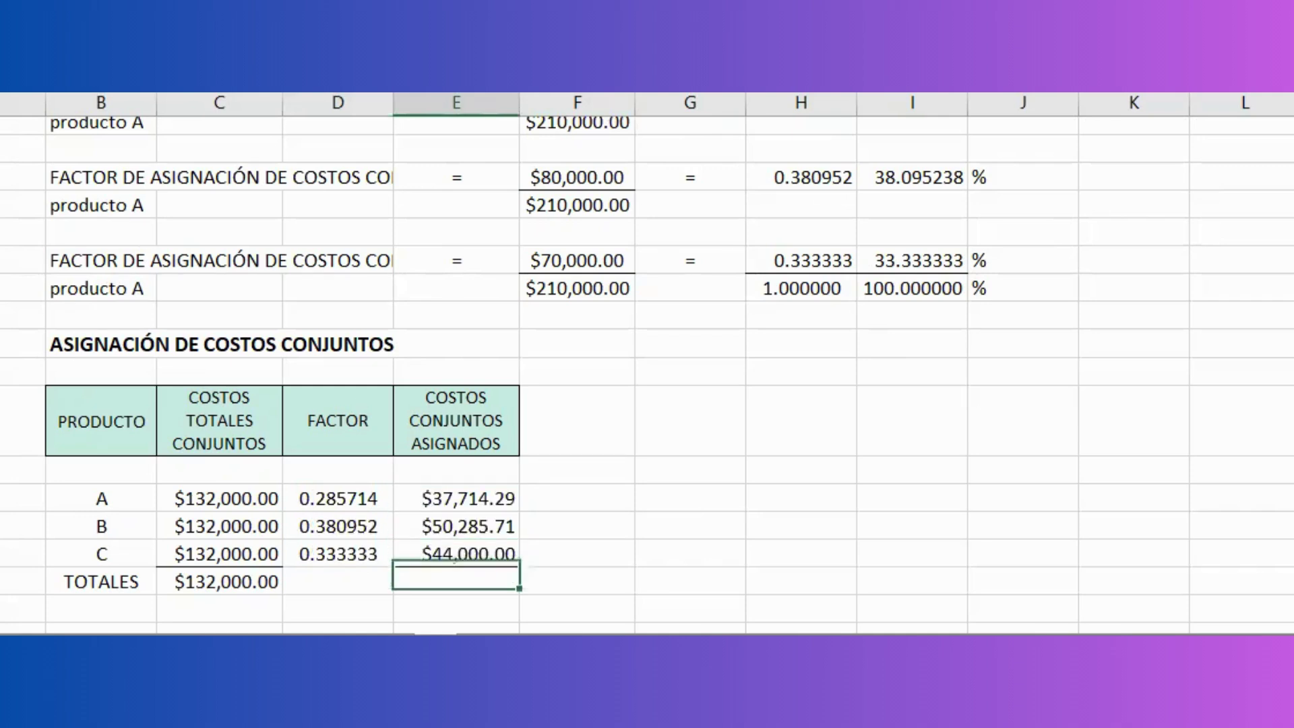
key(ctrl+v)
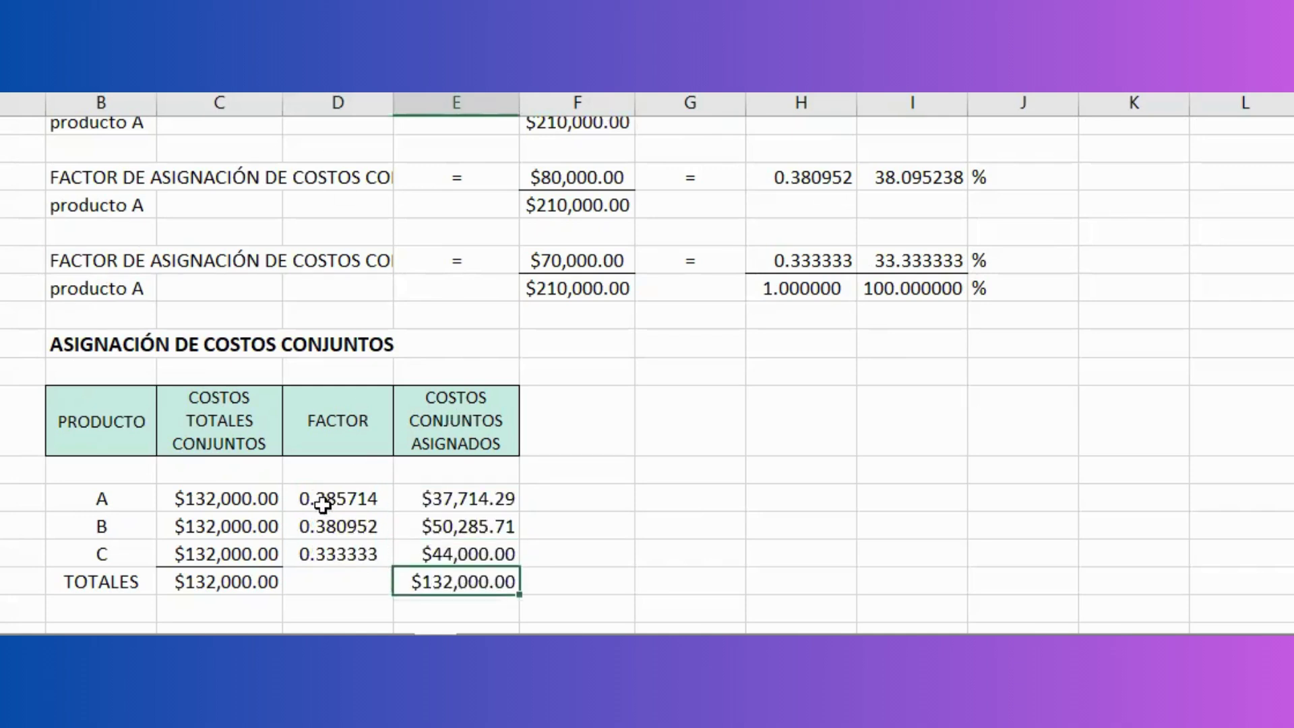
click(223, 499)
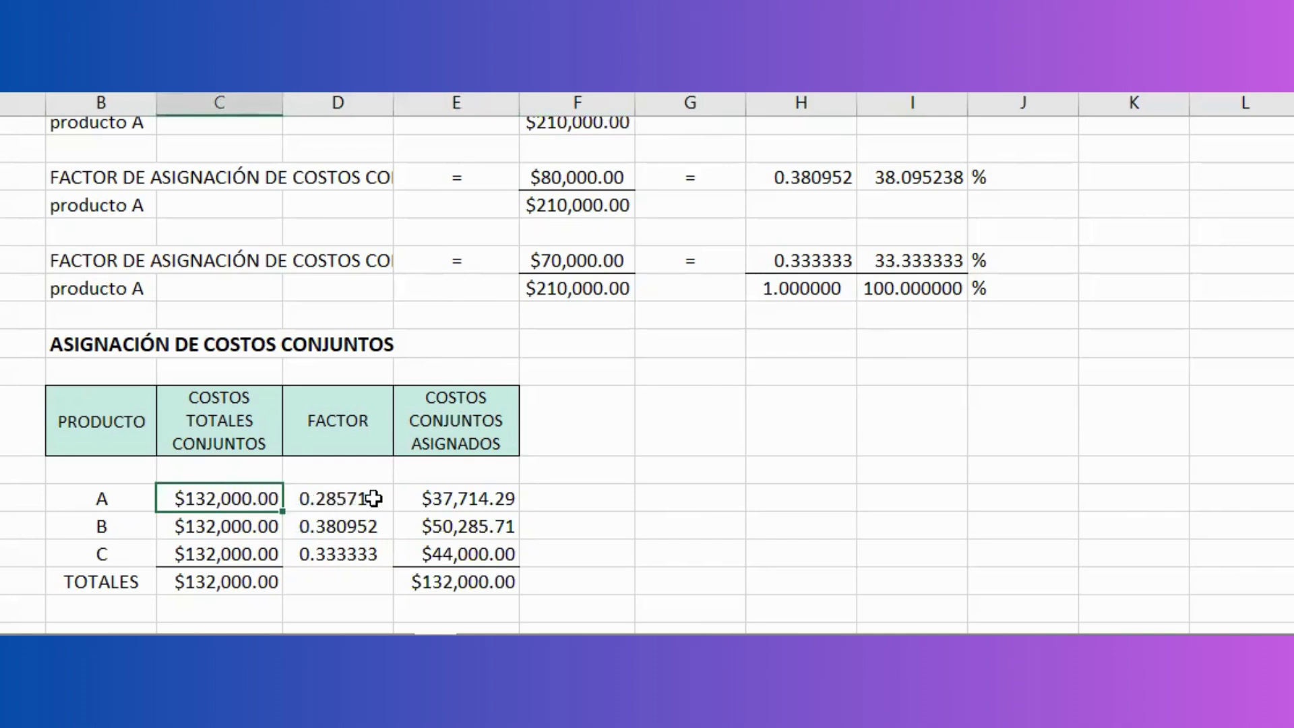
List products A, B and C in the product column of the unit production cost and profit margin table
scroll(374, 498, down, 2)
scroll(331, 518, down, 1)
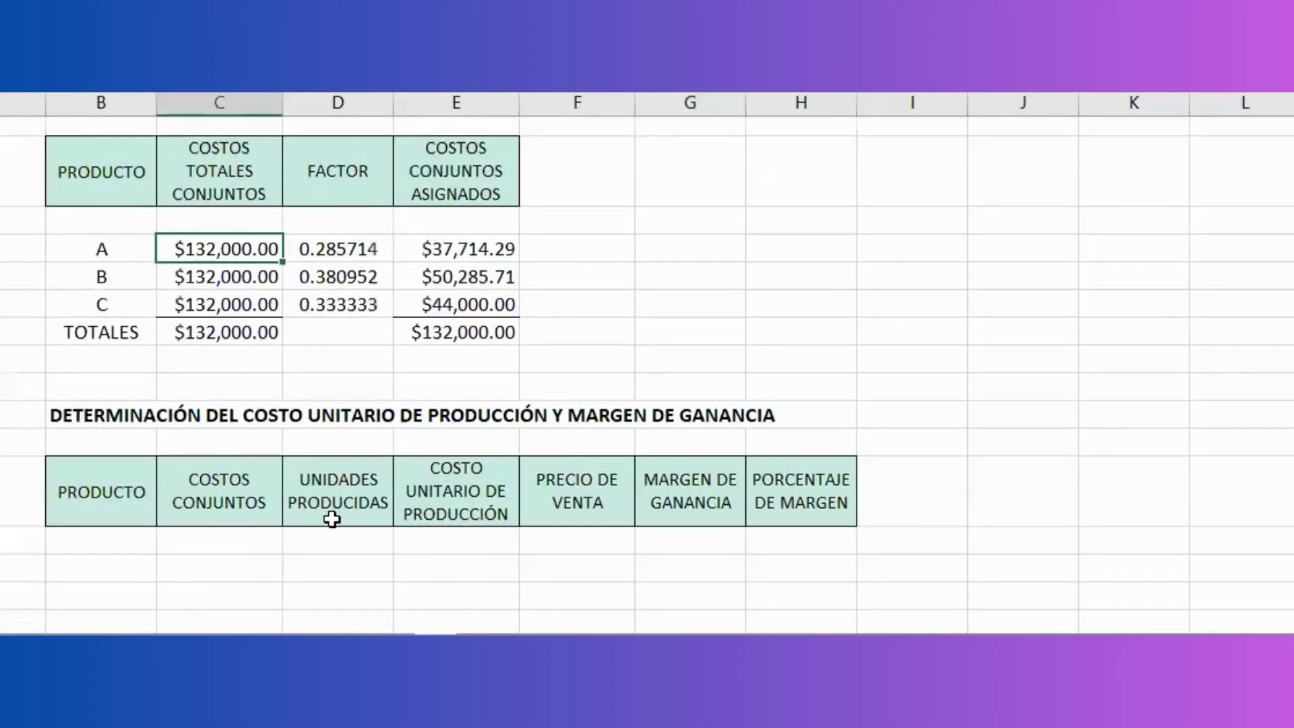
scroll(332, 519, down, 1)
click(127, 358)
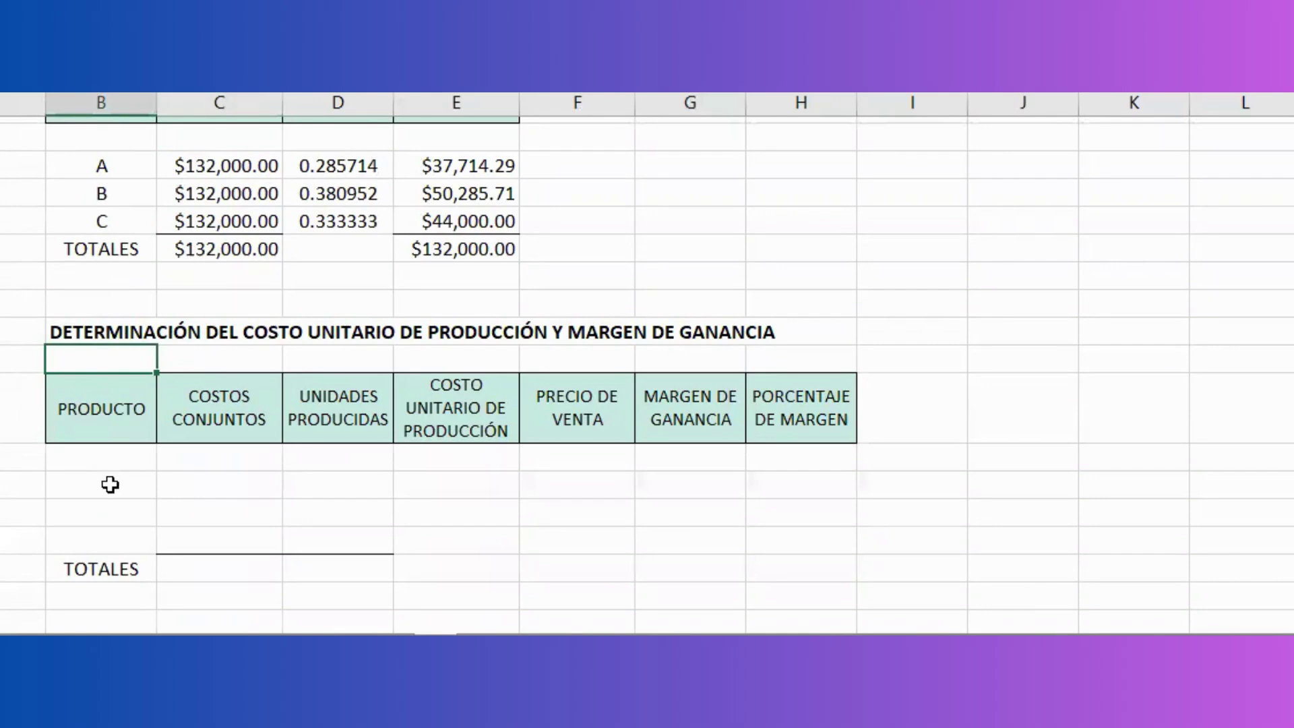
drag(110, 484, 107, 534)
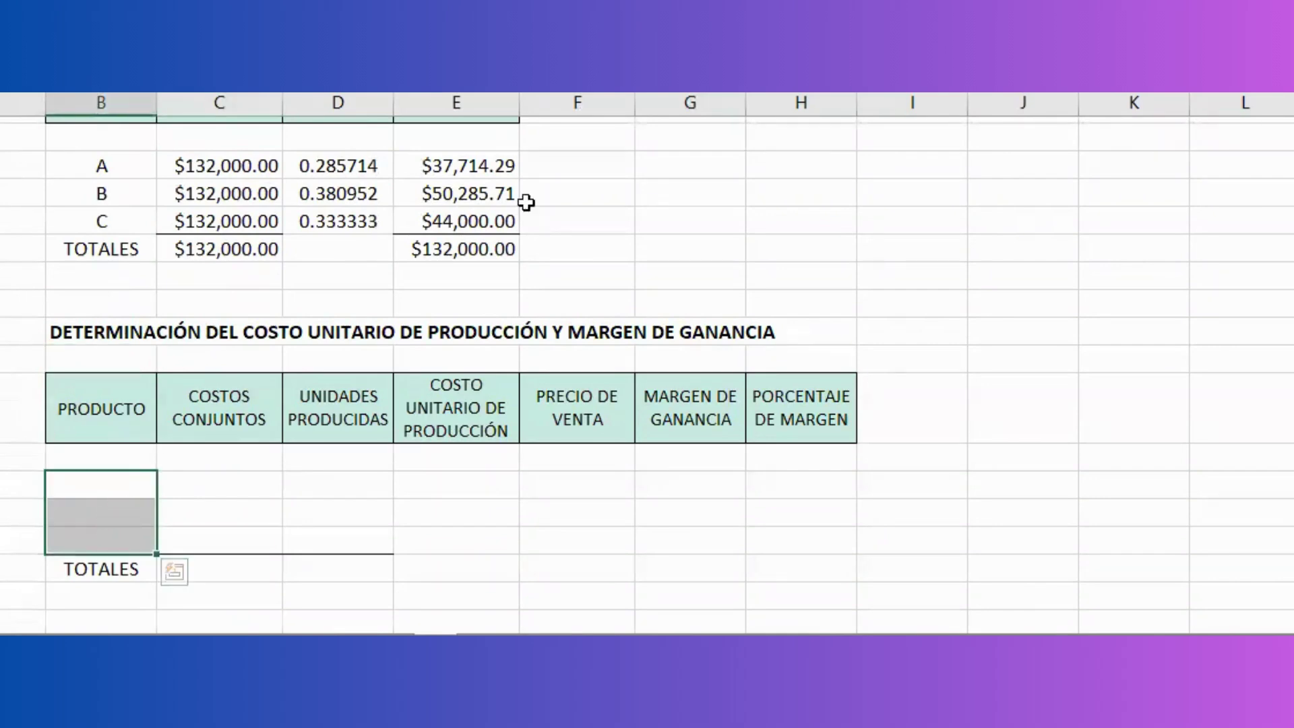
text(A B C)
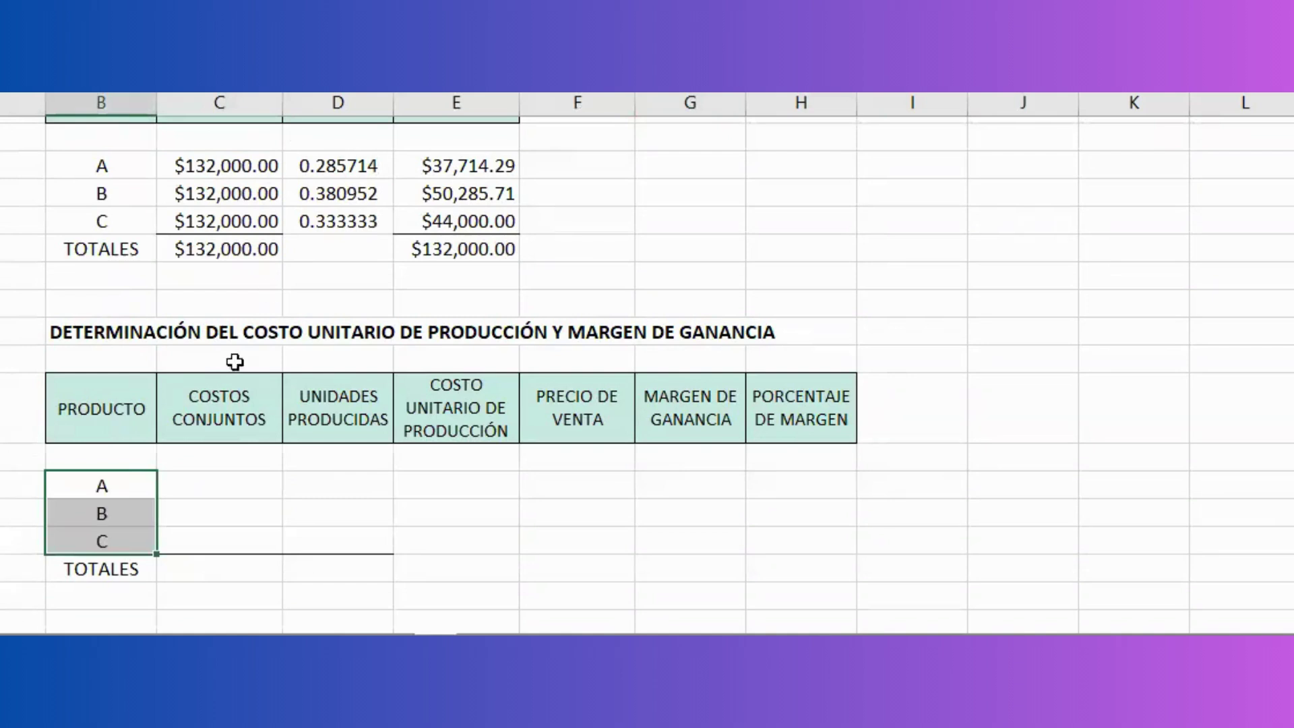
Enter joint costs of $37,714.29, $50,285.71 and $44,000.00 for A, B and C in the unit cost table, totalling $132,000.00
click(180, 482)
text($37,714.29)
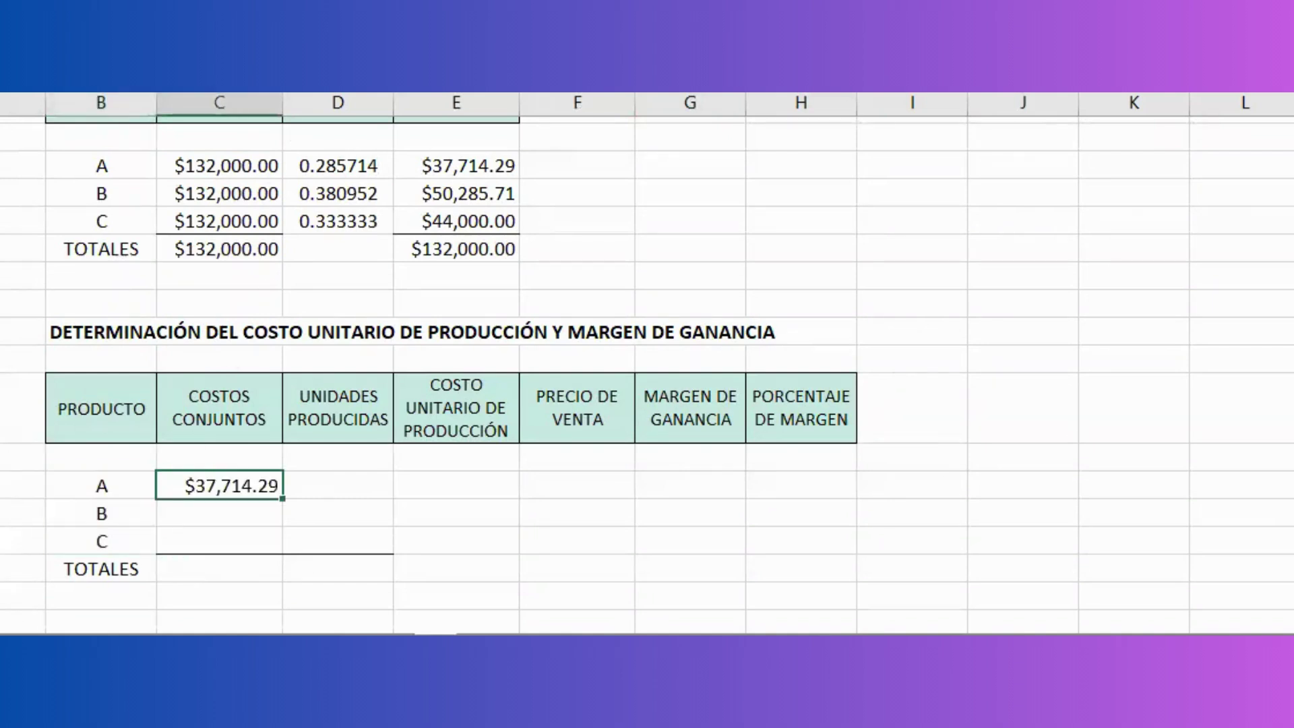
key(Down)
text($50,285.71)
key(Down)
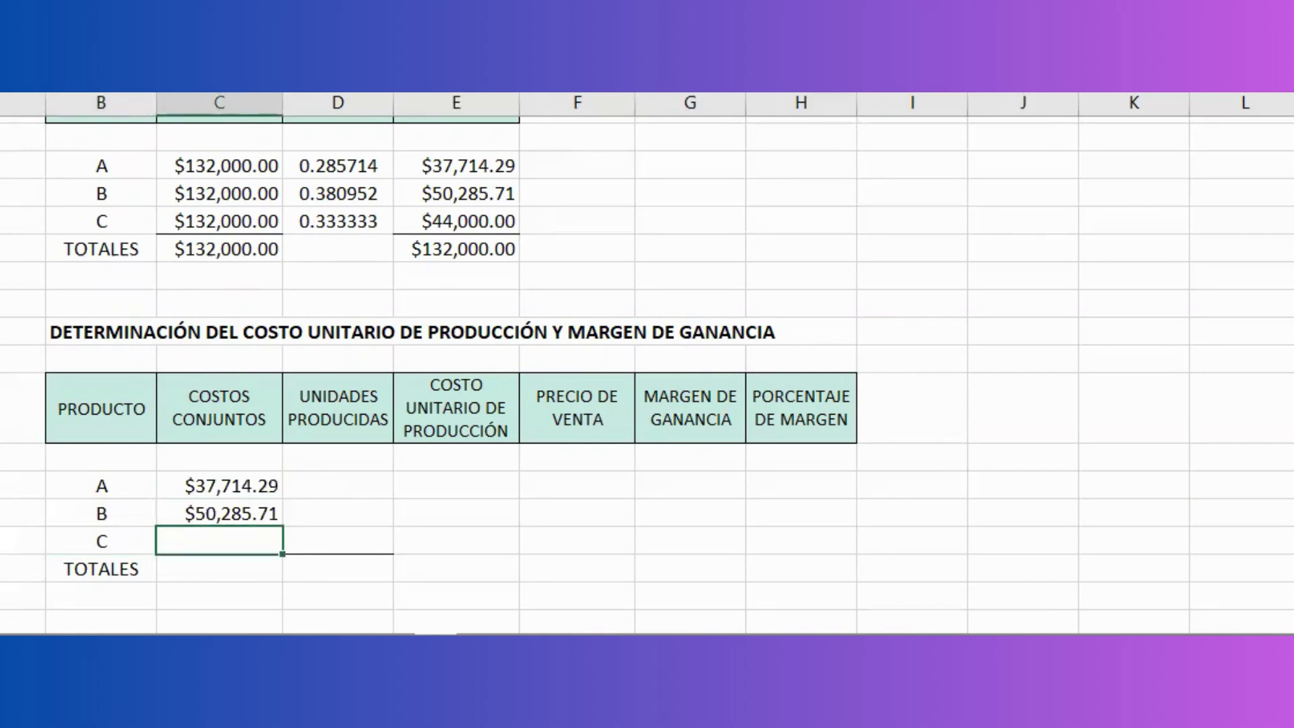
text($44,000.00)
key(Down)
text($132,000.00)
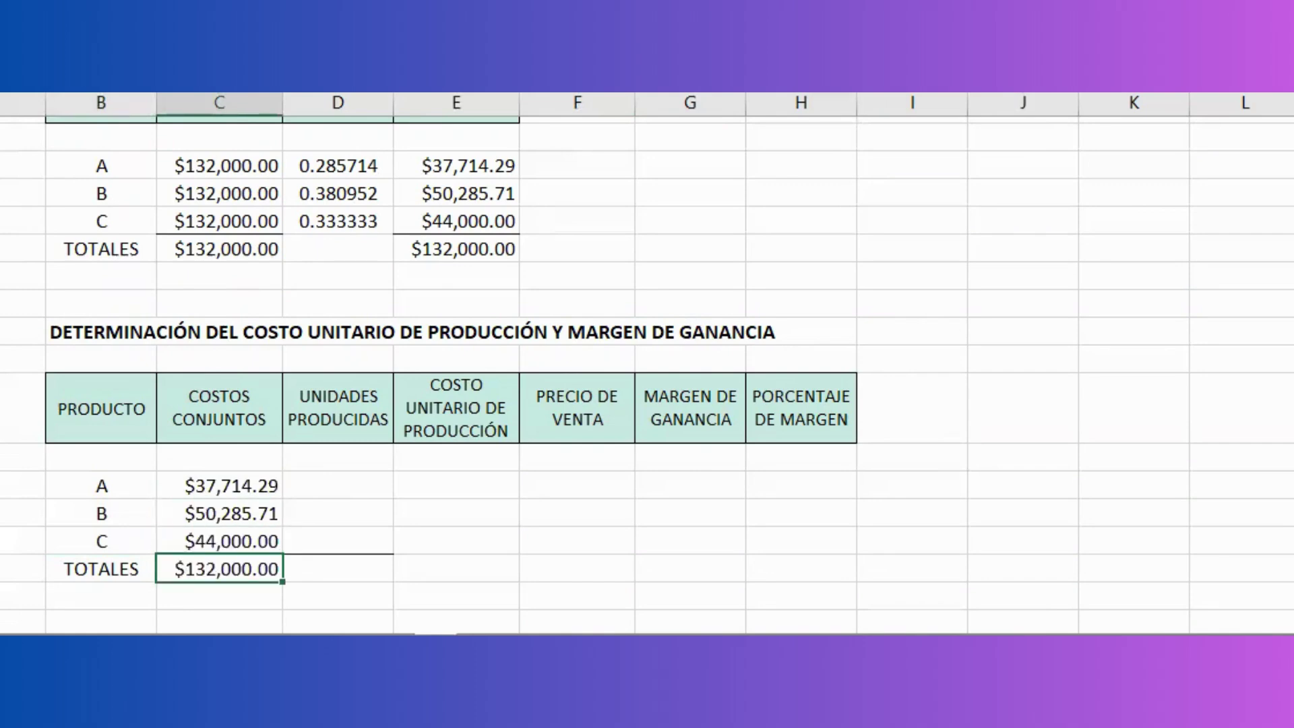
Enter the units produced as 30,000 for A, 32,000 for B and 20,000 for C, with the total of 82,000
key(Right)
key(Up)
key(Up)
key(Up)
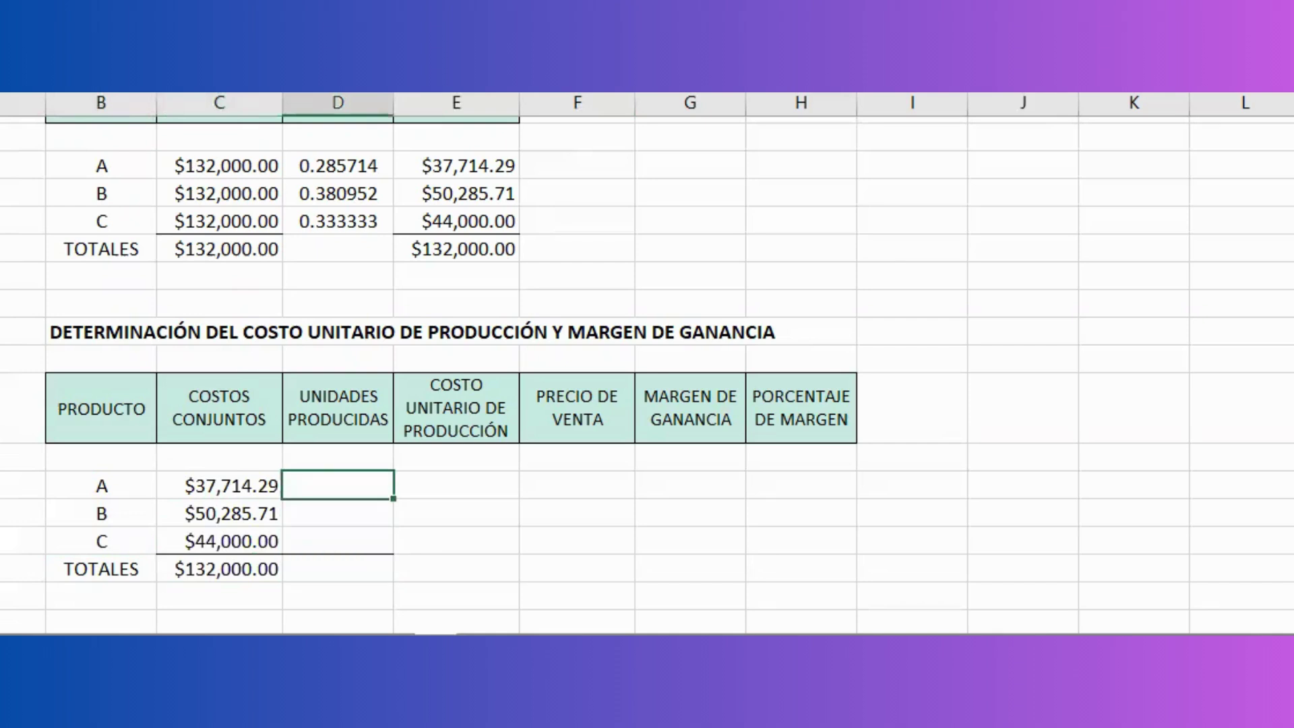
text(30000)
key(Return)
text(320000)
key(Return)
text(20000)
key(Return)
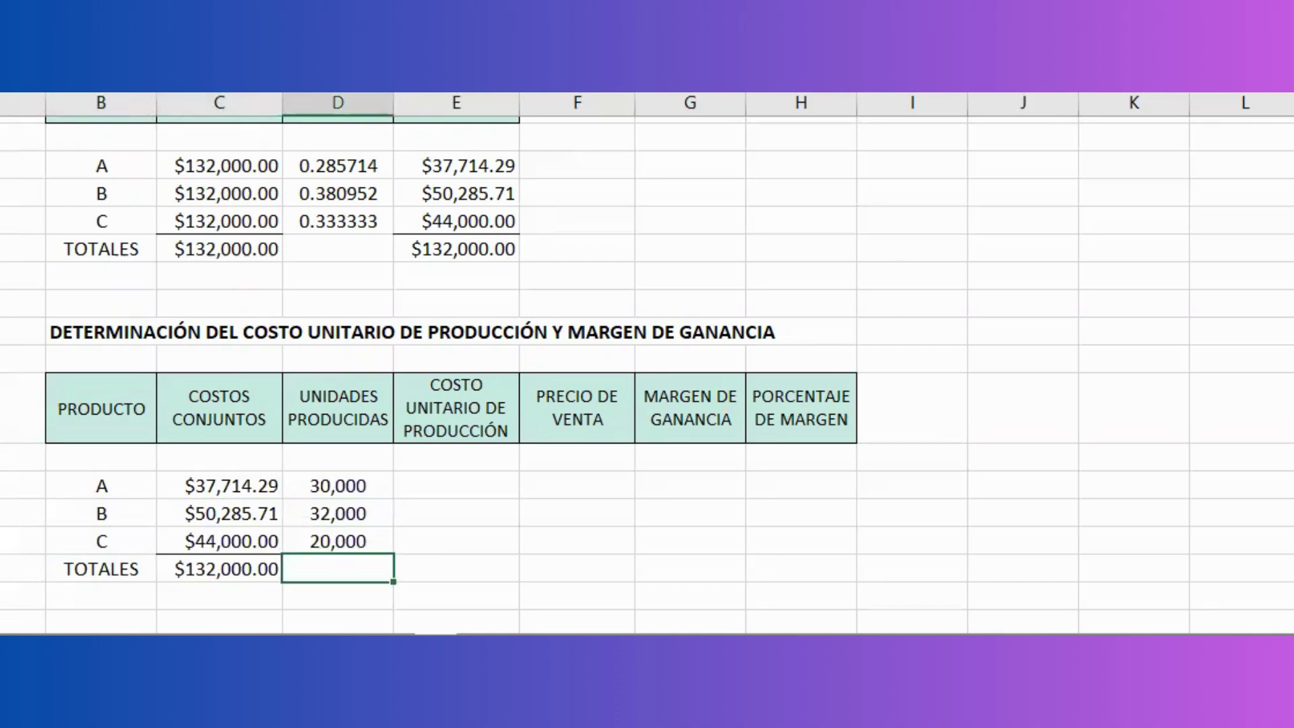
text(82,000)
Fill in the unit production costs, joint costs divided by units produced, as 1.2571, 1.5714 and 2.2000 for A, B and C
click(491, 480)
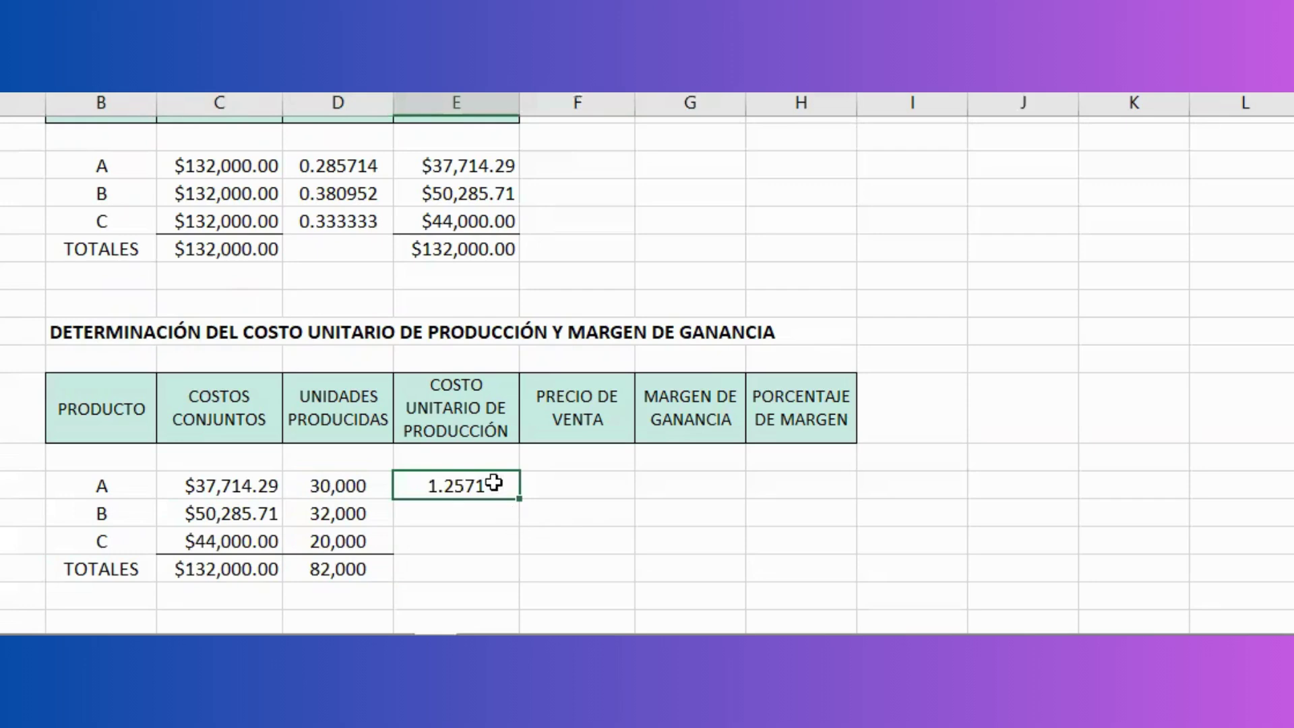
click(258, 491)
click(360, 486)
click(452, 512)
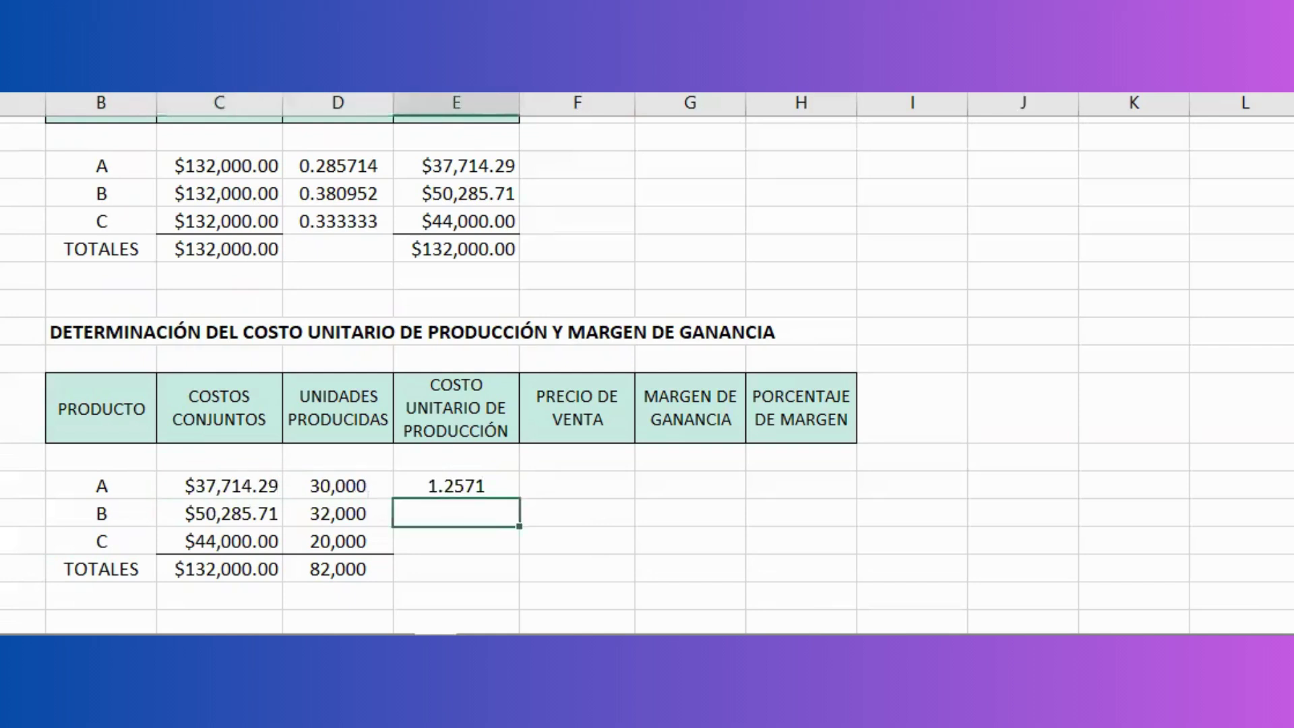
key(ctrl+d)
key(Down)
key(ctrl+d)
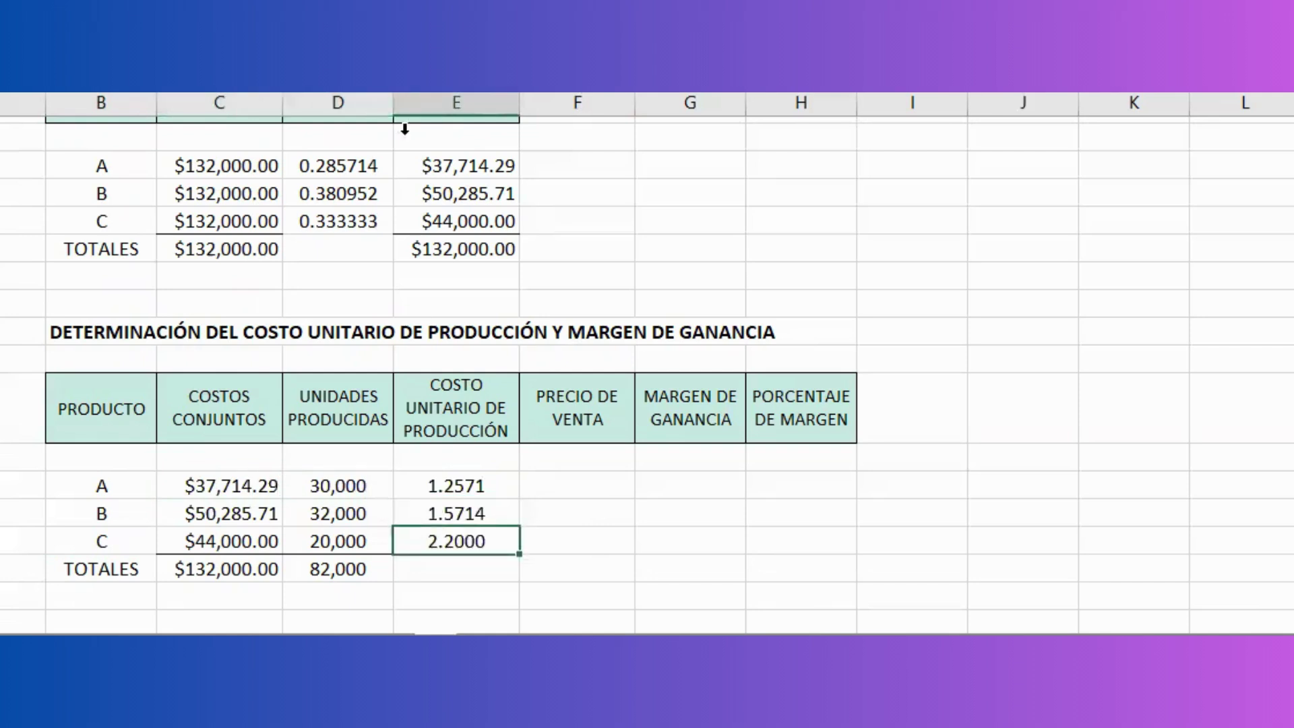
Enter the selling prices as $2.00 for product A, $2.50 for B and $3.50 for C
click(592, 482)
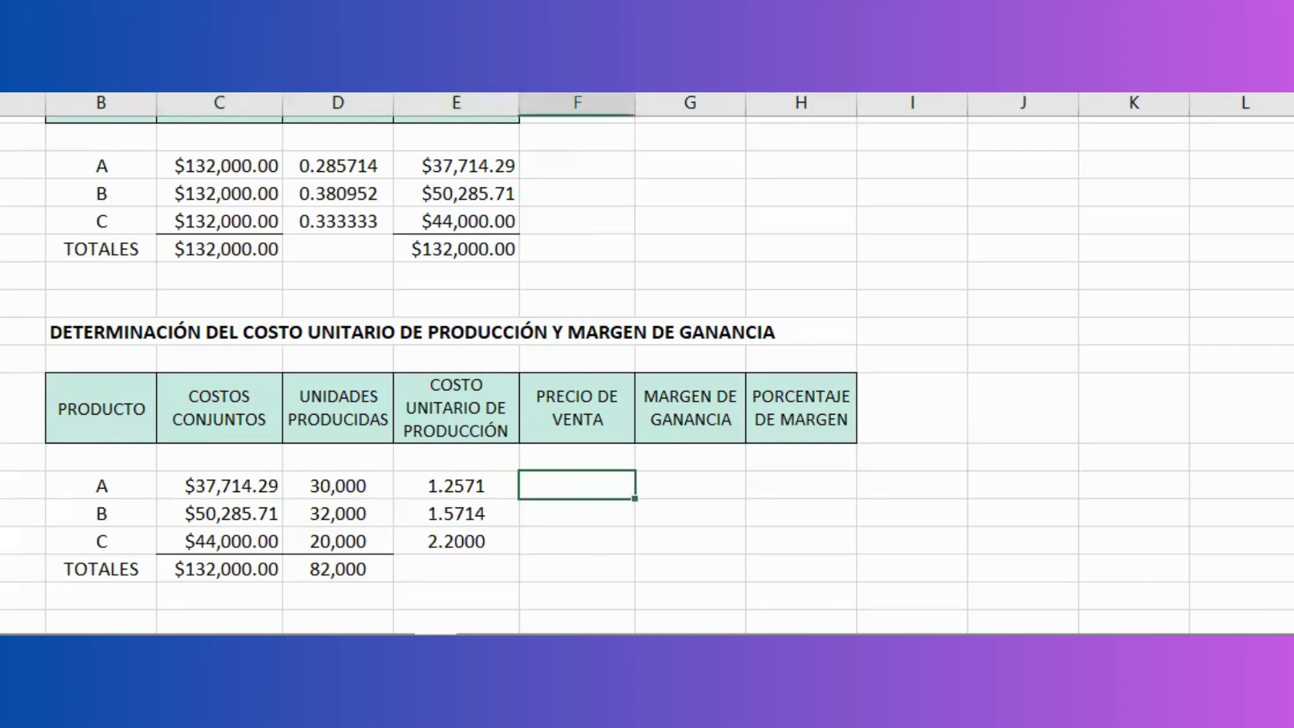
text(2)
key(Return)
text(2.5)
key(Return)
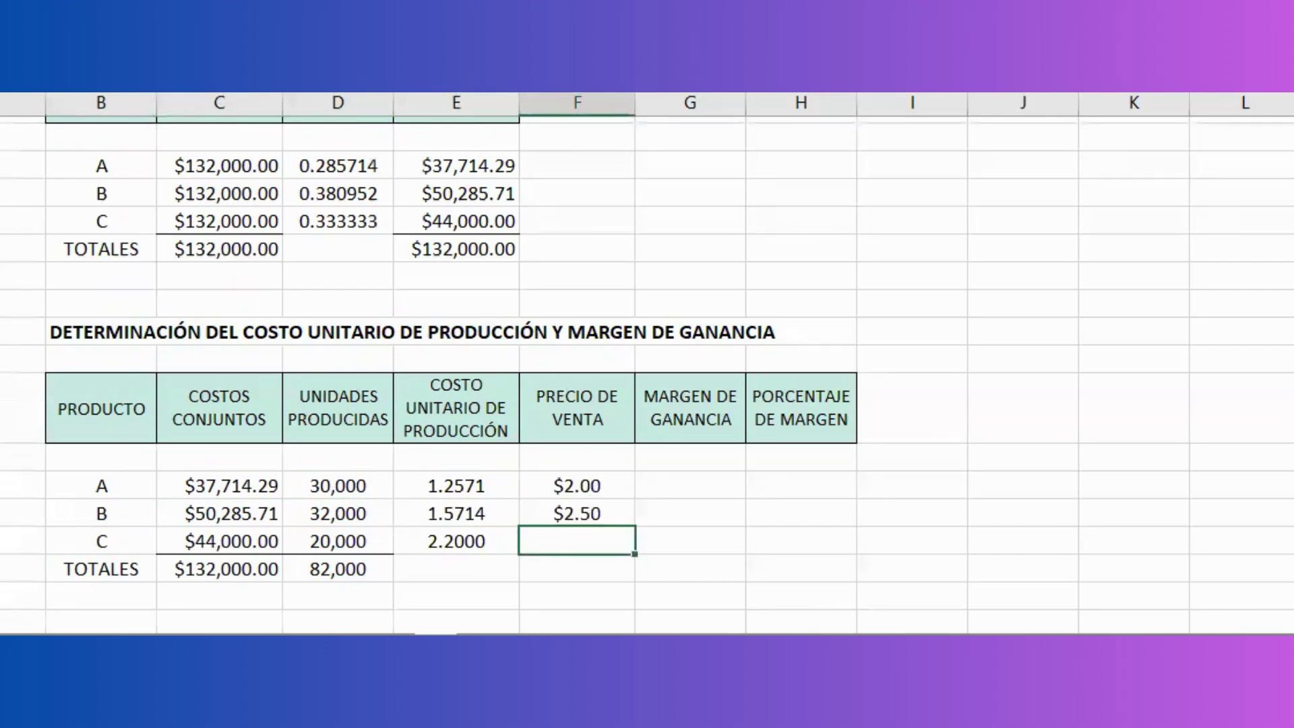
text(3.5)
key(Return)
Fill in the profit margins, selling price minus unit cost, as $0.7429 for A, $0.9286 for B and $1.3000 for C
click(705, 478)
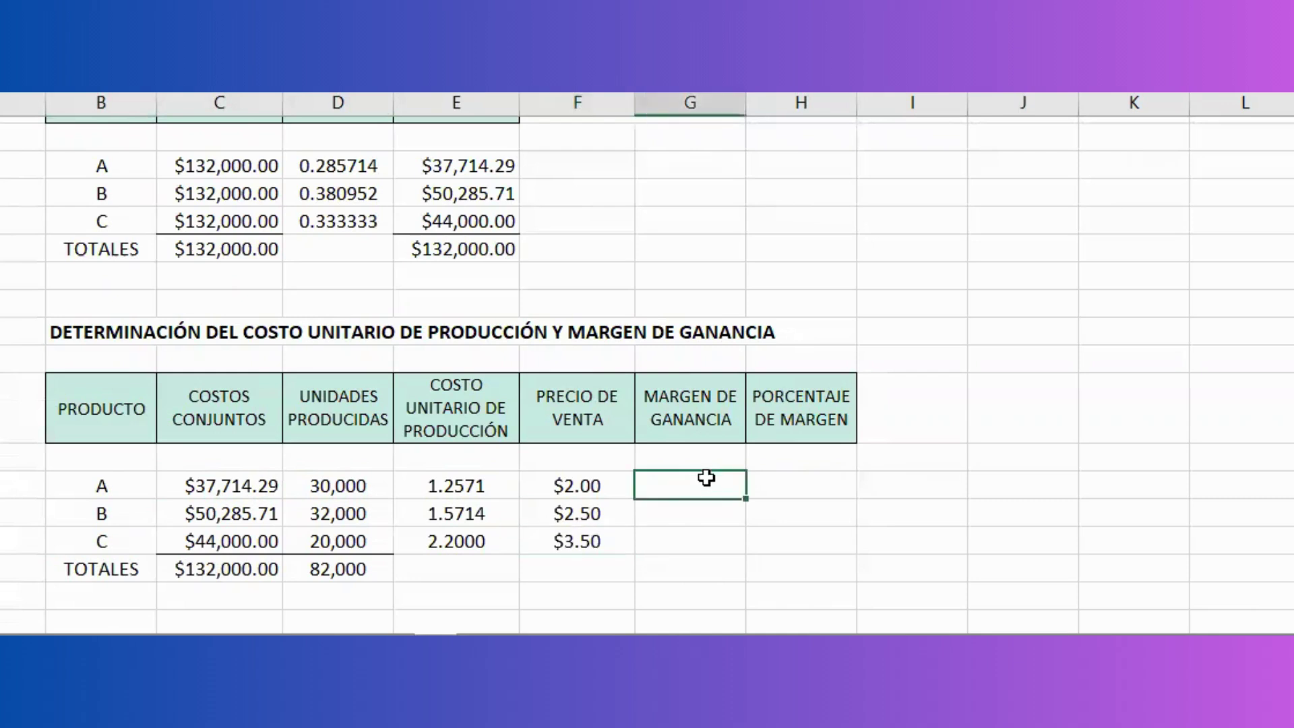
key(ctrl+v)
key(Down)
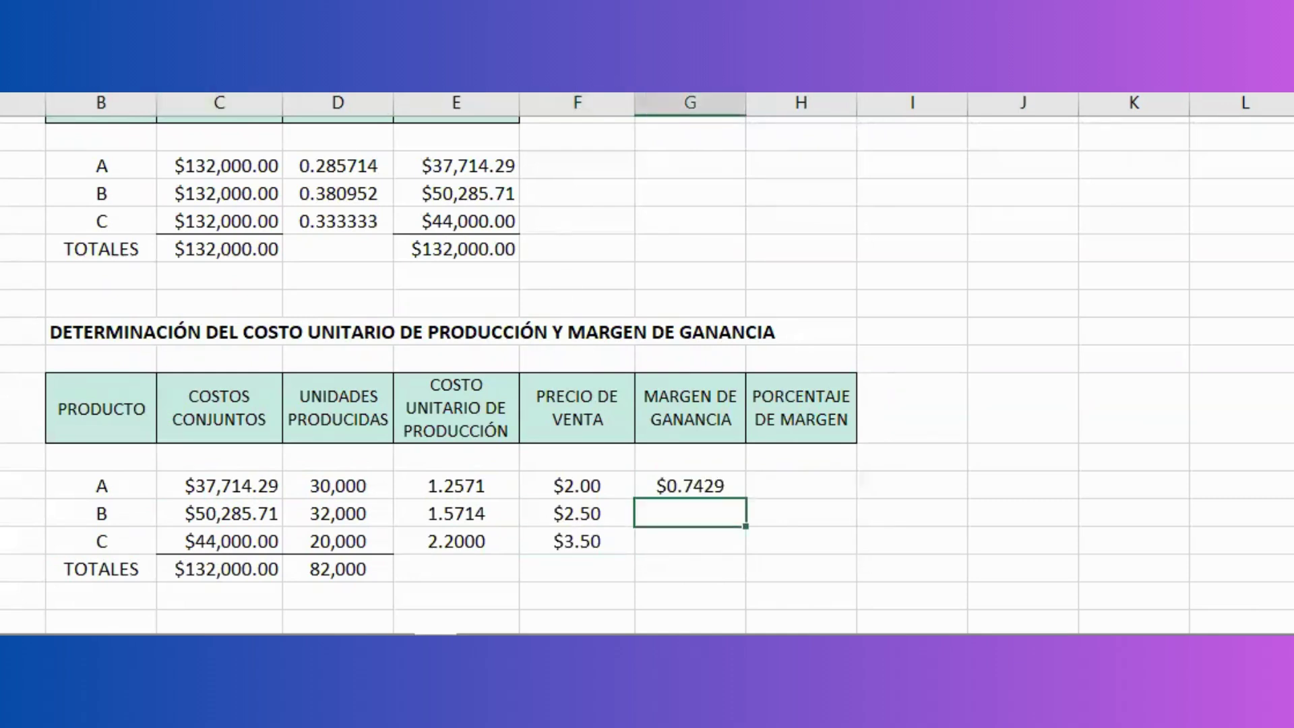
key(ctrl+v)
key(Down)
key(ctrl+v)
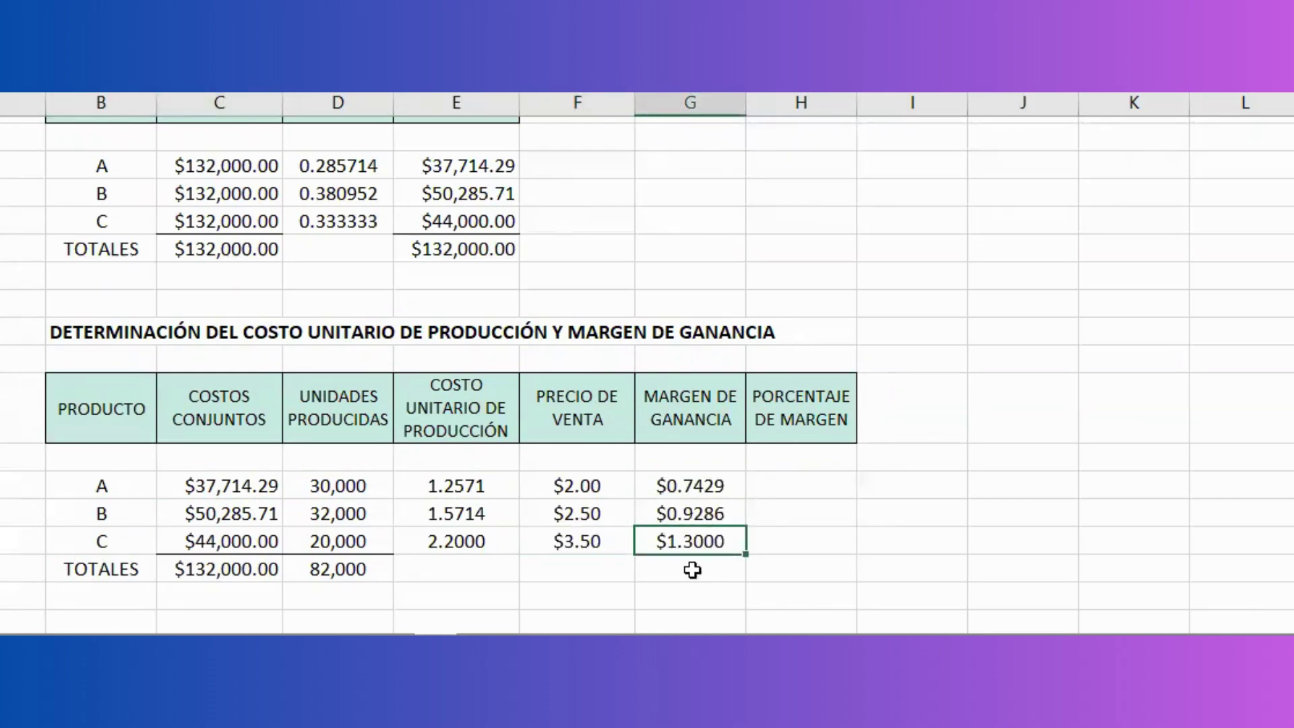
click(564, 482)
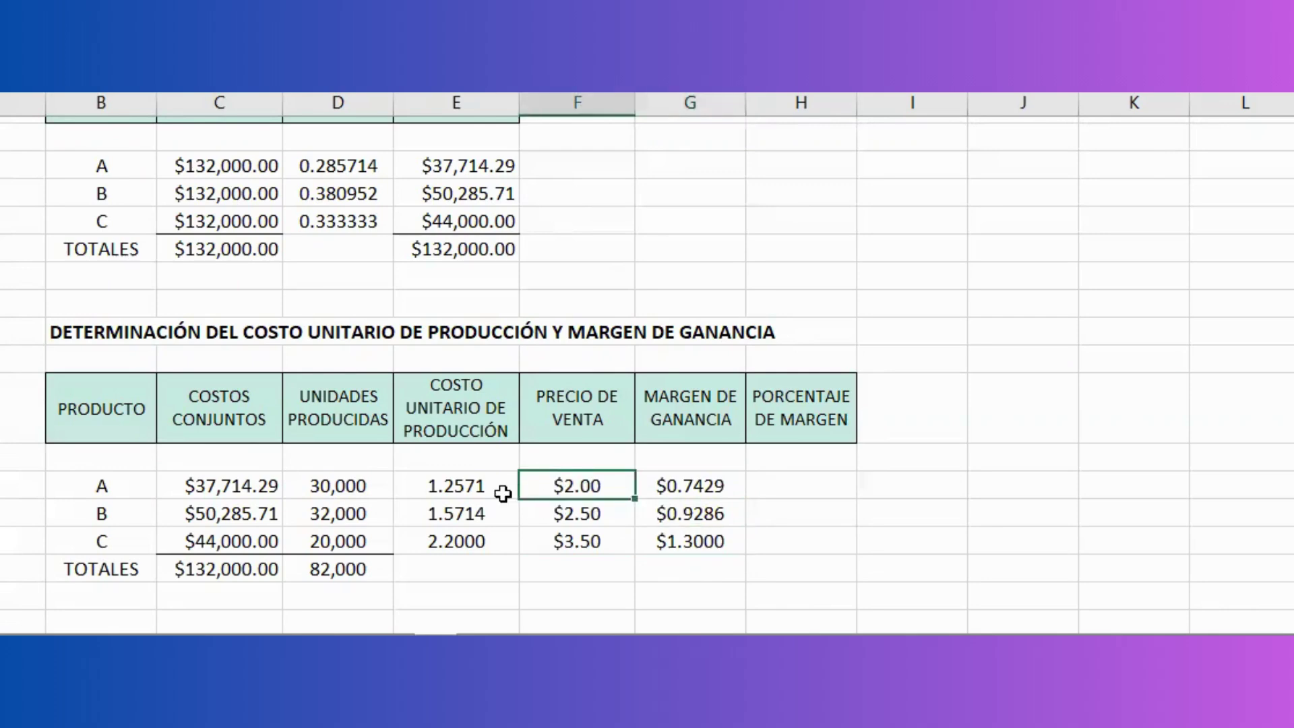
click(503, 492)
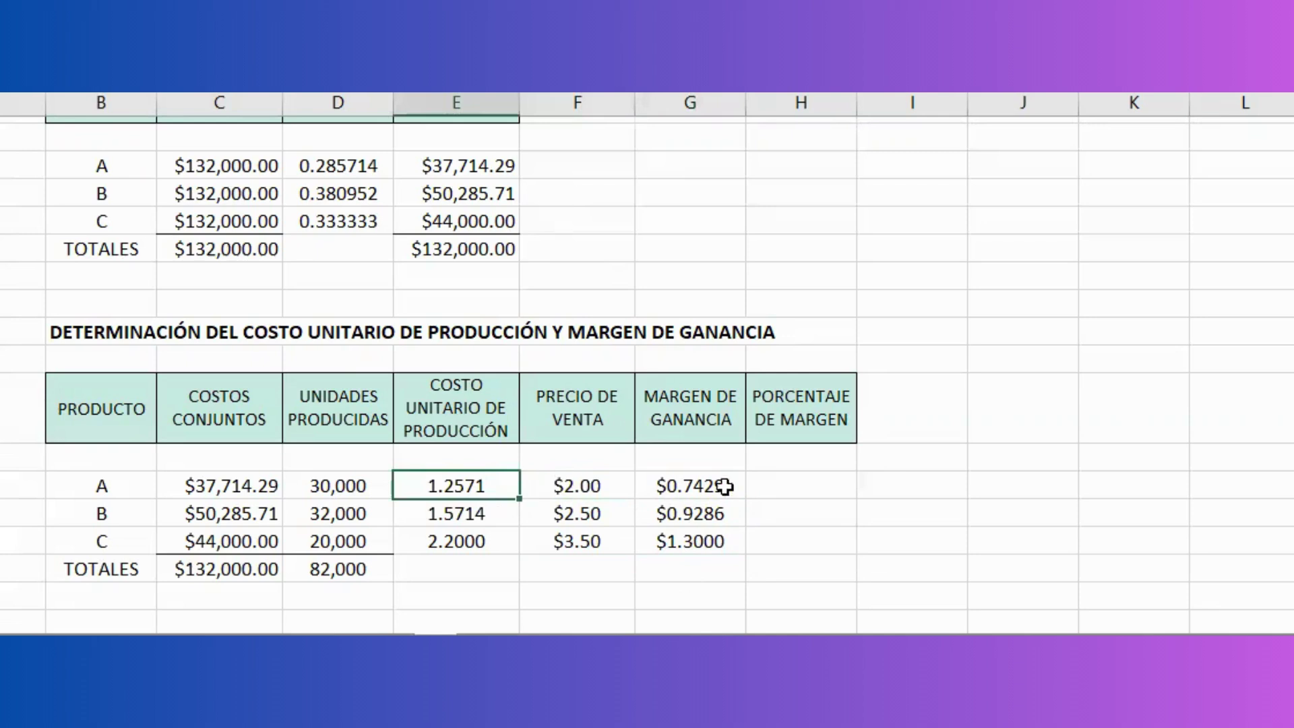
Enter the margin percentage as 59.09% for each of products A, B and C
click(767, 486)
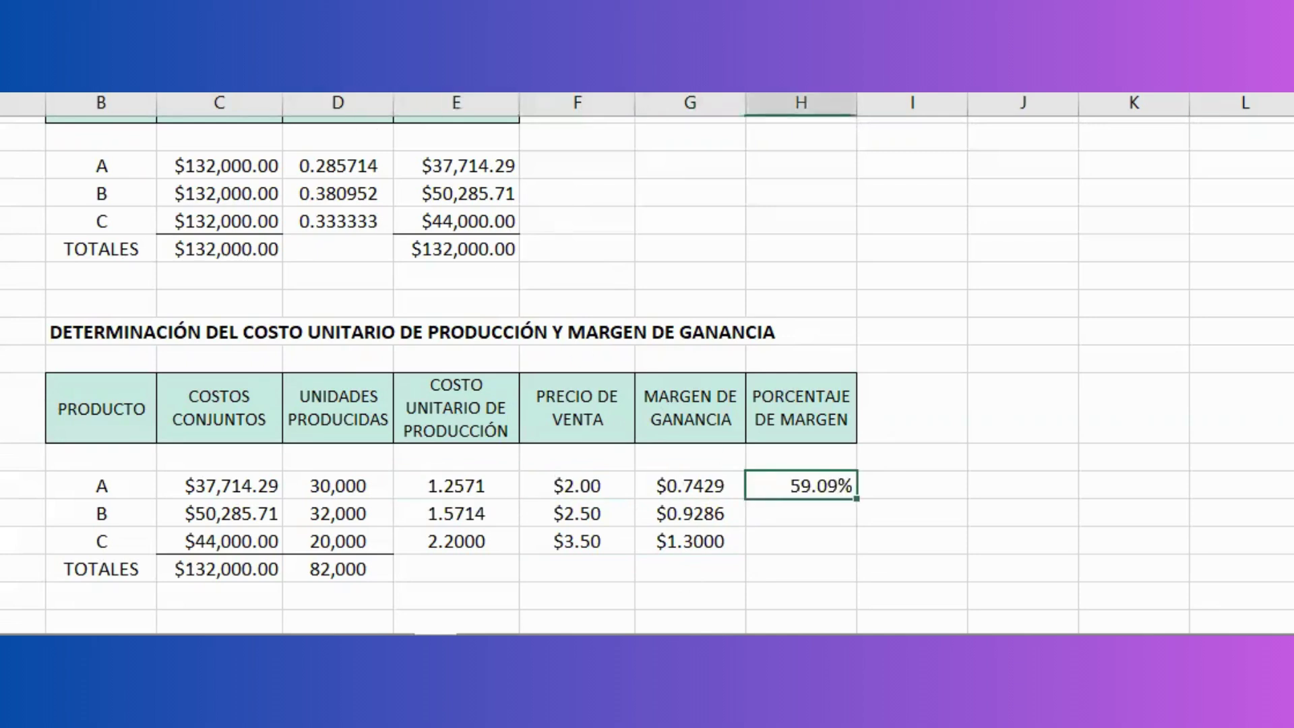
key(Return)
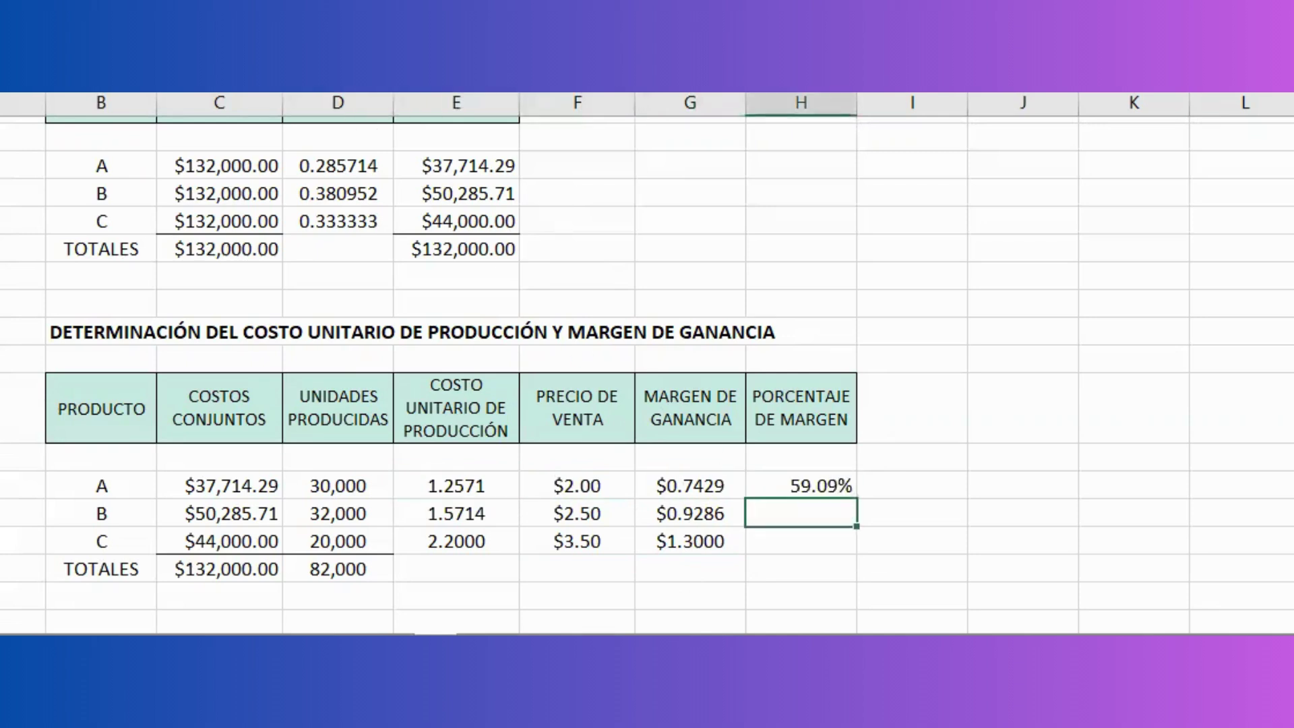
text(59.09%)
key(Down)
text(59.09%)
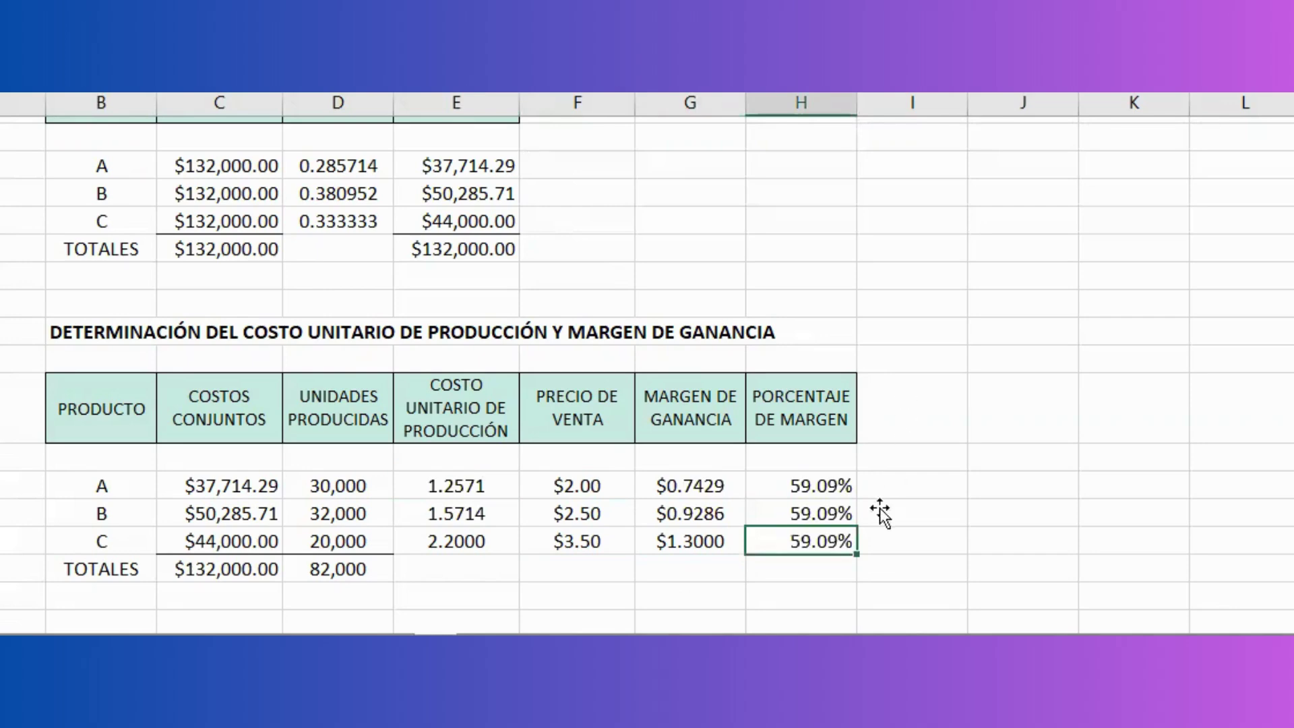
click(722, 493)
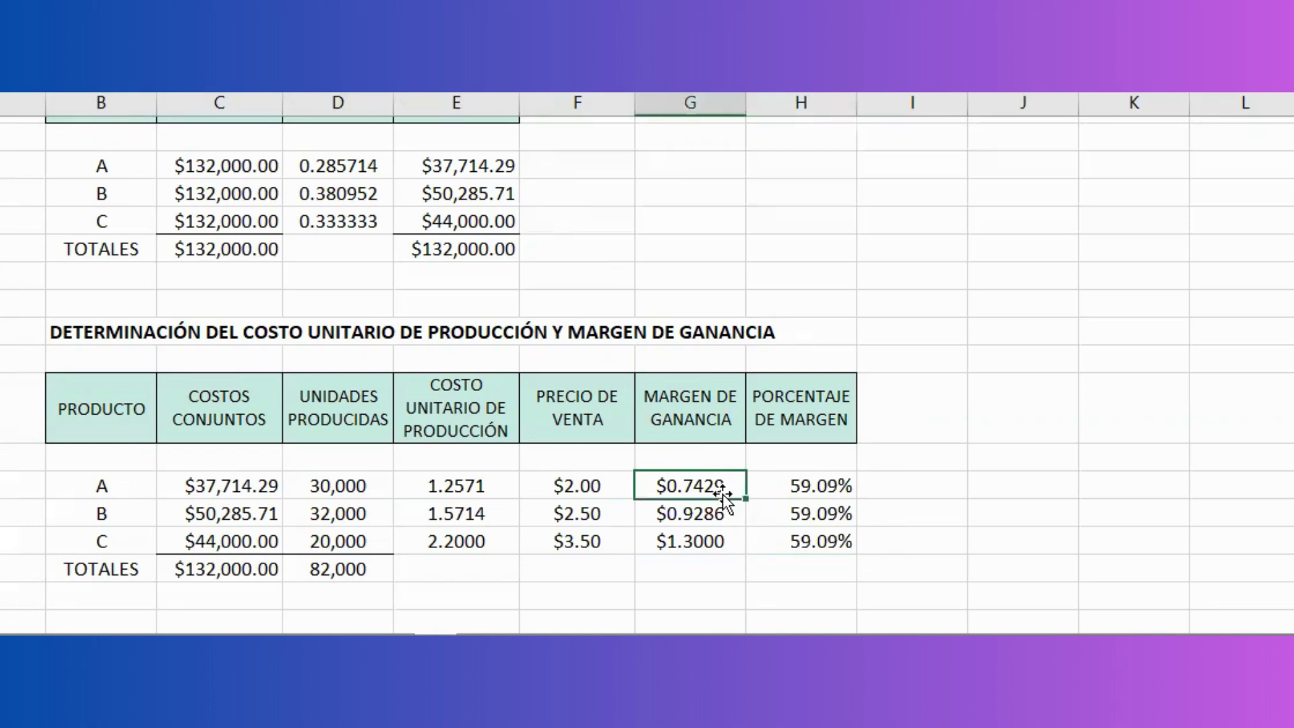
click(506, 486)
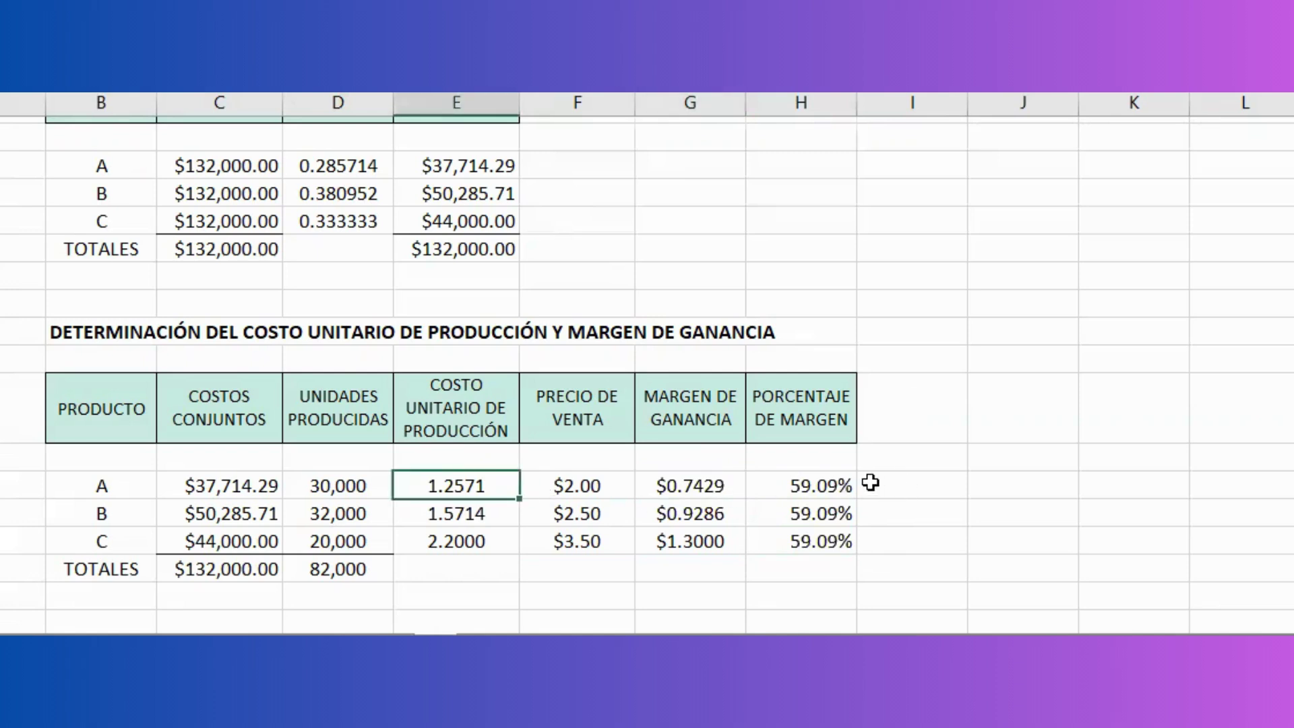
drag(874, 485, 884, 537)
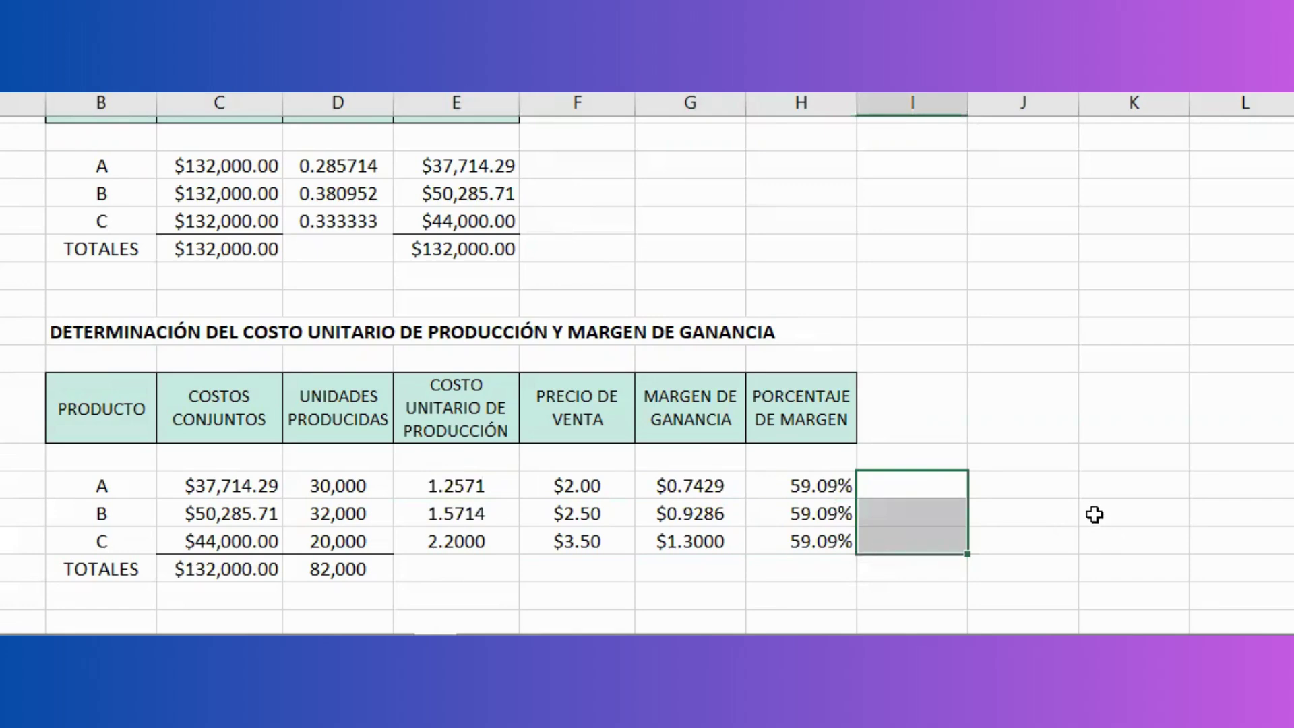
scroll(1094, 514, down, 1)
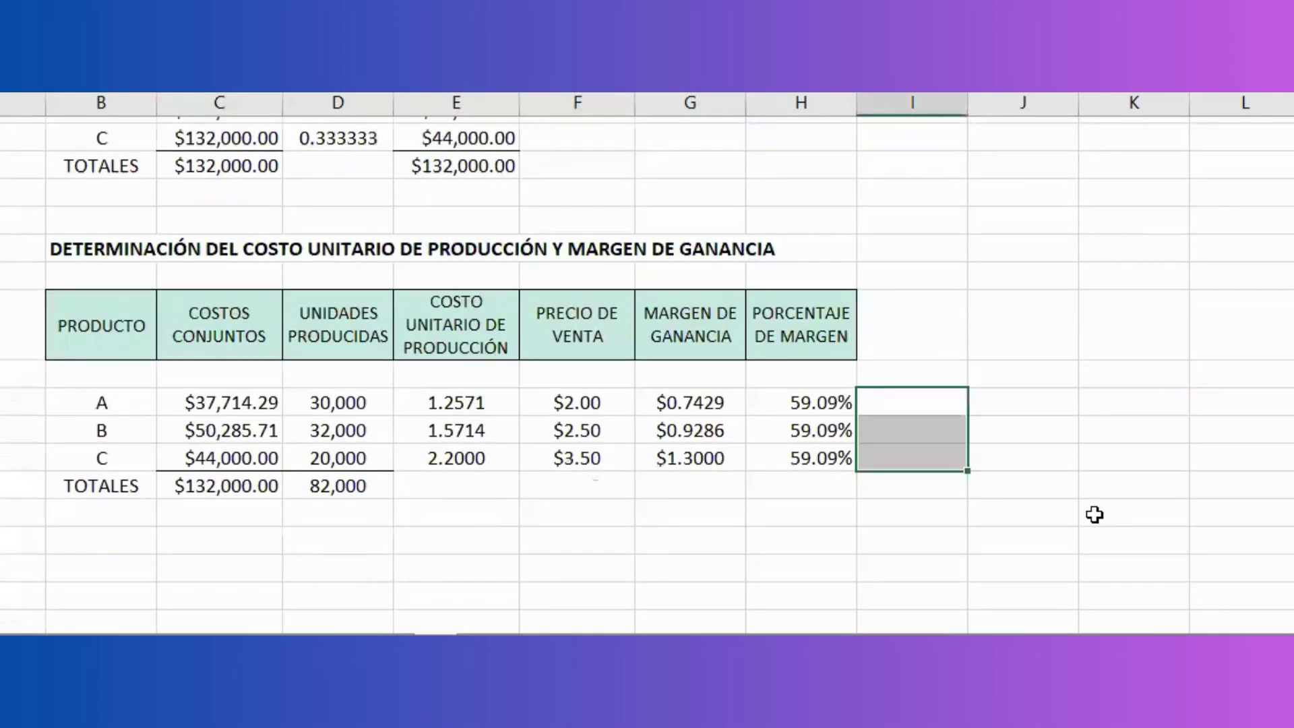